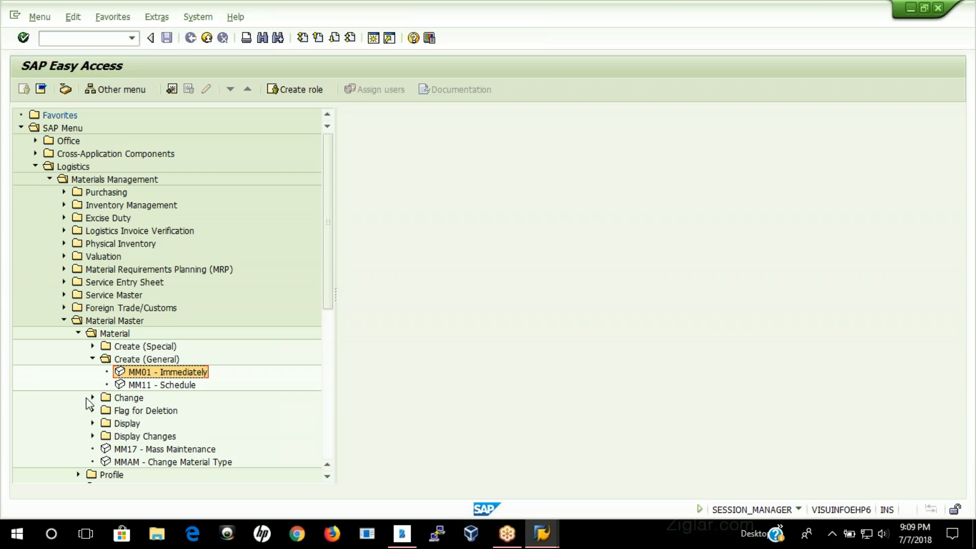
Step: Expand the Change and Display folders under Material Master and open transaction MM02 for changing a material immediately
click(92, 398)
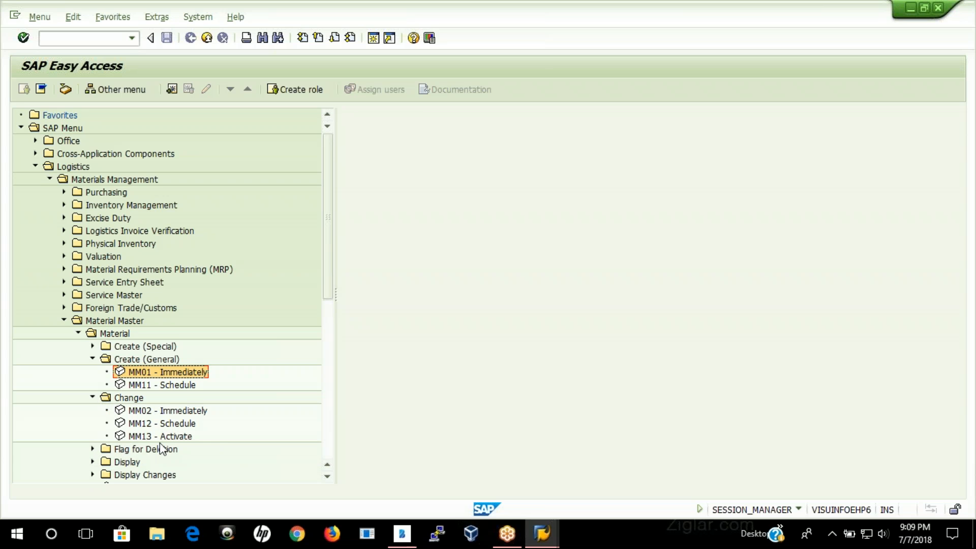
scroll(229, 415, down, 1)
click(93, 437)
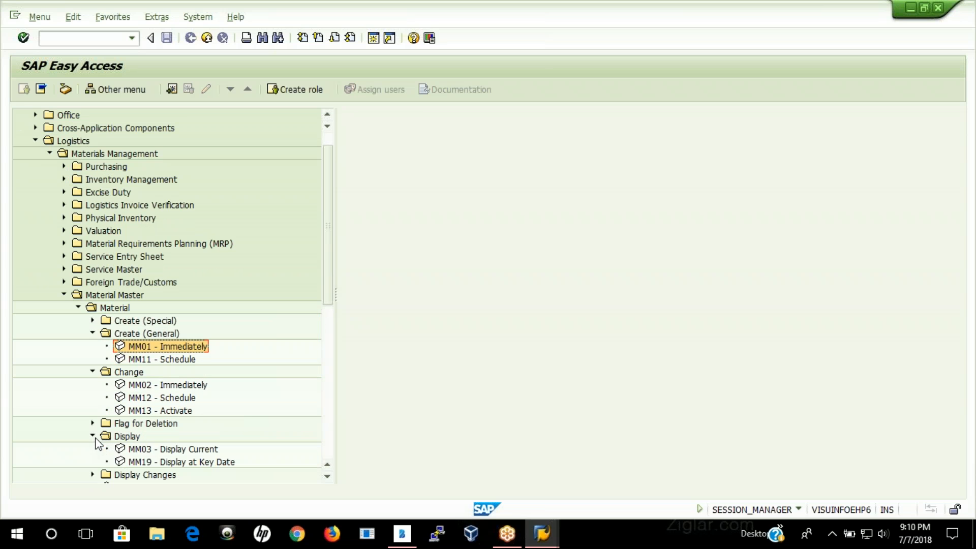
click(161, 450)
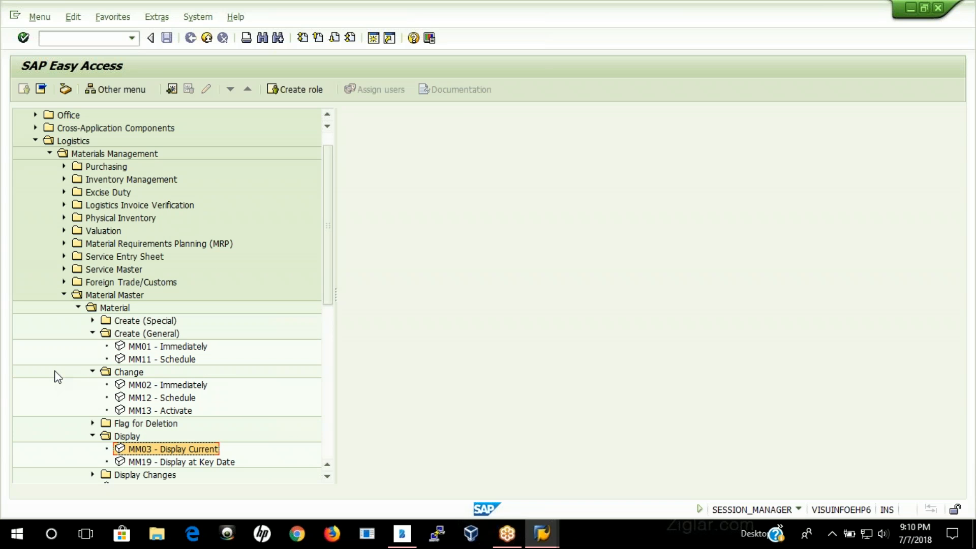
double_click(149, 388)
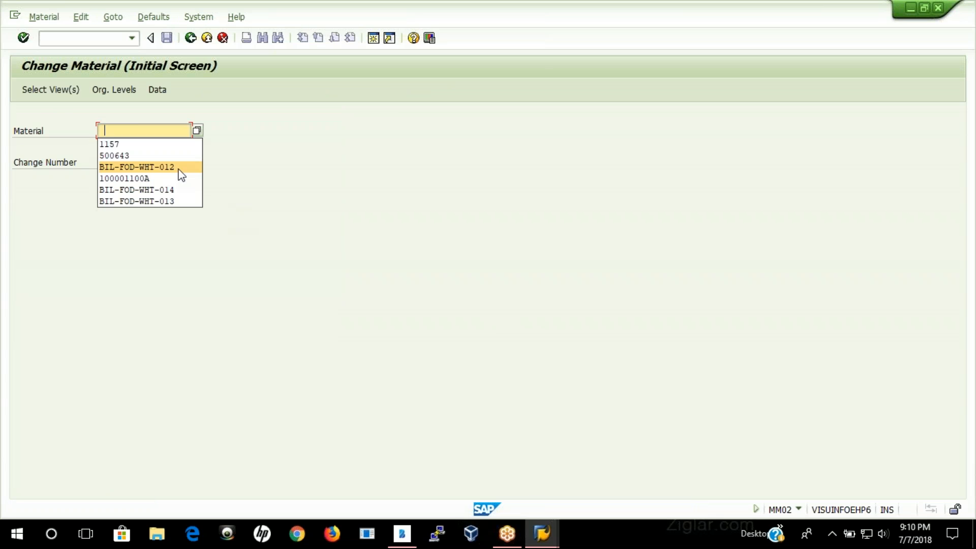
Step: Try to open material 500643 for changing, then clear the material number and leave the Change Material screen
click(120, 158)
key(Return)
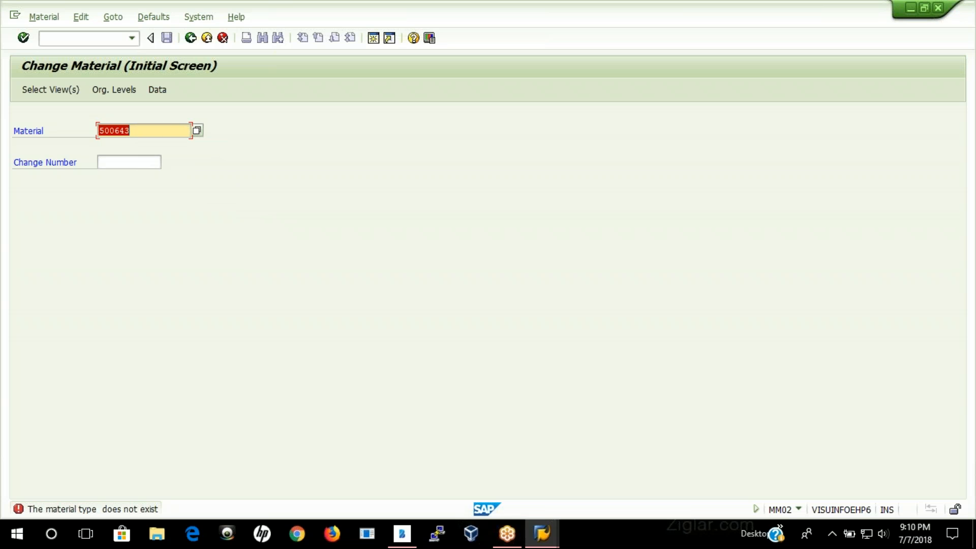
key(BackSpace)
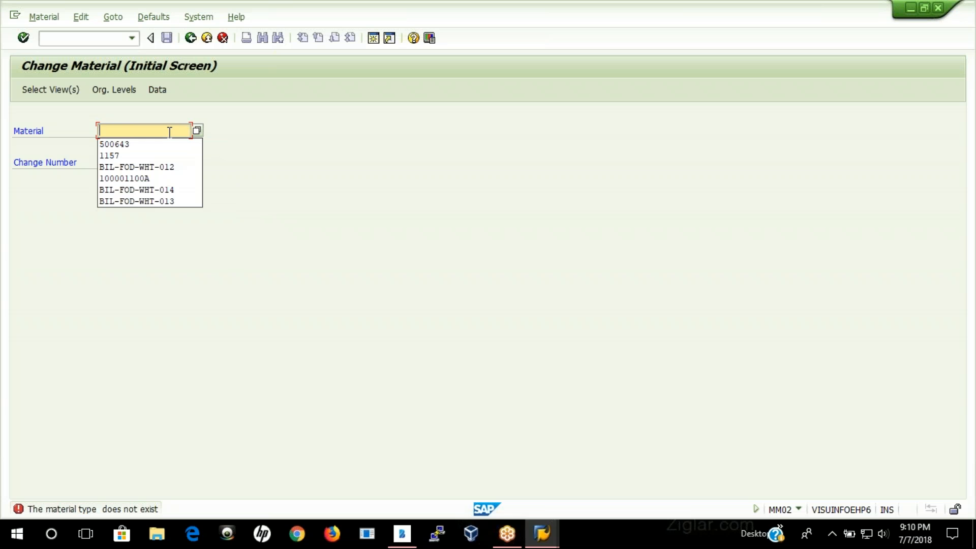
click(170, 132)
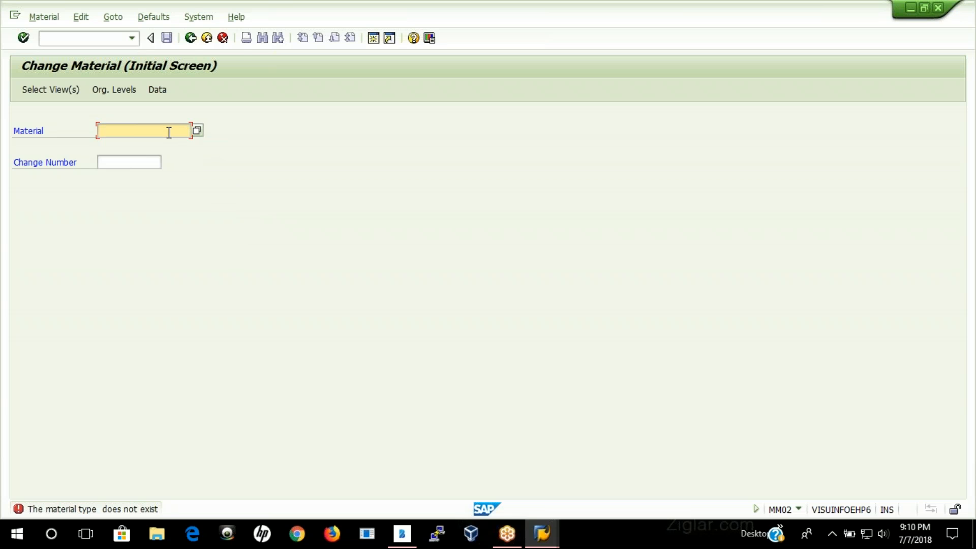
click(190, 39)
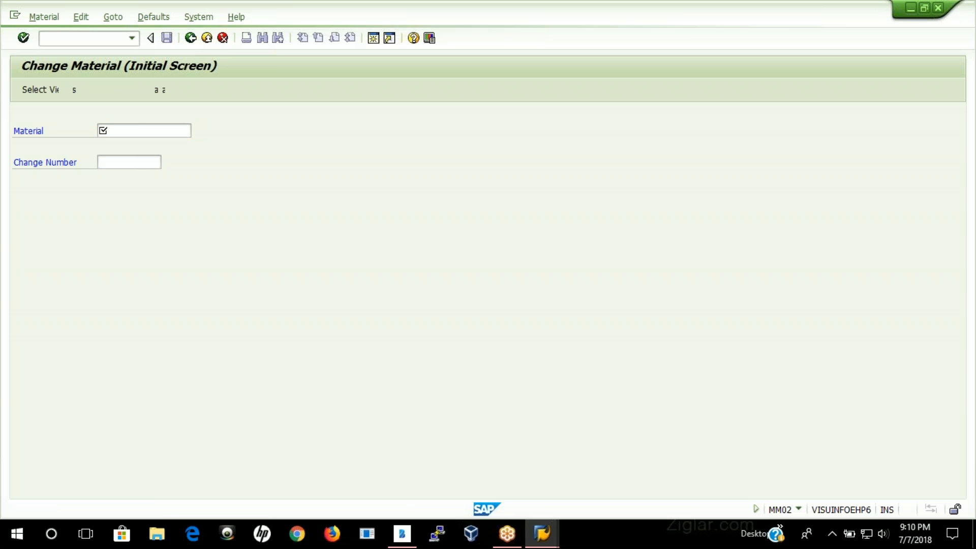
Step: Open a new session and start transaction OMS2 to display the material types overview
click(374, 39)
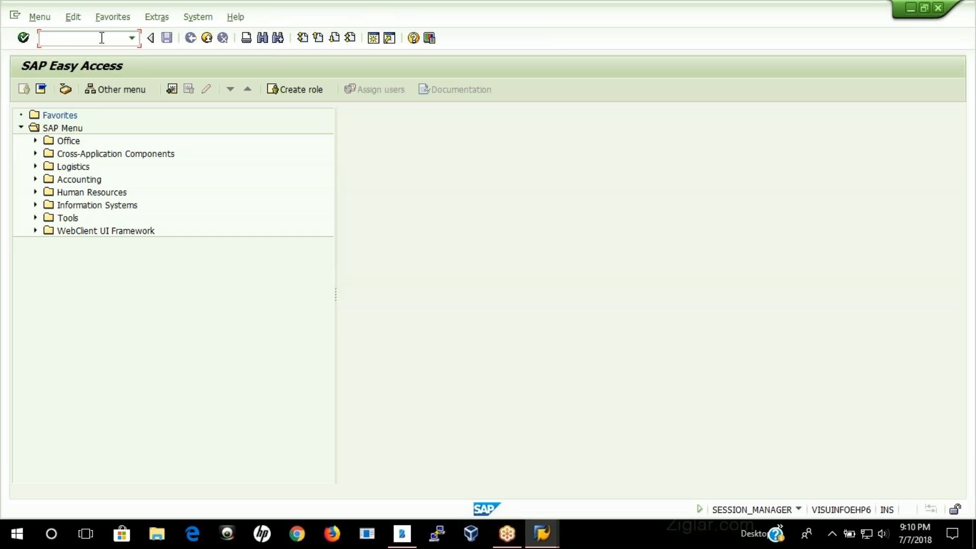
text(oms2)
key(Return)
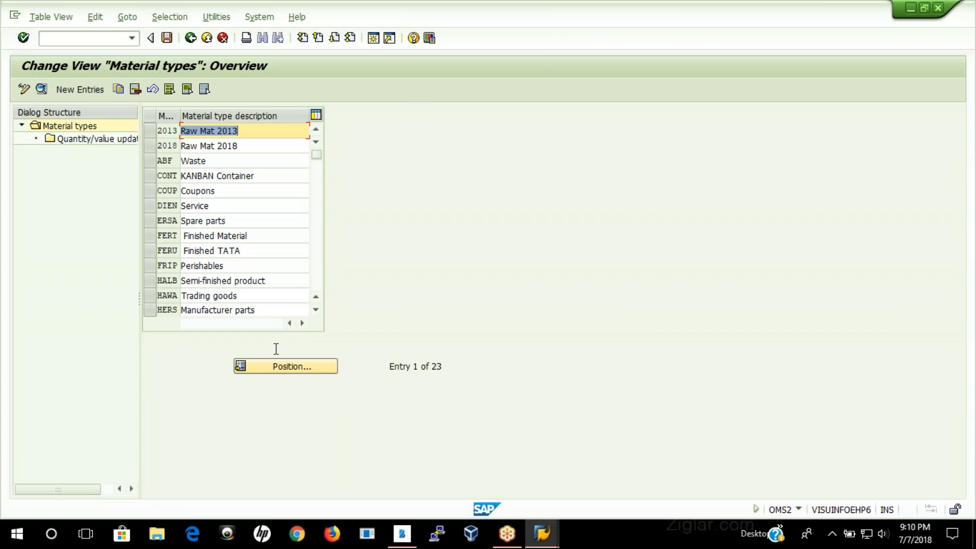
click(286, 367)
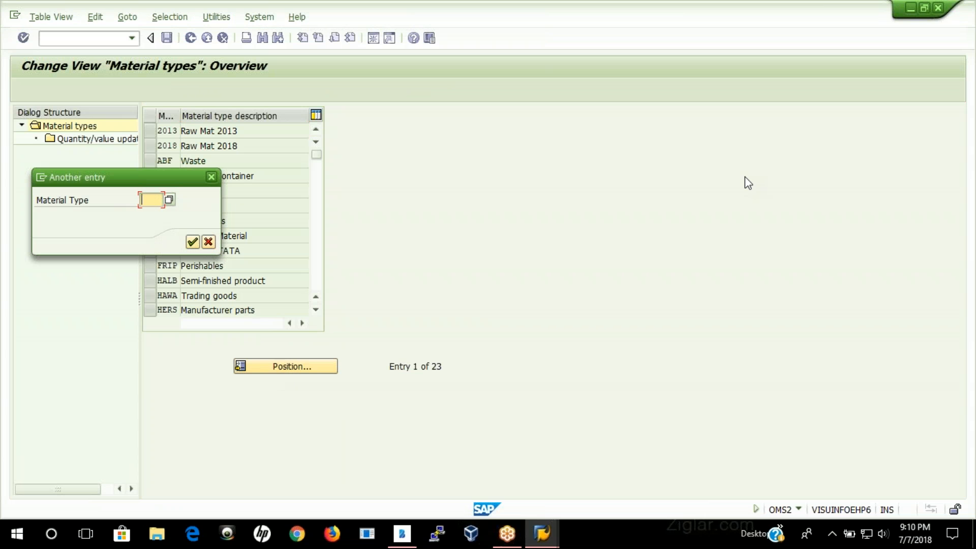
scroll(152, 265, down, 5)
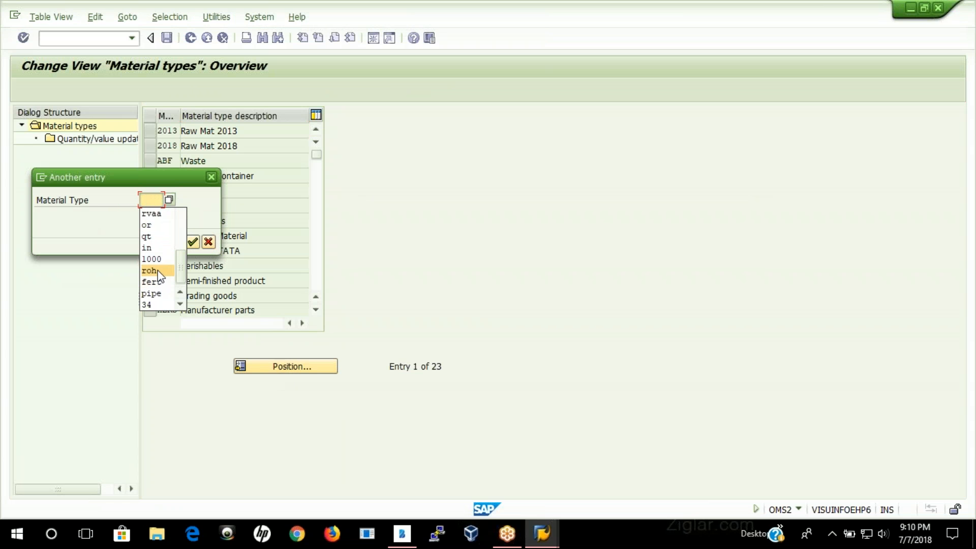
scroll(164, 285, up, 5)
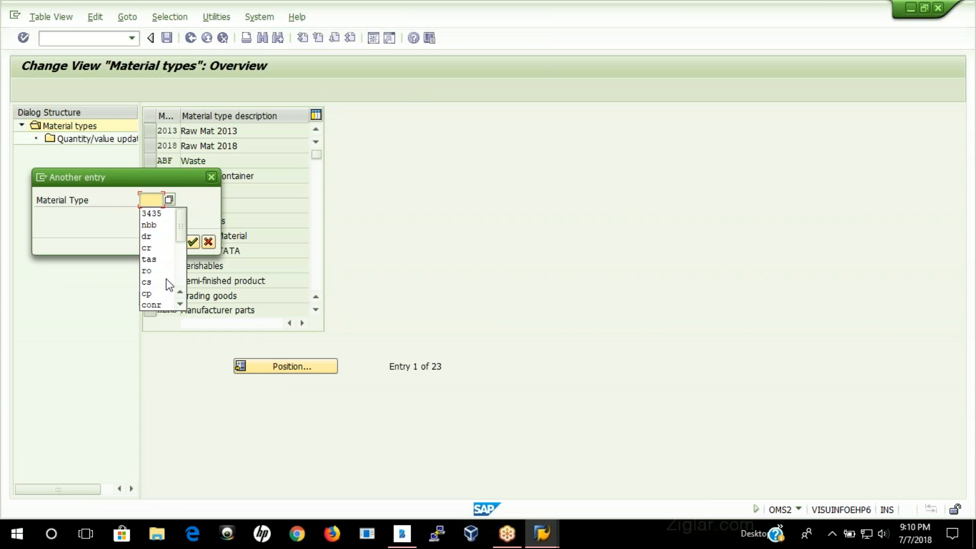
click(518, 230)
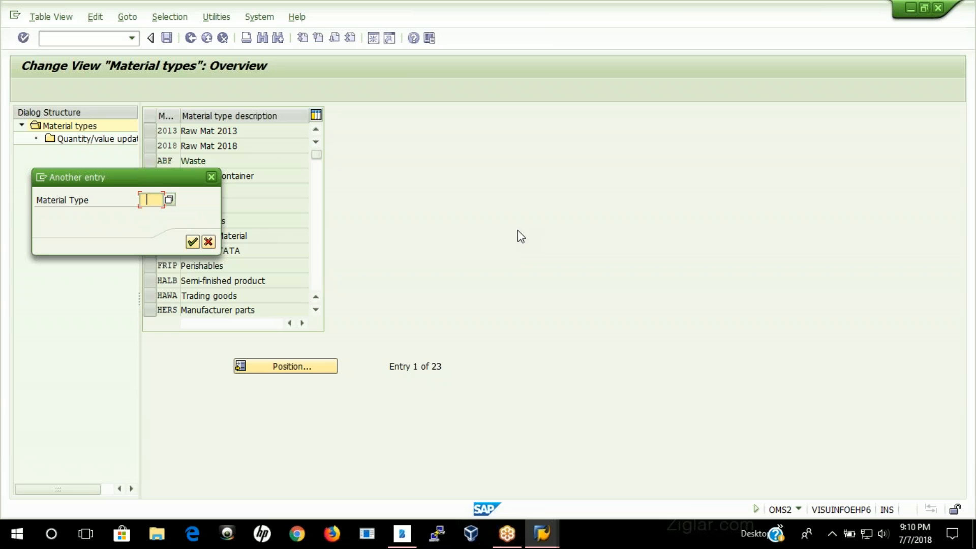
click(209, 241)
Step: Look through the full list of material types and their descriptions, then leave the overview
drag(316, 155, 318, 292)
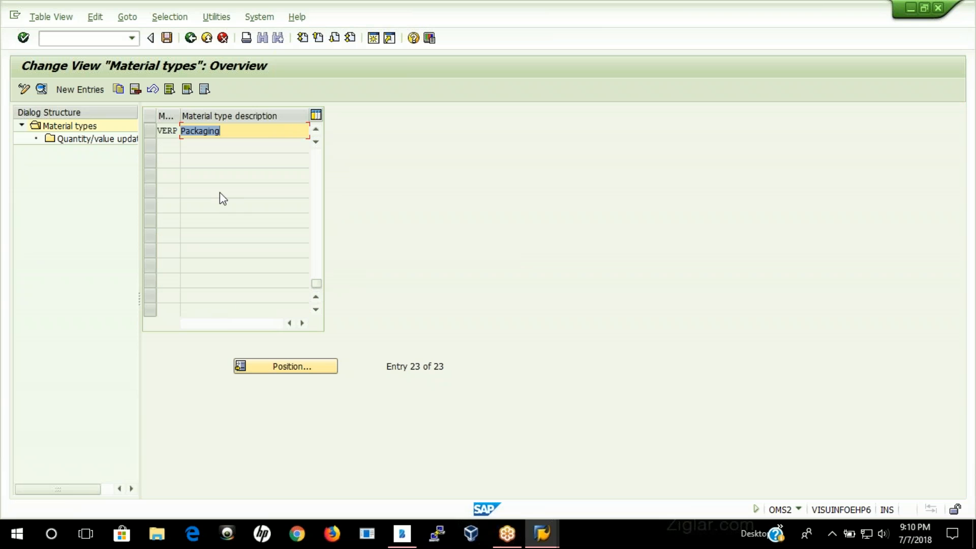
scroll(222, 203, up, 2)
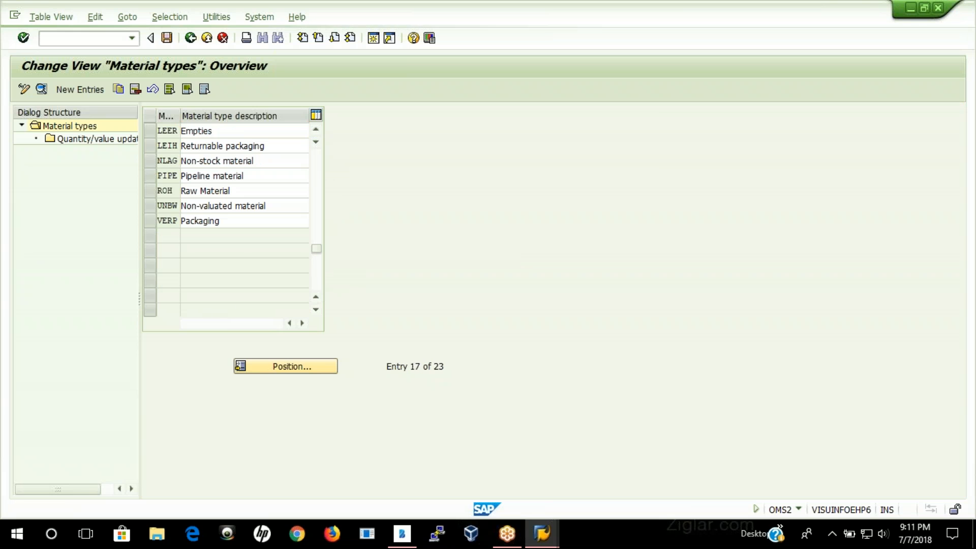
scroll(486, 248, up, 1)
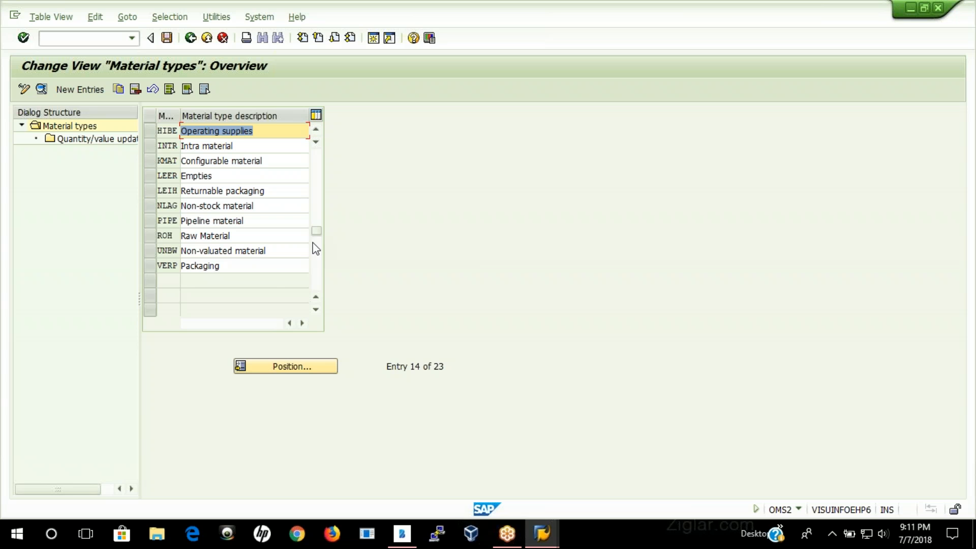
scroll(274, 277, up, 3)
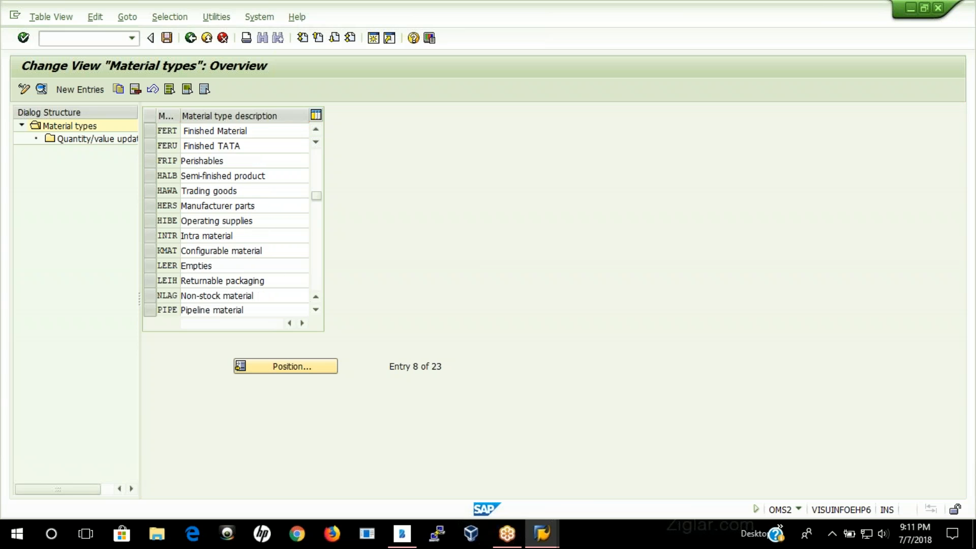
scroll(232, 219, up, 2)
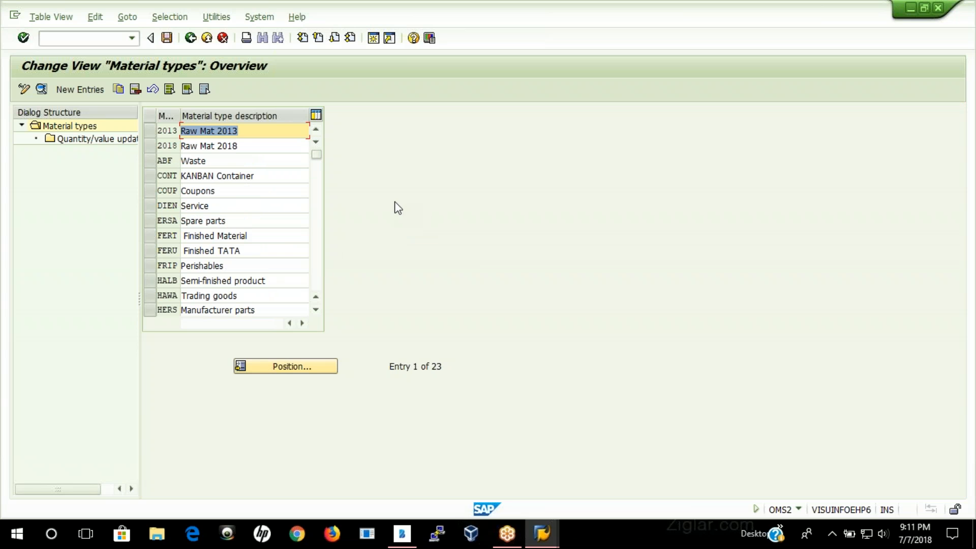
click(192, 41)
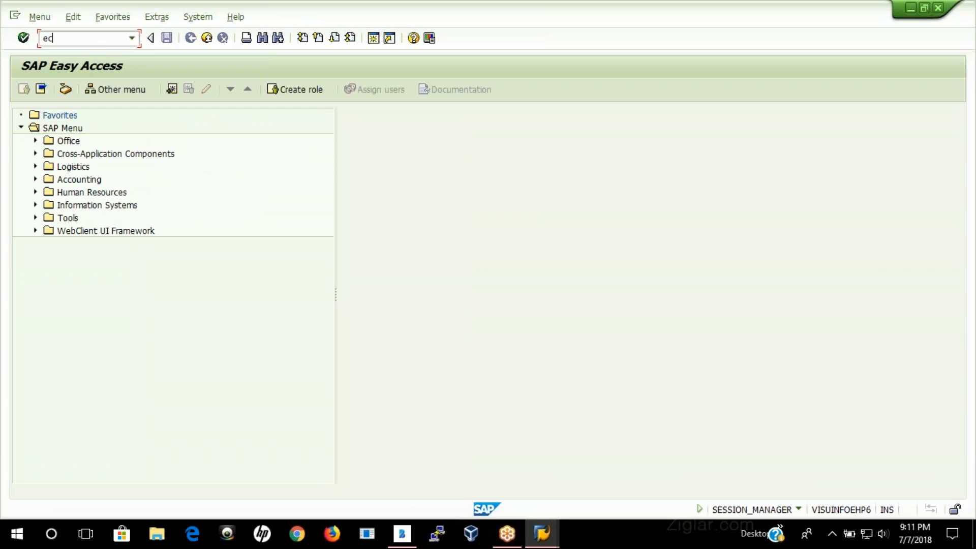
Step: Start transaction EC01 and display the organizational structure's object list of all company codes
key(Return)
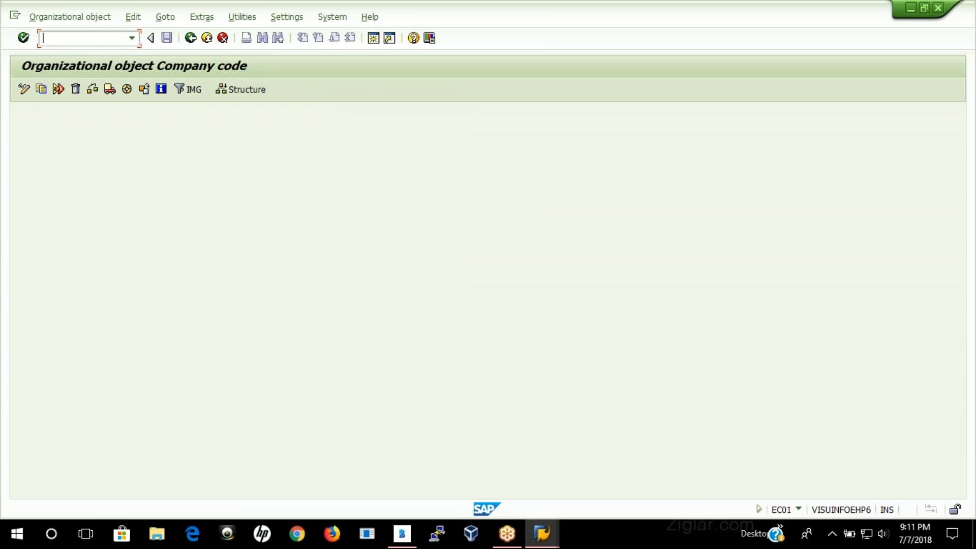
click(144, 90)
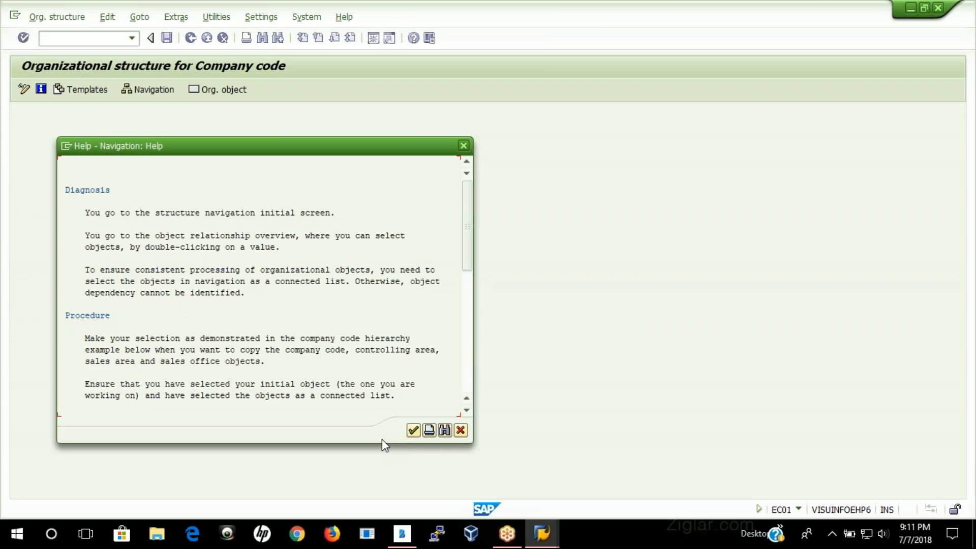
click(414, 431)
scroll(166, 378, down, 3)
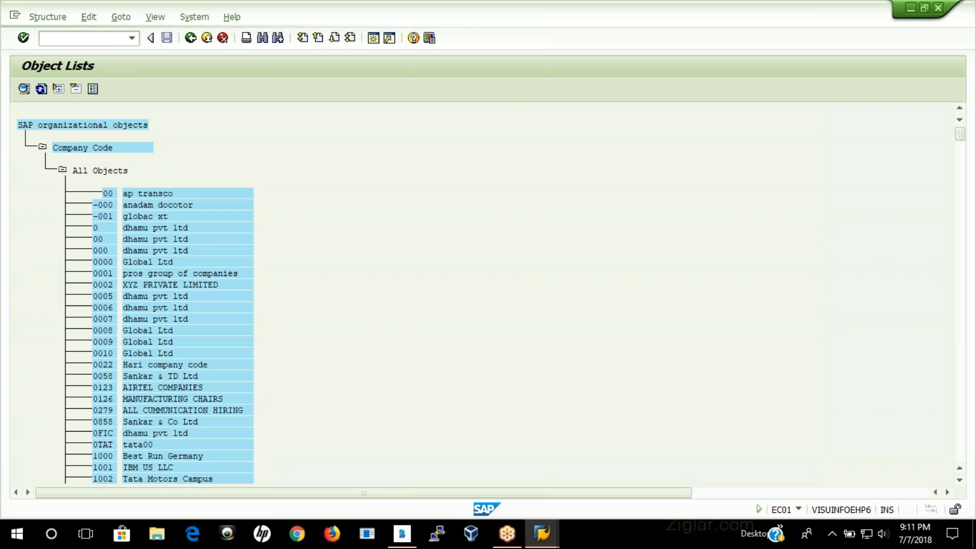
scroll(241, 384, down, 1)
scroll(263, 366, down, 5)
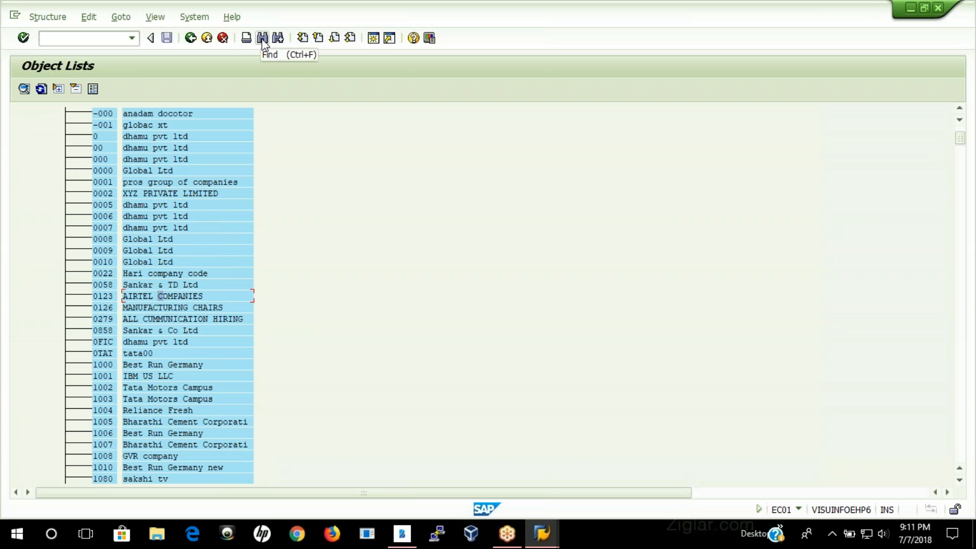
Step: Find company code 3435 in the object list and display its organizational structure
key(ctrl+f)
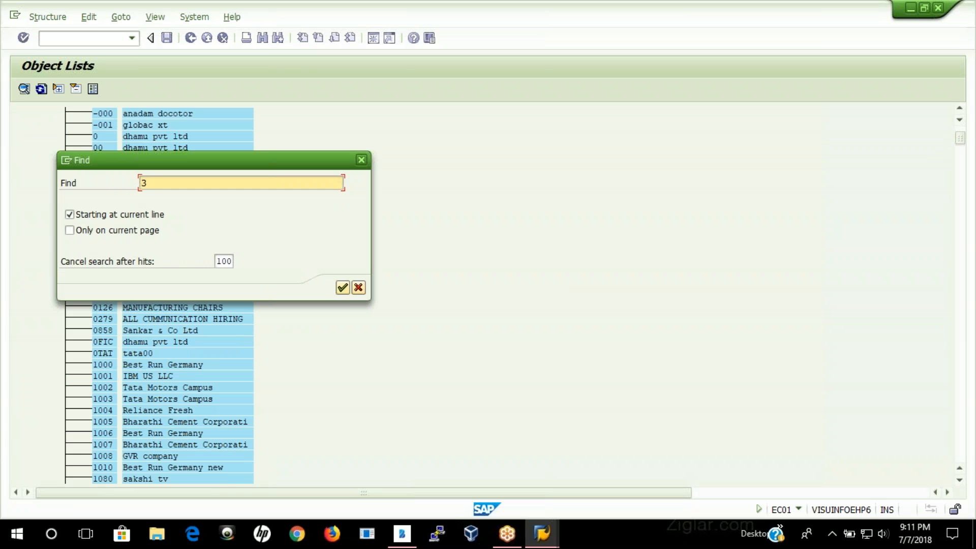
text(3435)
key(Return)
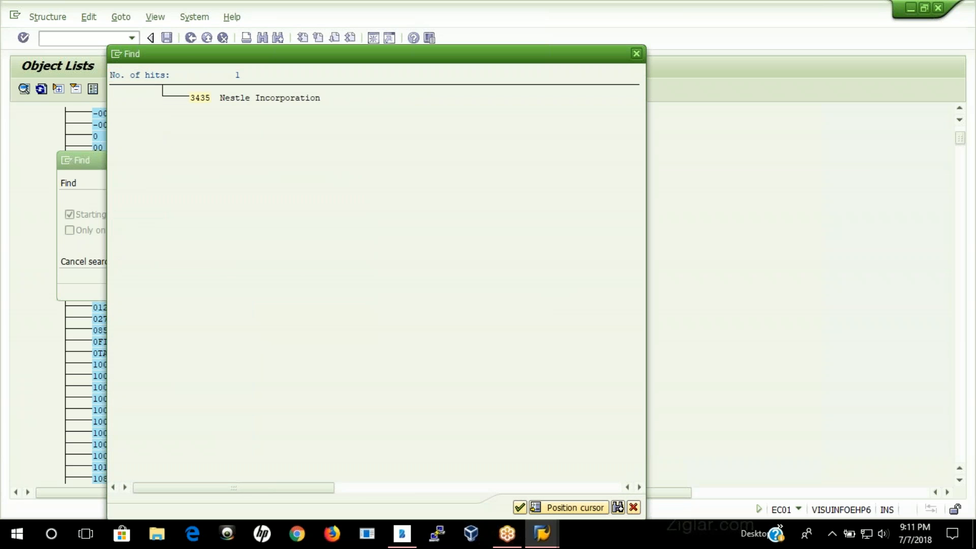
double_click(200, 98)
double_click(110, 113)
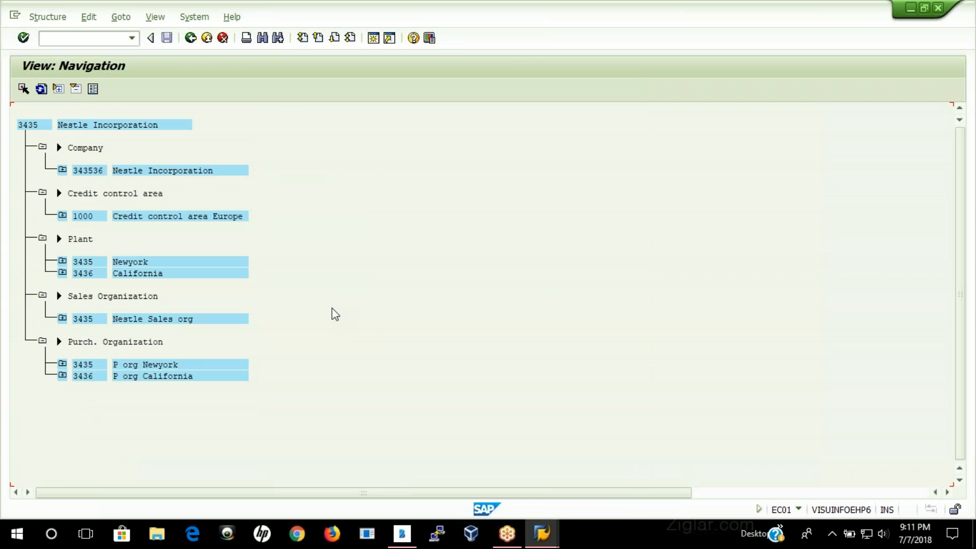
Step: Leave the company code structure and EC01, returning to the SAP Easy Access screen
click(191, 38)
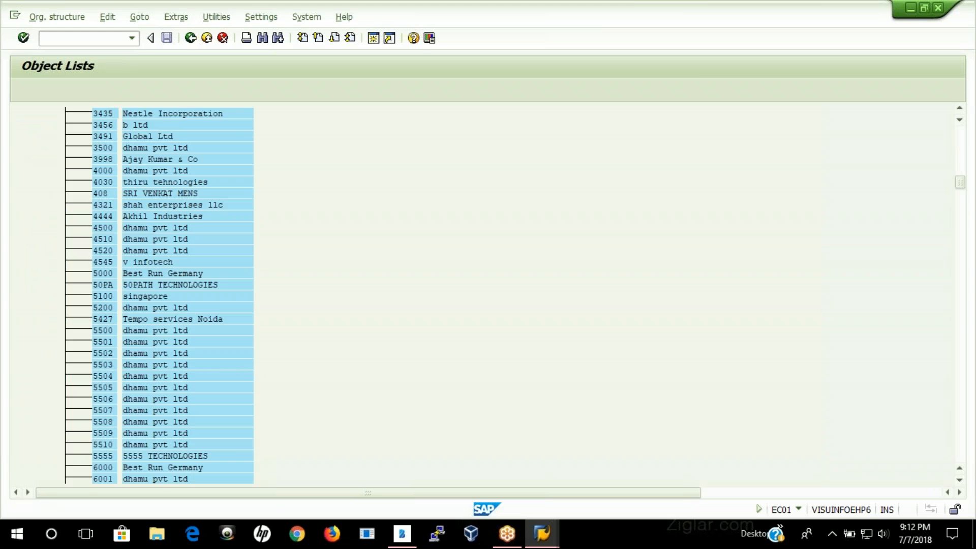
click(191, 38)
click(340, 399)
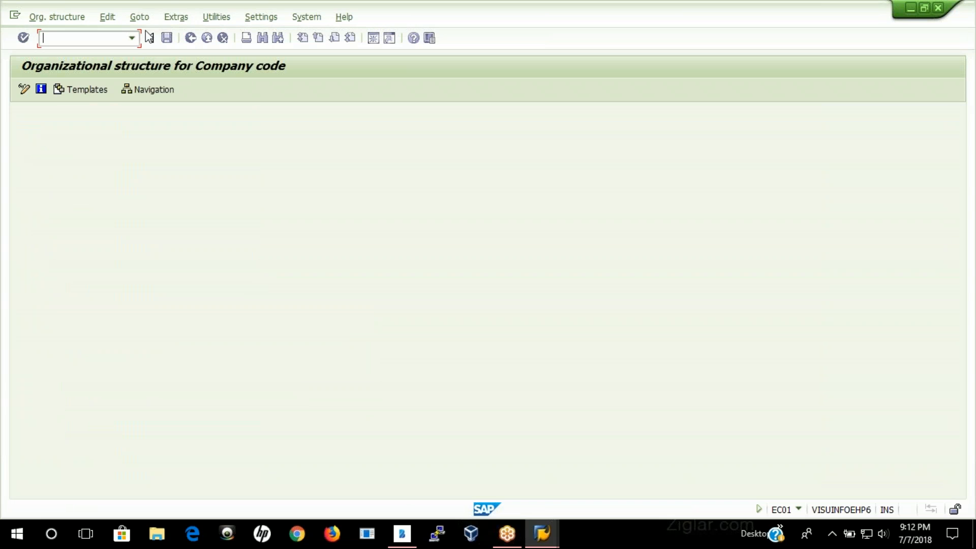
click(190, 39)
click(191, 39)
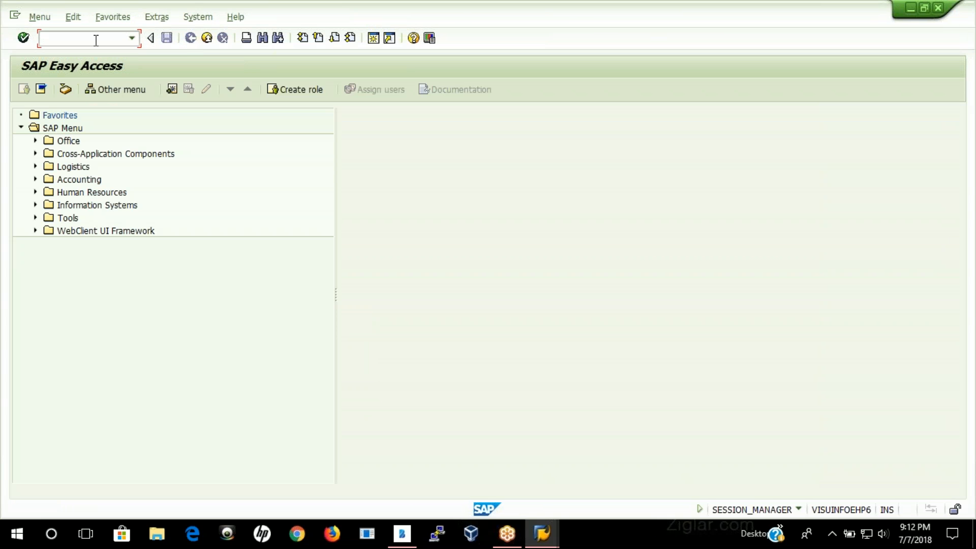
Step: Start transaction MM01, check the available industry sectors for a new material, and leave without choosing one
text(mm01)
key(Return)
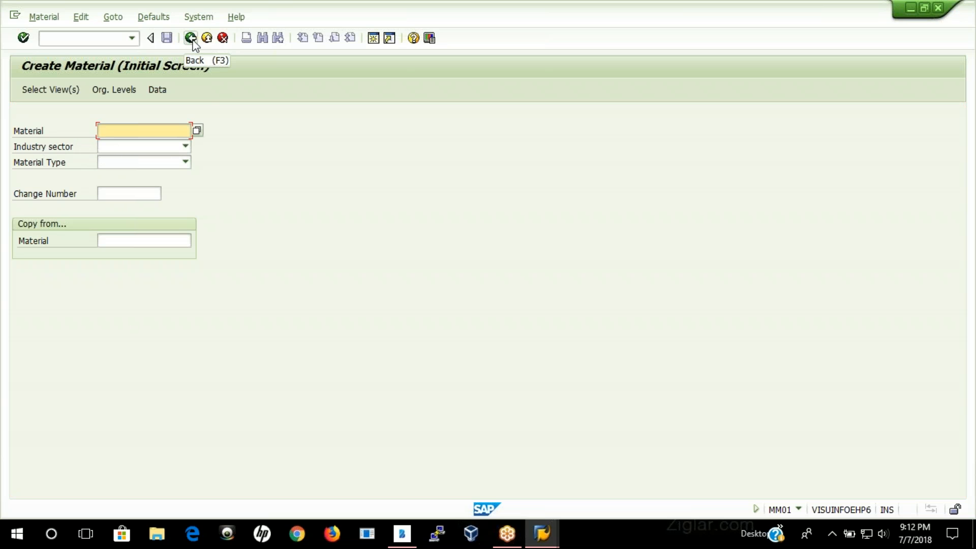
click(186, 147)
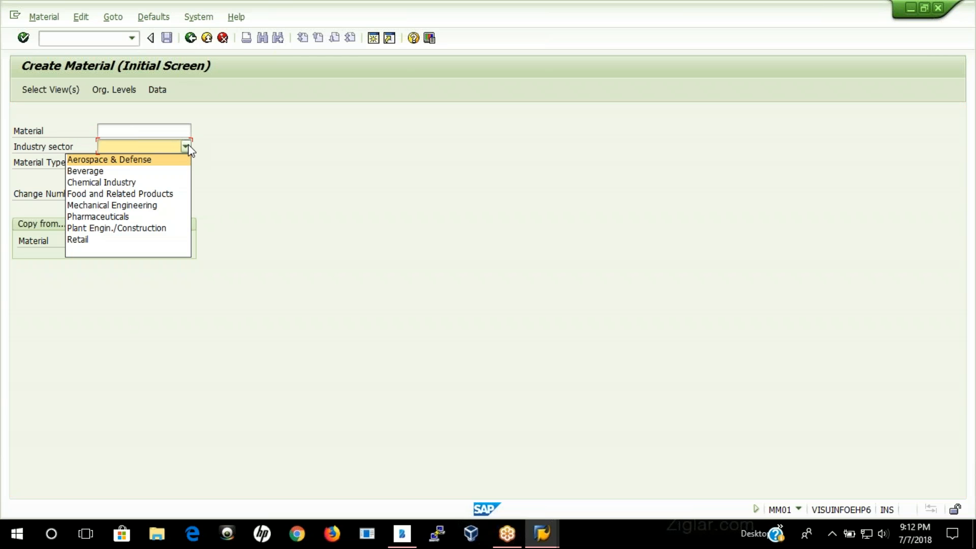
click(348, 163)
click(191, 39)
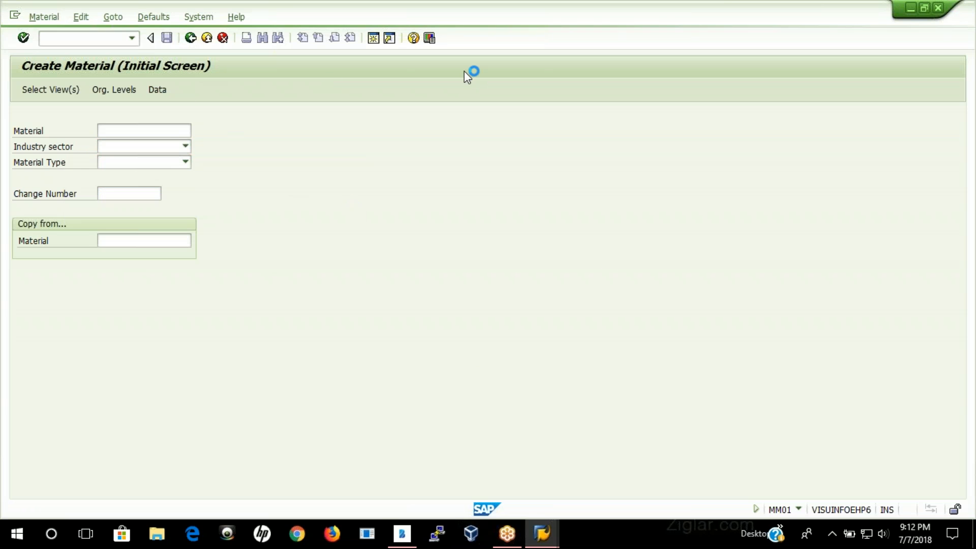
Step: Switch to the other SAP Easy Access session and open the SAP Customizing Implementation Guide in SPRO
mouse_move(543, 532)
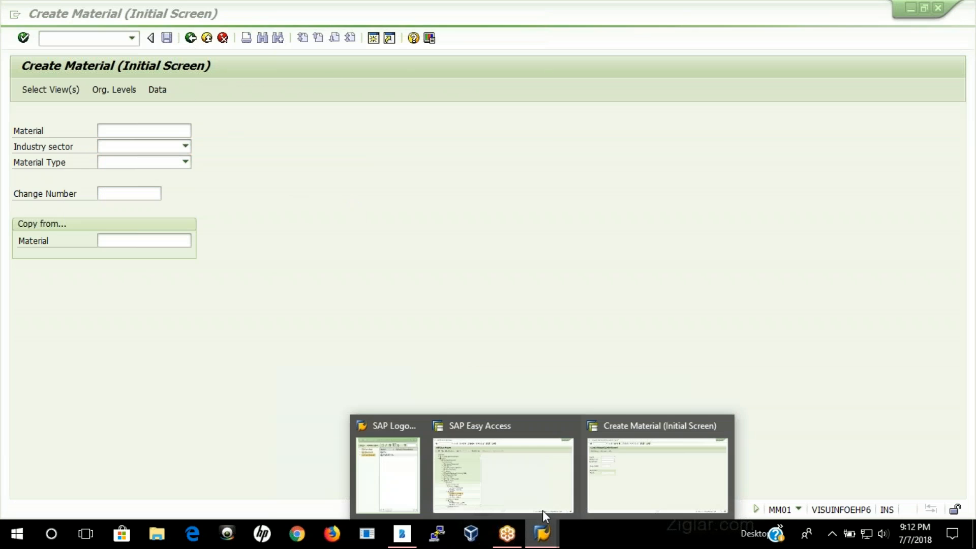
click(512, 489)
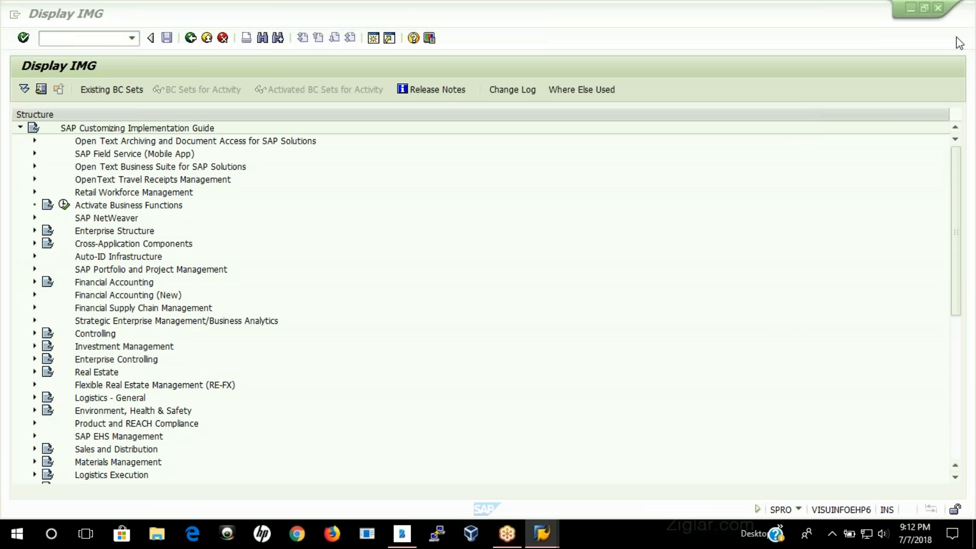
Step: Open the Define Attributes of Material Types activity from the Logistics - General material master basic settings
click(34, 398)
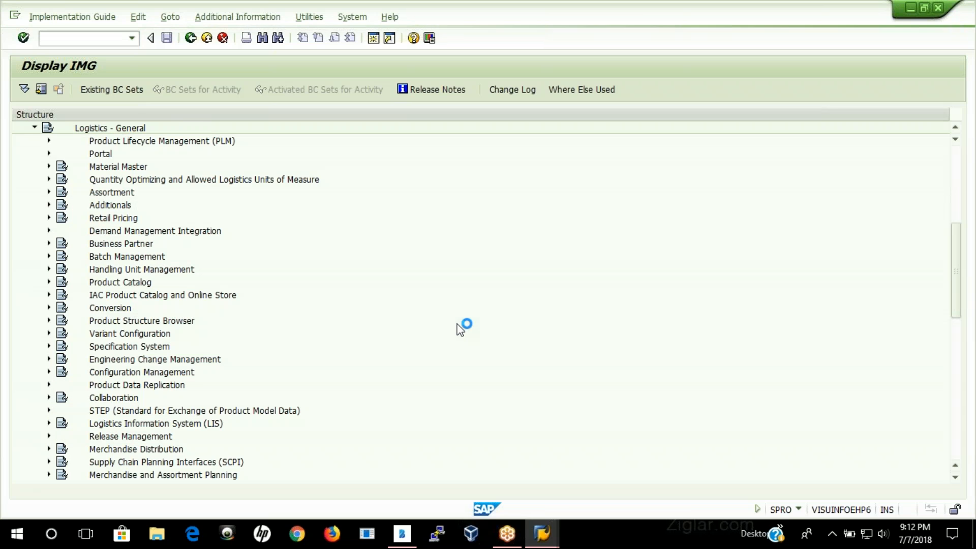
click(49, 167)
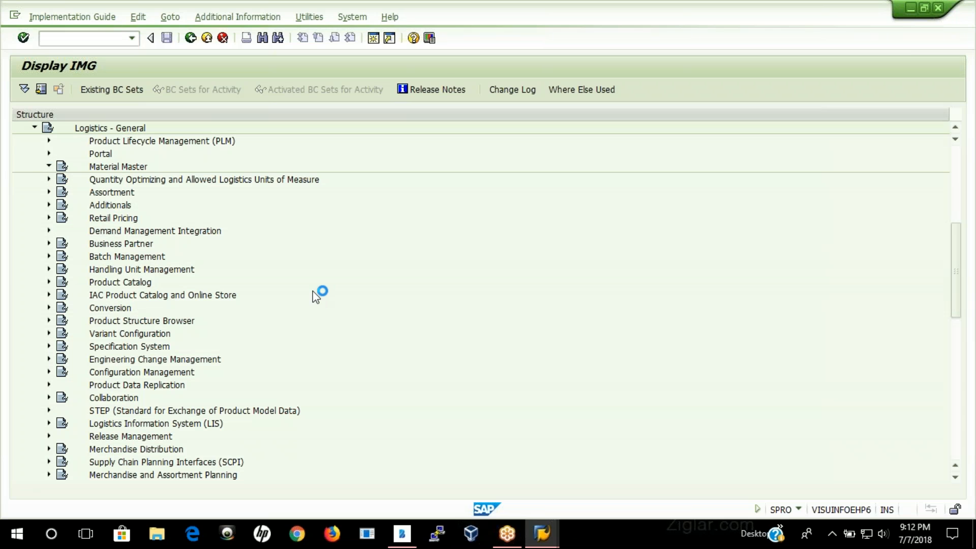
click(63, 205)
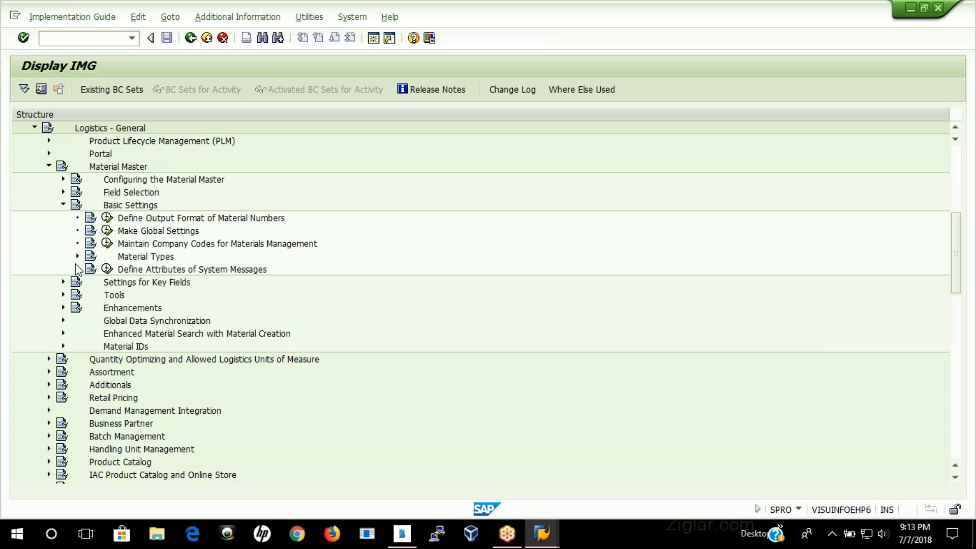
click(77, 257)
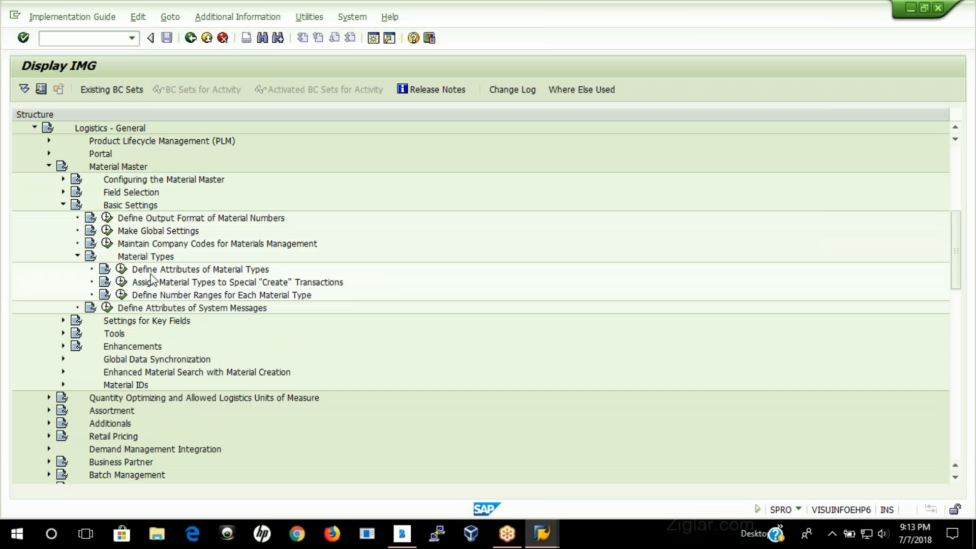
click(121, 269)
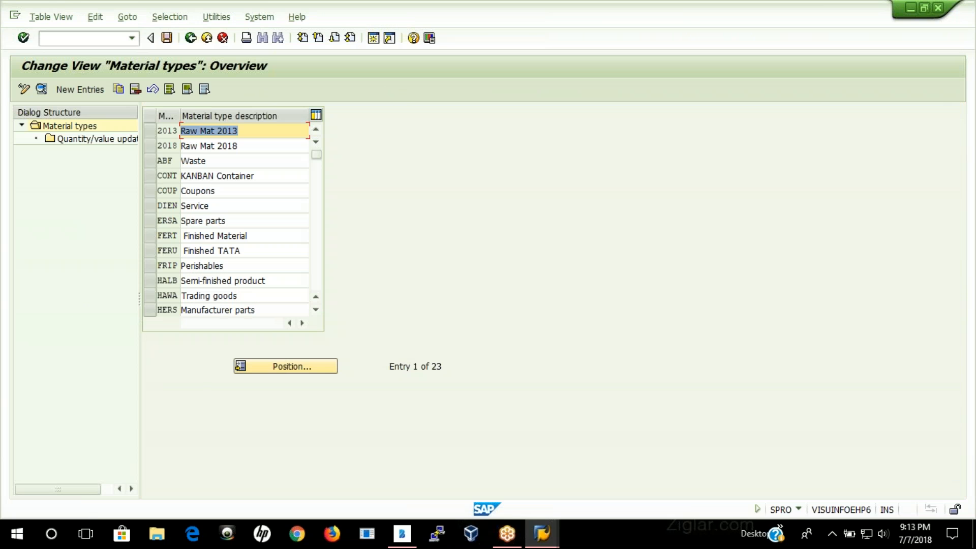
Step: Locate the raw material type ROH in the material types list and start a copy of it
click(296, 369)
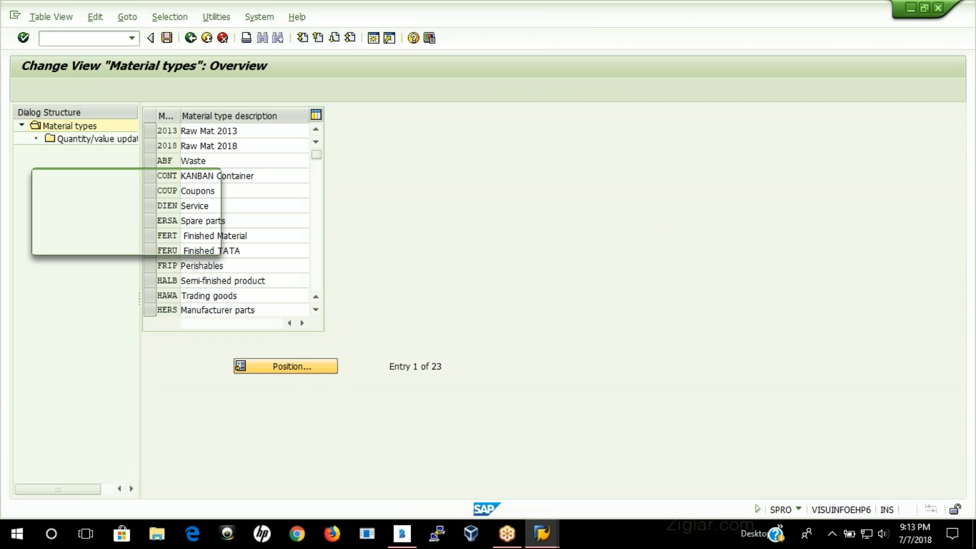
text(roh)
key(Return)
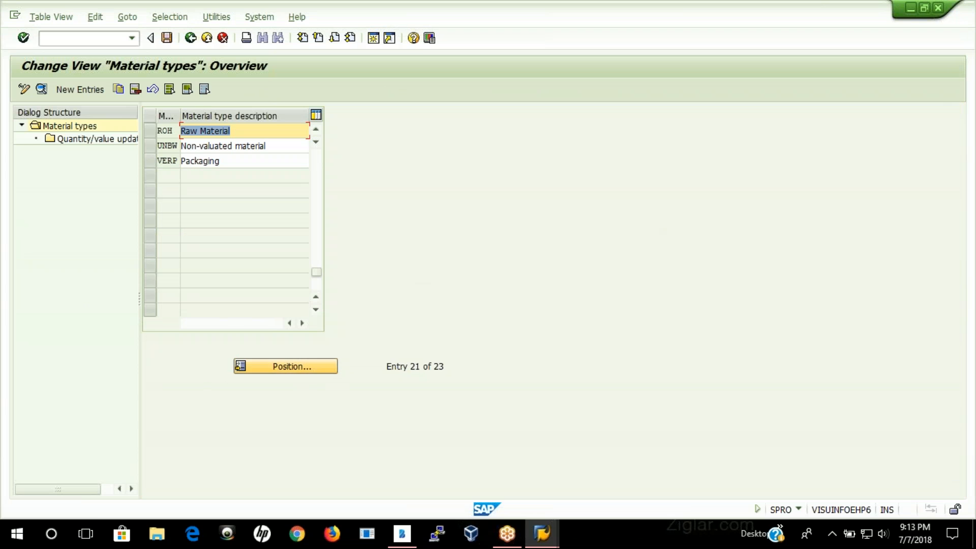
click(153, 130)
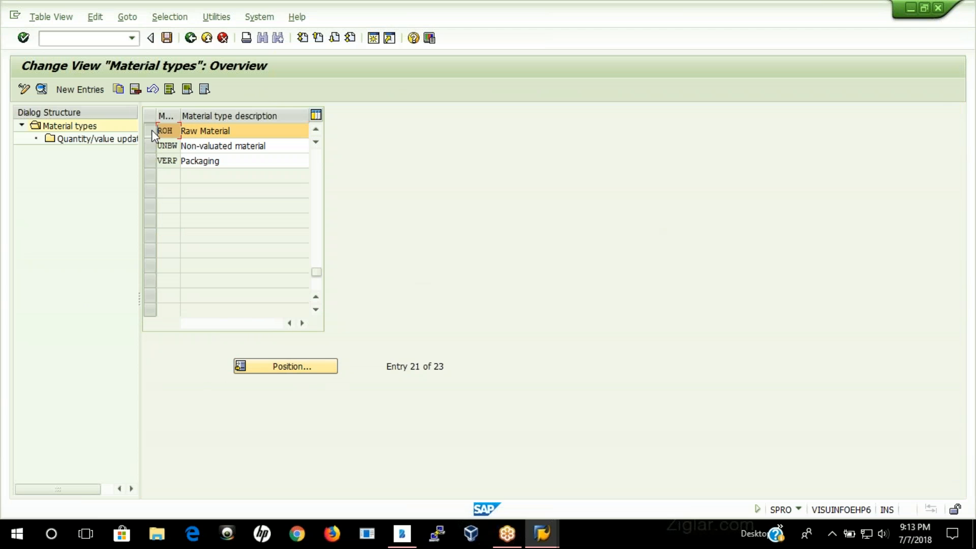
click(118, 90)
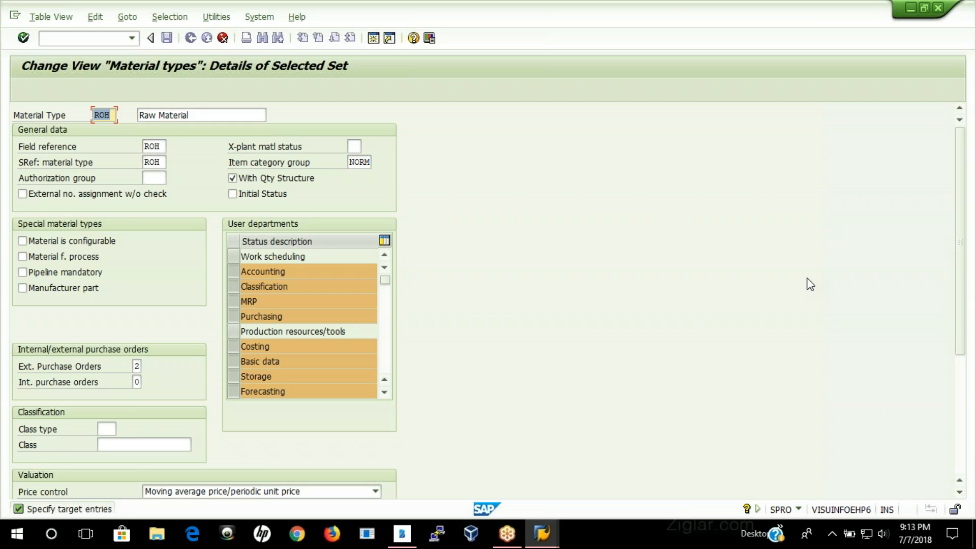
key(BackSpace)
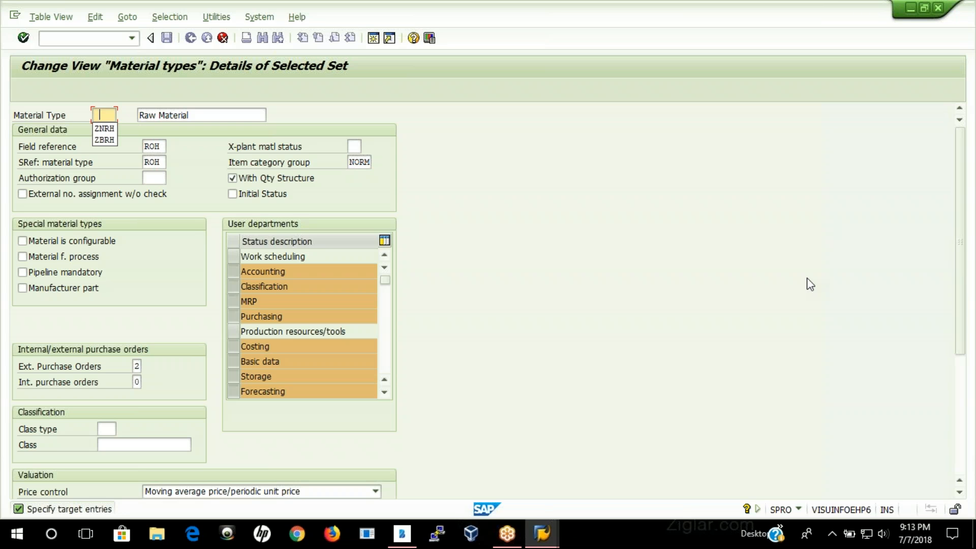
click(116, 142)
click(221, 116)
text(-)
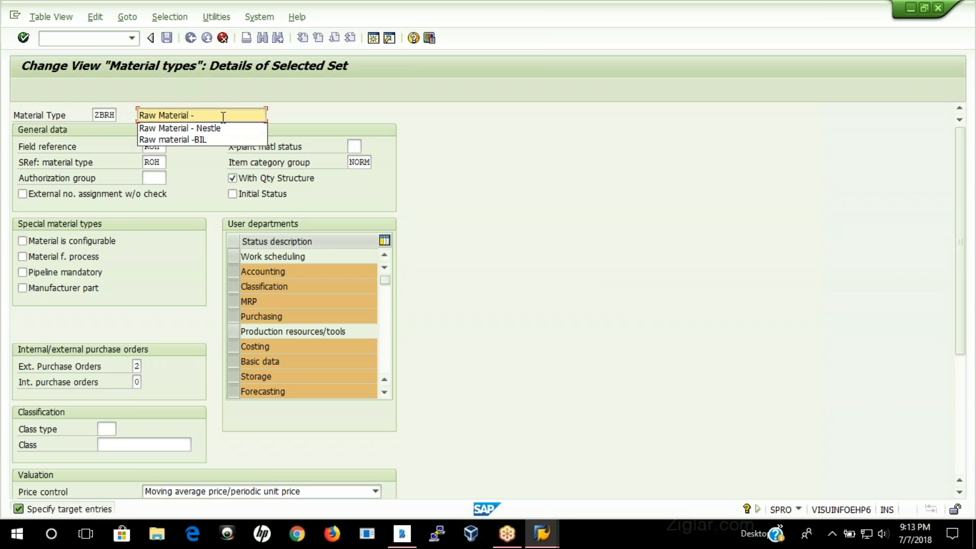
Step: Name the copied material type ZNRH with the description Raw Material - Nestle and copy it including its dependent entries
drag(96, 112, 148, 111)
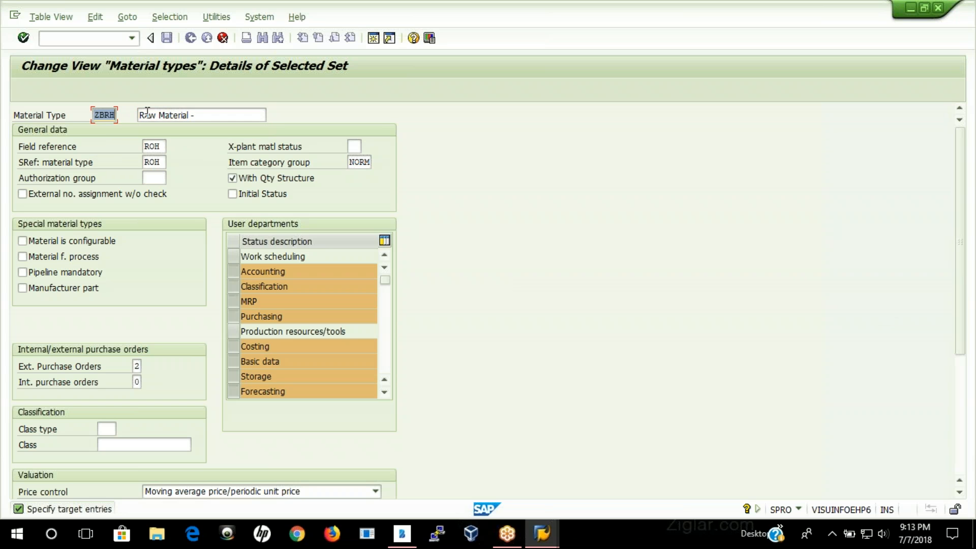
text(z)
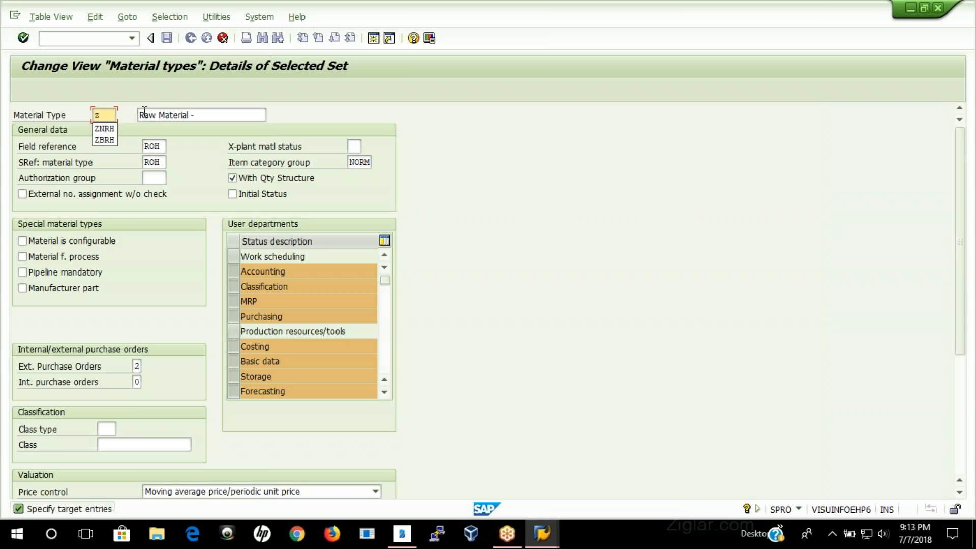
click(97, 130)
click(224, 114)
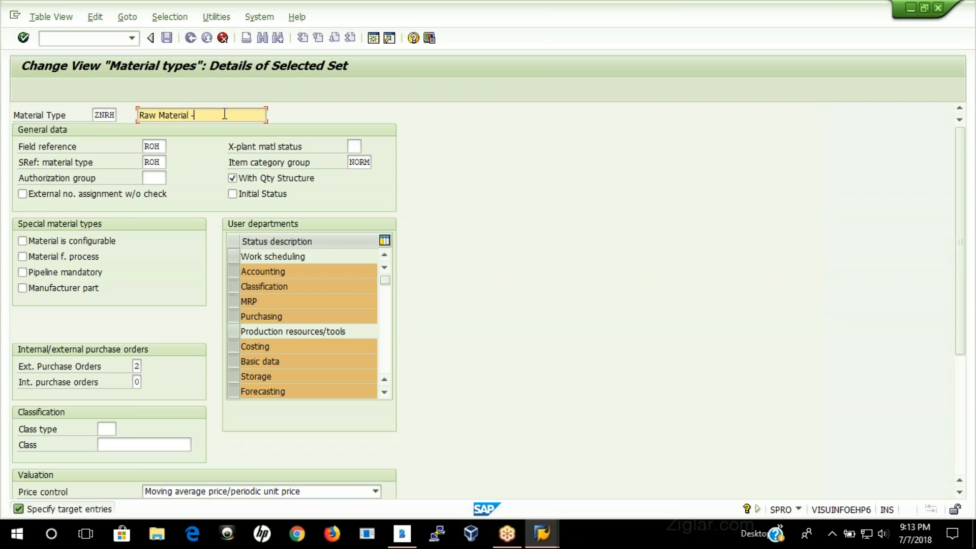
click(215, 129)
key(Return)
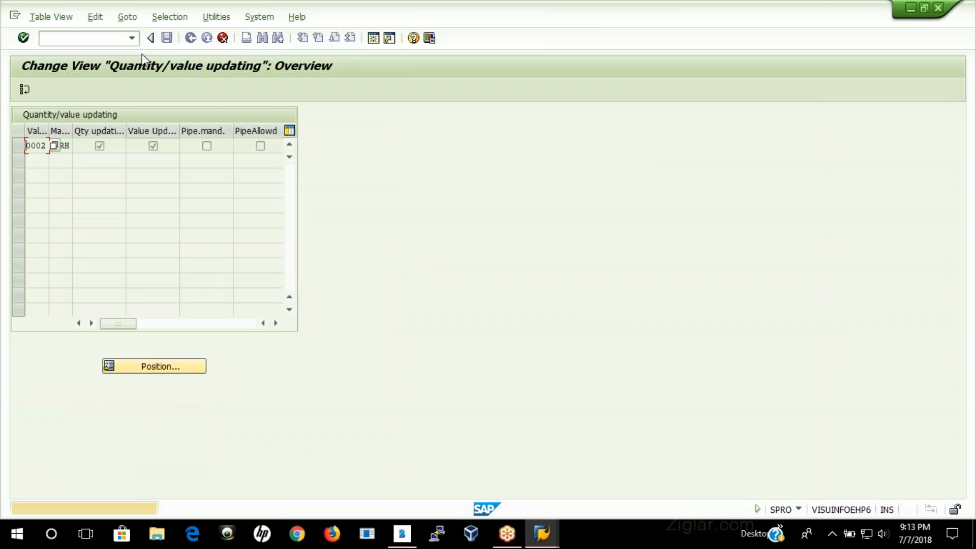
key(Return)
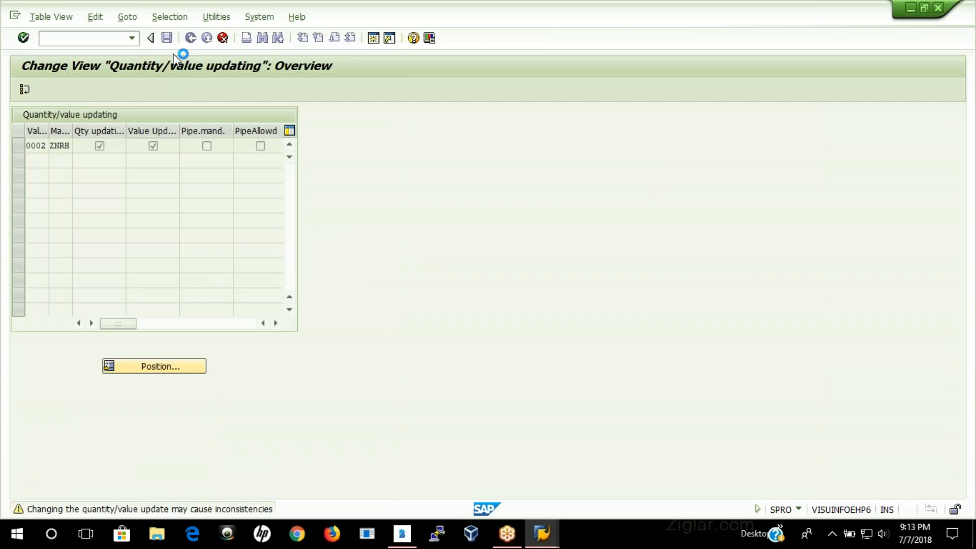
click(342, 415)
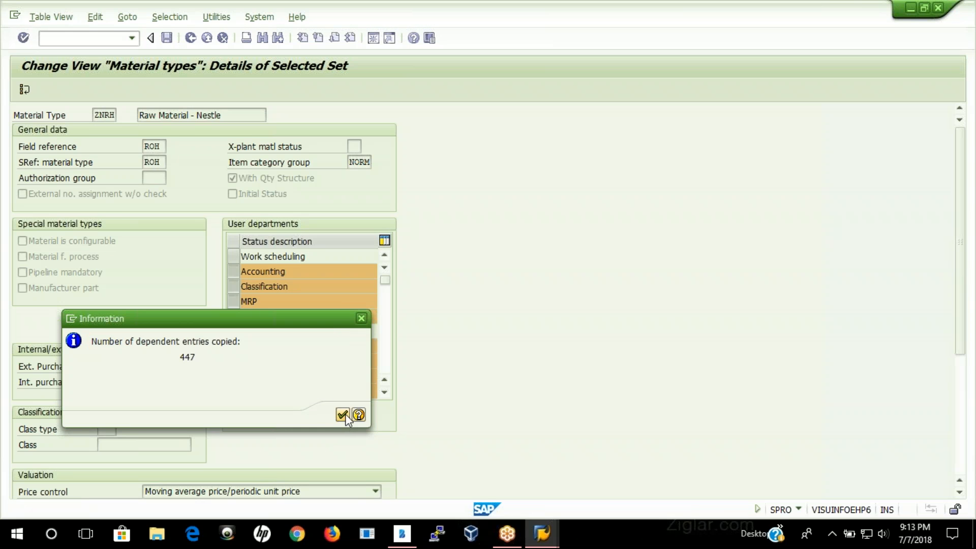
Step: Save the new material type under the SAP MM ES Configuration customizing request and return to the Implementation Guide
click(167, 38)
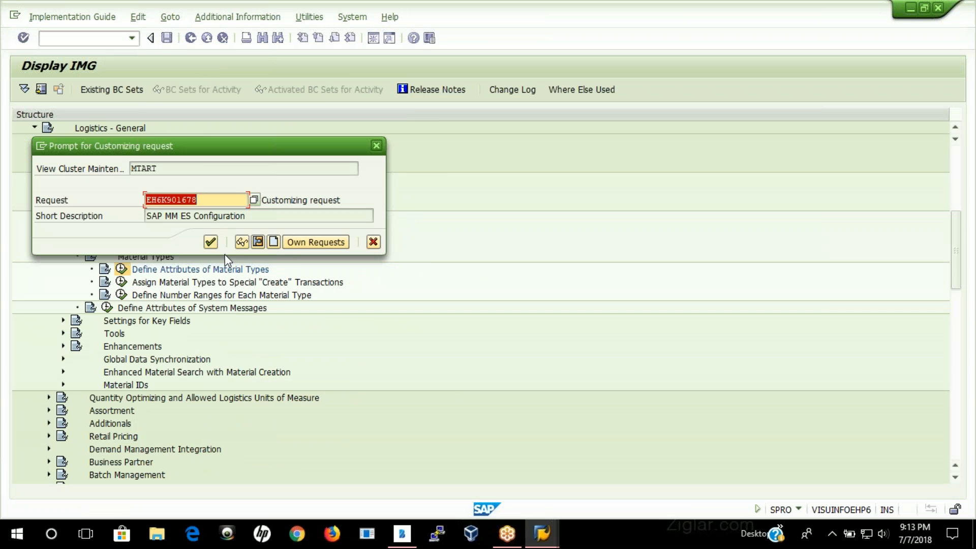
click(253, 200)
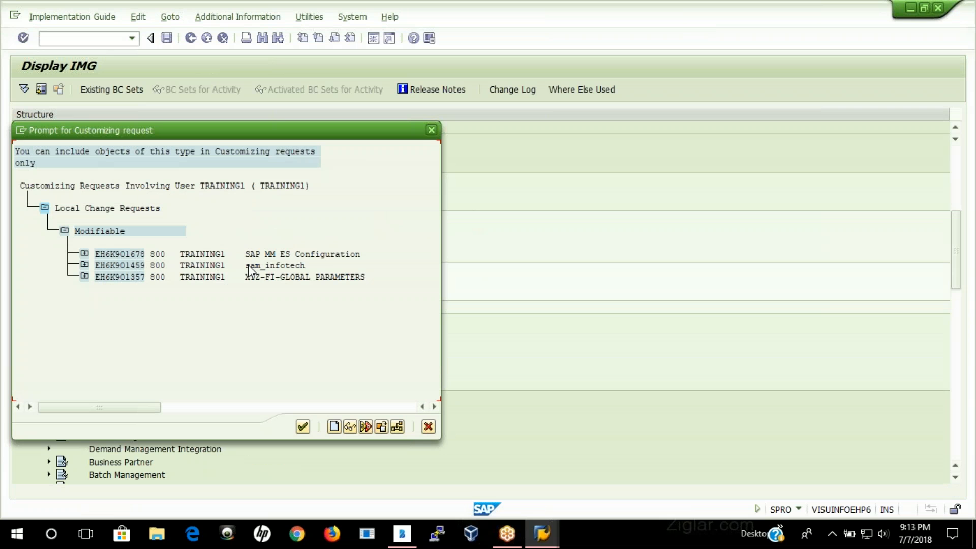
double_click(286, 259)
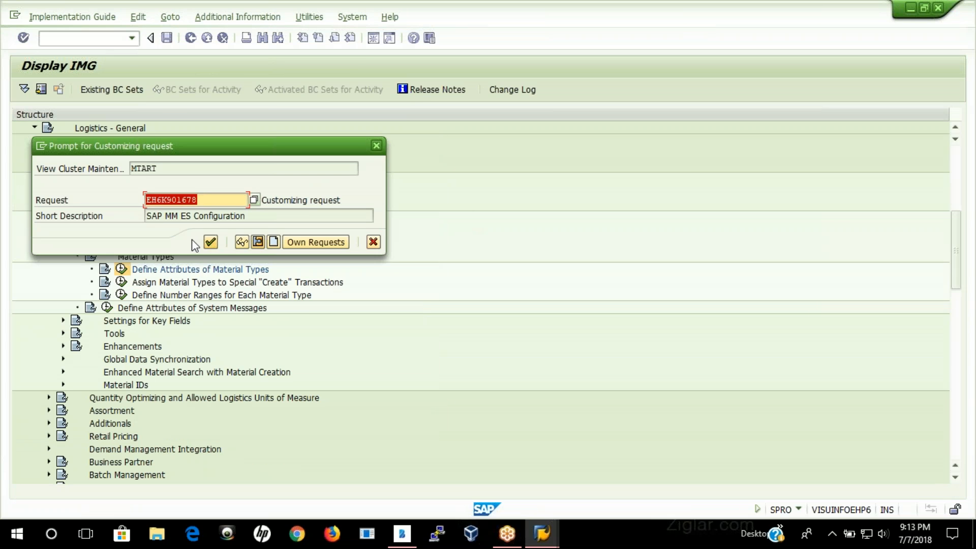
key(Return)
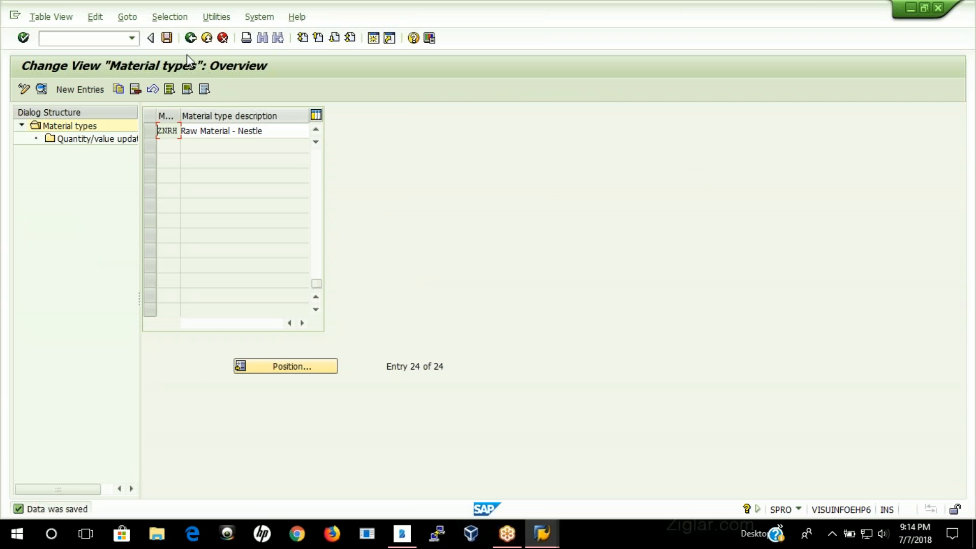
click(191, 41)
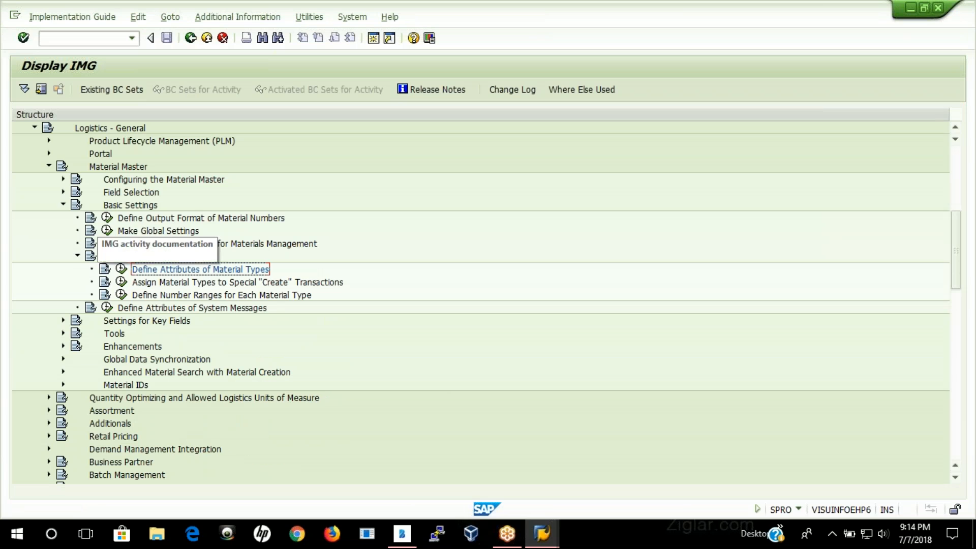
Step: Open the Define Industry Sectors and Industry-Sector-Specific Field Selection activity from the material master's Field Selection settings
click(63, 192)
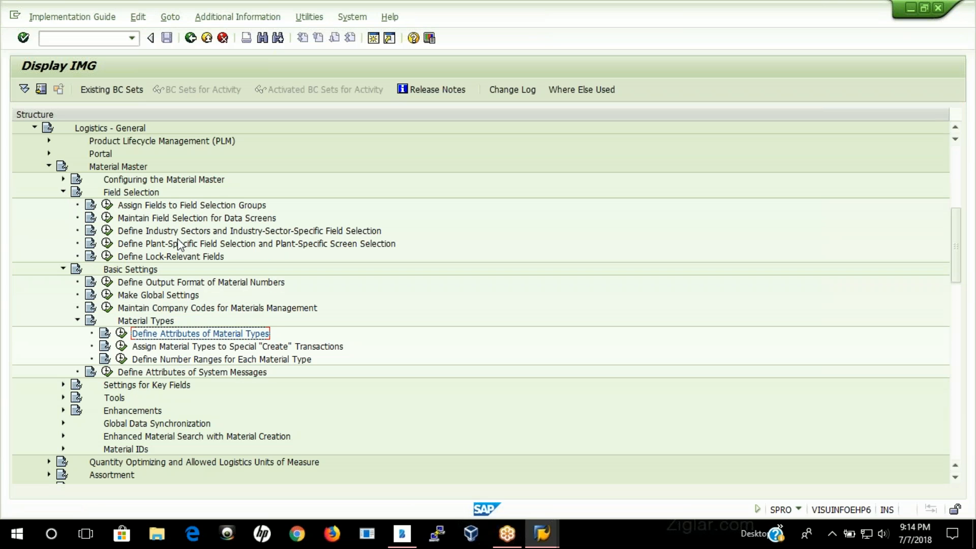
click(178, 231)
click(107, 230)
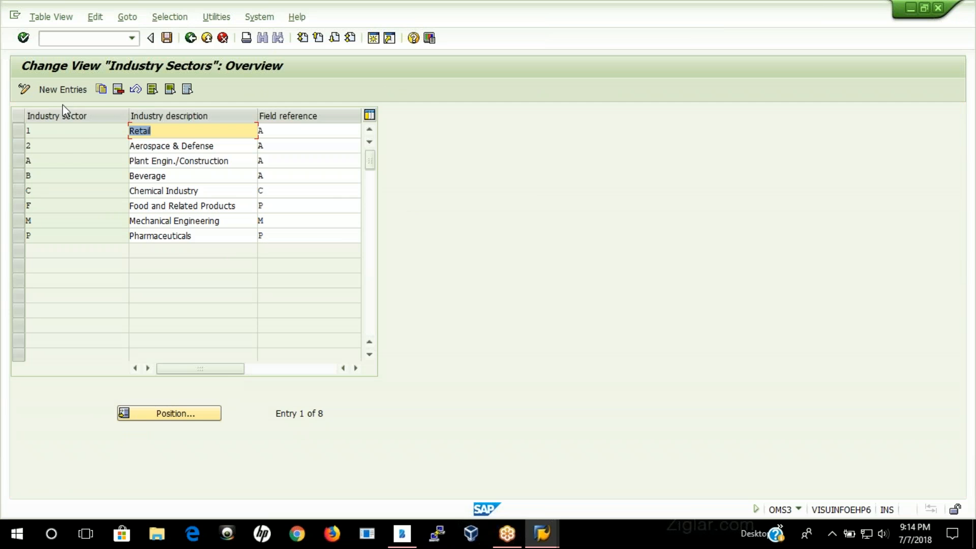
Step: Add a new industry sector N with the description Nestle Industry and field reference A
click(64, 91)
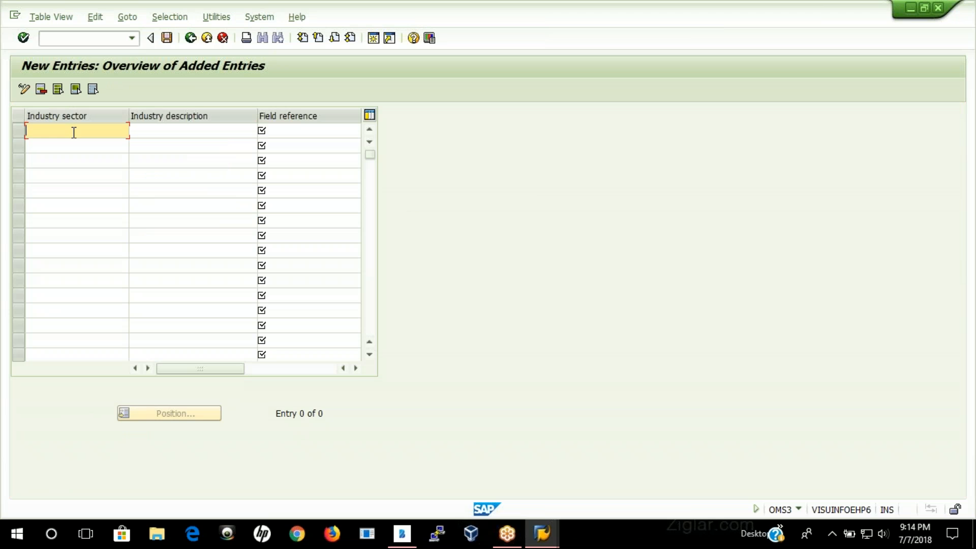
text(N)
key(Tab)
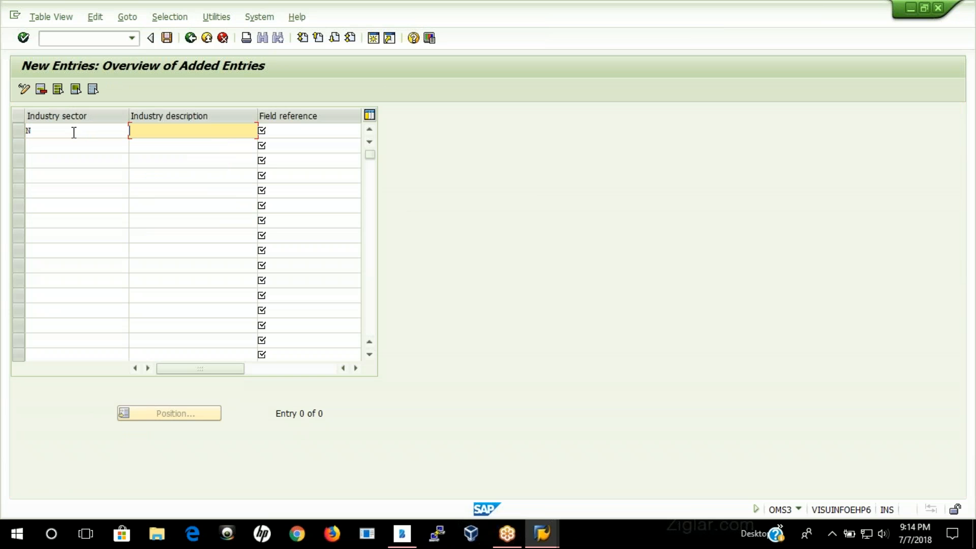
text(Nes)
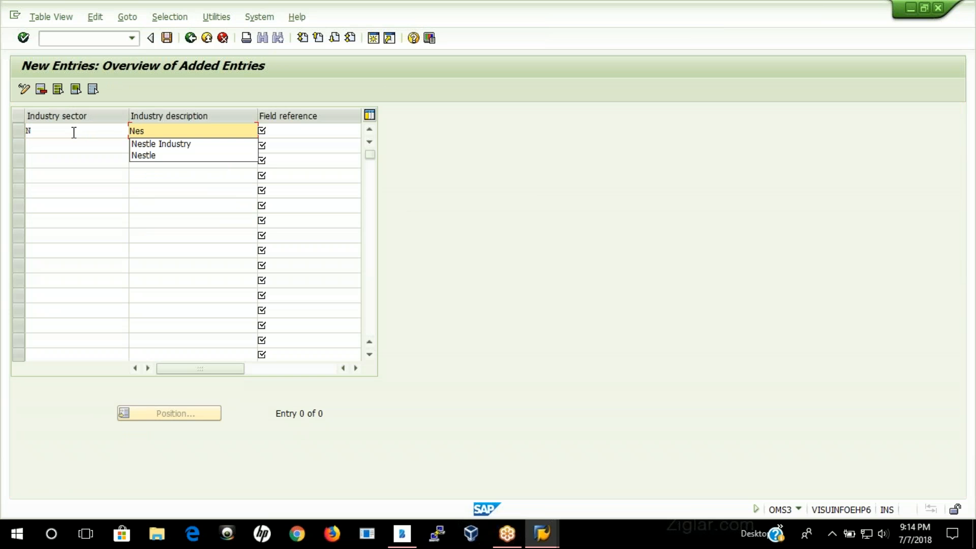
key(Down)
key(Return)
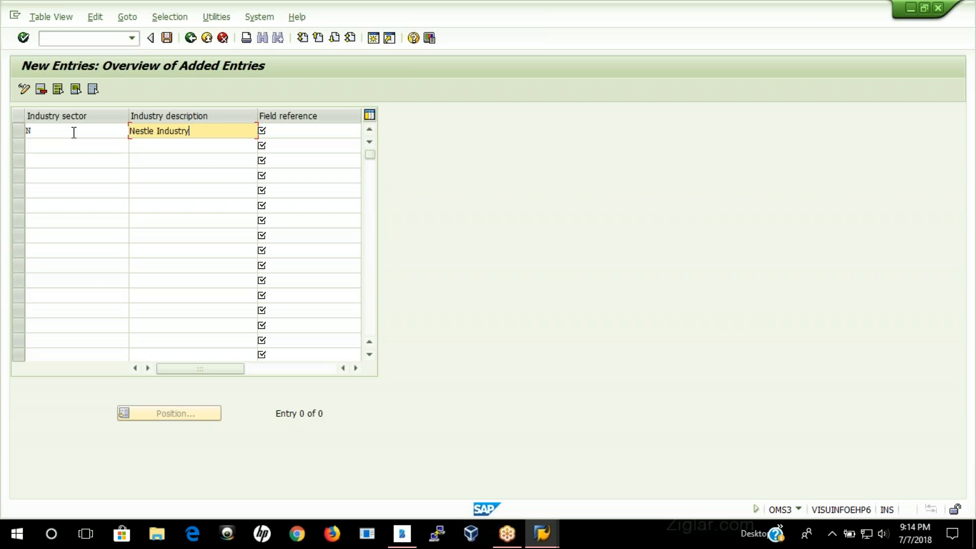
key(Tab)
text(A)
key(Return)
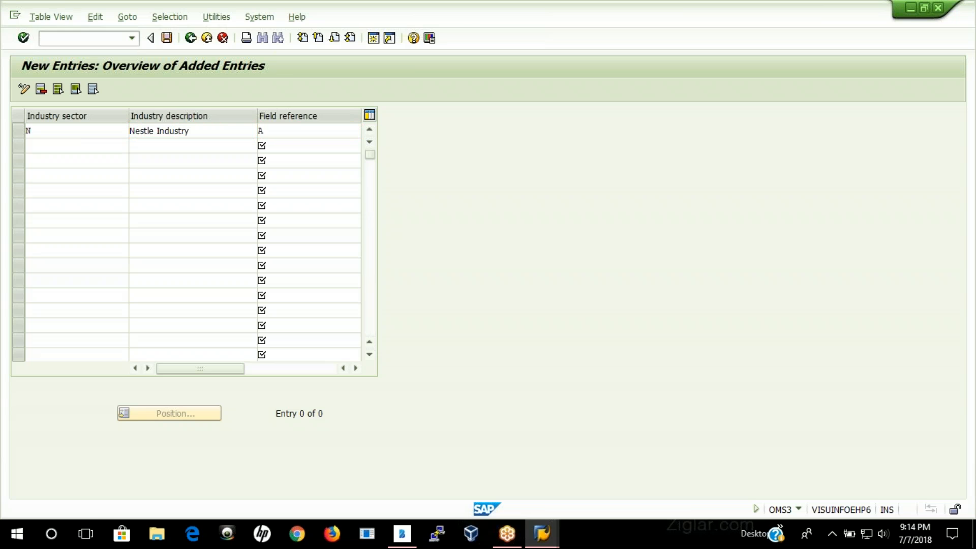
Step: Save the new industry sector under the SAP MM ES Configuration request and return to the Implementation Guide
key(ctrl+s)
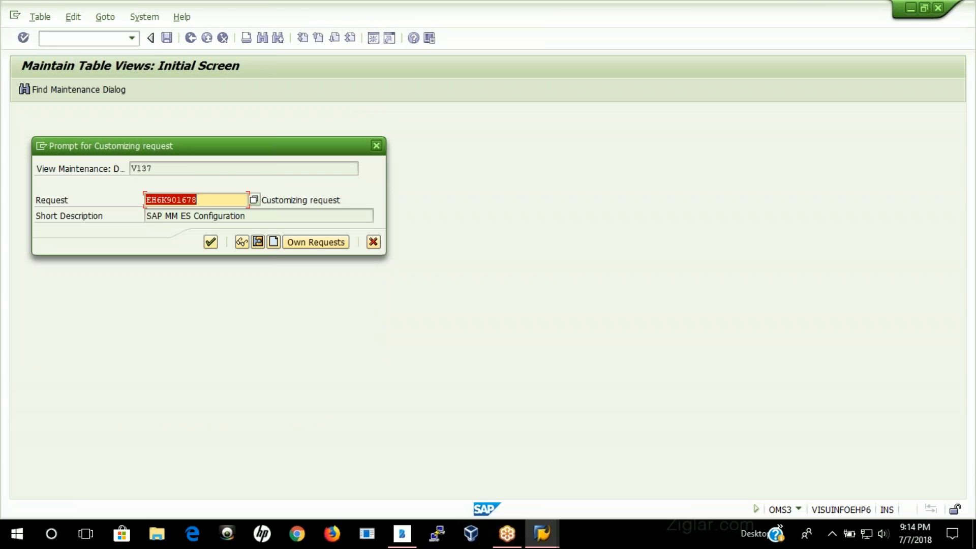
key(Return)
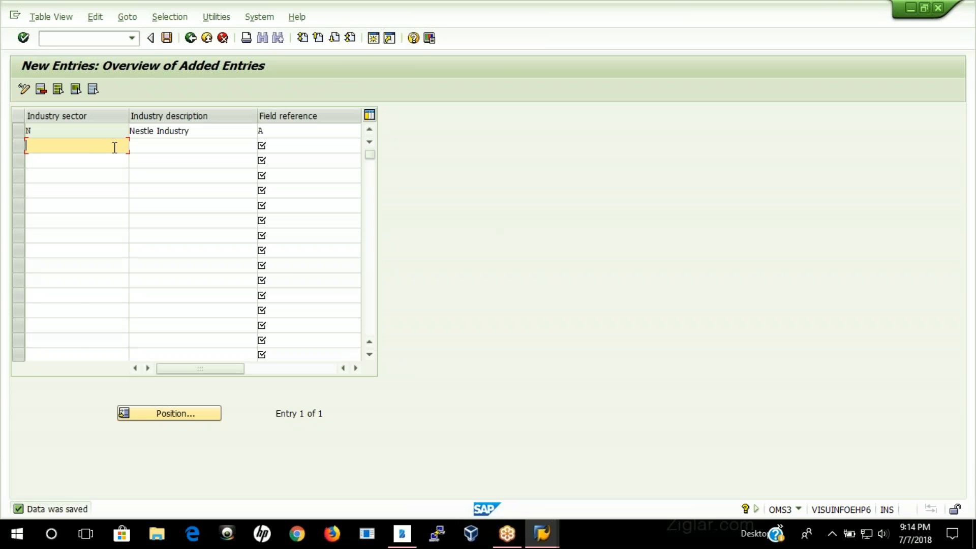
click(190, 39)
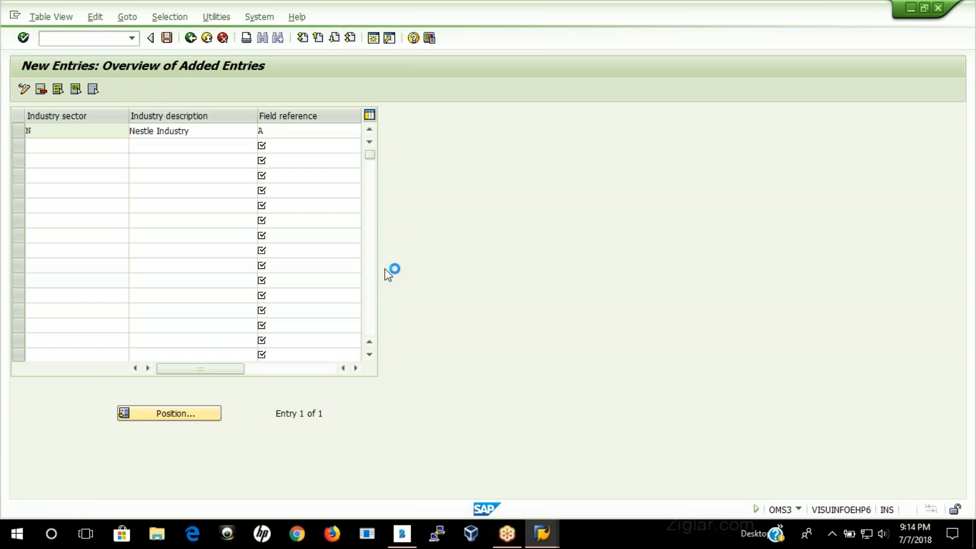
click(192, 40)
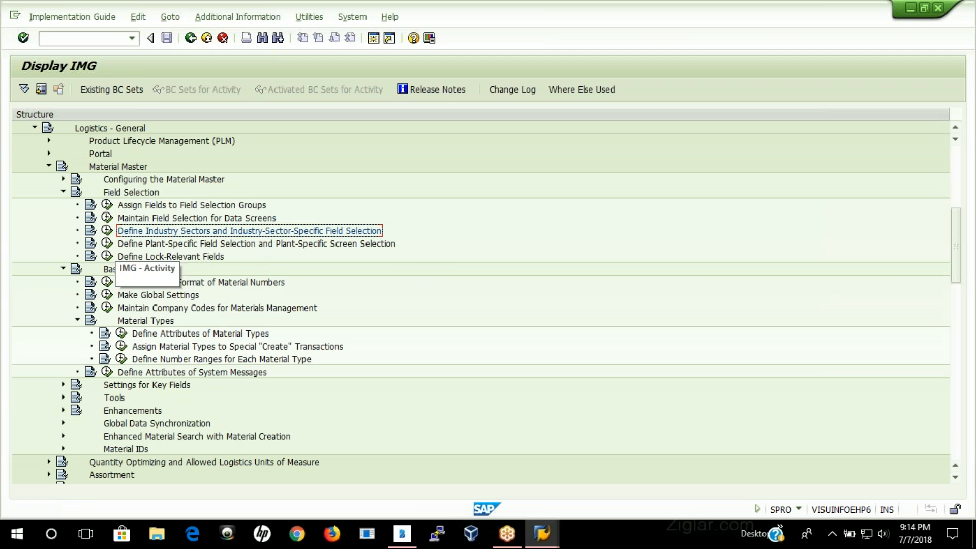
Step: Open Define Number Ranges for Each Material Type and start a new group in the material master's group maintenance
click(159, 359)
click(121, 359)
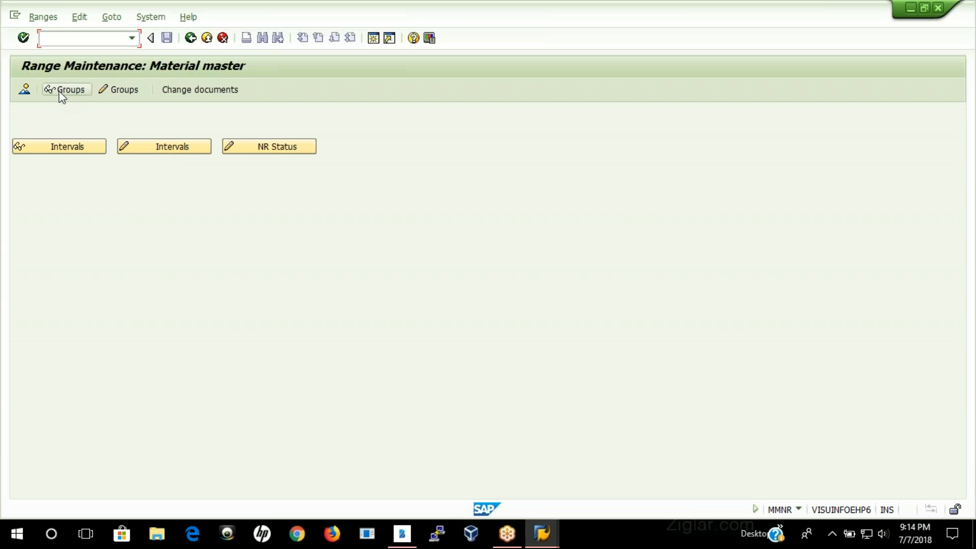
click(125, 91)
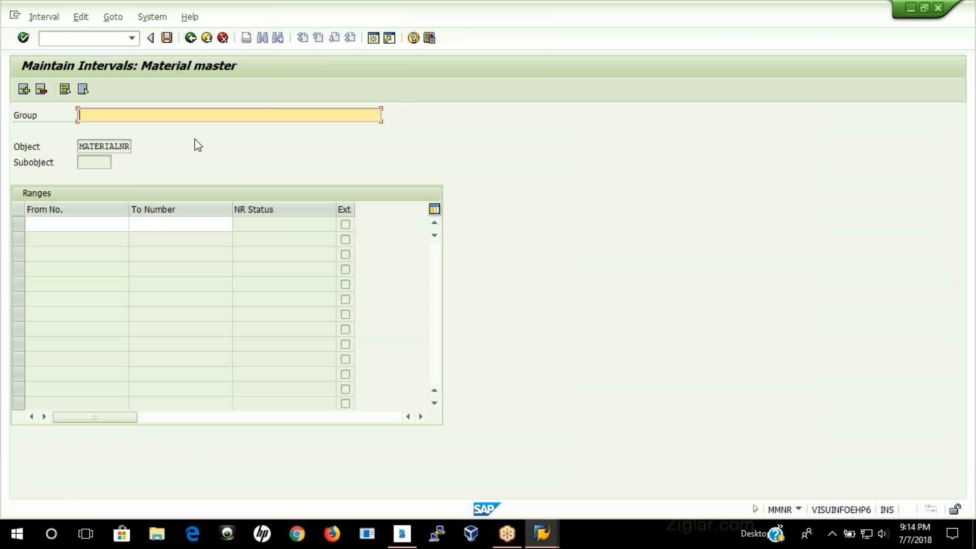
Step: Try to define a number range group named Nestle Group with the interval 500641 to 500800
text(Nestle Group)
click(84, 225)
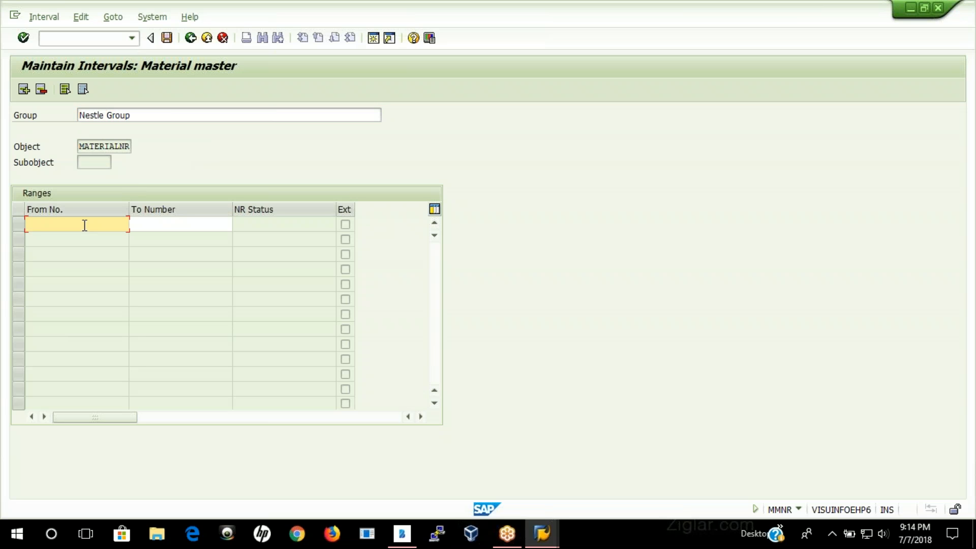
text(5)
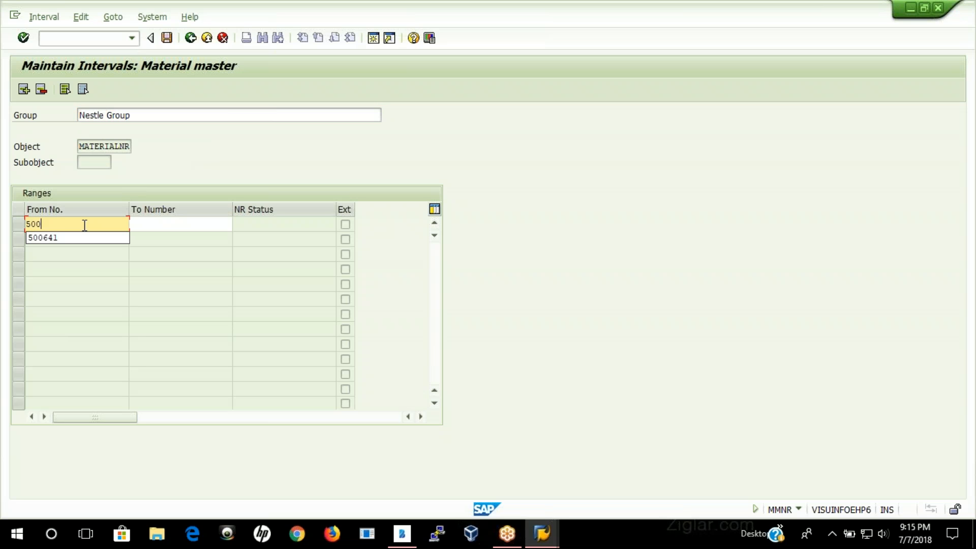
text(00)
key(Down)
key(Return)
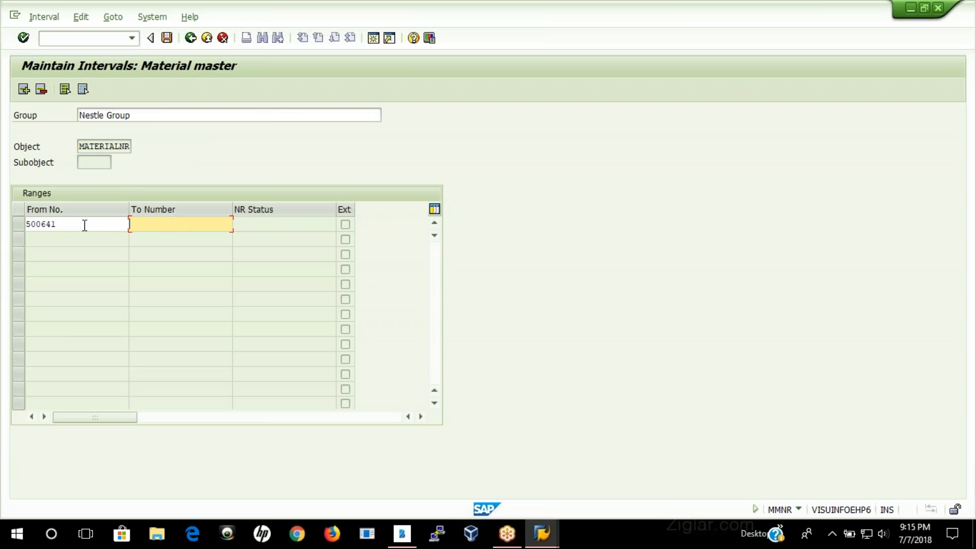
text(5)
key(Down)
key(Return)
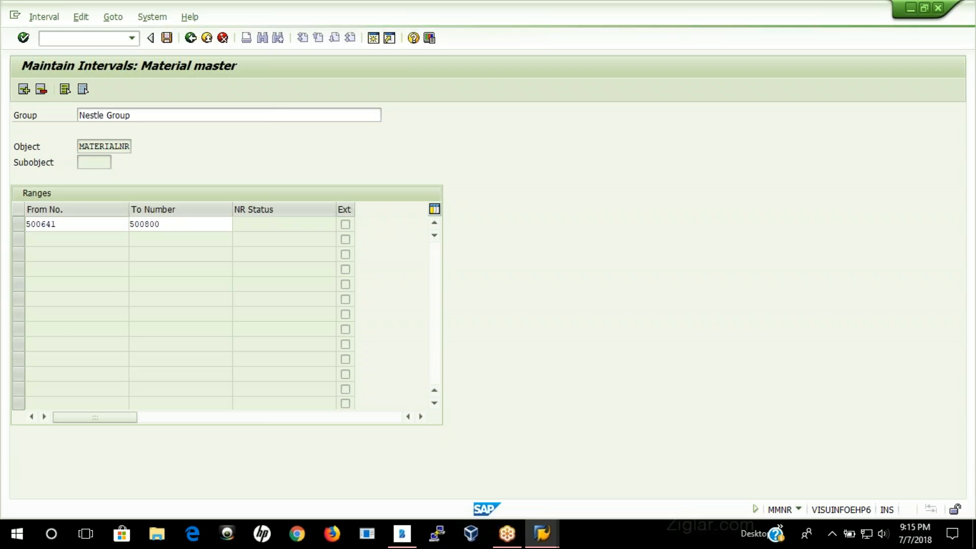
key(Return)
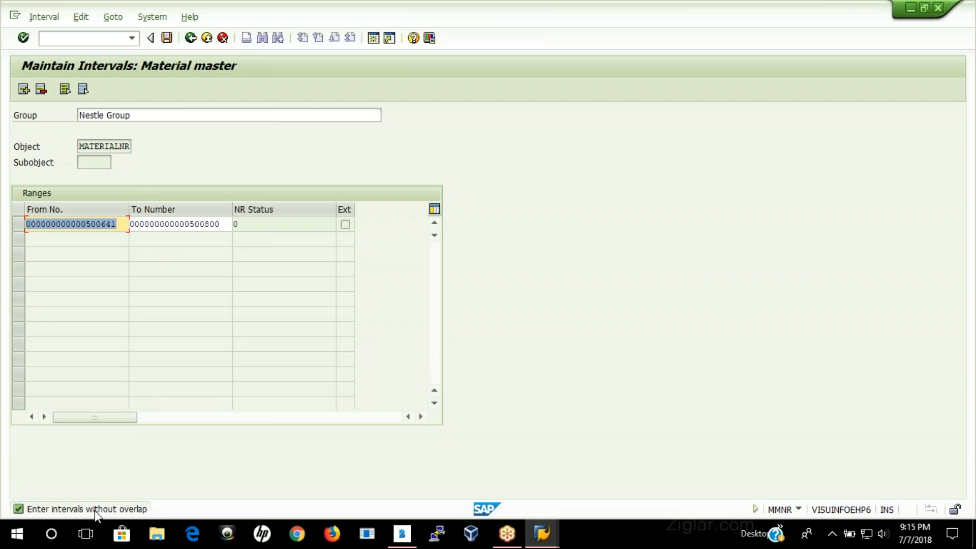
Step: Exit interval maintenance without saving the new group and return to the Range Maintenance initial screen
click(192, 43)
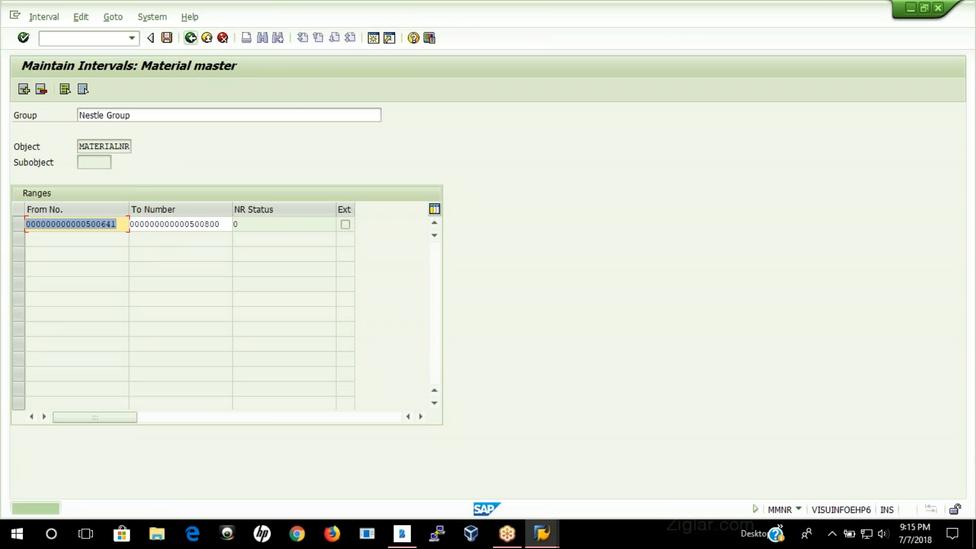
click(206, 38)
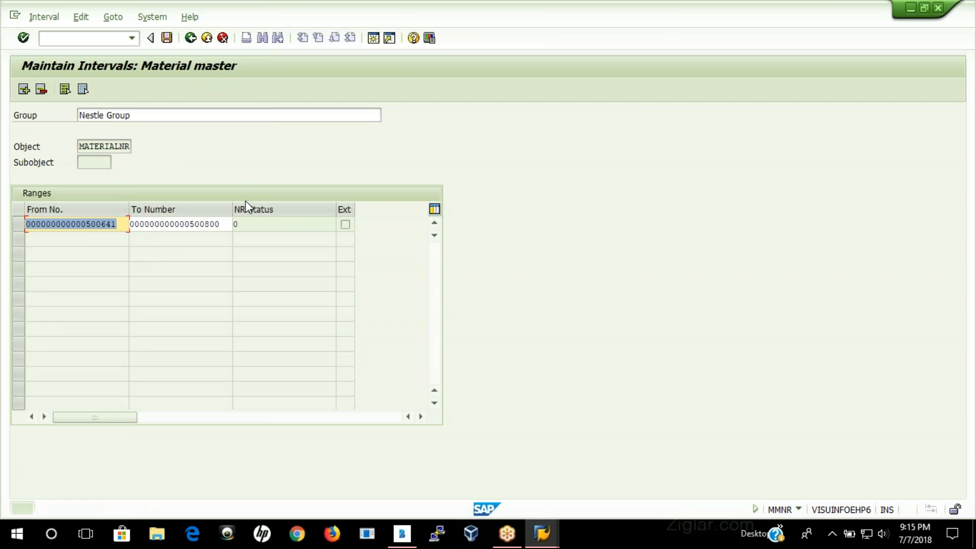
click(223, 39)
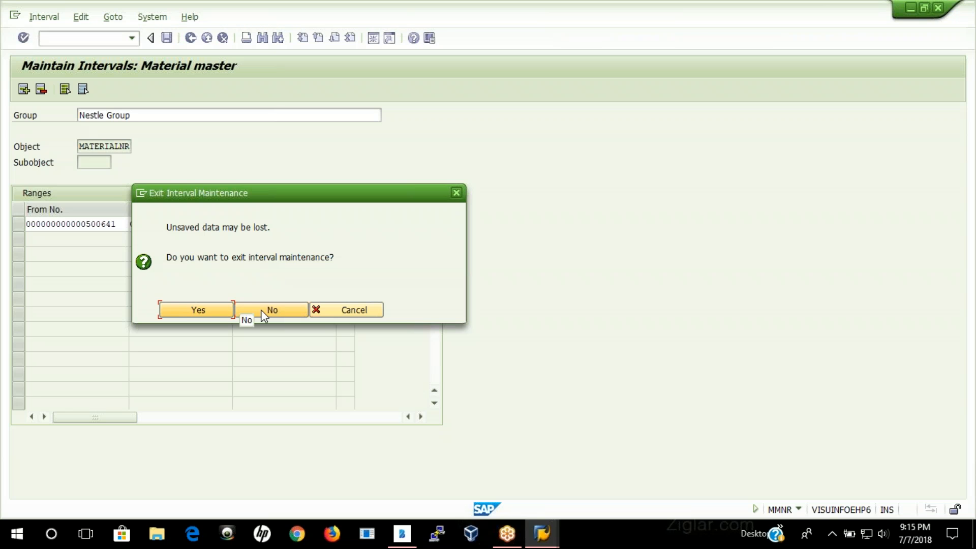
click(260, 310)
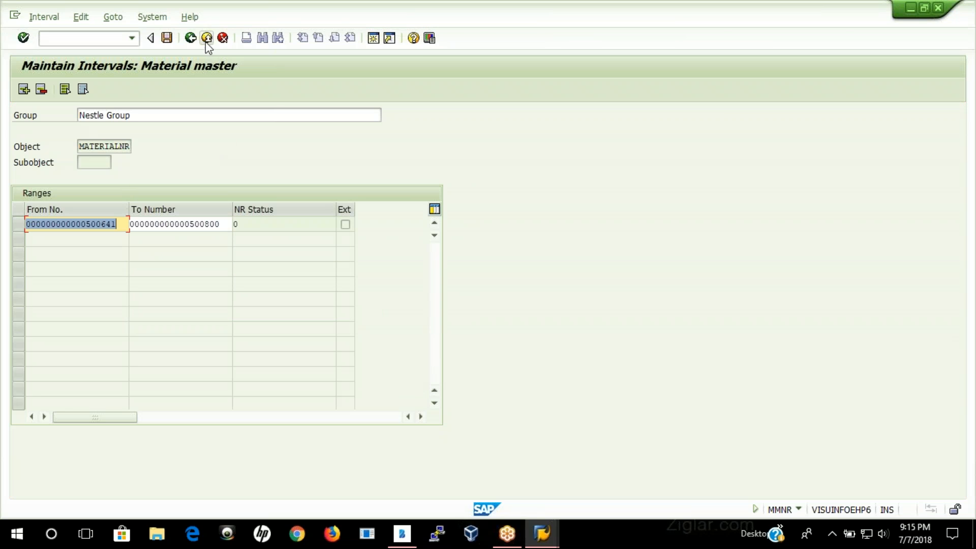
click(223, 38)
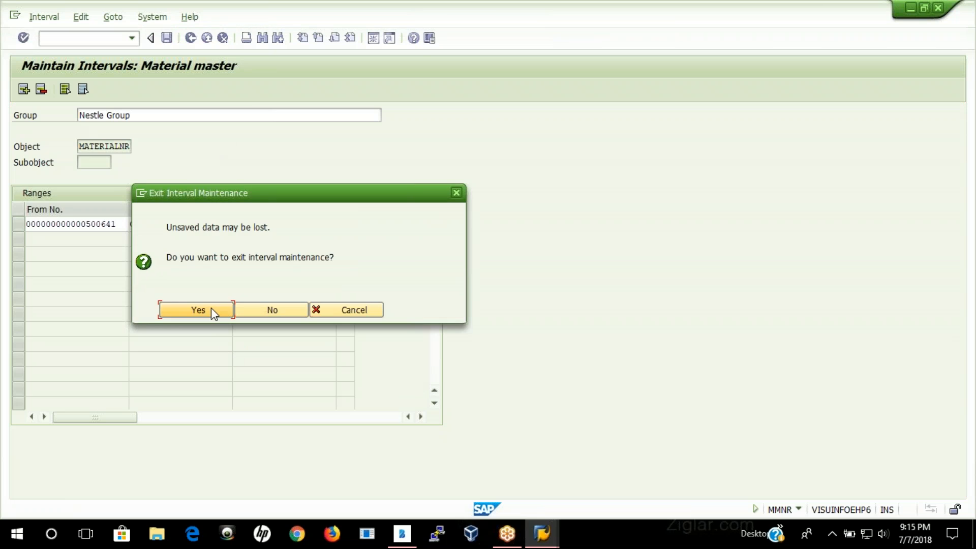
click(199, 310)
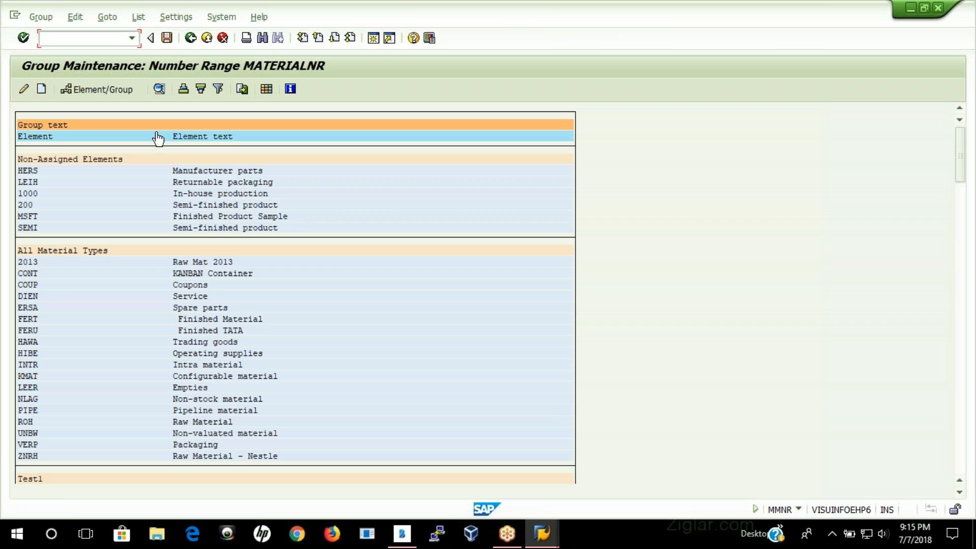
click(190, 38)
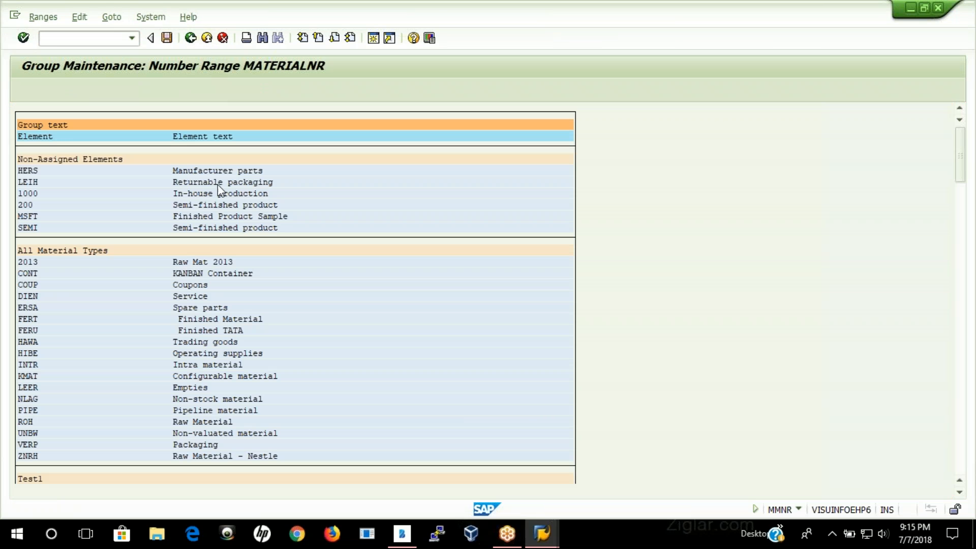
Step: Examine the existing material master number intervals for an unused range, then leave interval maintenance without saving
click(166, 148)
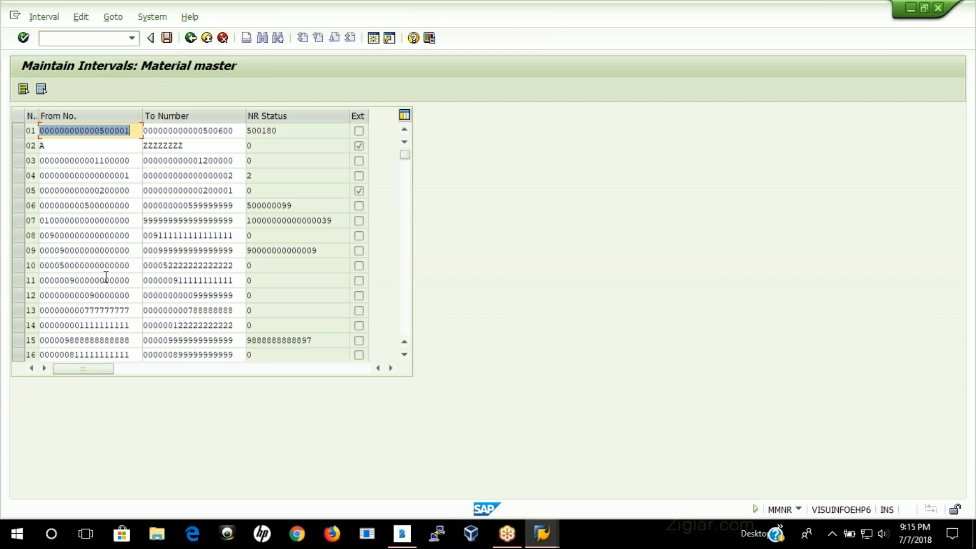
scroll(109, 285, down, 2)
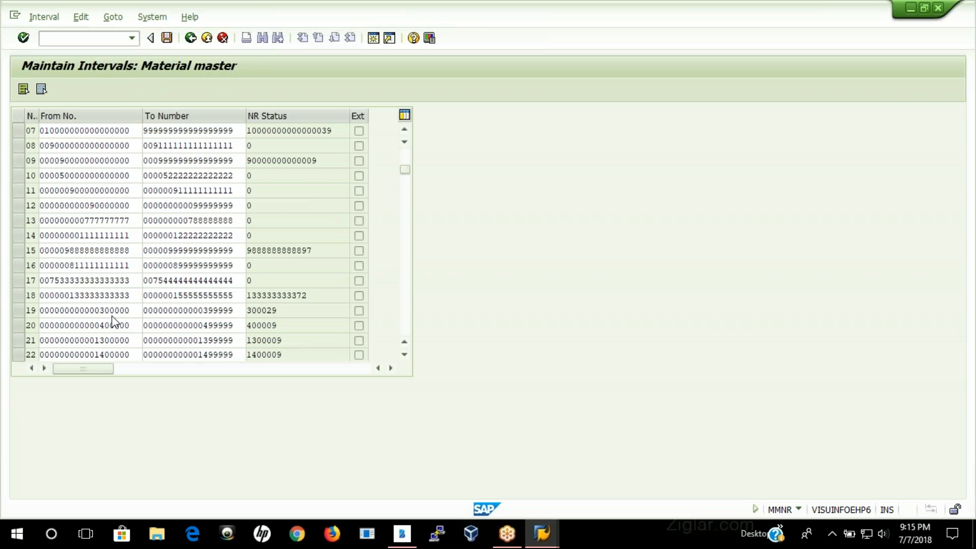
scroll(115, 324, down, 3)
scroll(114, 324, down, 4)
scroll(114, 323, down, 4)
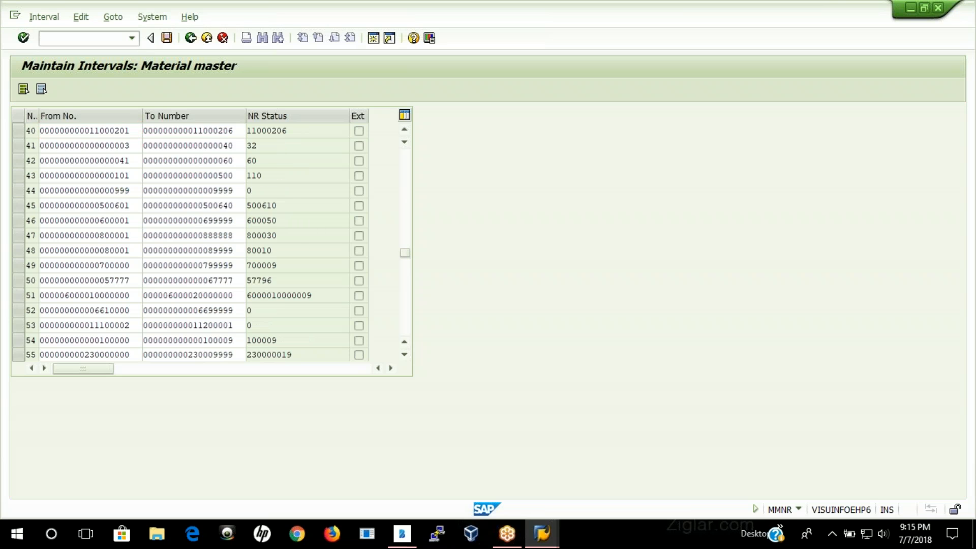
scroll(122, 325, down, 1)
scroll(413, 286, down, 1)
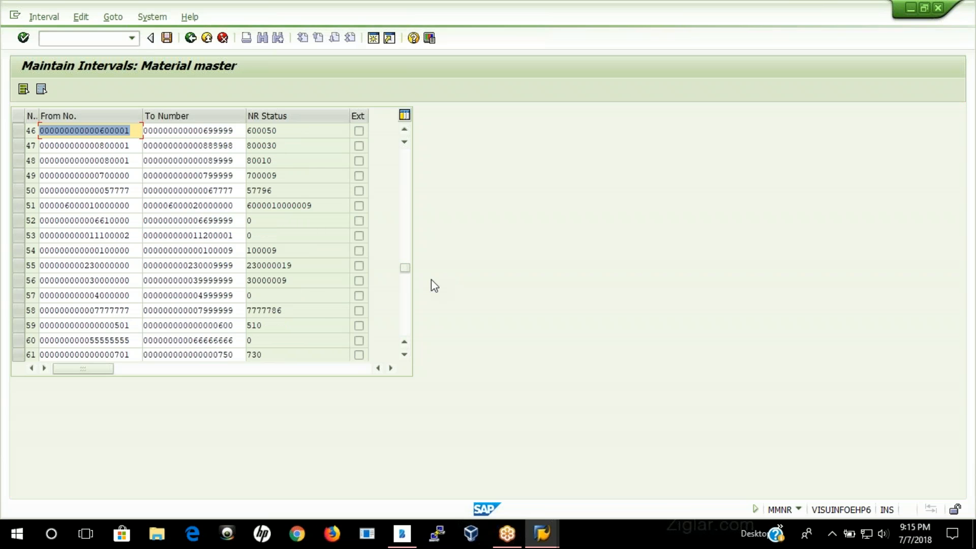
drag(407, 267, 414, 351)
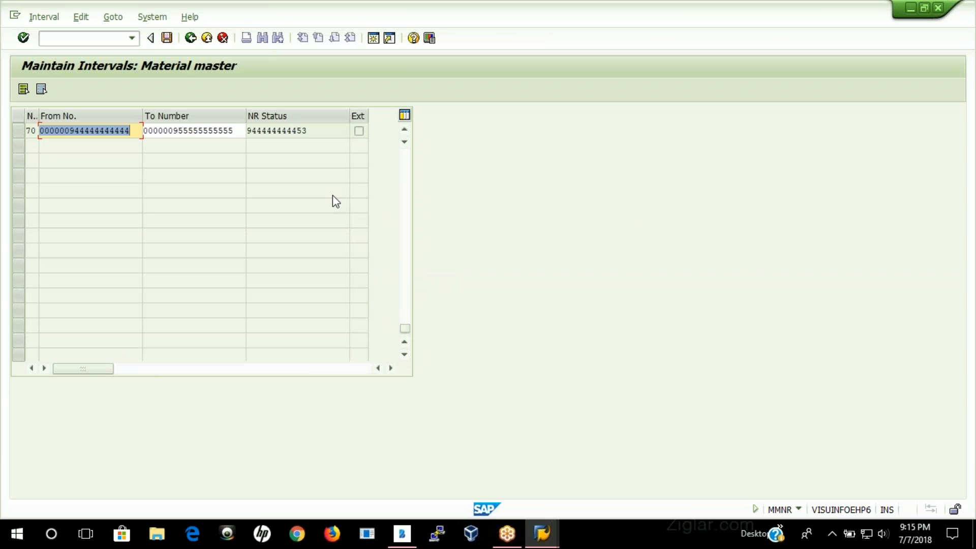
click(403, 131)
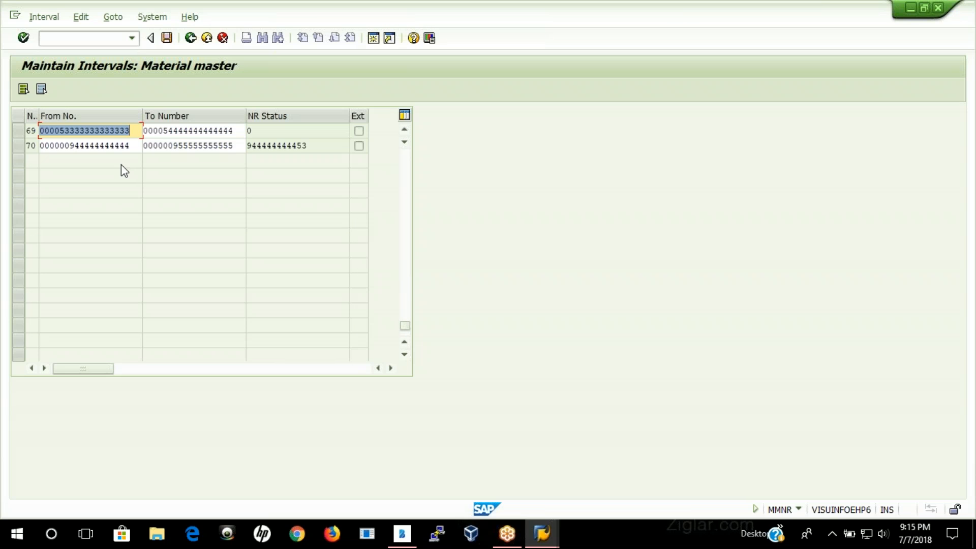
drag(406, 326, 407, 291)
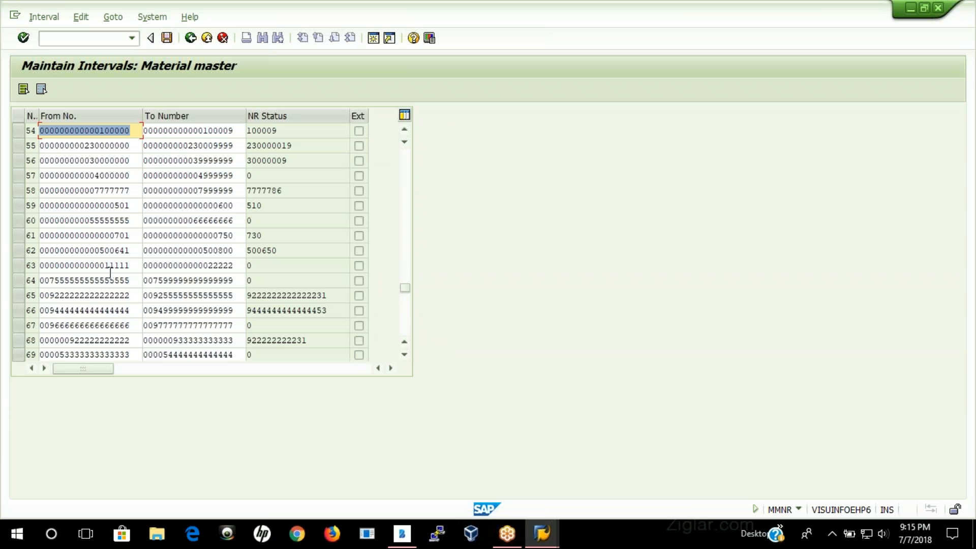
drag(114, 236, 133, 234)
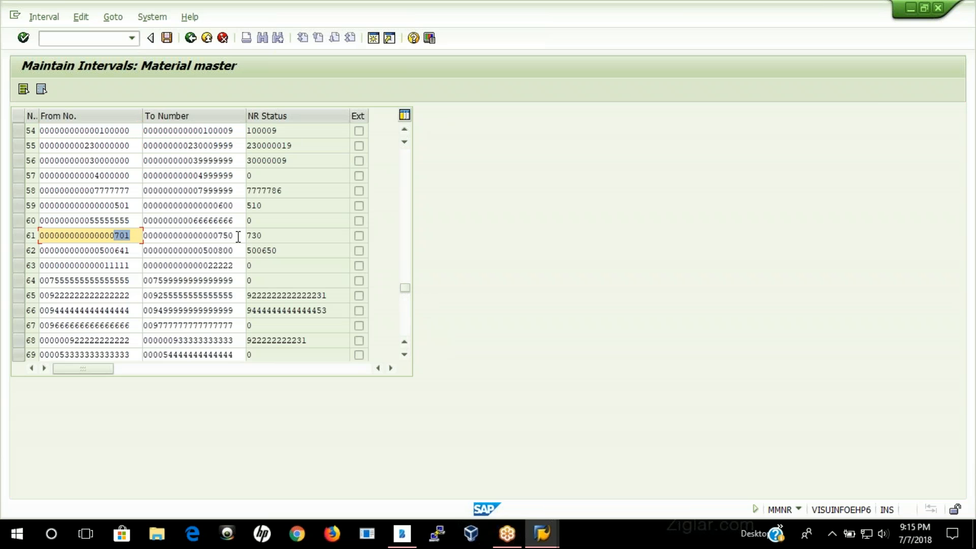
click(238, 236)
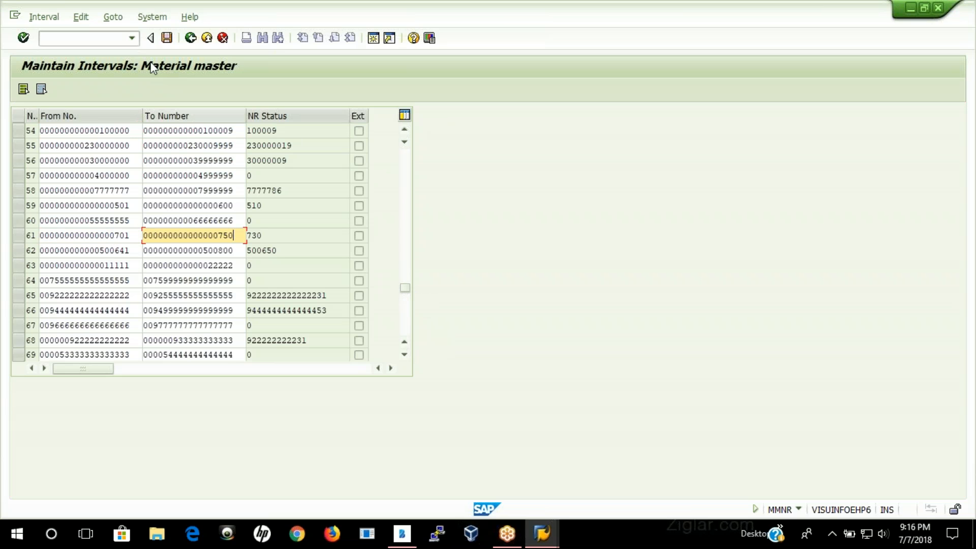
click(190, 38)
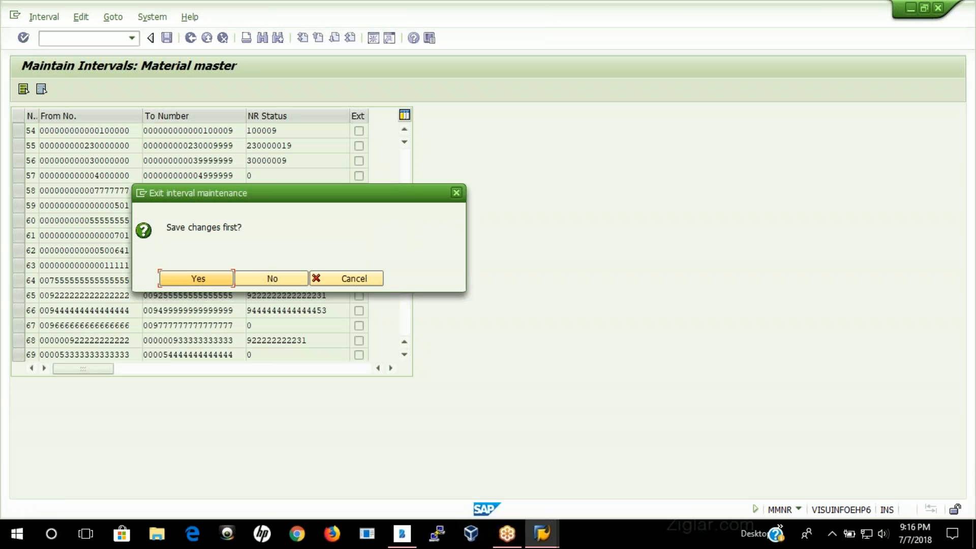
click(267, 281)
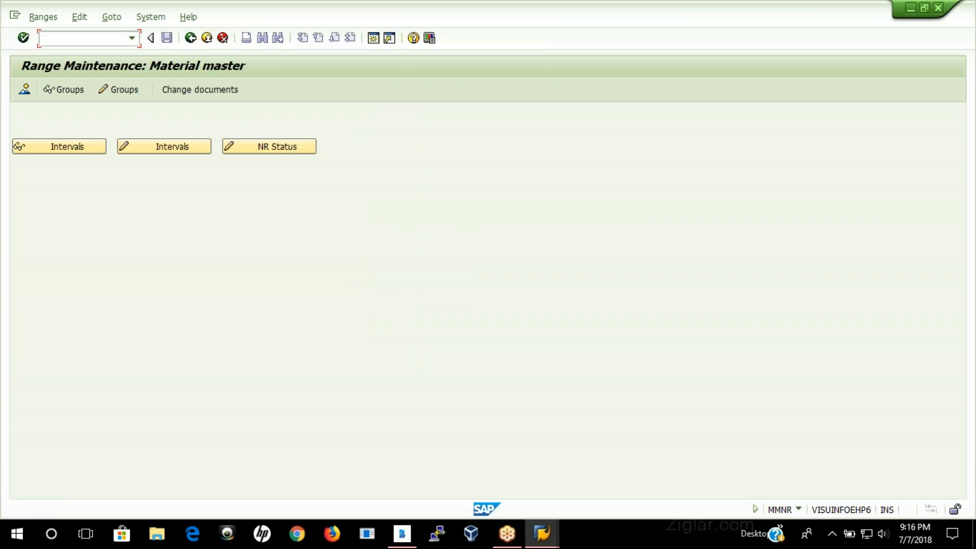
Step: Define a new material master number range group named Nestle Group with the interval 751 to 900
click(118, 90)
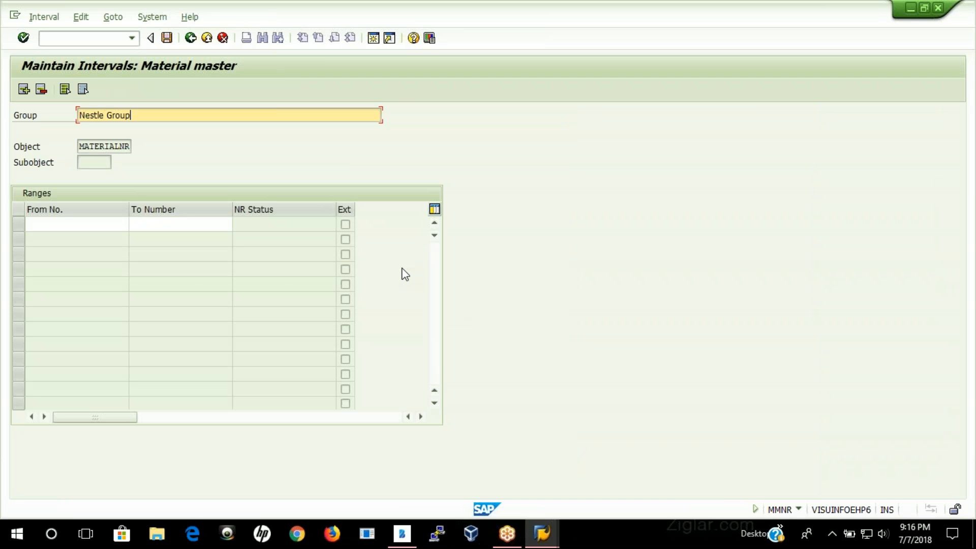
click(74, 229)
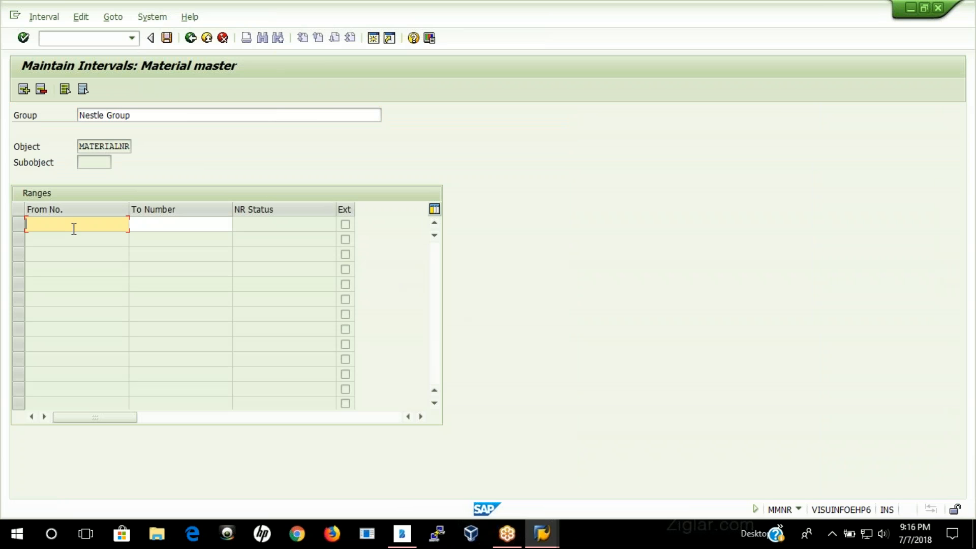
text(751)
key(Tab)
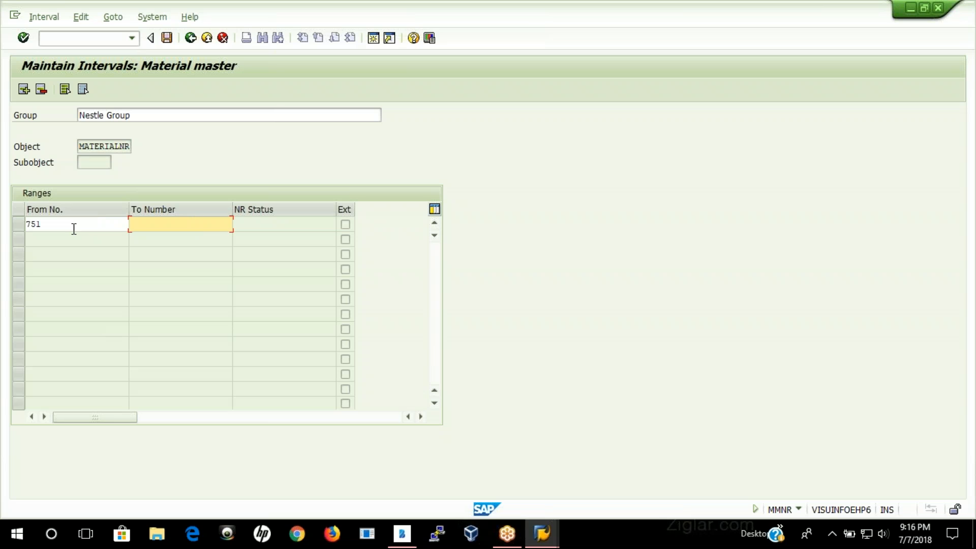
key(Return)
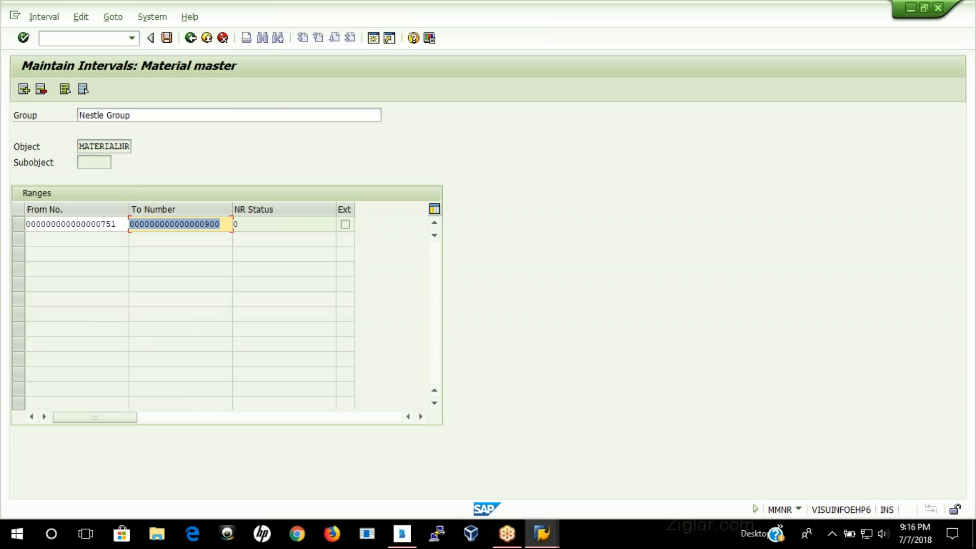
Step: Save the new number range group, accept the transport notice and return to the group overview
click(163, 39)
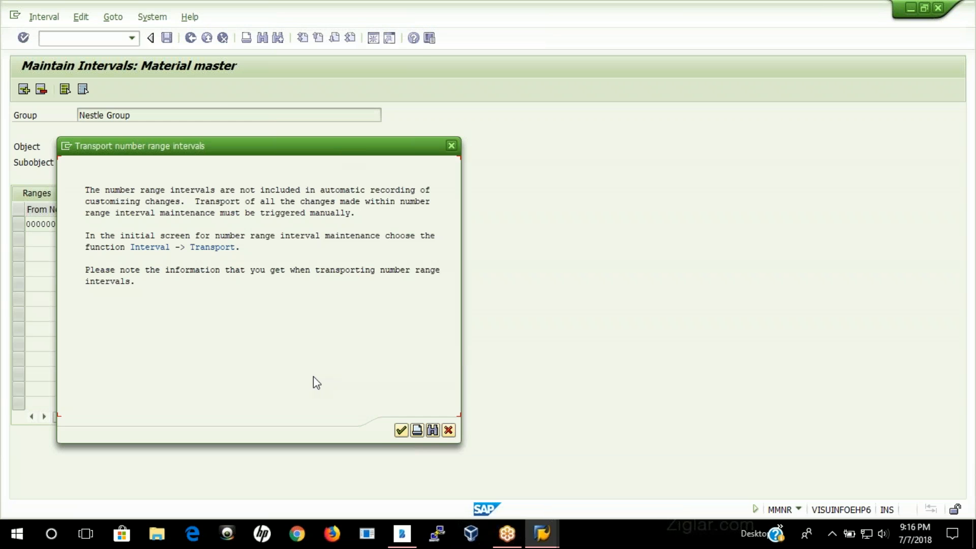
click(402, 429)
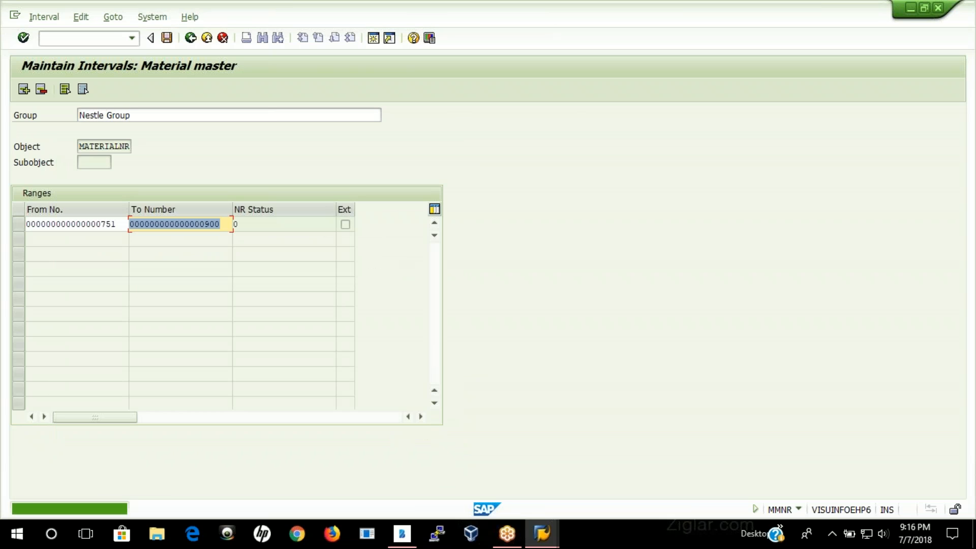
click(191, 40)
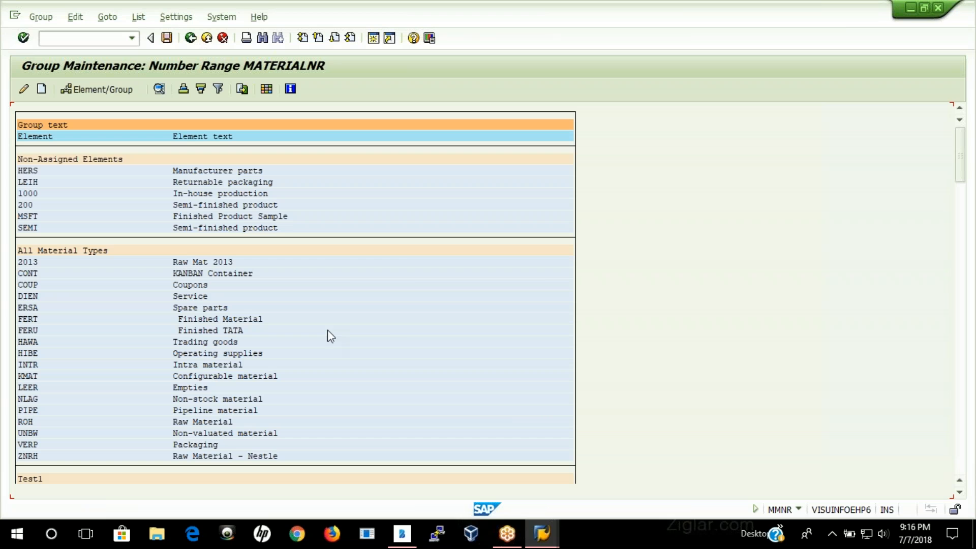
Step: Assign material type ZNRH to the new Nestle Group number range group and save the assignment
scroll(385, 334, down, 4)
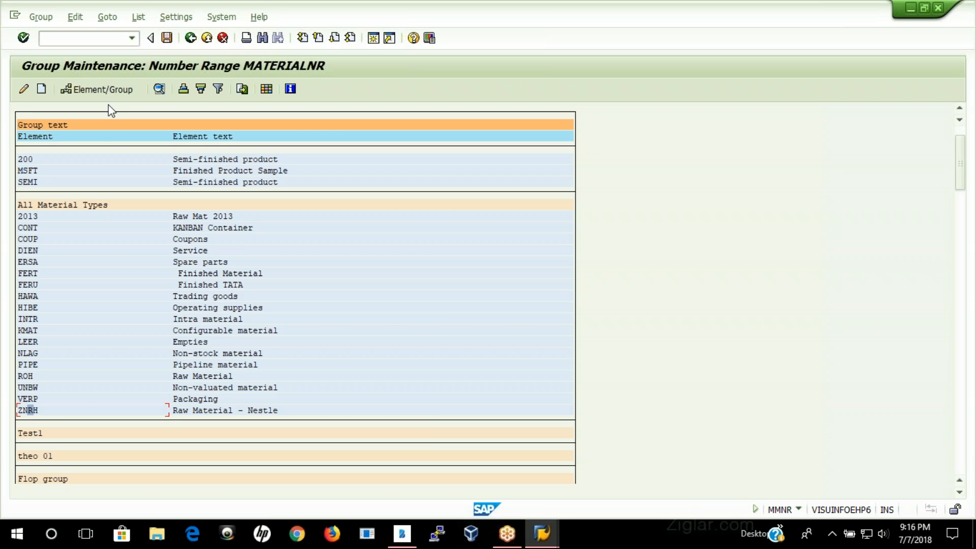
click(99, 90)
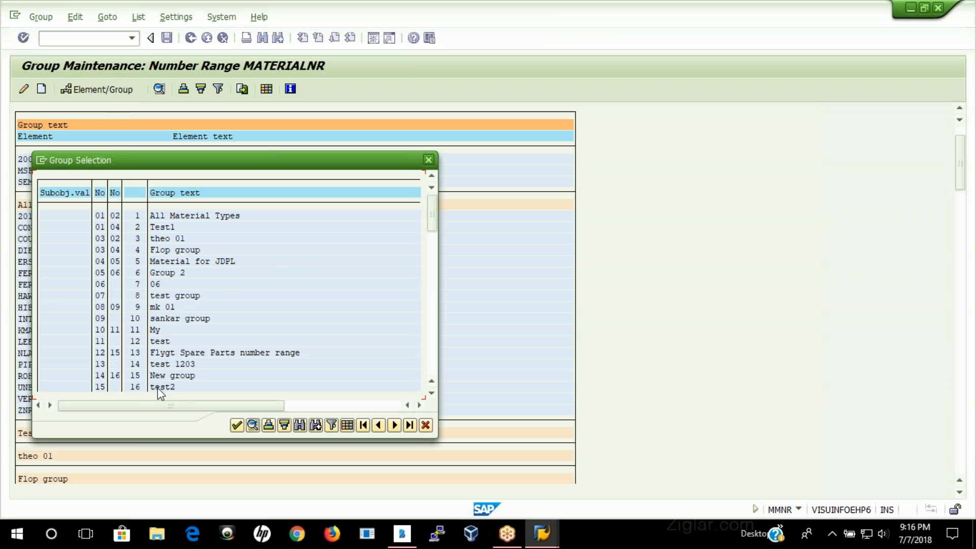
scroll(238, 351, down, 1)
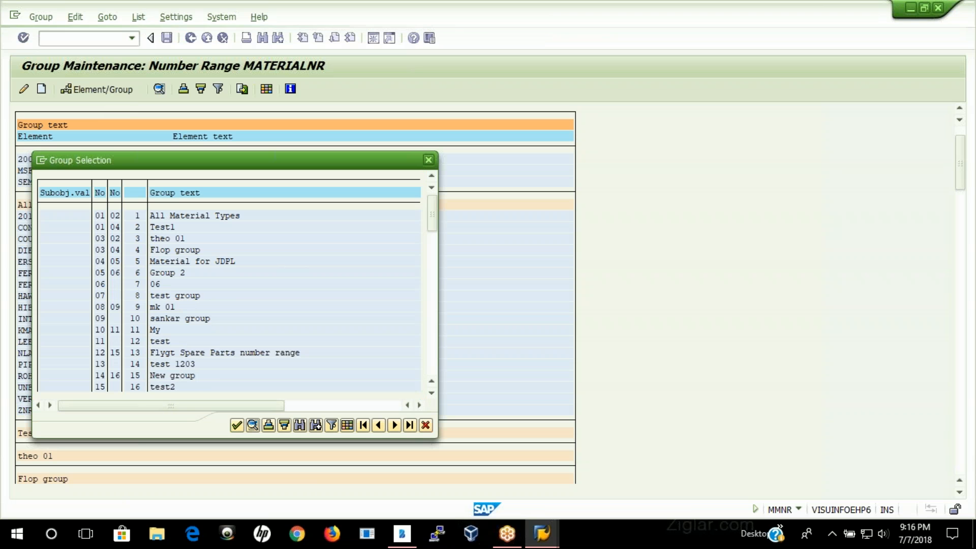
scroll(368, 322, down, 2)
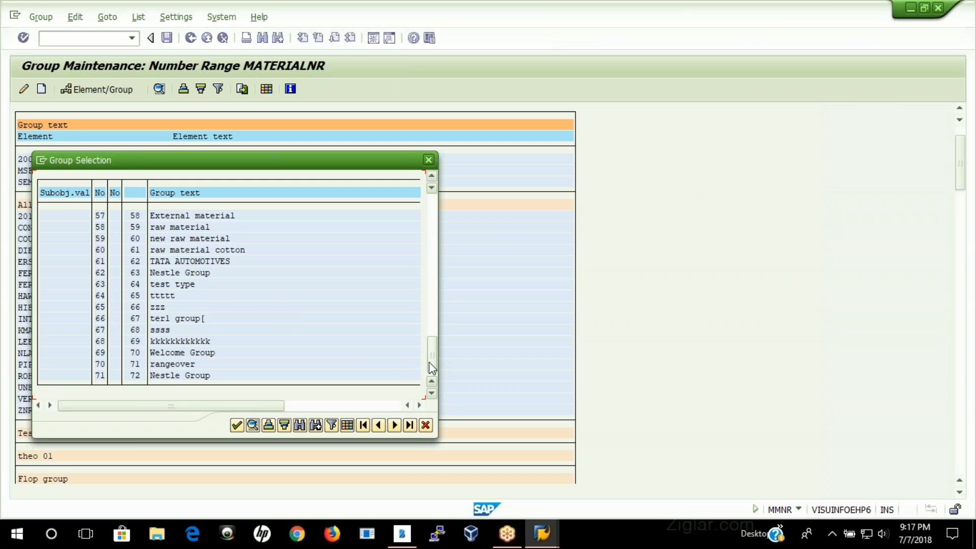
click(173, 376)
double_click(188, 377)
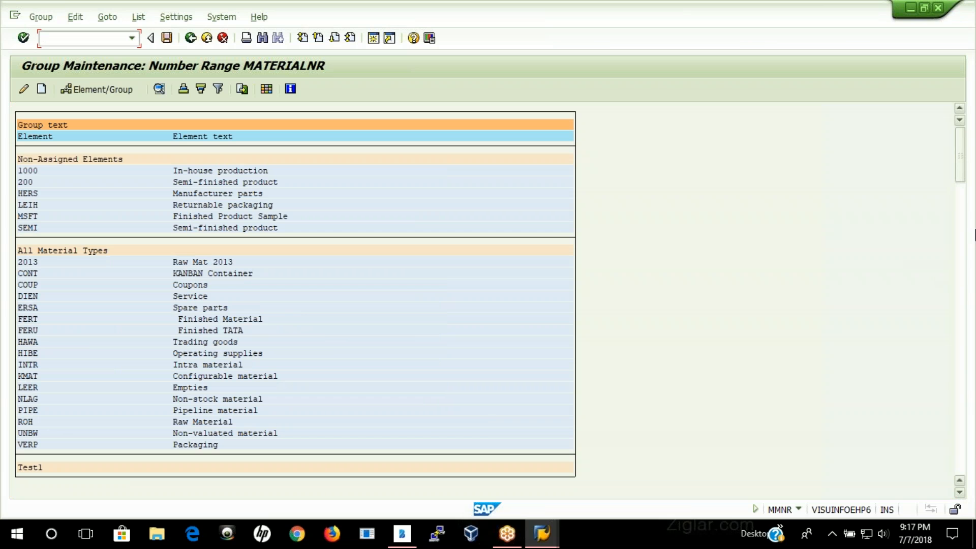
drag(960, 152, 960, 439)
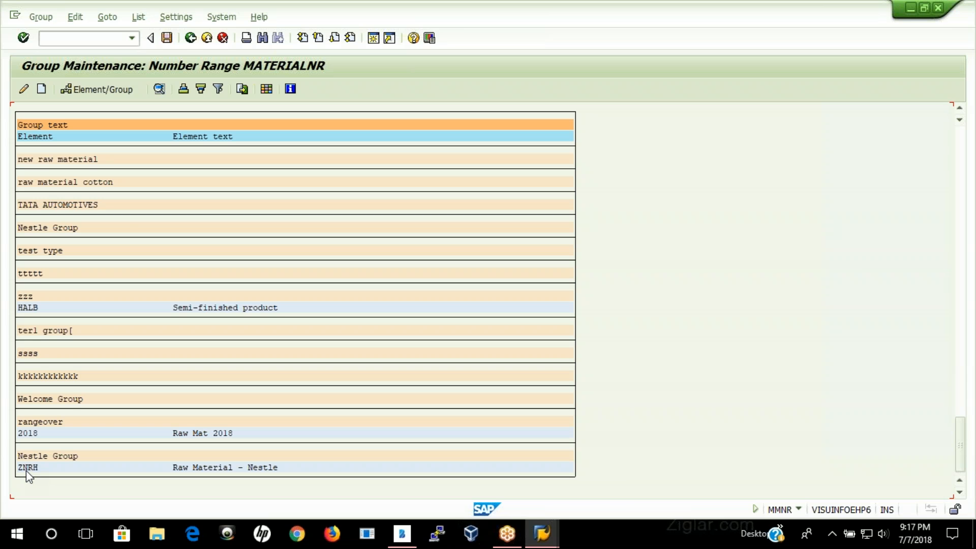
click(166, 38)
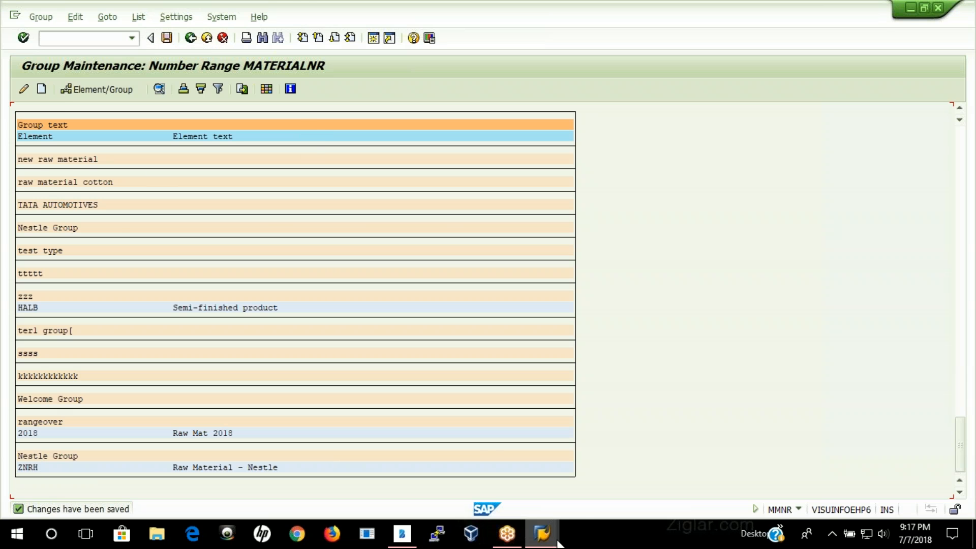
Step: Switch to the SAP Easy Access session and start transaction MM01 for creating a material
mouse_move(542, 534)
click(627, 471)
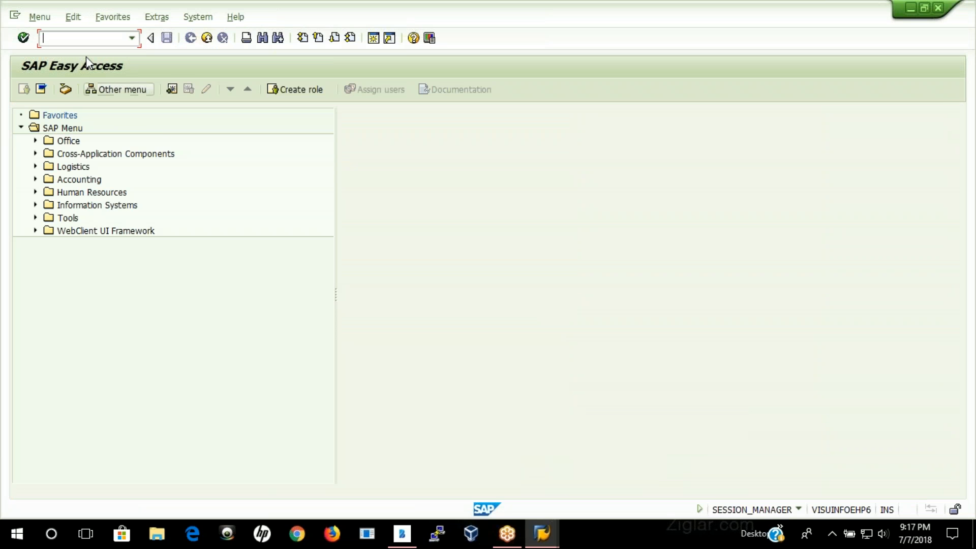
text(mm01)
key(Return)
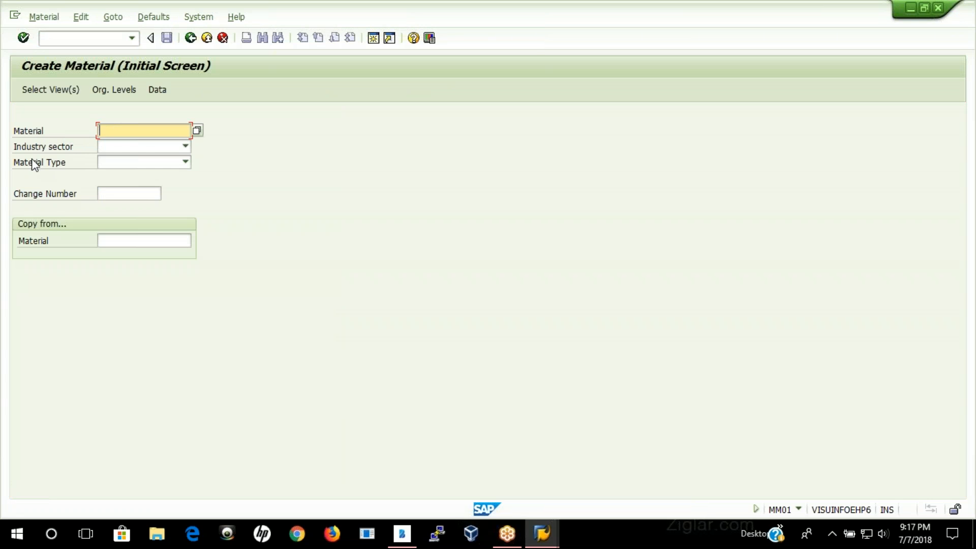
Step: Choose industry sector Nestle Industry and material type Raw Material - Nestle for the new material, and proceed to view selection
click(124, 146)
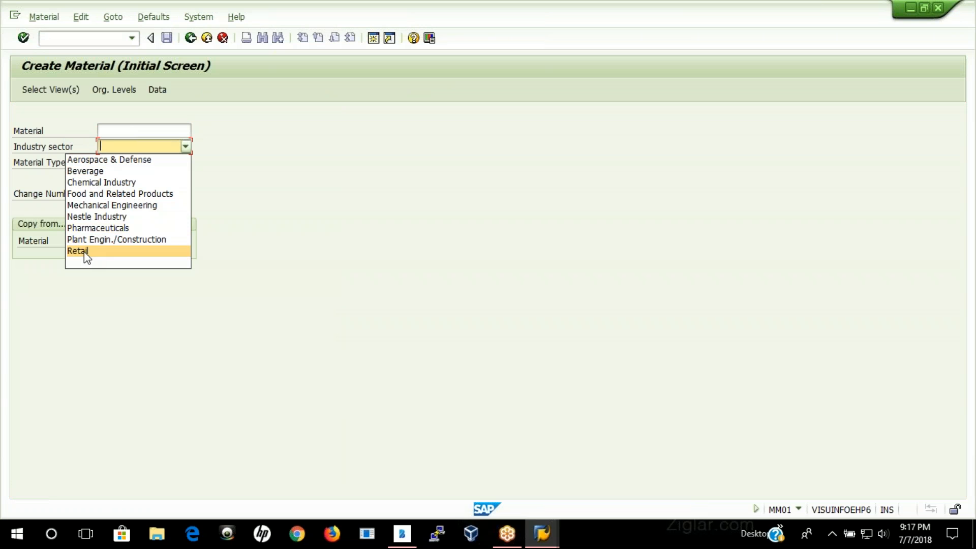
click(87, 216)
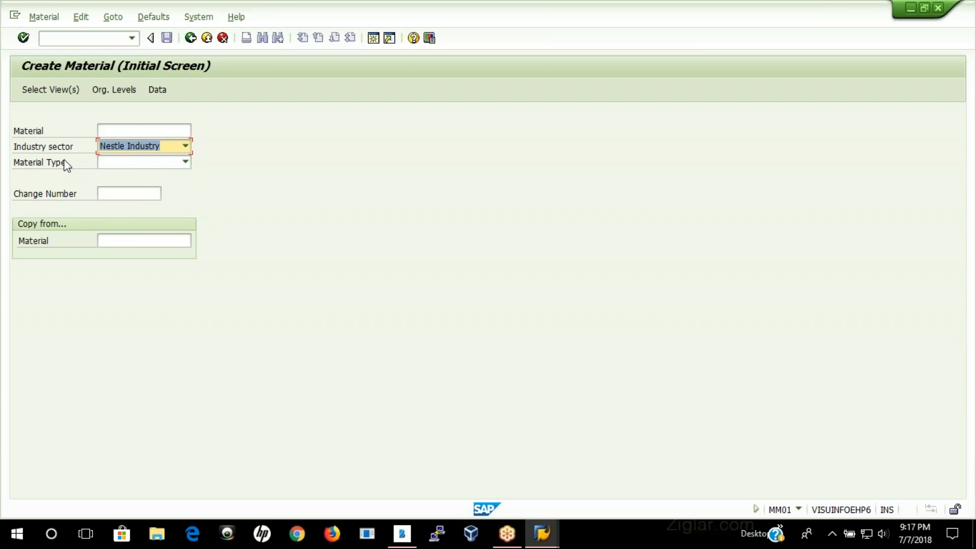
click(185, 161)
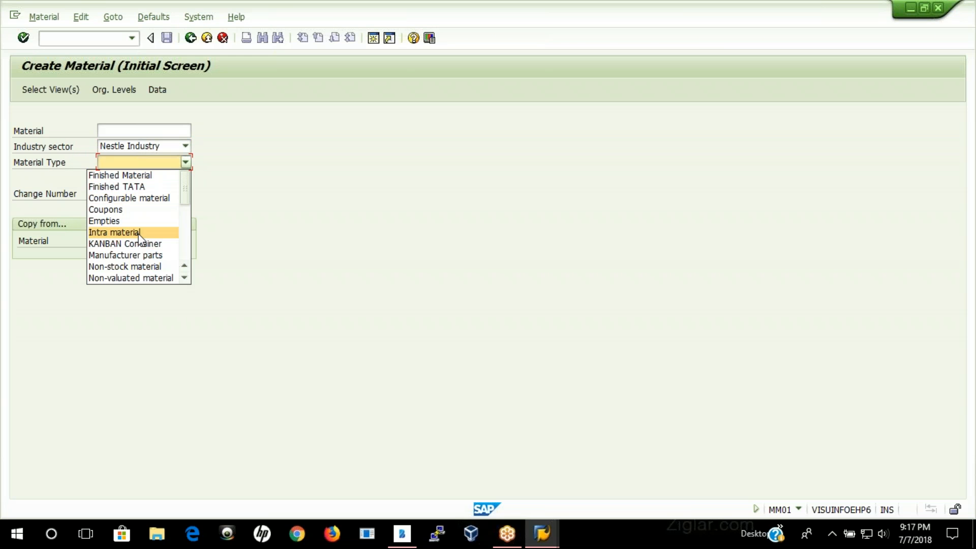
scroll(175, 239, down, 2)
scroll(150, 263, down, 1)
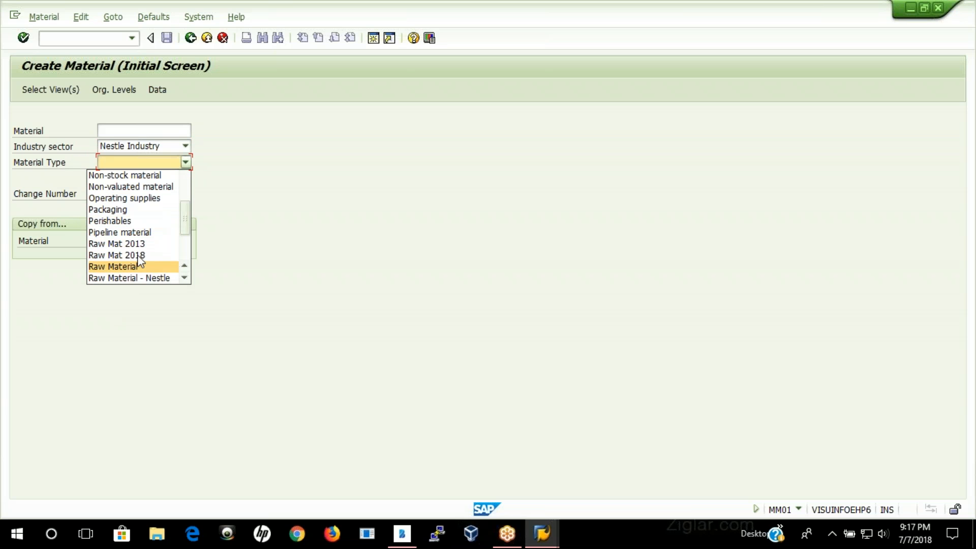
click(149, 279)
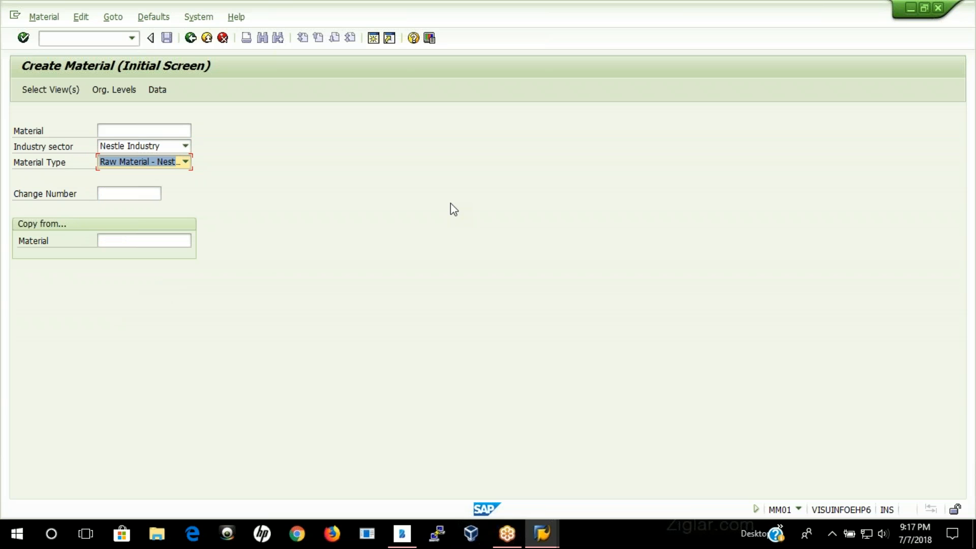
key(Return)
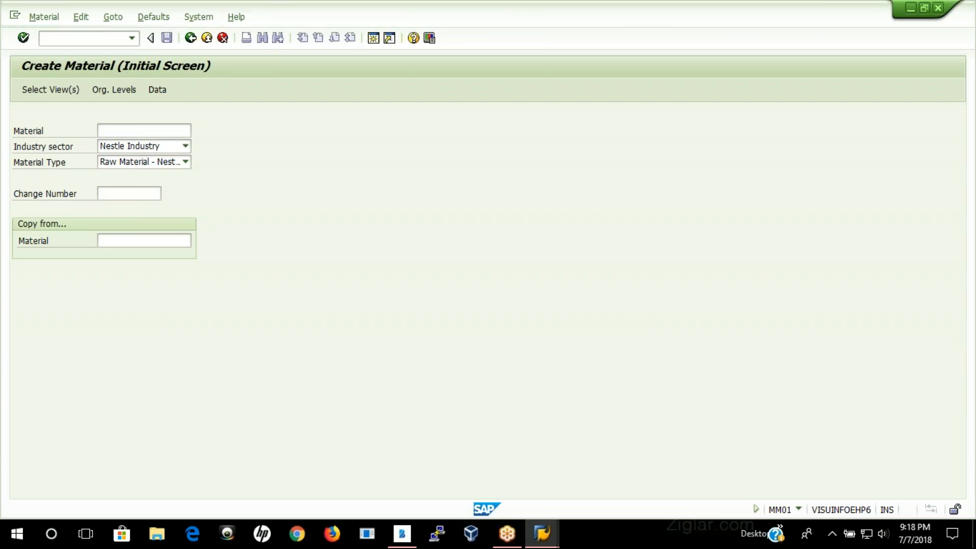
Step: Accept views Basic Data 1, Purchasing, General Plant Data / Storage 1 and Accounting 1, with plant 3435 and storage location 0001
drag(353, 151, 452, 90)
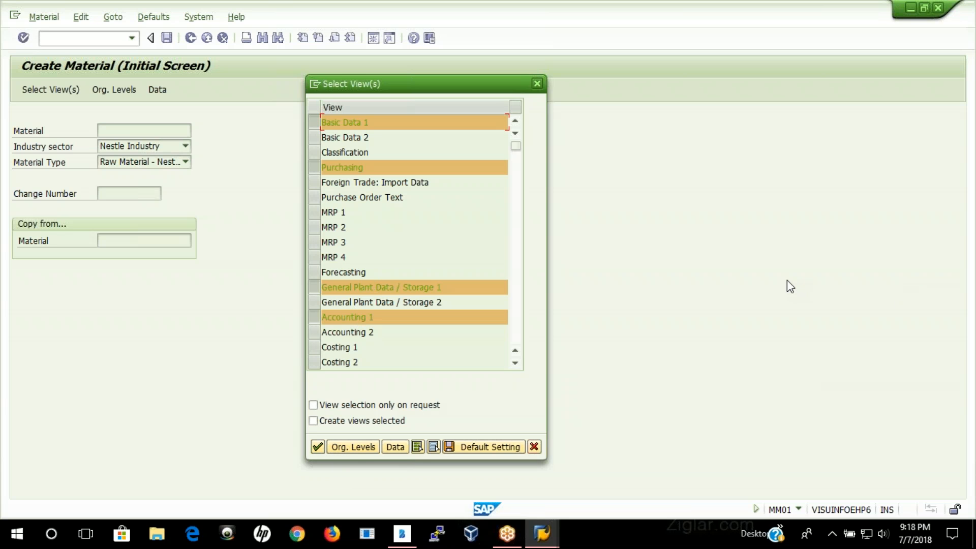
key(Return)
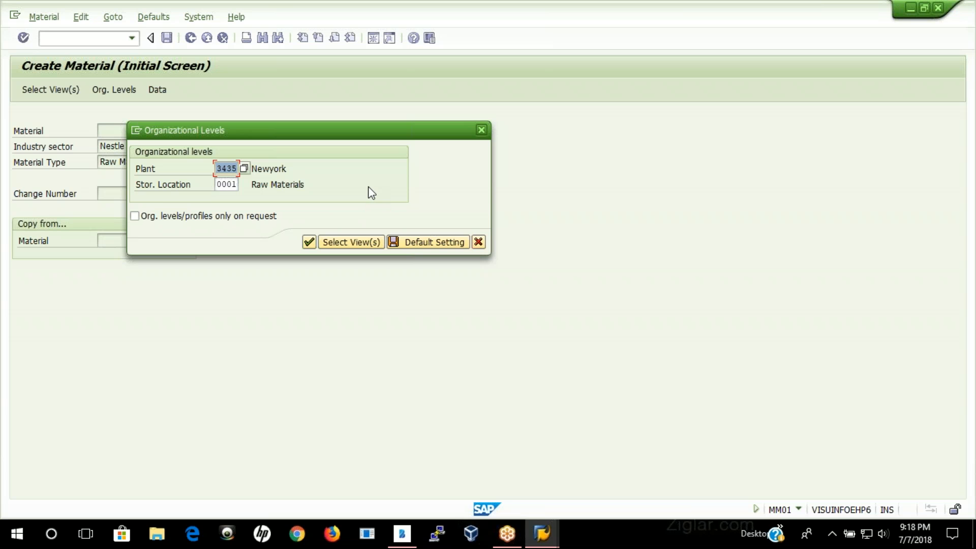
click(308, 242)
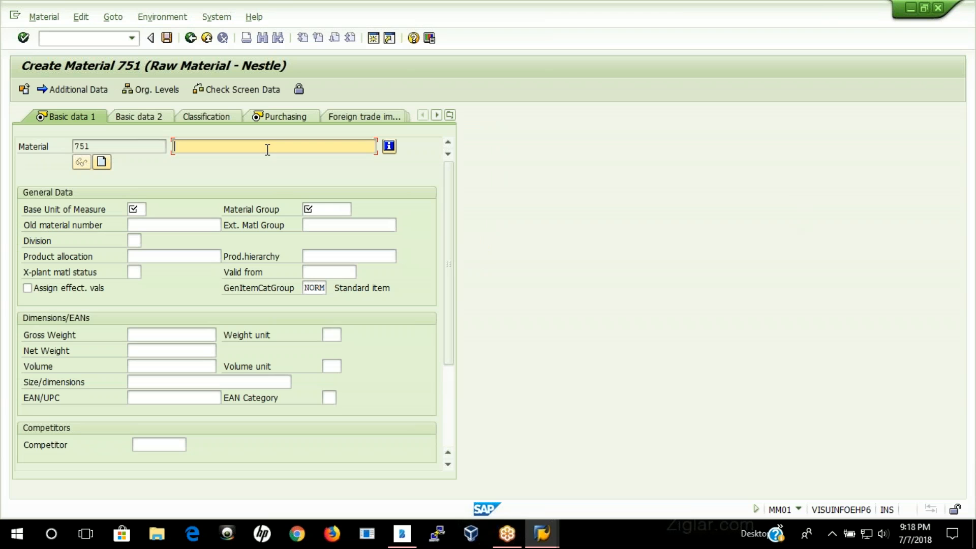
Step: Set the new material's description to Wheat quality 13
click(267, 149)
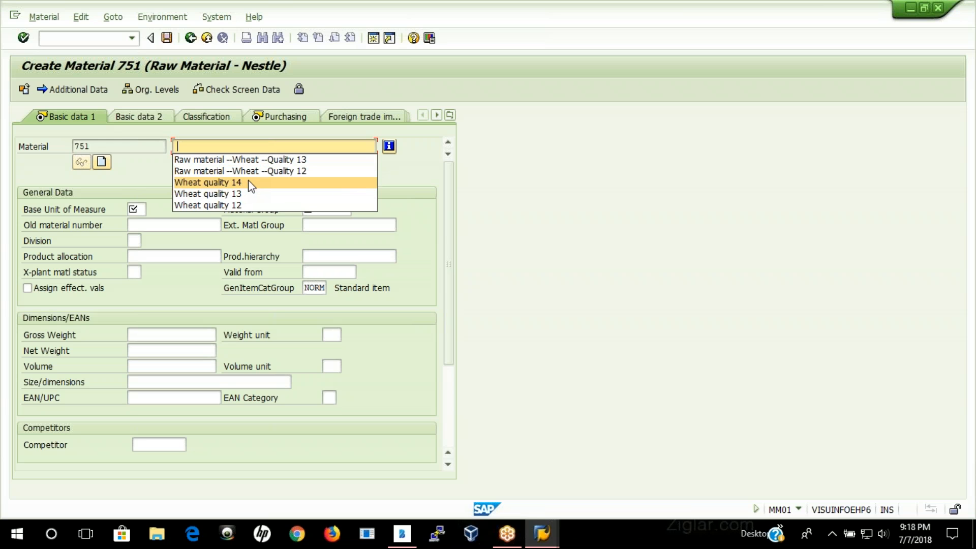
click(190, 146)
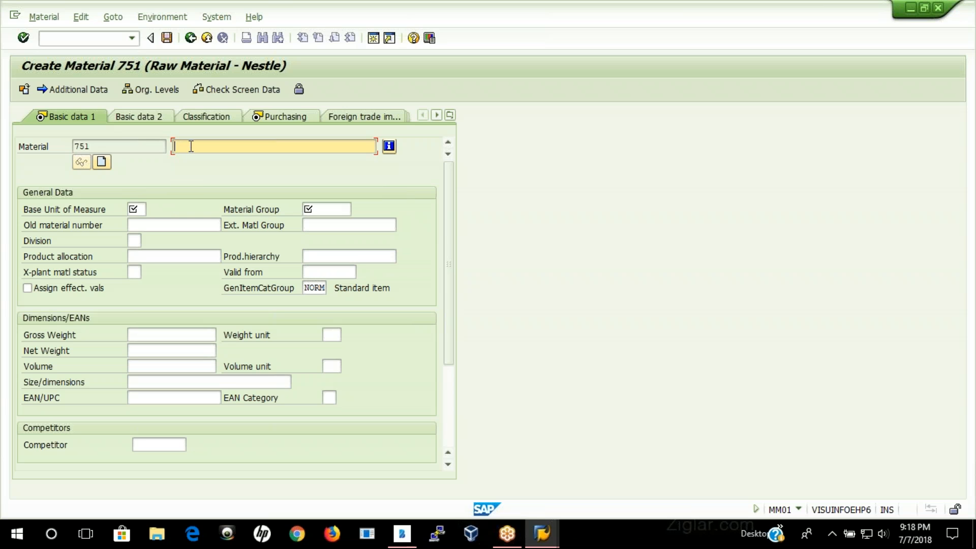
click(220, 146)
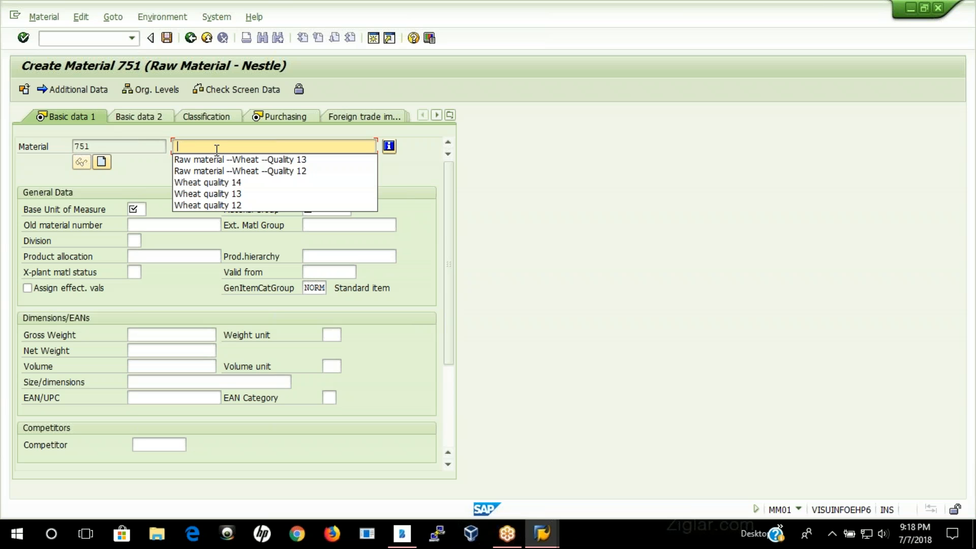
click(235, 193)
Step: Set the material's base unit of measure to BAG, material group to N123 and division to 35
click(135, 209)
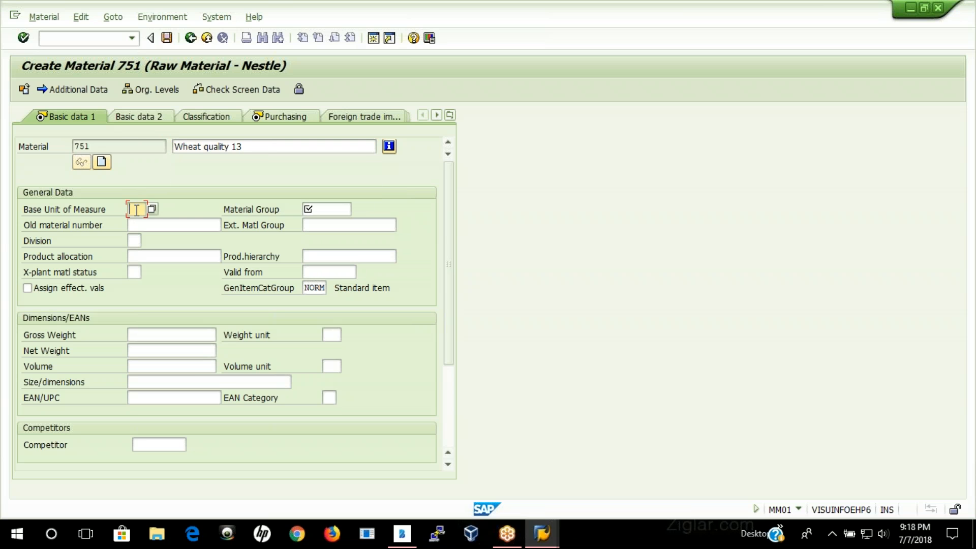
click(139, 224)
click(326, 210)
text(N123)
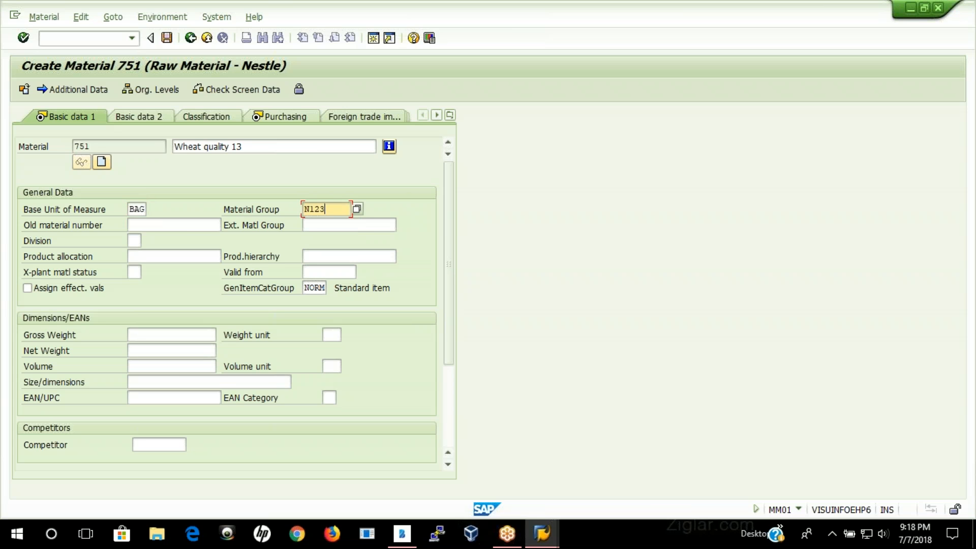
click(134, 241)
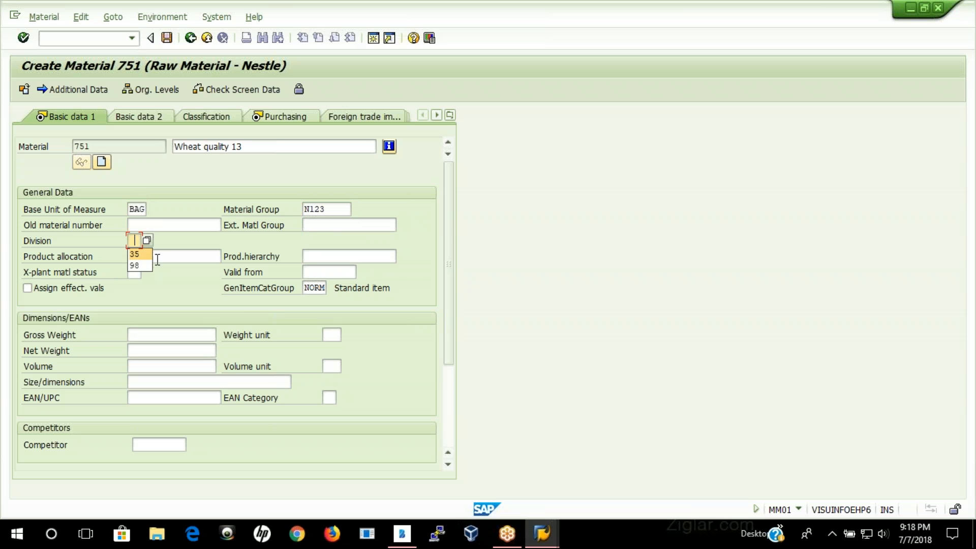
click(136, 257)
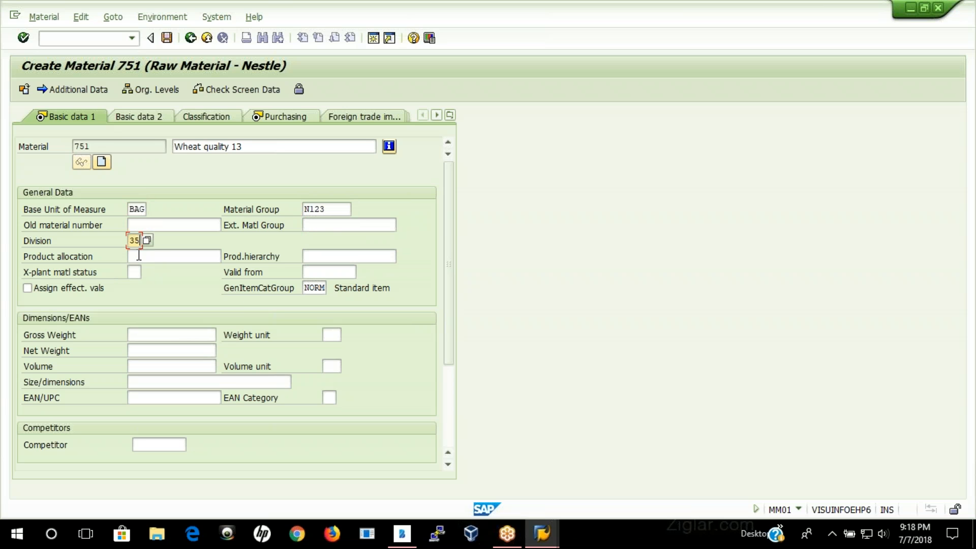
Step: Enter a gross weight of 25 KG, fill in the net weight, and continue to the Purchasing view
click(155, 338)
click(159, 352)
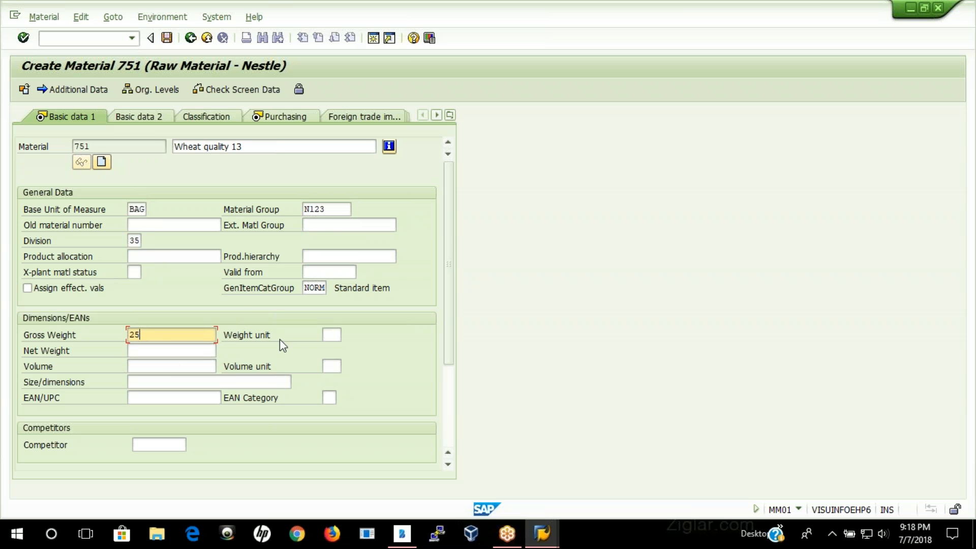
click(328, 334)
click(335, 350)
click(198, 351)
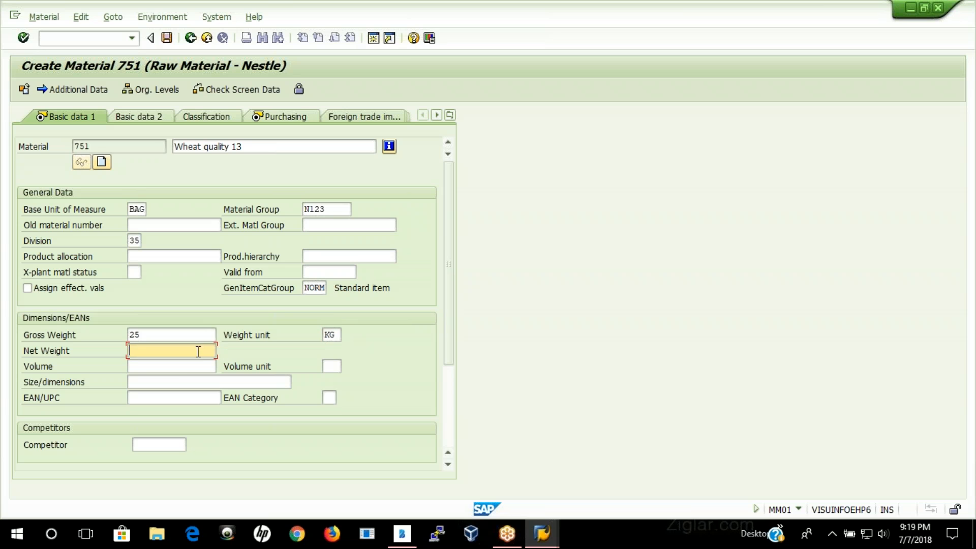
click(178, 365)
key(Return)
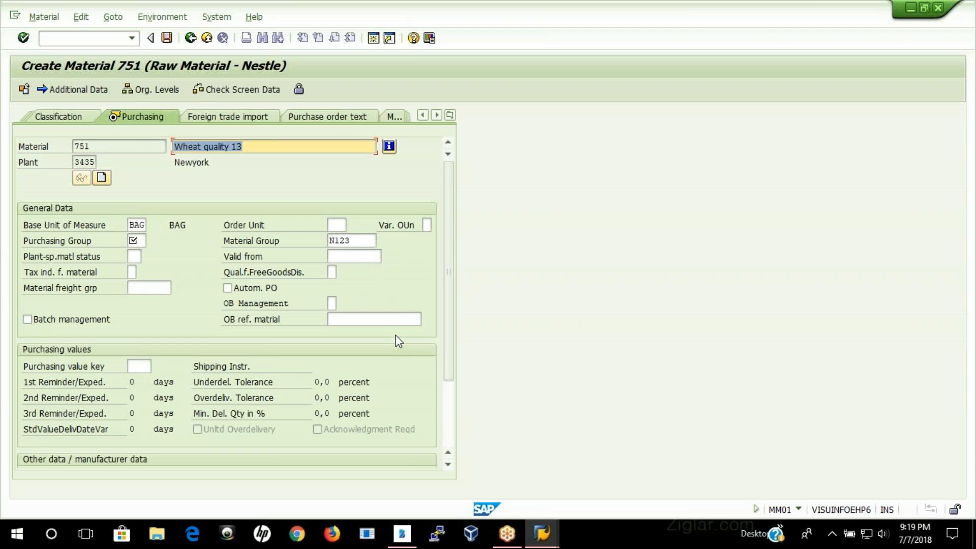
Step: Set purchasing group N12 and purchasing value key N123, accept the derived purchasing values and continue to plant data
click(137, 241)
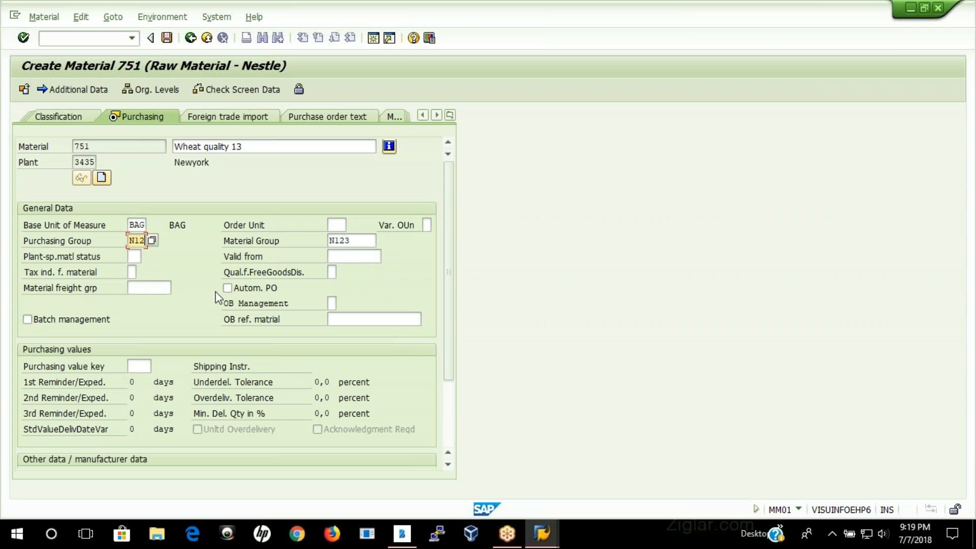
click(147, 367)
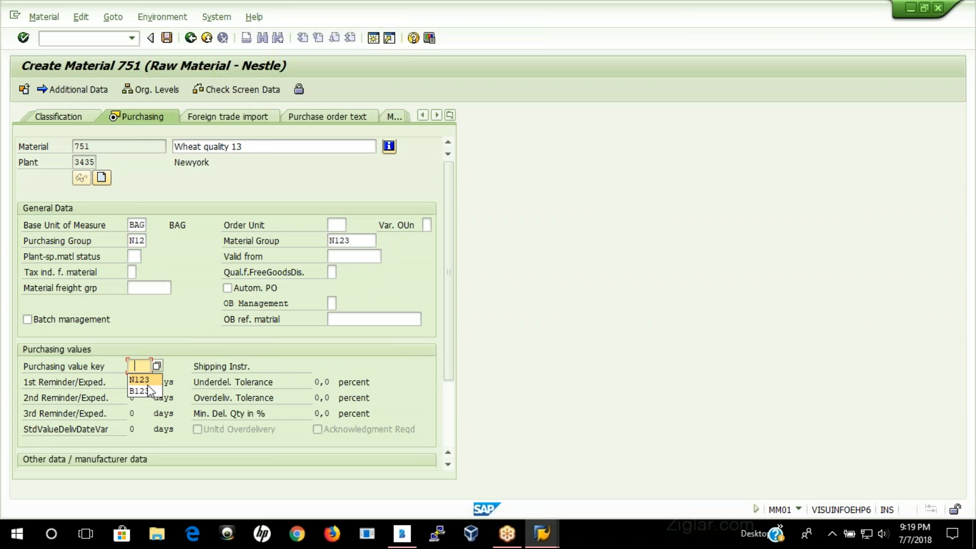
click(140, 380)
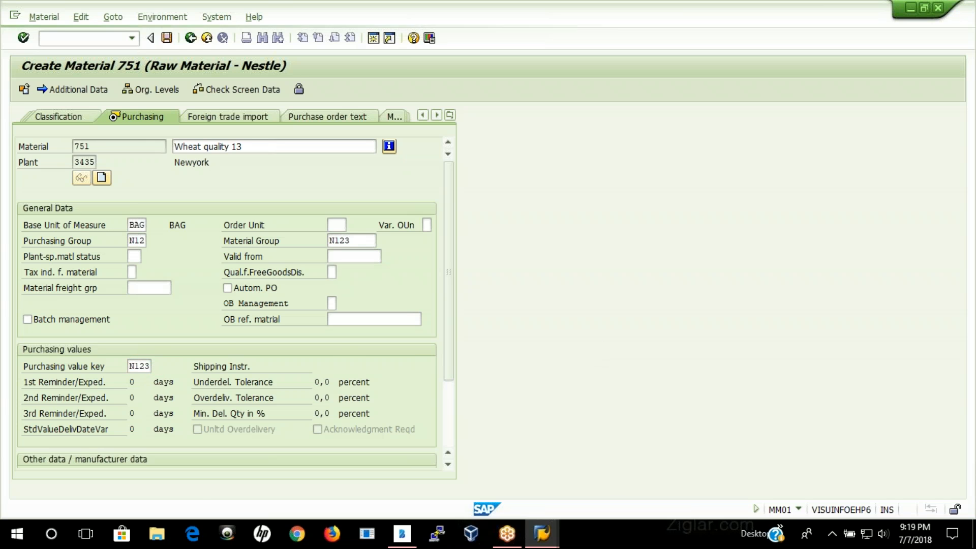
key(Return)
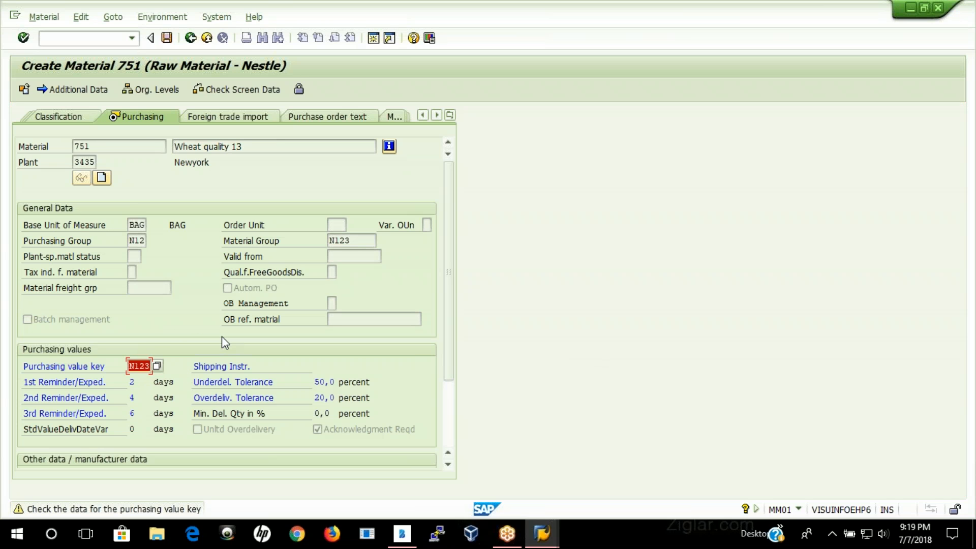
key(Return)
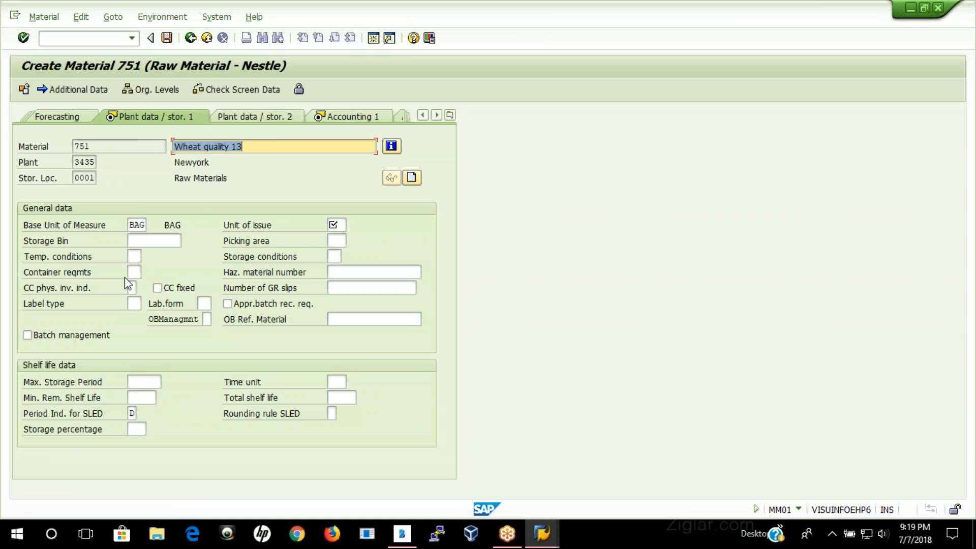
click(340, 226)
click(354, 227)
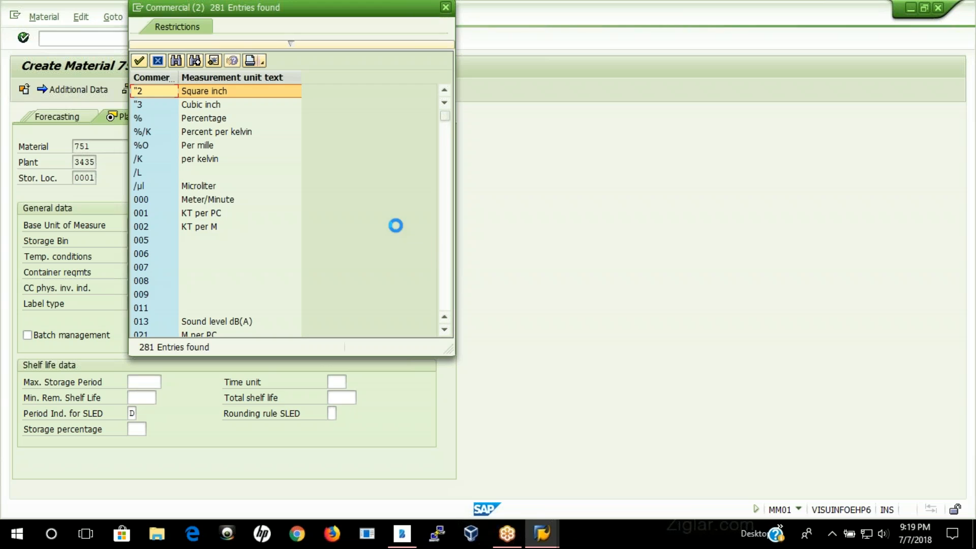
scroll(224, 260, down, 3)
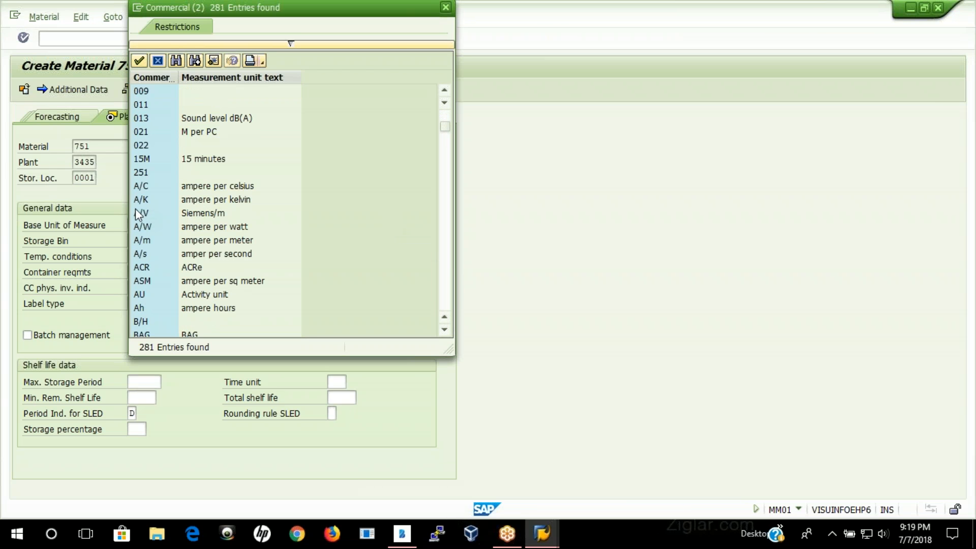
scroll(187, 284, down, 10)
scroll(188, 292, down, 9)
scroll(189, 291, down, 10)
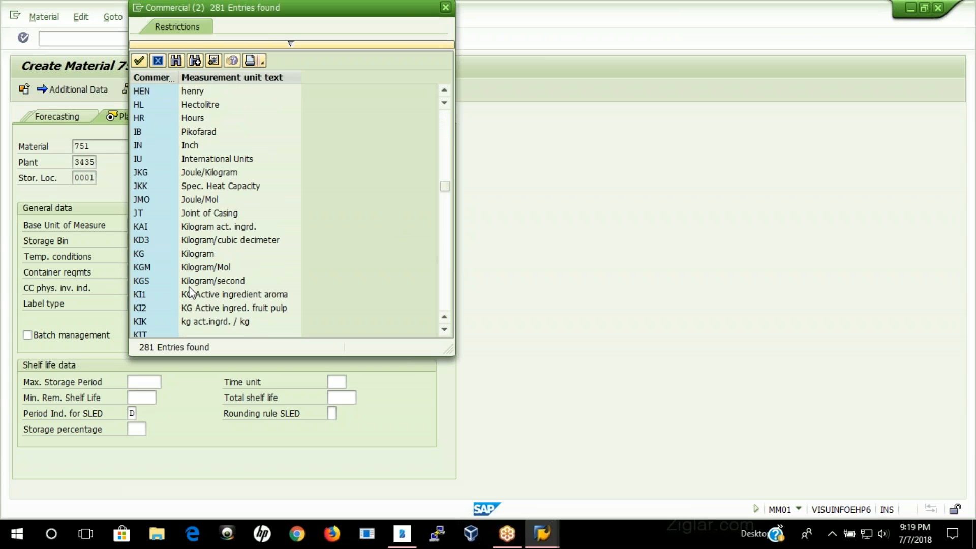
double_click(141, 259)
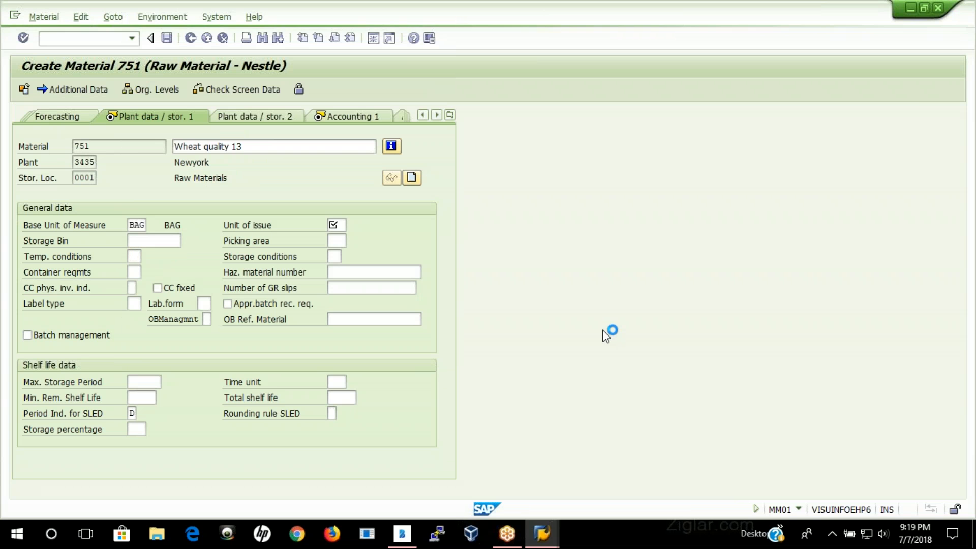
key(Return)
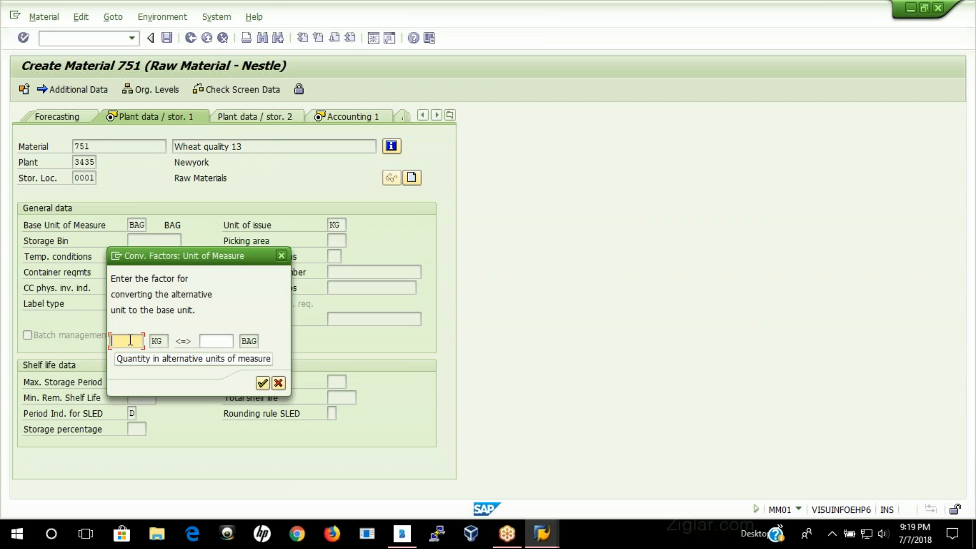
click(279, 383)
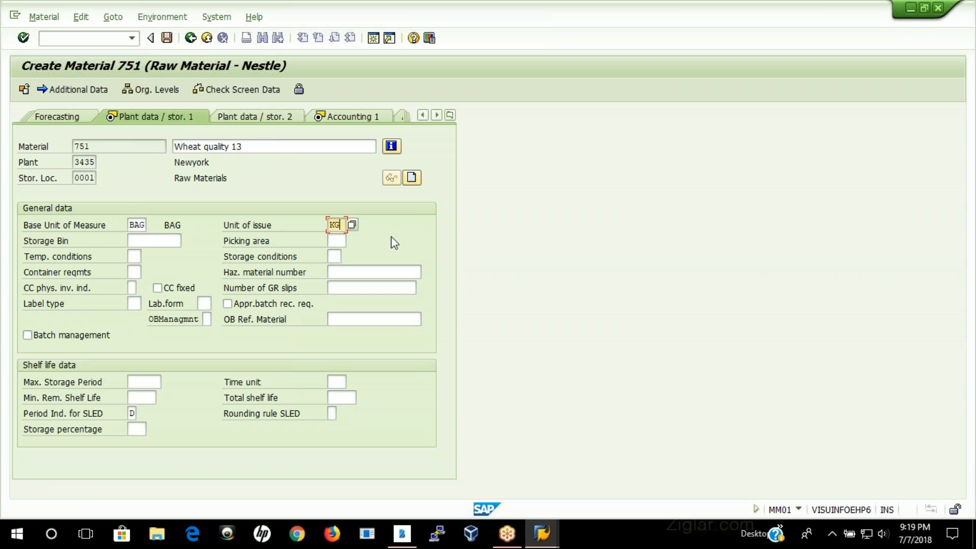
key(BackSpace)
key(BackSpace)
Step: Choose CAR as the unit of issue and enter 1 on the CAR side of the conversion to BAG
click(352, 225)
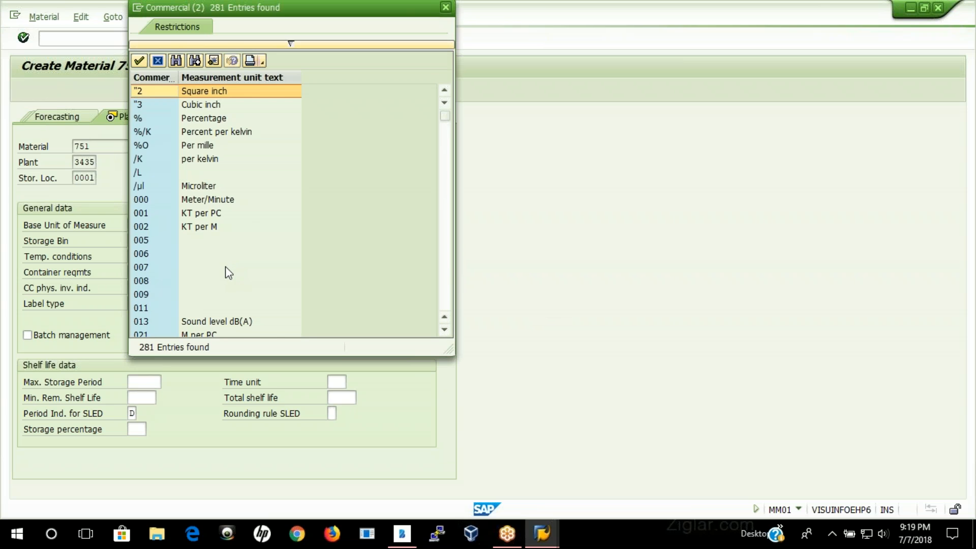
scroll(224, 267, down, 5)
scroll(225, 267, down, 6)
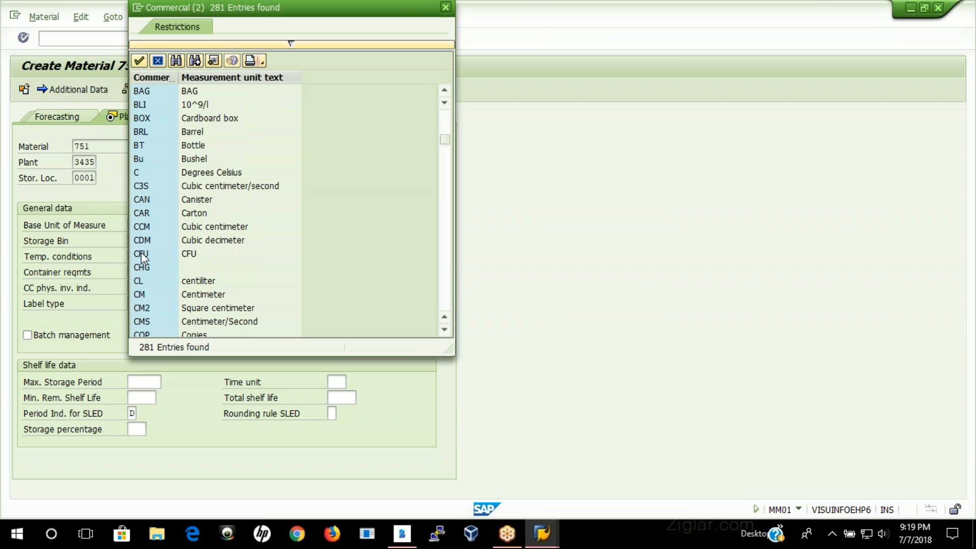
double_click(148, 219)
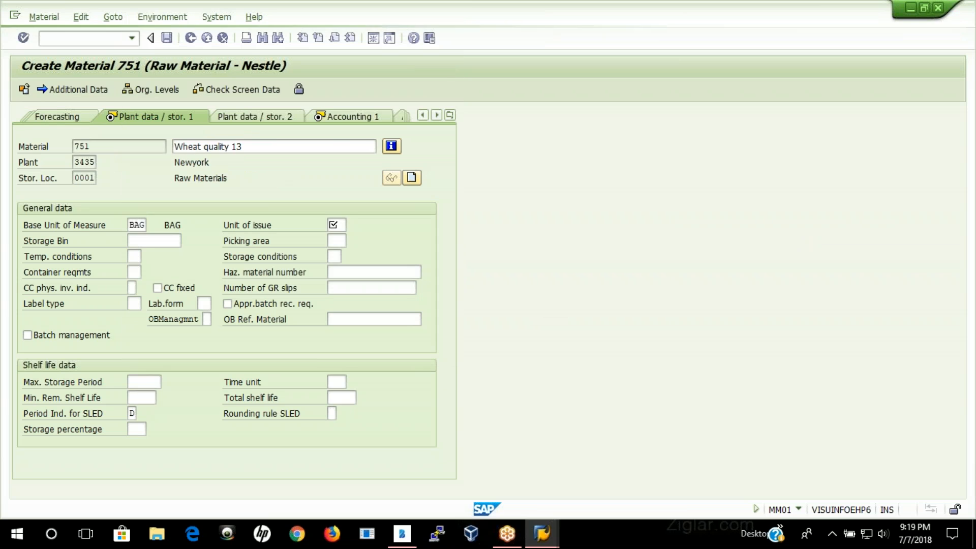
key(Return)
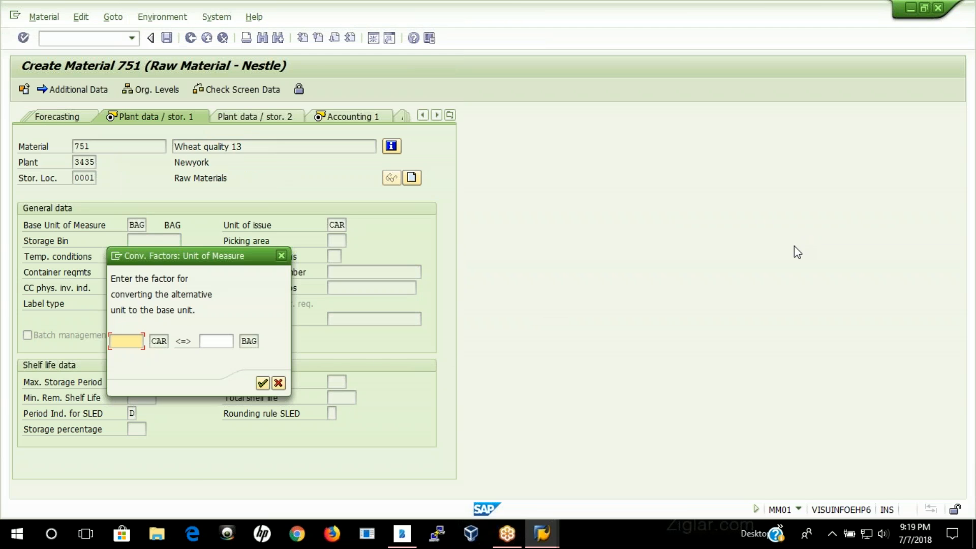
text(1)
key(Tab)
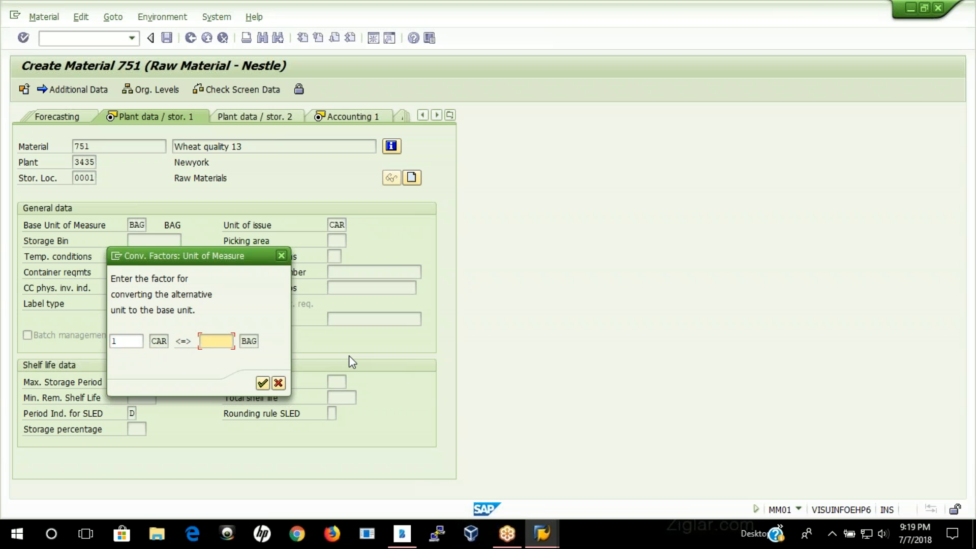
click(263, 382)
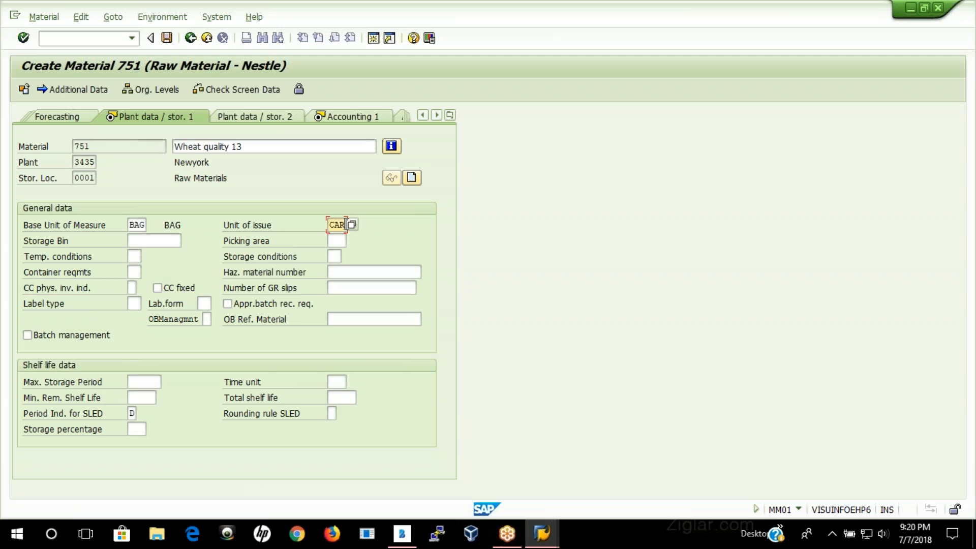
Step: Try to use BAG as the unit of issue in the plant data
text(BAG)
key(Return)
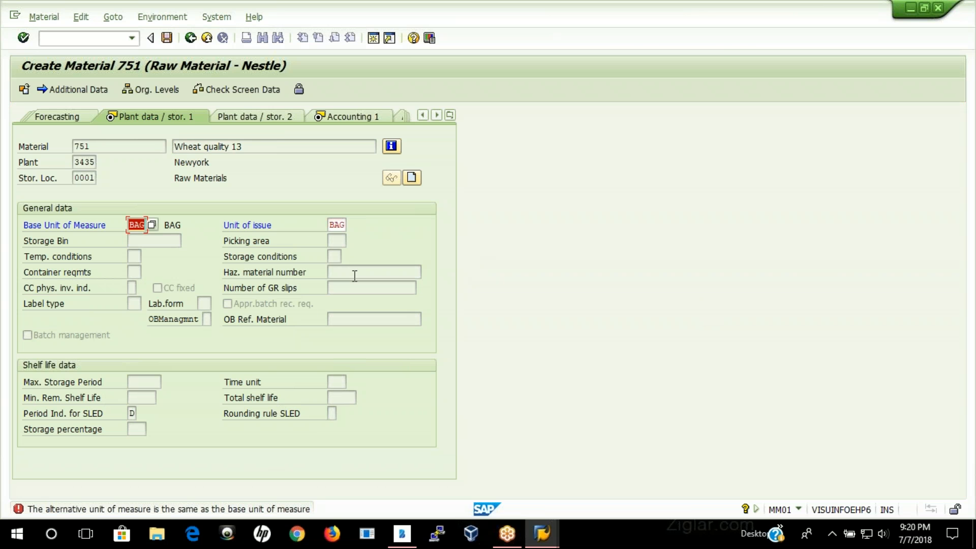
key(Return)
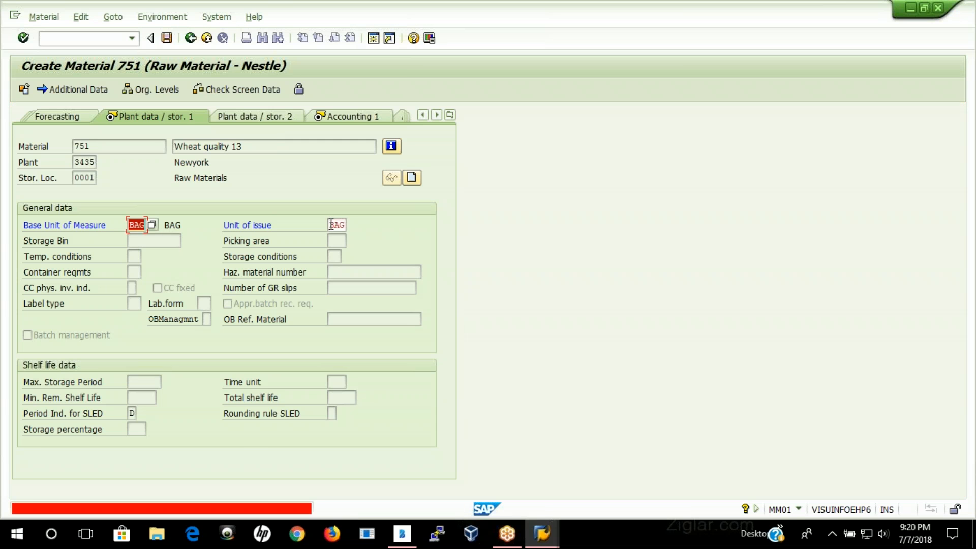
Step: Set the unit of issue to CAR with a conversion of 1 CAR to 1 BAG, and continue to the accounting data
drag(330, 225, 347, 225)
text(CAR)
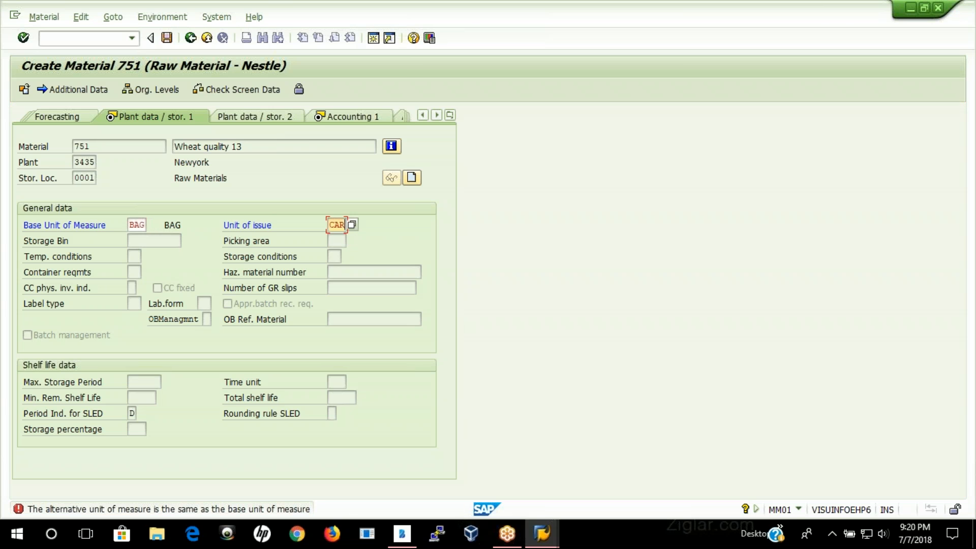
key(Return)
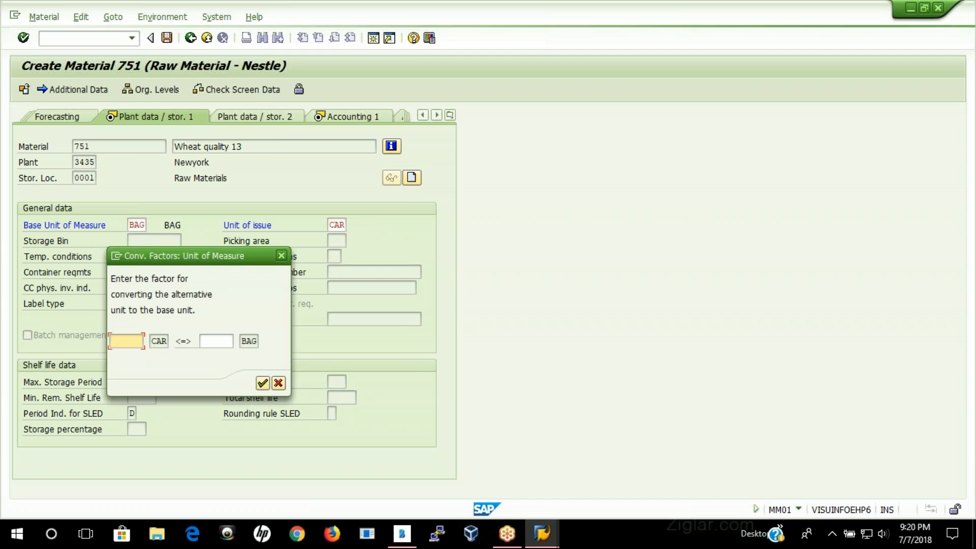
text(1)
key(Tab)
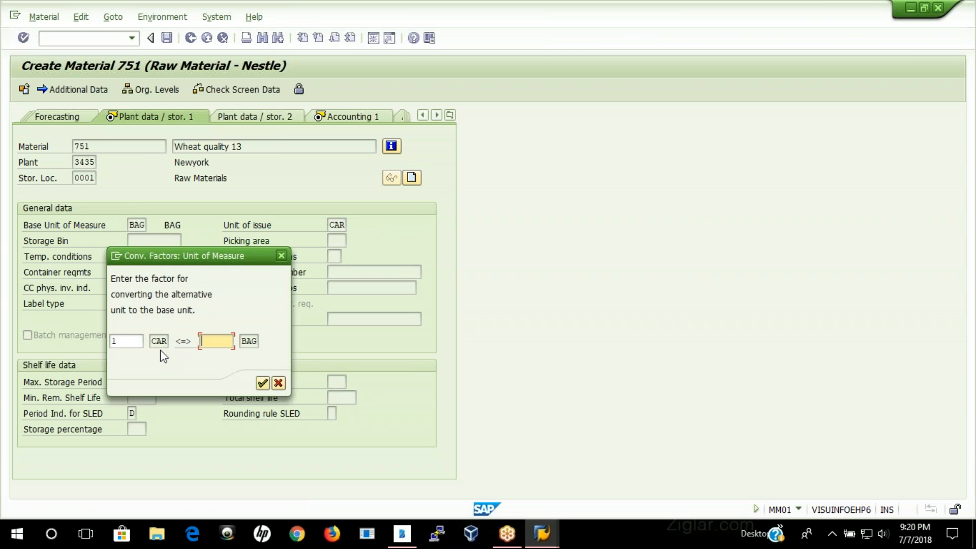
text(10)
key(Return)
key(Return)
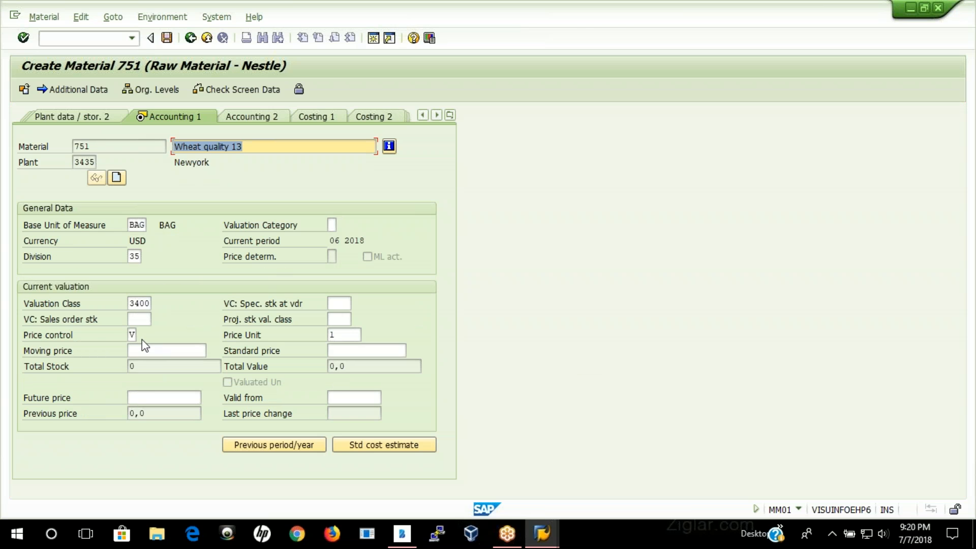
Step: Look up the allowed valuation classes and select 3400, SC Chargeable Components
click(147, 303)
key(Return)
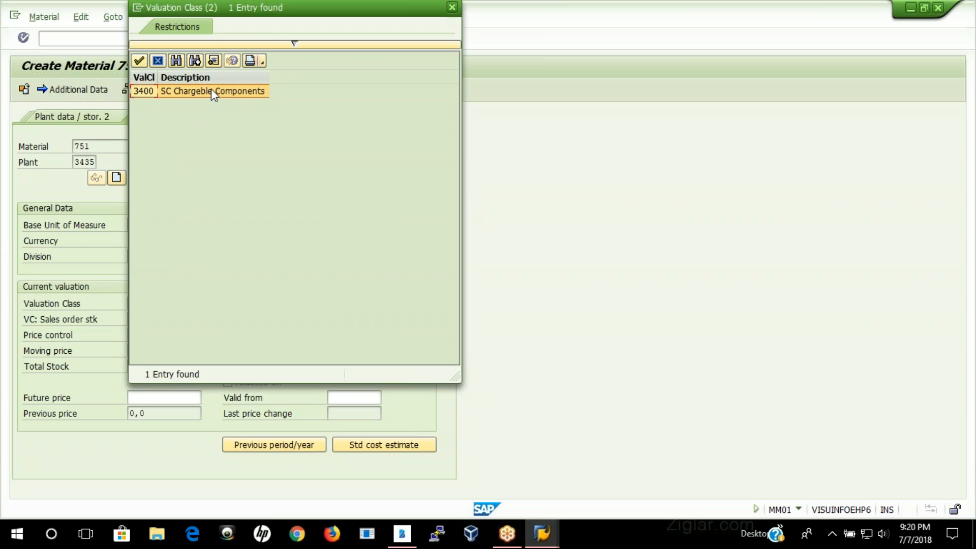
double_click(212, 90)
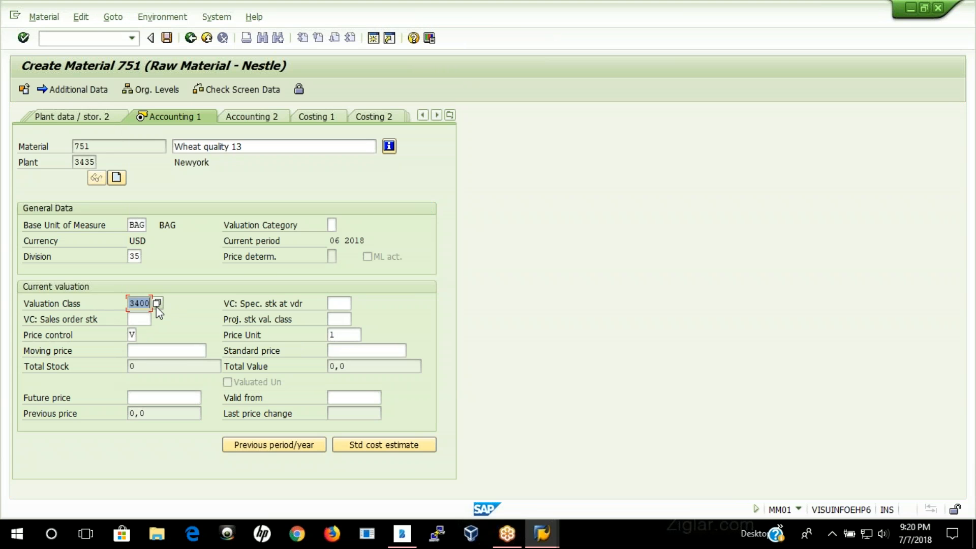
Step: Set the moving price to 500 and the standard price to 700, and save the new material
click(374, 351)
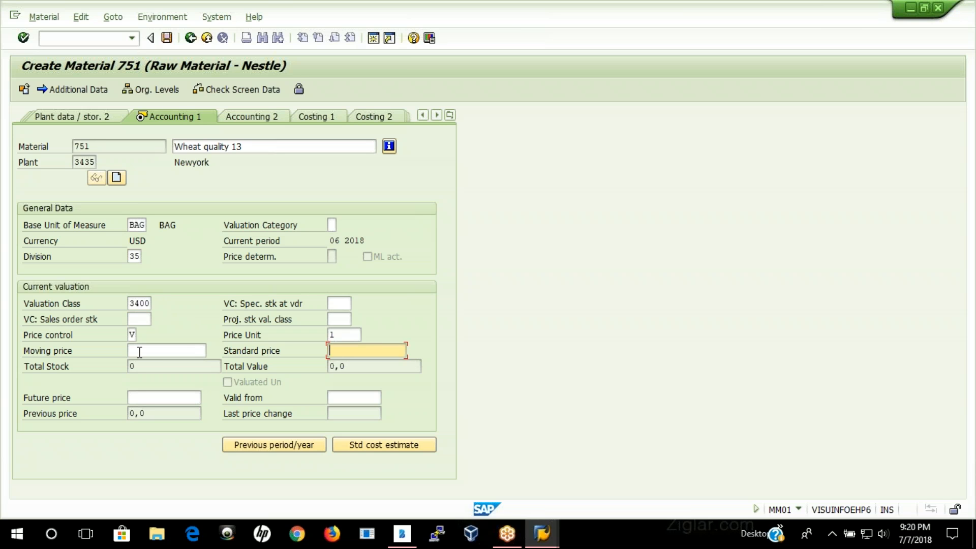
click(140, 351)
key(space)
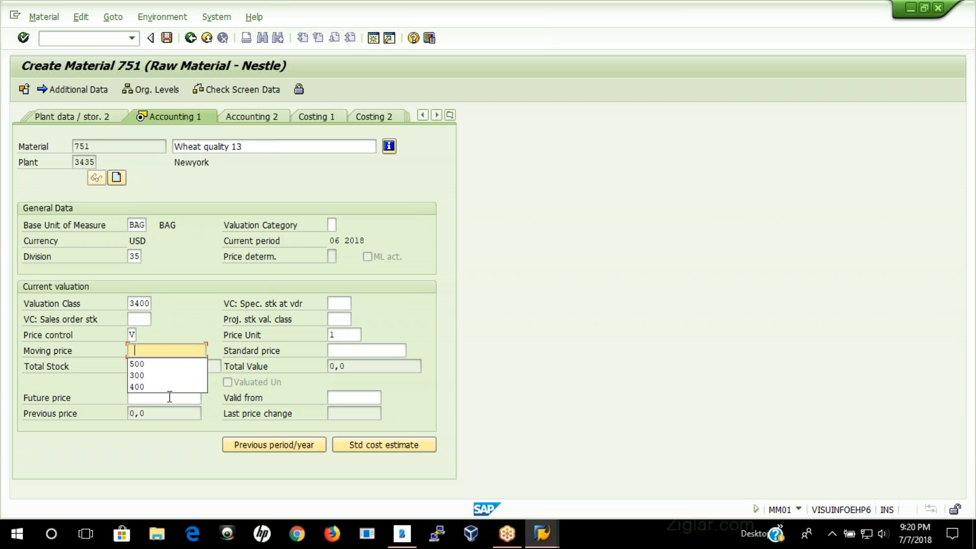
click(151, 367)
click(367, 350)
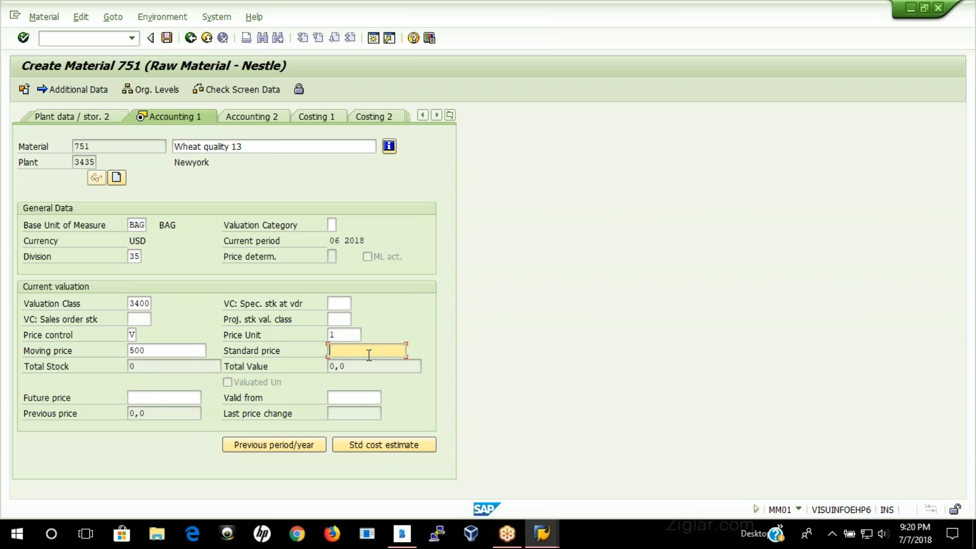
key(space)
click(338, 386)
key(Return)
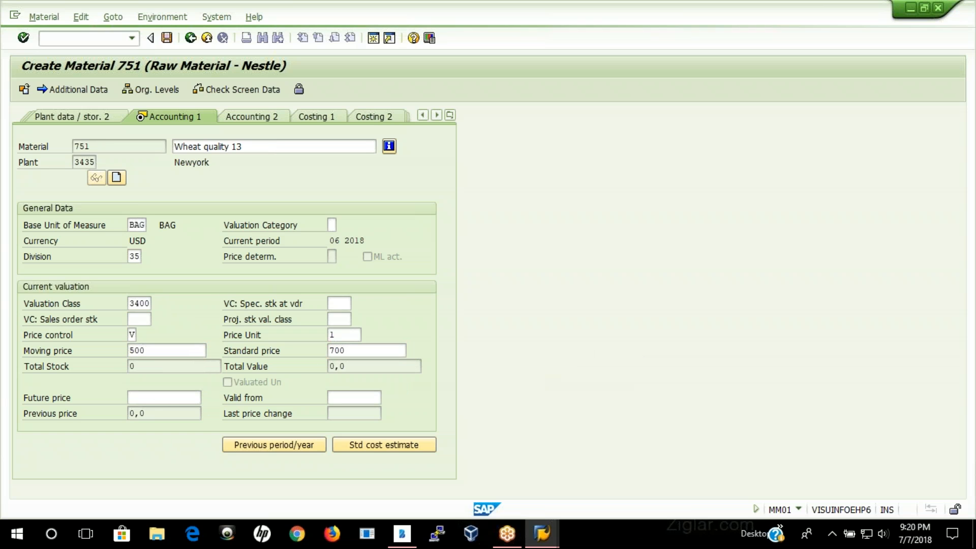
click(180, 297)
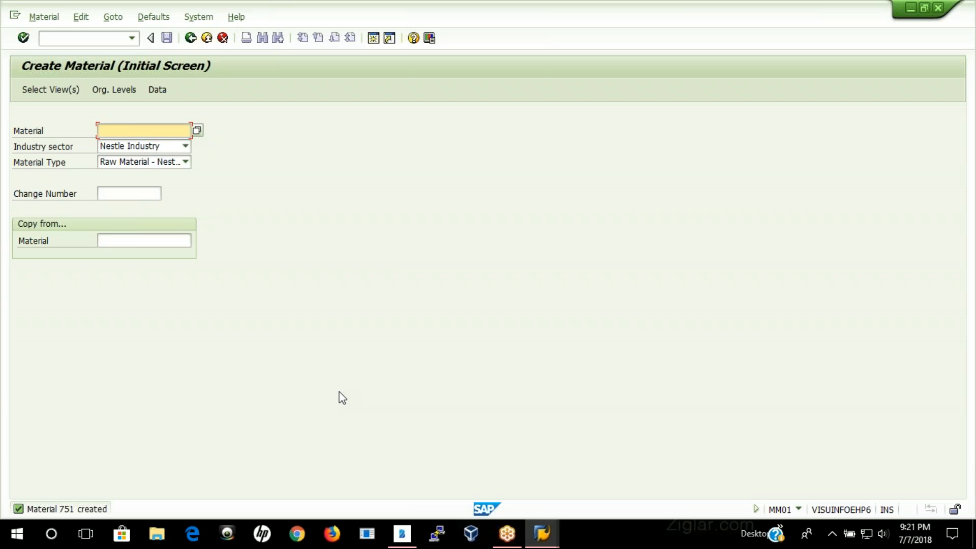
Step: Start extending material 751 in the Nestle industry sector, accepting the preselected views
click(91, 39)
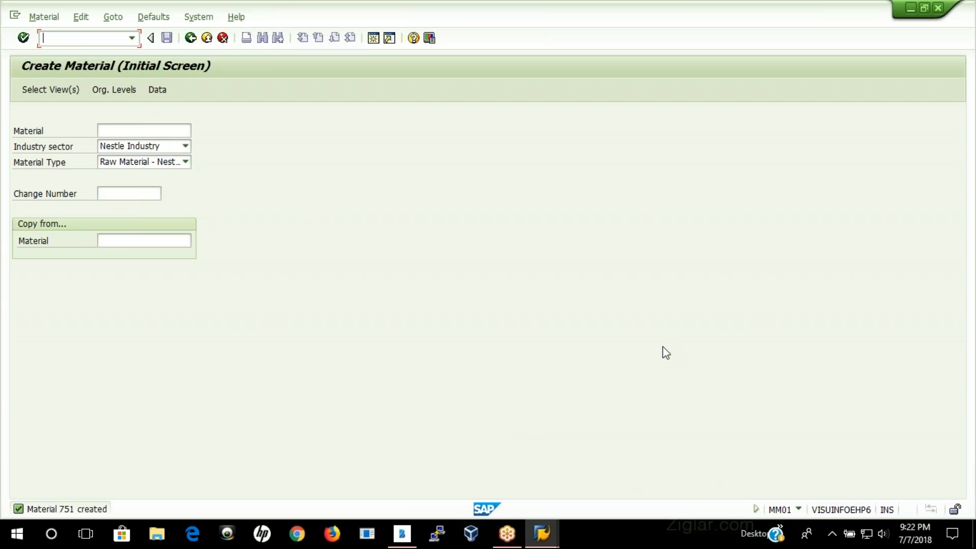
click(118, 131)
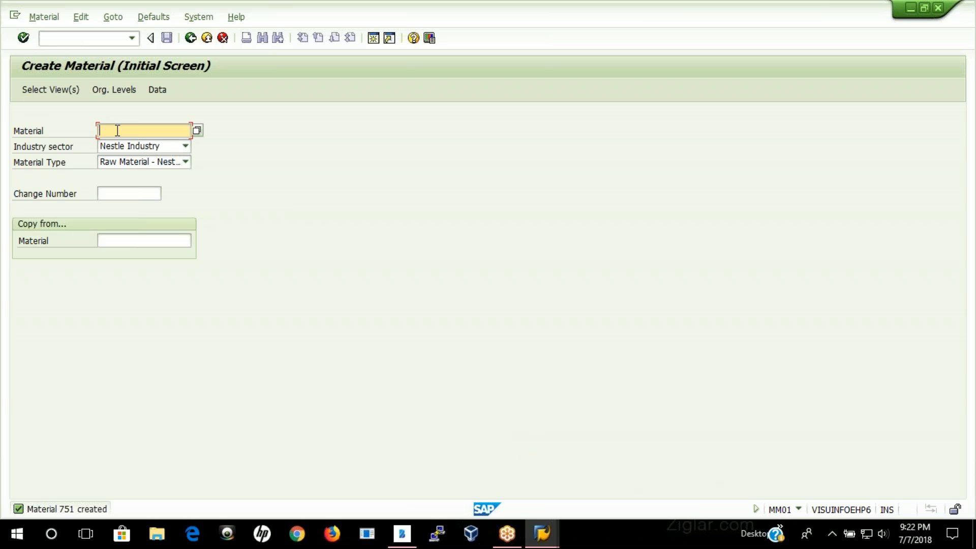
text(751)
key(Return)
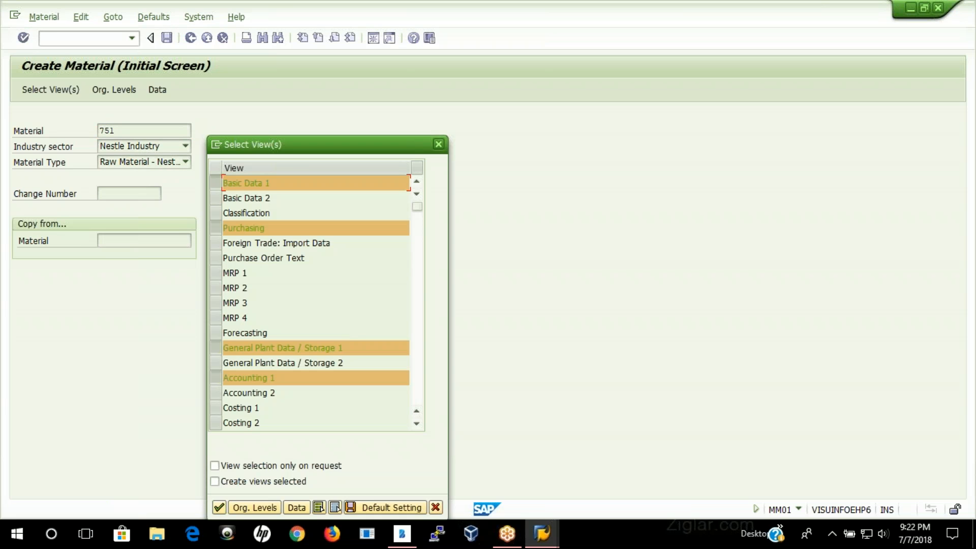
key(Return)
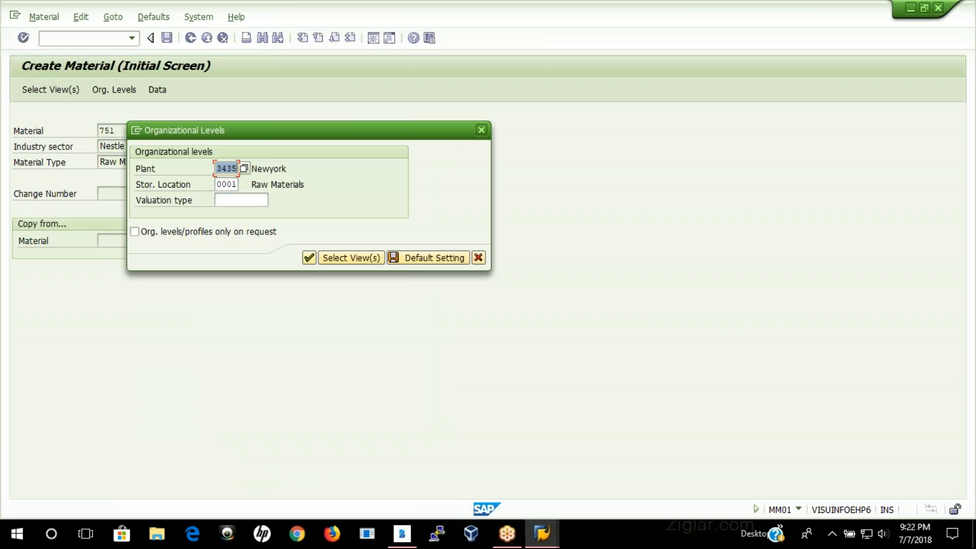
Step: Set the plant to 3436 with storage location 0001 and confirm the organizational levels
key(BackSpace)
key(Down)
key(Return)
click(309, 258)
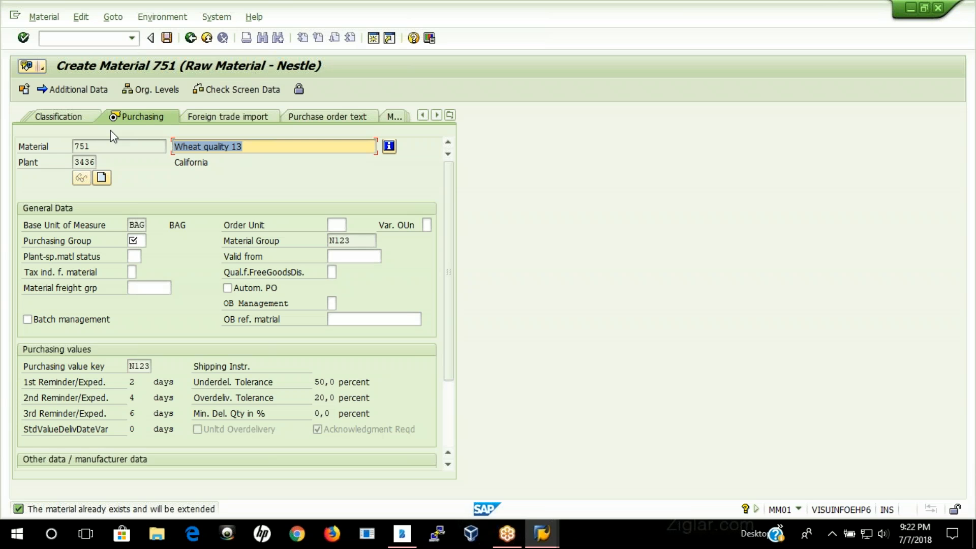
Step: Set the purchasing group to N12 for the California plant and continue to the plant data
click(141, 240)
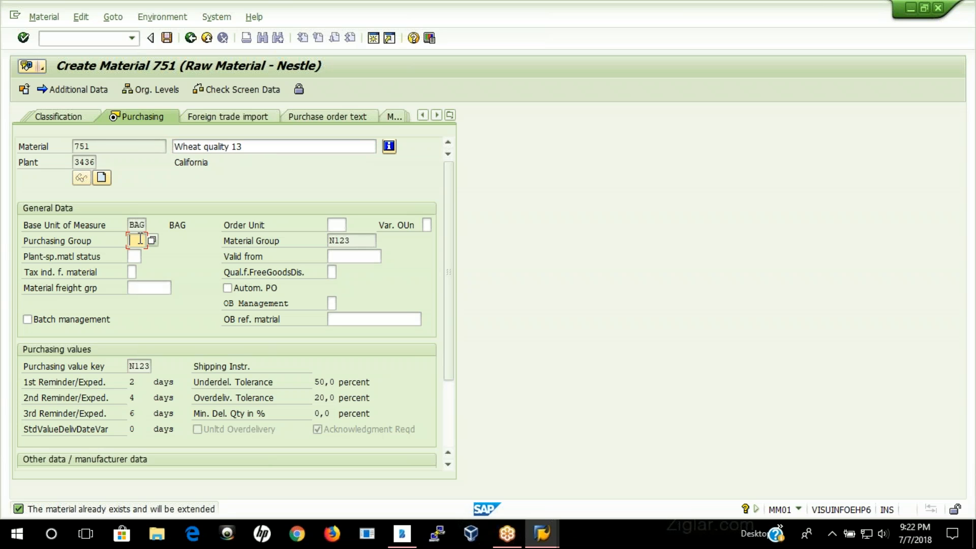
text(N12)
key(Return)
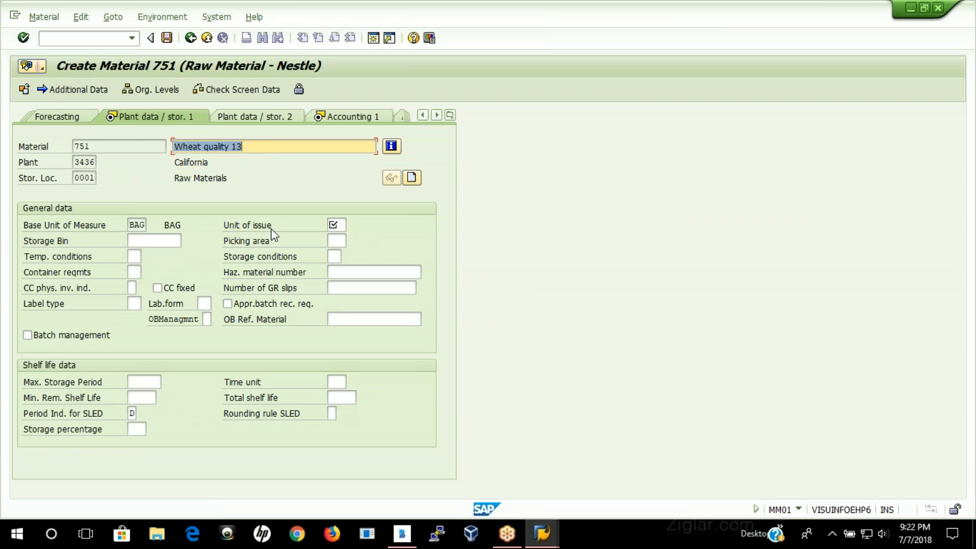
Step: Fill in the unit of issue for the California plant and continue to the accounting data
click(341, 225)
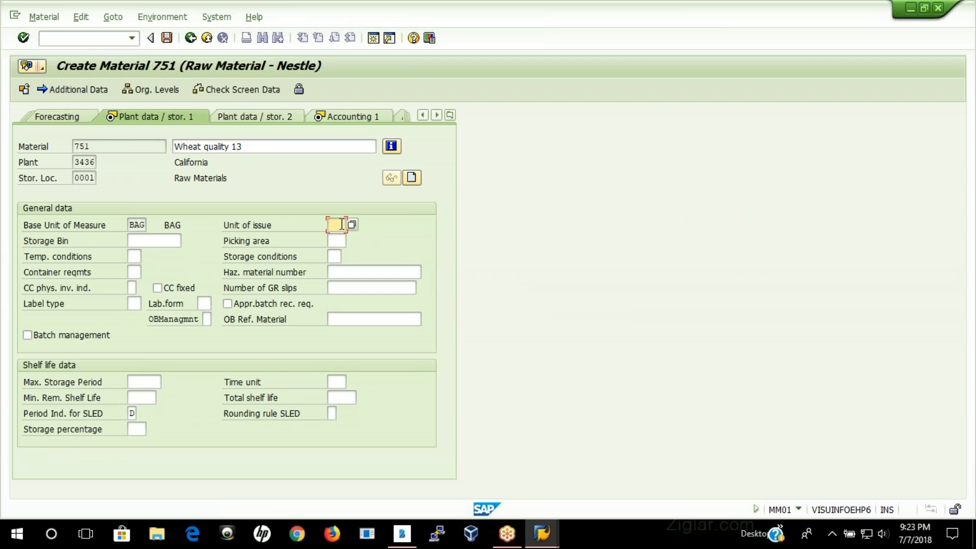
click(339, 239)
key(Return)
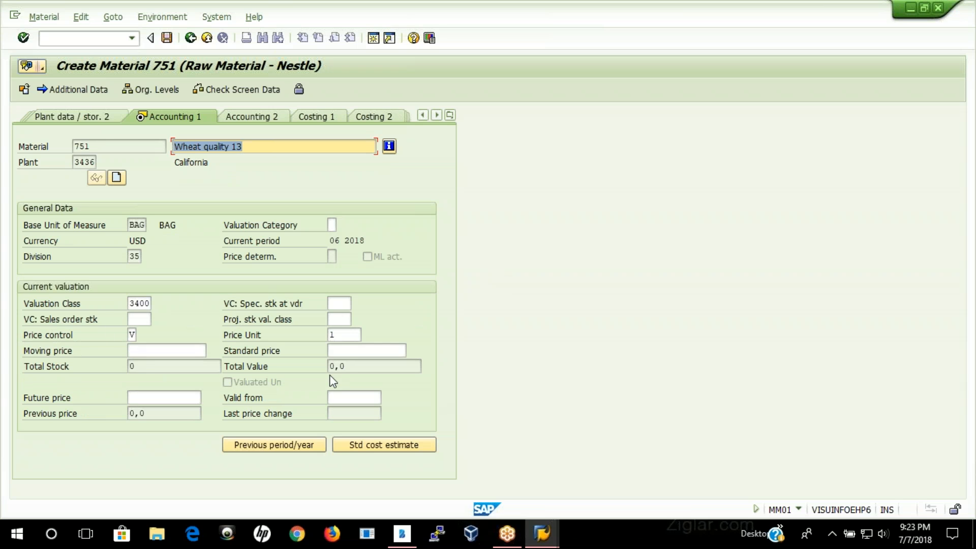
Step: Set the moving price to 400 and the standard price to 900 for the California plant, and save the material
click(158, 352)
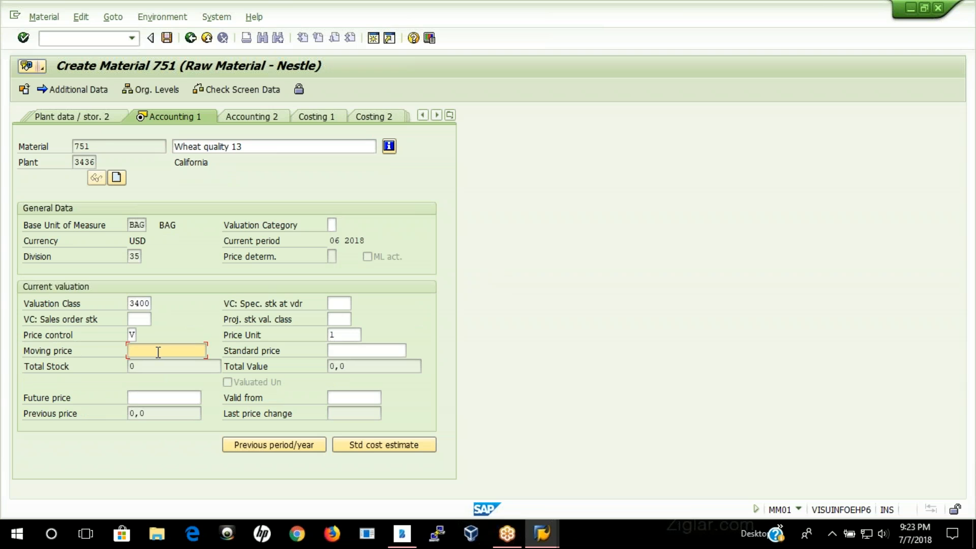
click(158, 351)
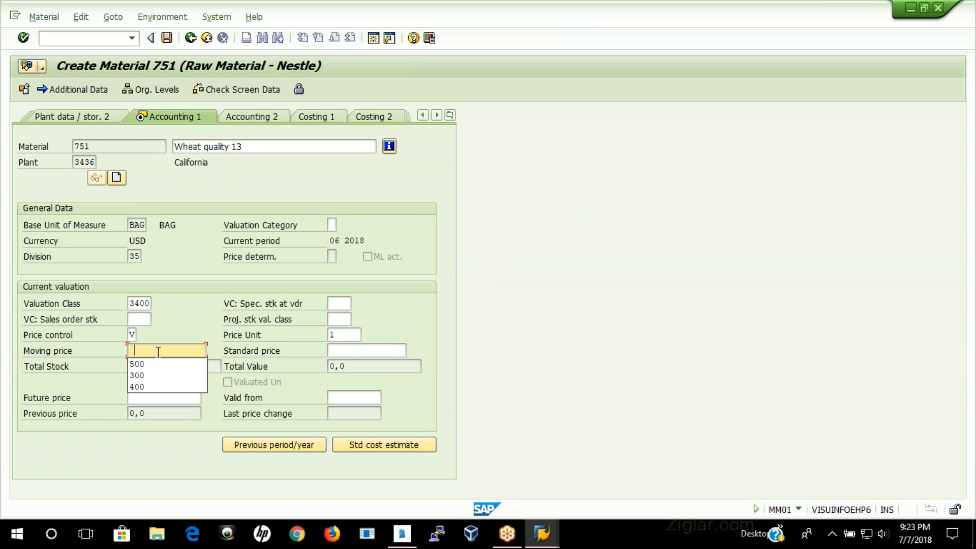
click(137, 386)
click(364, 351)
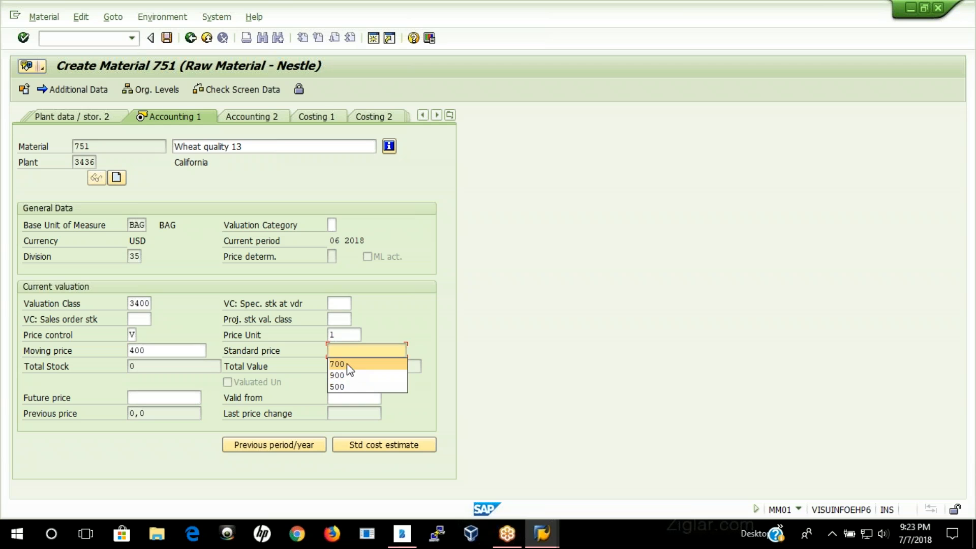
click(338, 375)
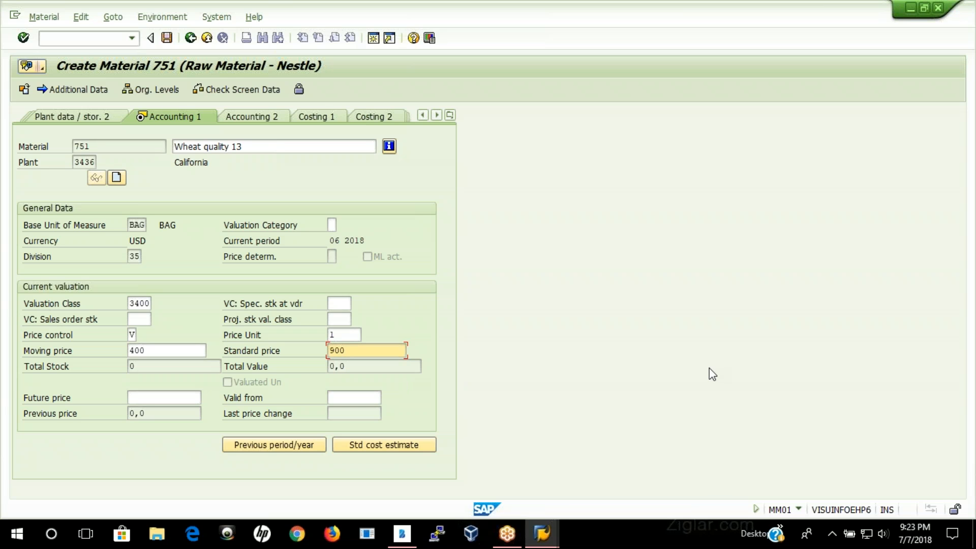
key(Return)
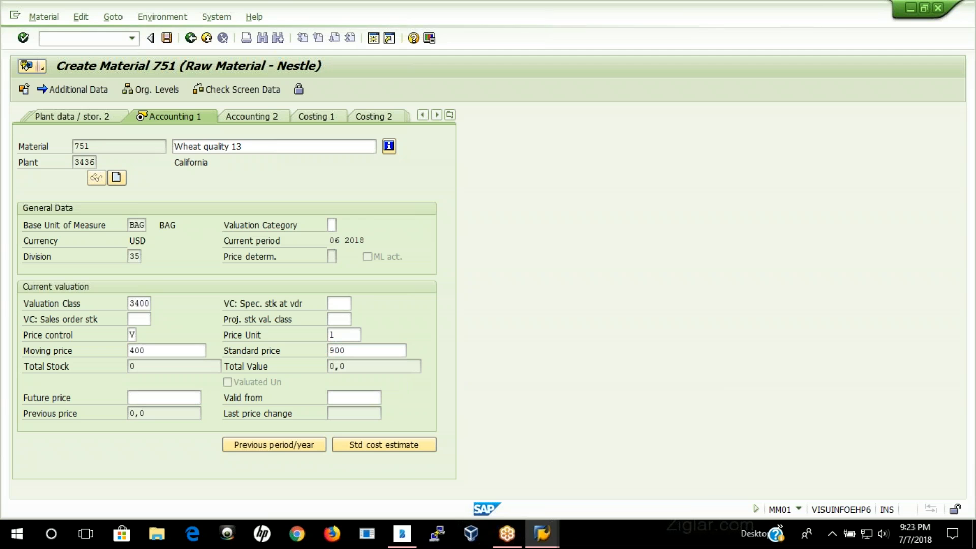
click(179, 298)
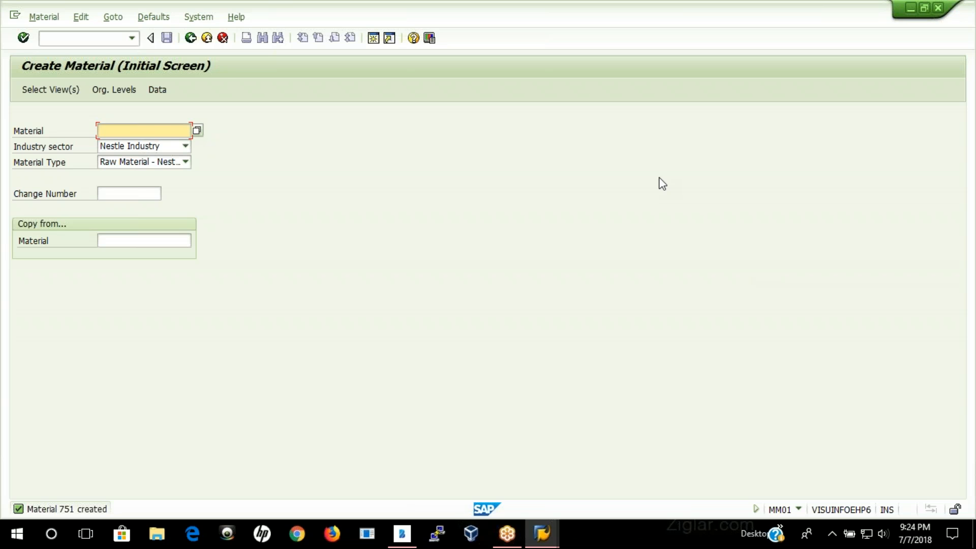
Step: Start another extension of material 751 in the Nestle industry sector, accepting the preselected views
click(151, 134)
text(751)
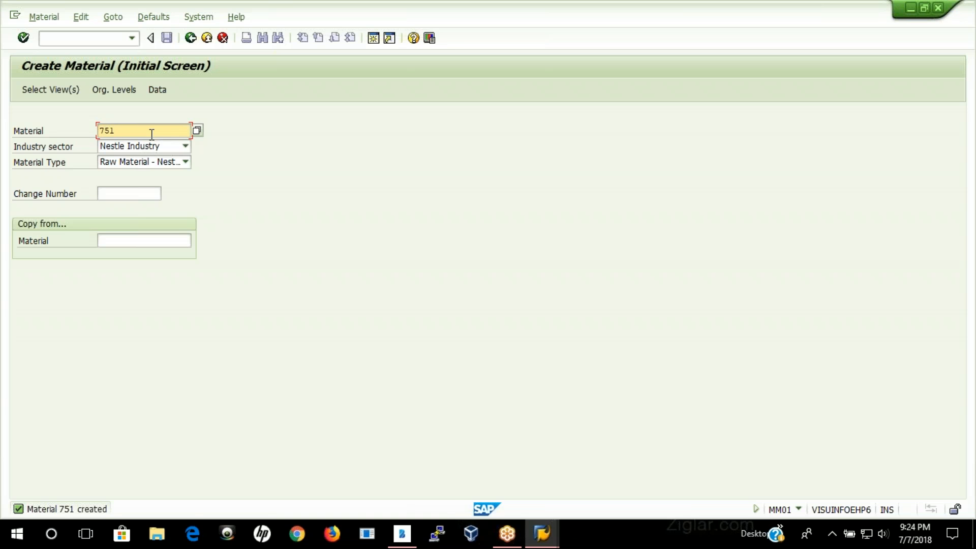
key(Return)
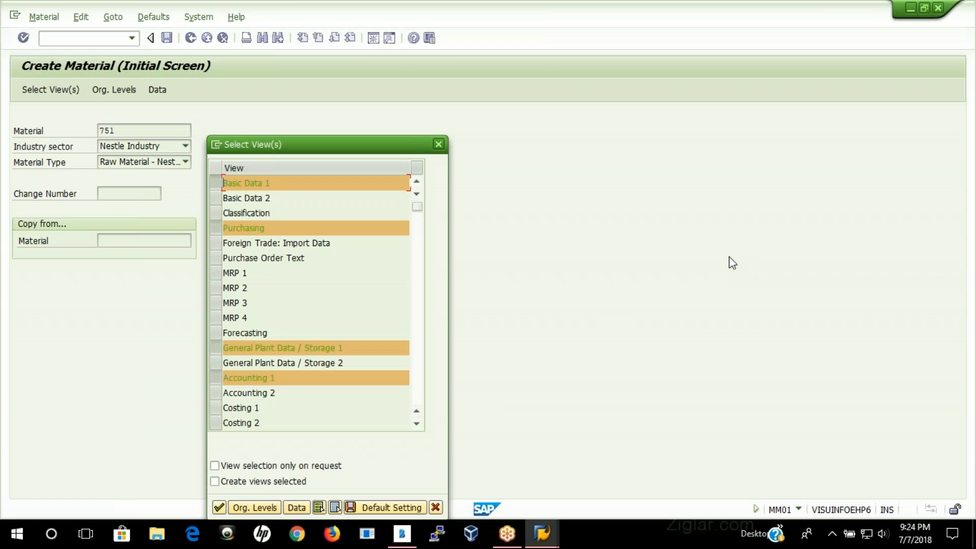
key(Return)
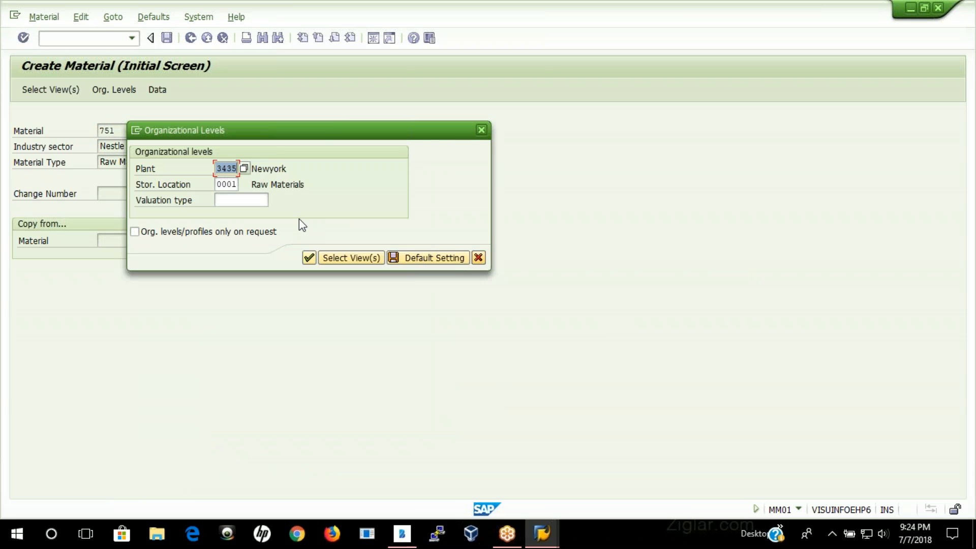
Step: Set the storage location to 0002 for plant 3435 and store it as the default organizational level
click(235, 185)
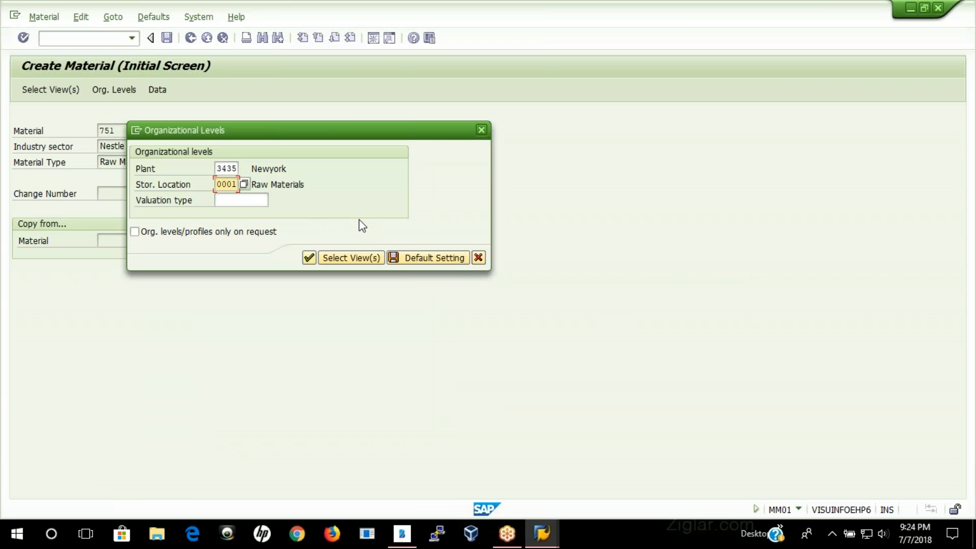
key(BackSpace)
text(2)
click(420, 257)
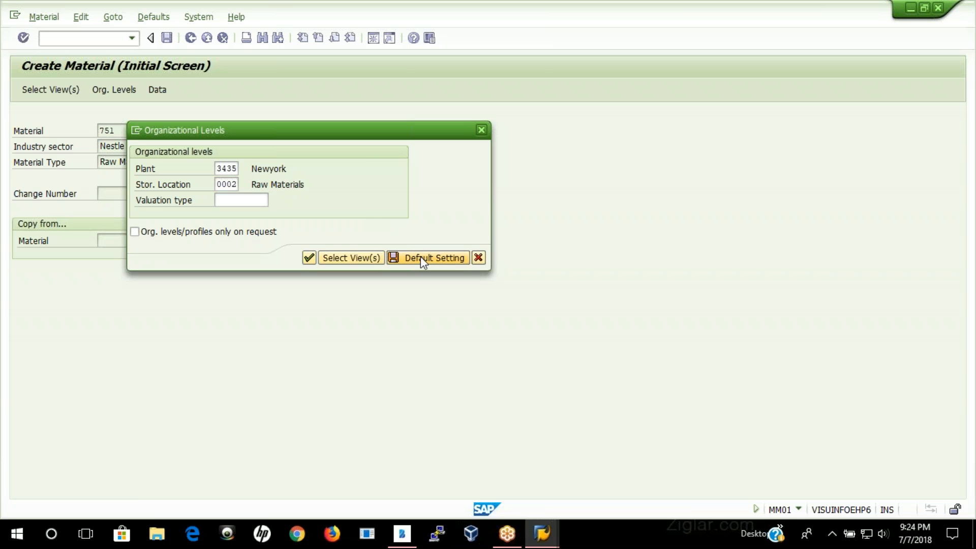
Step: Set the storage location to 0003 for plant 3435 and store it as the default organizational level
click(236, 184)
key(Delete)
text(3)
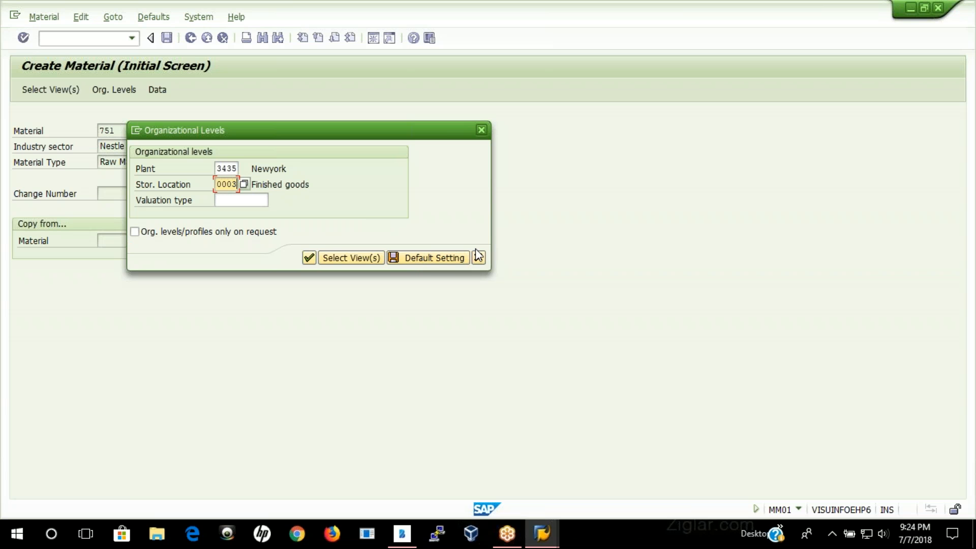
click(412, 258)
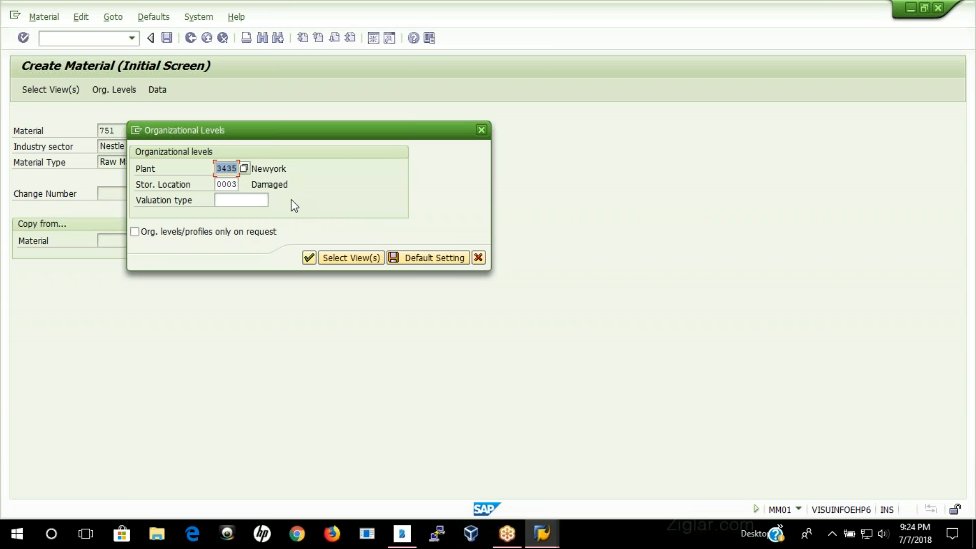
Step: Confirm the organizational levels, leave the plant storage data as is, and save the extension of material 751
click(310, 262)
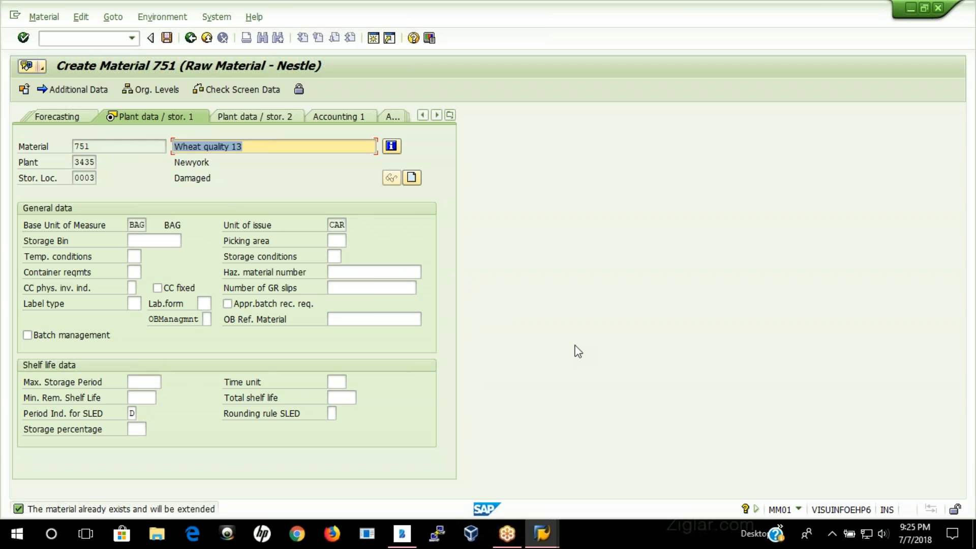
key(Return)
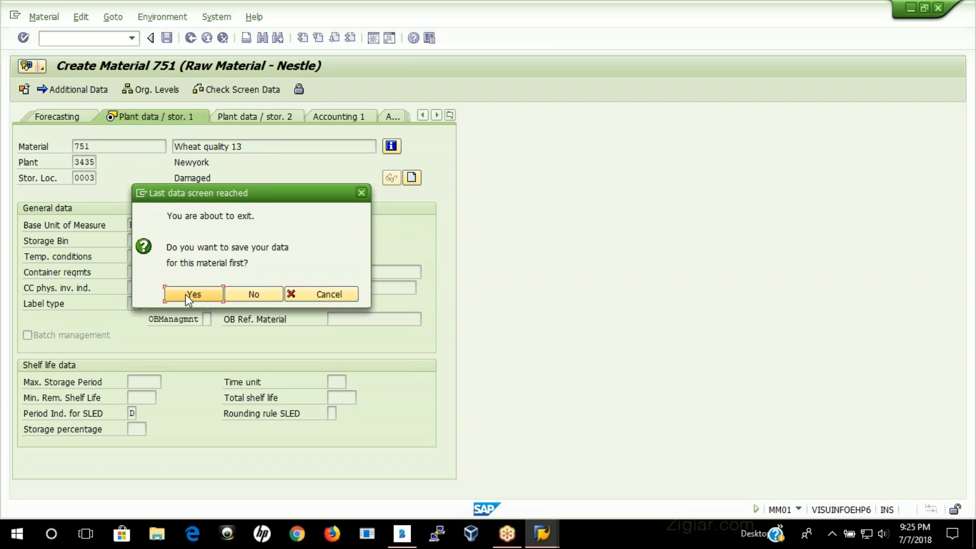
click(197, 297)
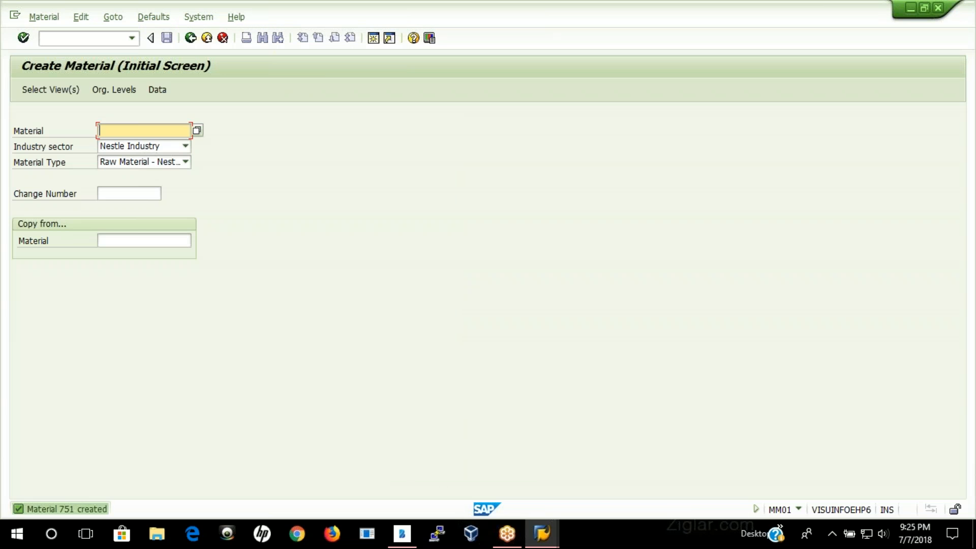
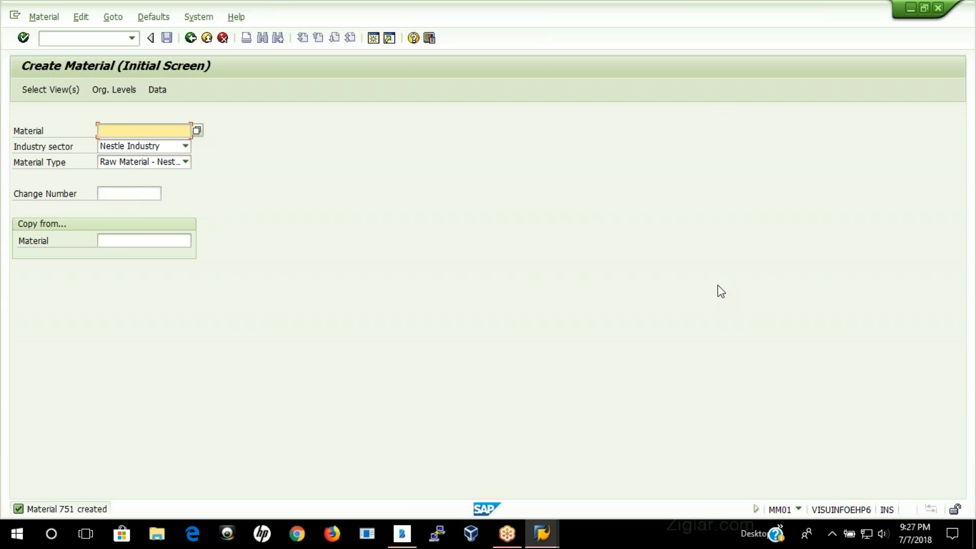
Step: Switch to Bamboo Paper and handwrite the underlined heading "Vendor Master Data" on the blank page
click(401, 534)
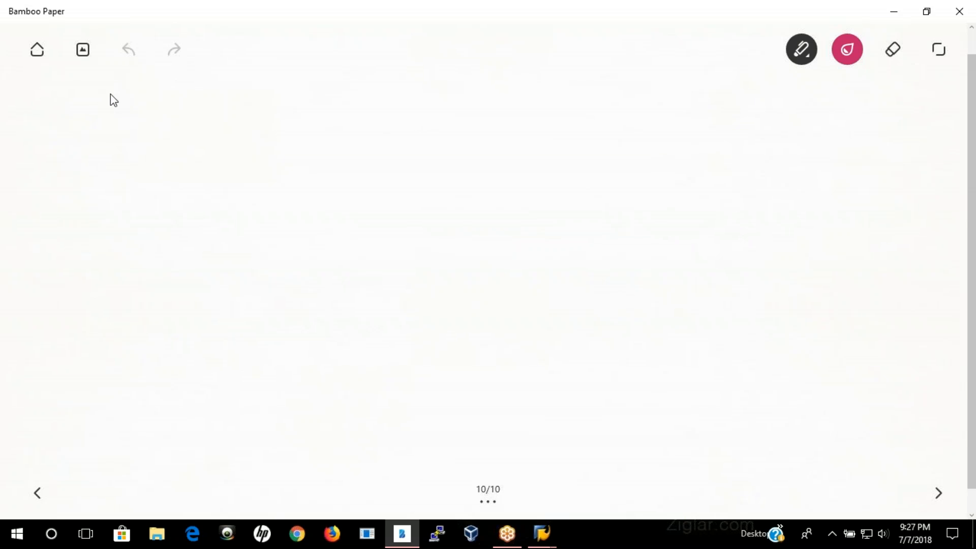
mouse_move(124, 87)
mouse_down()
mouse_move(142, 86)
mouse_move(140, 76)
mouse_move(148, 96)
mouse_move(196, 97)
mouse_move(210, 75)
mouse_move(210, 93)
mouse_move(248, 92)
mouse_move(253, 75)
mouse_move(263, 89)
mouse_move(294, 71)
mouse_up()
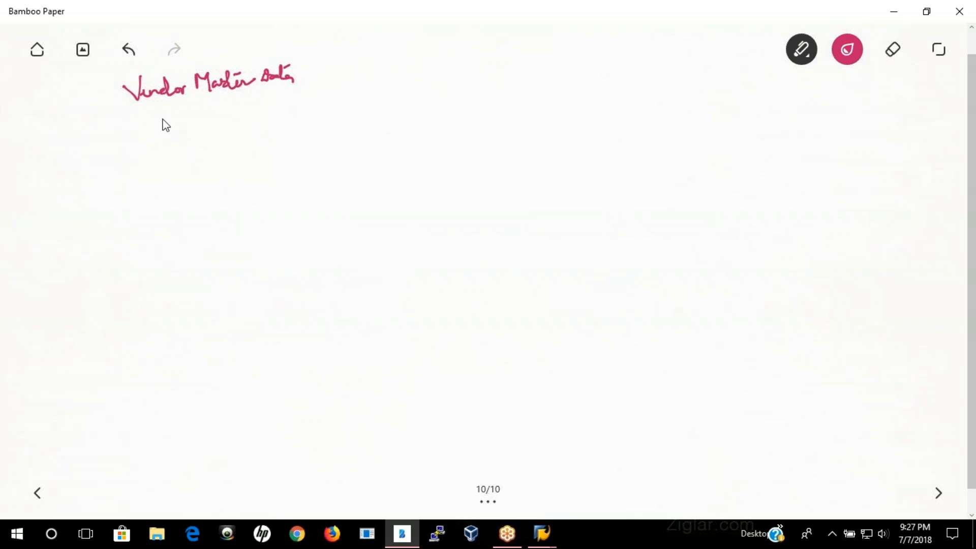
drag(145, 108, 296, 87)
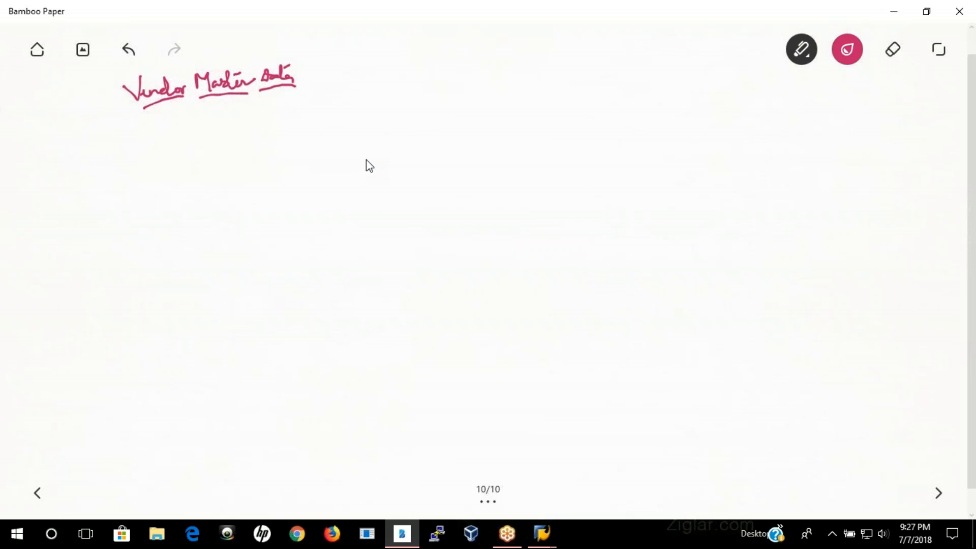
Step: Write "3 levels" under the heading and list client, Company Code and Purchasing beneath it, each marked with an arrow or dash
mouse_move(217, 116)
mouse_down()
mouse_move(242, 113)
mouse_move(234, 120)
mouse_move(257, 102)
mouse_move(262, 114)
mouse_move(251, 118)
mouse_move(305, 109)
mouse_move(312, 116)
mouse_move(294, 134)
mouse_move(320, 121)
mouse_move(331, 132)
mouse_up()
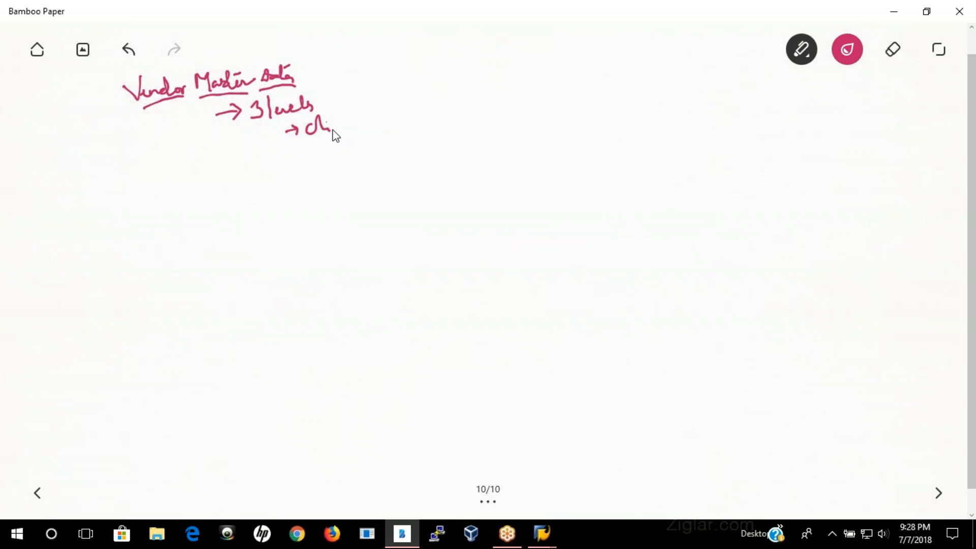
click(893, 49)
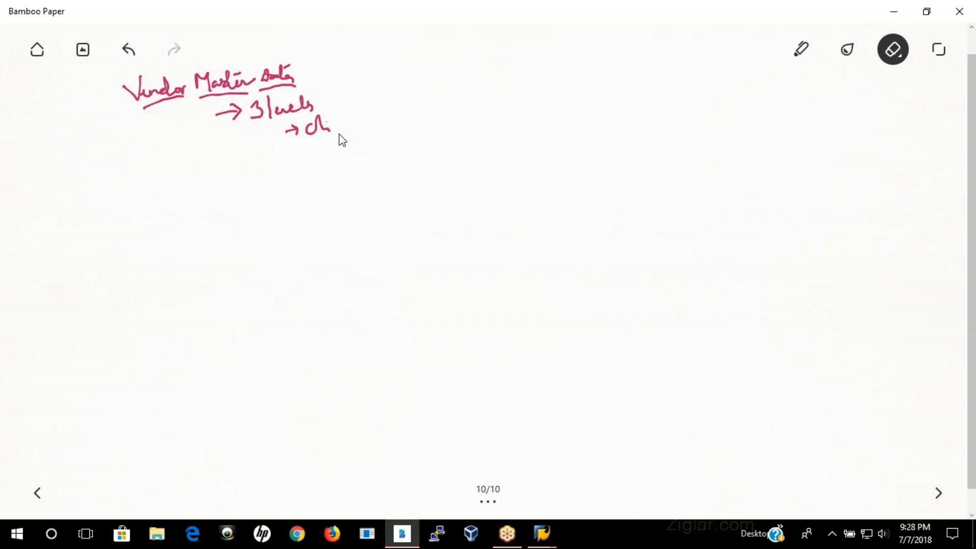
mouse_move(338, 126)
mouse_down()
mouse_move(283, 138)
mouse_move(365, 115)
mouse_up()
click(803, 53)
drag(307, 145, 313, 144)
mouse_move(305, 136)
mouse_down()
mouse_move(306, 151)
mouse_move(363, 141)
mouse_move(377, 157)
mouse_move(391, 139)
mouse_move(383, 136)
mouse_move(421, 131)
mouse_up()
drag(297, 174, 313, 174)
mouse_move(308, 171)
mouse_down()
mouse_move(390, 172)
mouse_move(418, 162)
mouse_up()
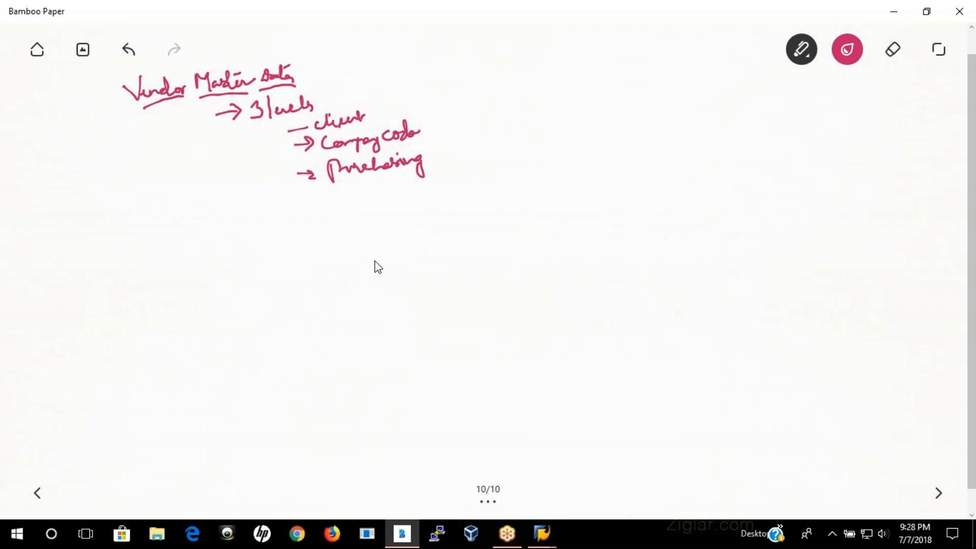
Step: Link the client, company code and purchasing levels by arrows to "General Data", "Accounting Data" and "Purchasing org" respectively
mouse_move(388, 112)
mouse_down()
mouse_move(475, 98)
mouse_move(483, 106)
mouse_move(472, 114)
mouse_move(508, 104)
mouse_move(596, 107)
mouse_move(603, 90)
mouse_up()
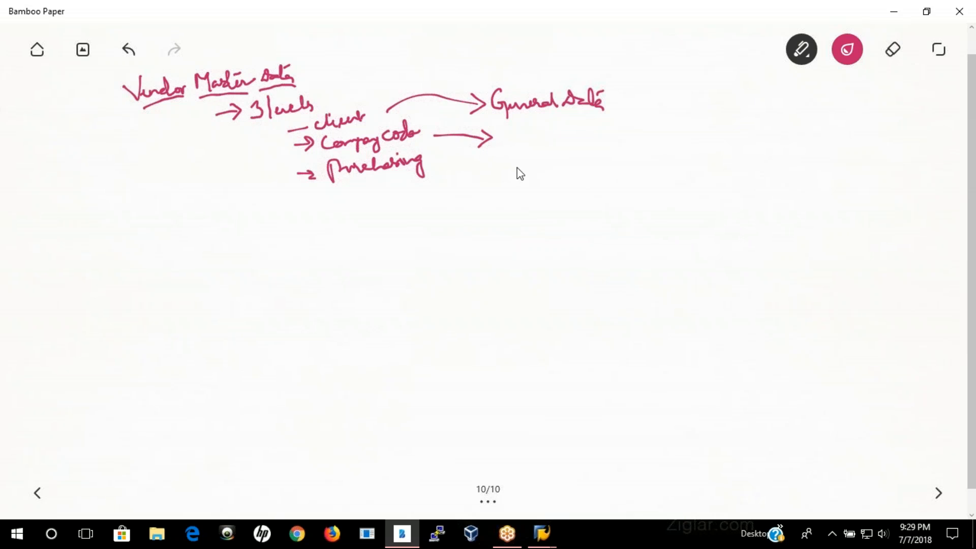
mouse_move(519, 143)
mouse_down()
mouse_move(621, 131)
mouse_move(624, 152)
mouse_move(666, 121)
mouse_up()
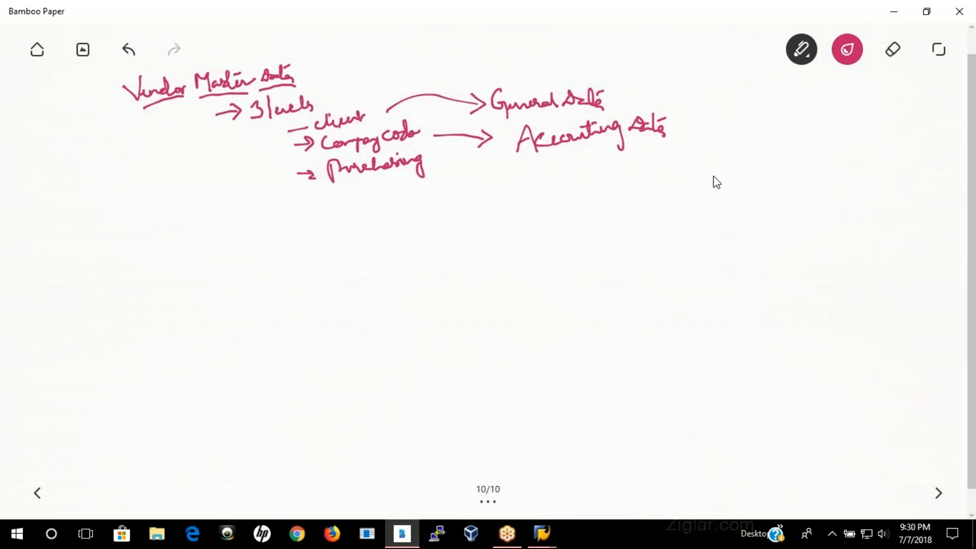
mouse_move(434, 166)
mouse_down()
mouse_move(495, 178)
mouse_move(492, 170)
mouse_move(502, 179)
mouse_move(484, 182)
mouse_move(524, 188)
mouse_move(551, 167)
mouse_move(624, 169)
mouse_move(627, 182)
mouse_move(642, 161)
mouse_move(670, 158)
mouse_up()
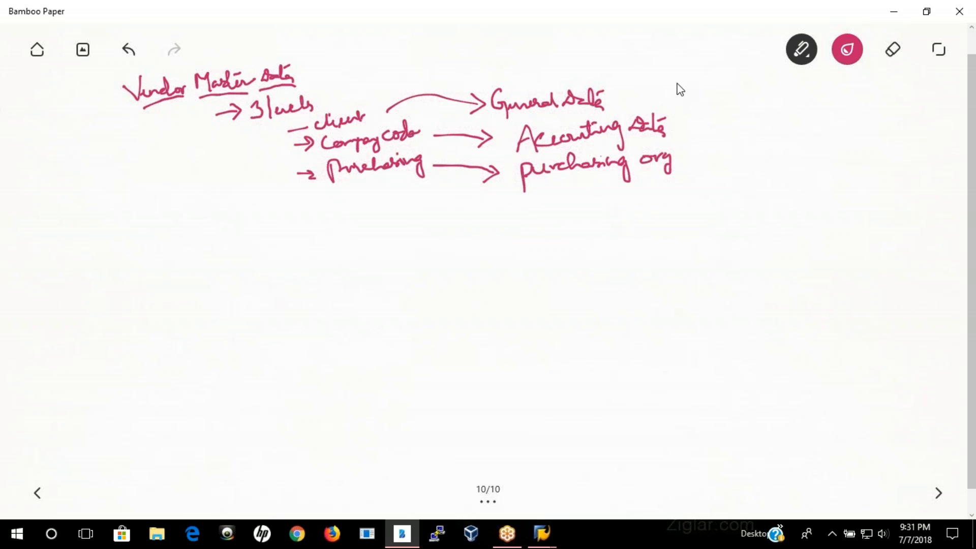
Step: Bracket the three data types and connect them to the labels "Finance" and "MM", with arrows from General Data to both
mouse_move(677, 81)
mouse_down()
mouse_move(701, 111)
mouse_move(704, 146)
mouse_move(684, 166)
mouse_up()
drag(689, 124, 823, 108)
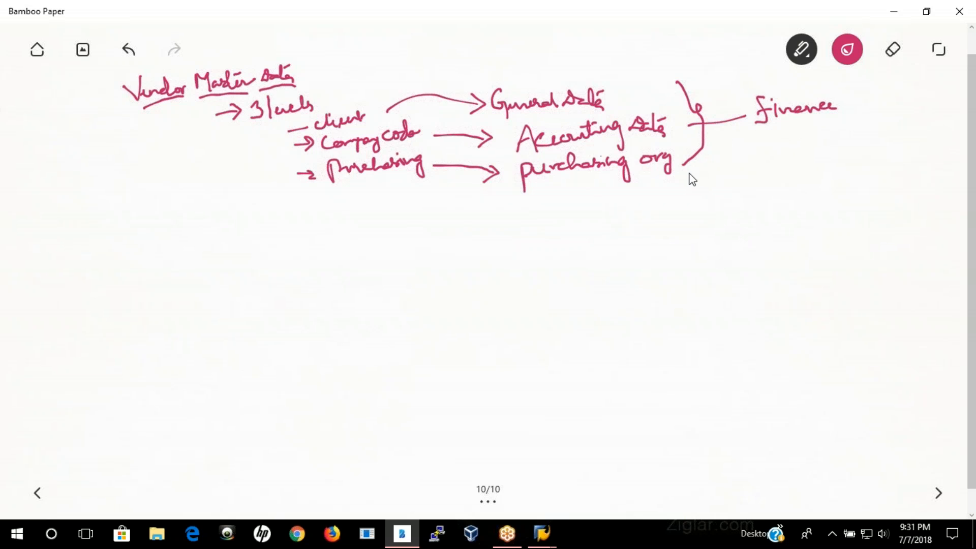
mouse_move(688, 162)
mouse_down()
mouse_move(743, 157)
mouse_move(732, 166)
mouse_move(778, 152)
mouse_move(800, 166)
mouse_up()
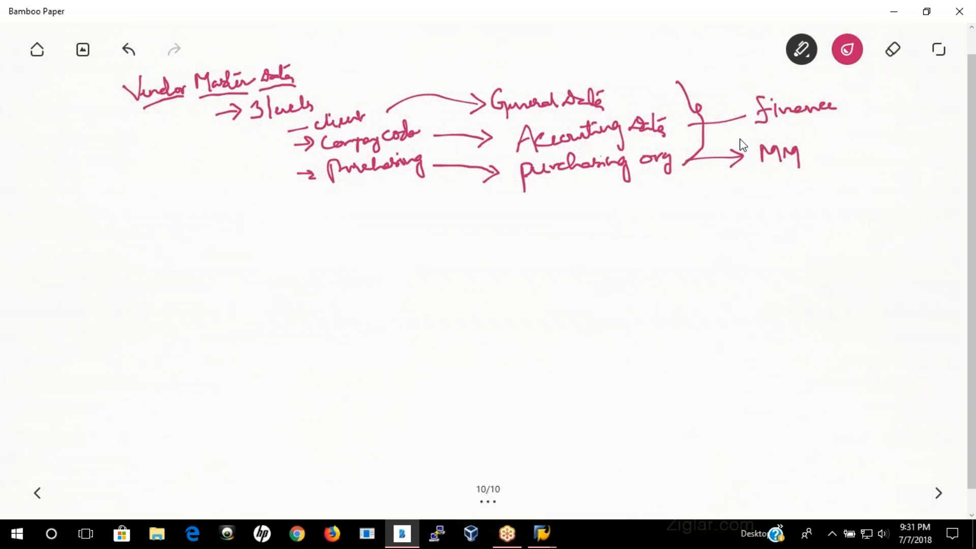
mouse_move(617, 99)
mouse_down()
mouse_move(680, 77)
mouse_move(738, 92)
mouse_up()
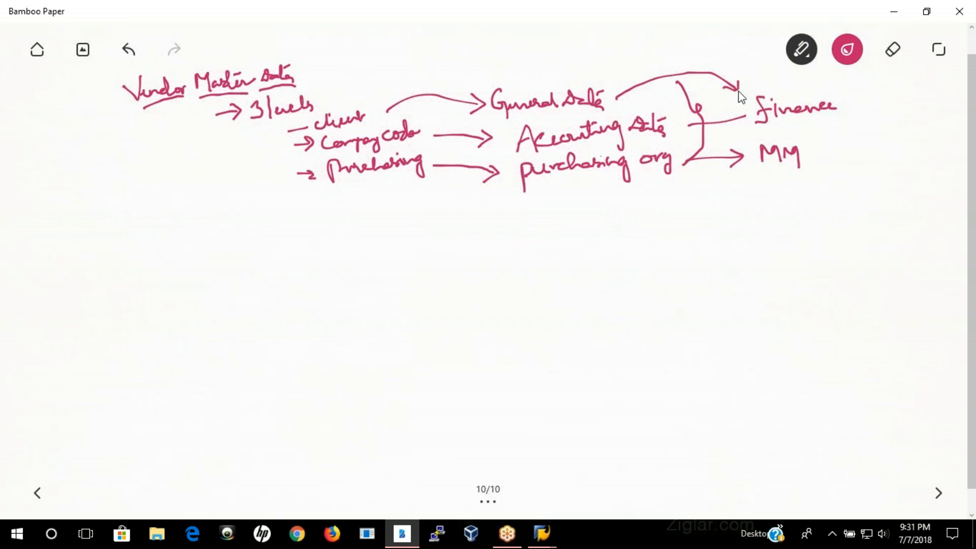
mouse_move(617, 98)
mouse_down()
mouse_move(662, 102)
mouse_move(756, 140)
mouse_up()
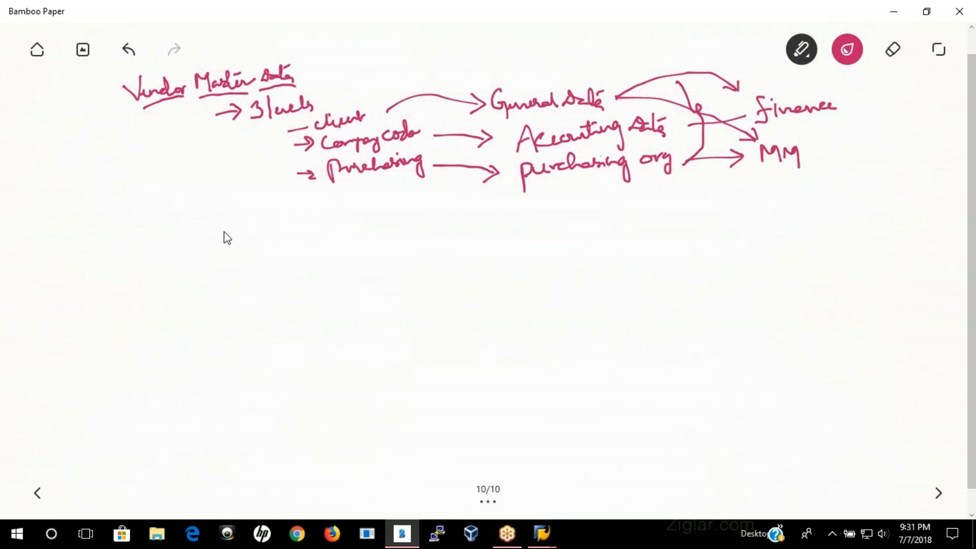
Step: Write "Maintain" with "3-T.Code" below the levels, and add the first entry "Centrally – client"
mouse_move(9, 228)
mouse_down()
mouse_move(163, 235)
mouse_move(142, 224)
mouse_move(128, 256)
mouse_move(166, 257)
mouse_move(152, 259)
mouse_move(181, 250)
mouse_move(192, 258)
mouse_move(201, 240)
mouse_move(214, 247)
mouse_up()
click(199, 249)
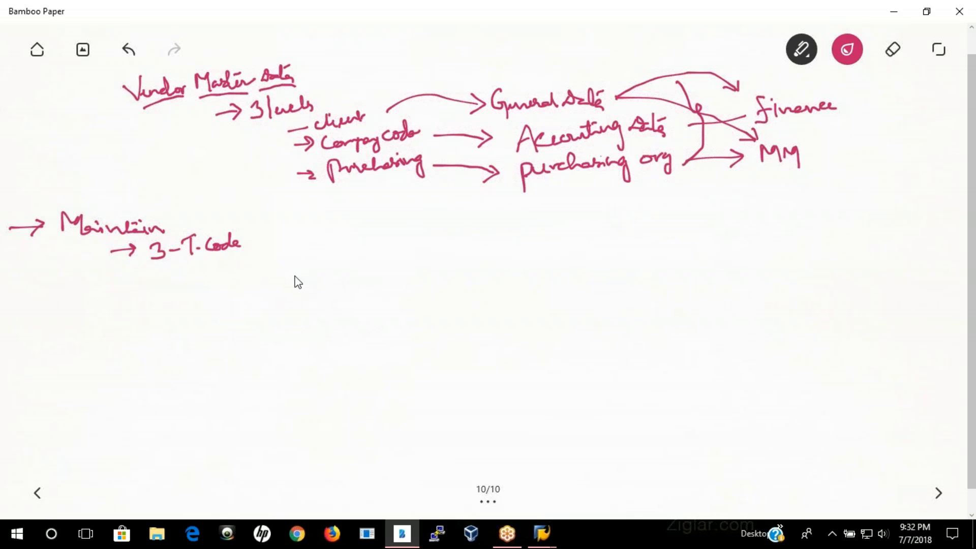
drag(178, 278, 206, 281)
mouse_move(234, 275)
mouse_down()
mouse_move(312, 267)
mouse_move(305, 287)
mouse_move(289, 255)
mouse_move(249, 283)
mouse_up()
drag(330, 267, 412, 260)
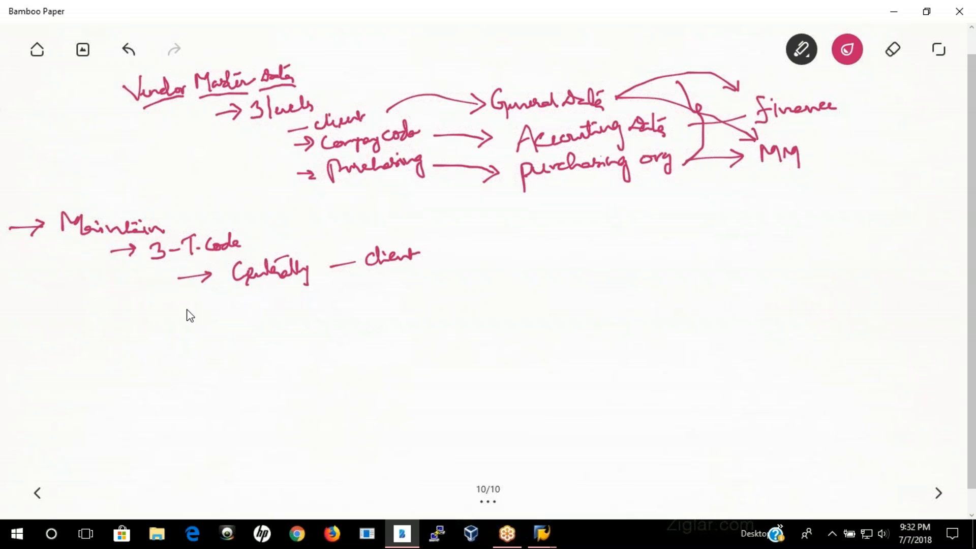
Step: Add the arrowed entries "Company Code" and "Purchasing" below the Centrally entry
drag(184, 306, 216, 305)
mouse_move(204, 299)
mouse_down()
mouse_move(206, 316)
mouse_move(306, 308)
mouse_up()
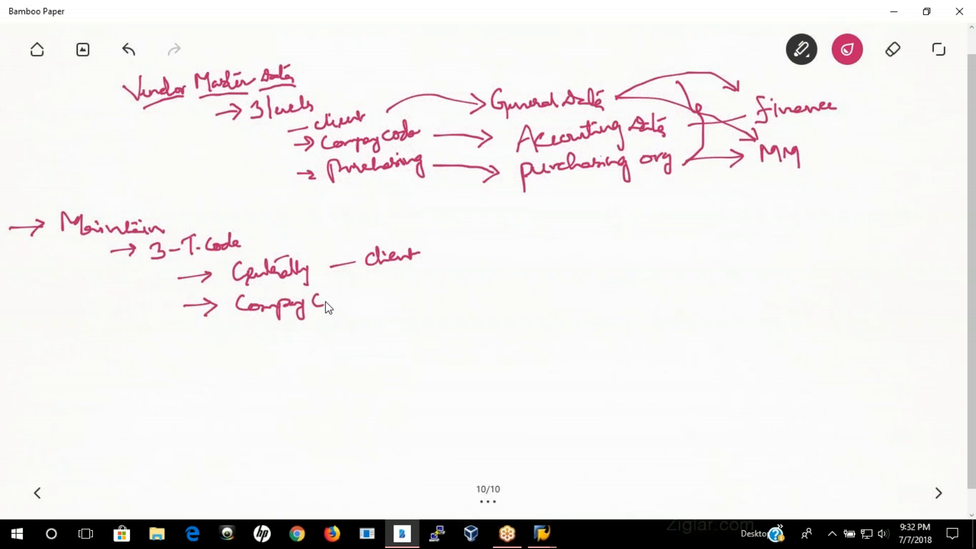
drag(343, 305, 349, 308)
mouse_move(186, 342)
mouse_down()
mouse_move(247, 351)
mouse_move(264, 335)
mouse_move(339, 331)
mouse_up()
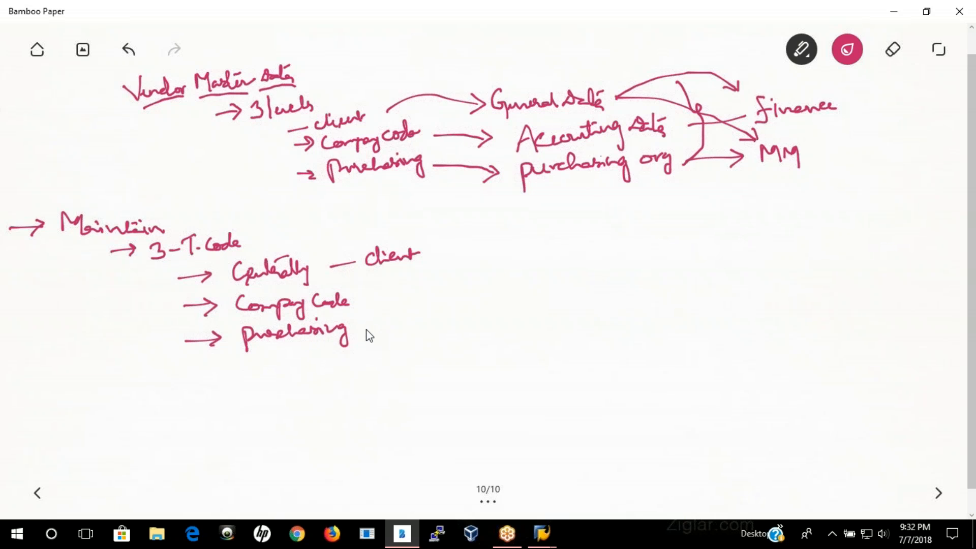
Step: Assign code XK01 to the Centrally – client entry and draw an arrow to it from a bracket under the data types
mouse_move(428, 255)
mouse_down()
mouse_move(496, 262)
mouse_move(479, 263)
mouse_move(498, 251)
mouse_move(537, 254)
mouse_move(528, 243)
mouse_move(558, 257)
mouse_up()
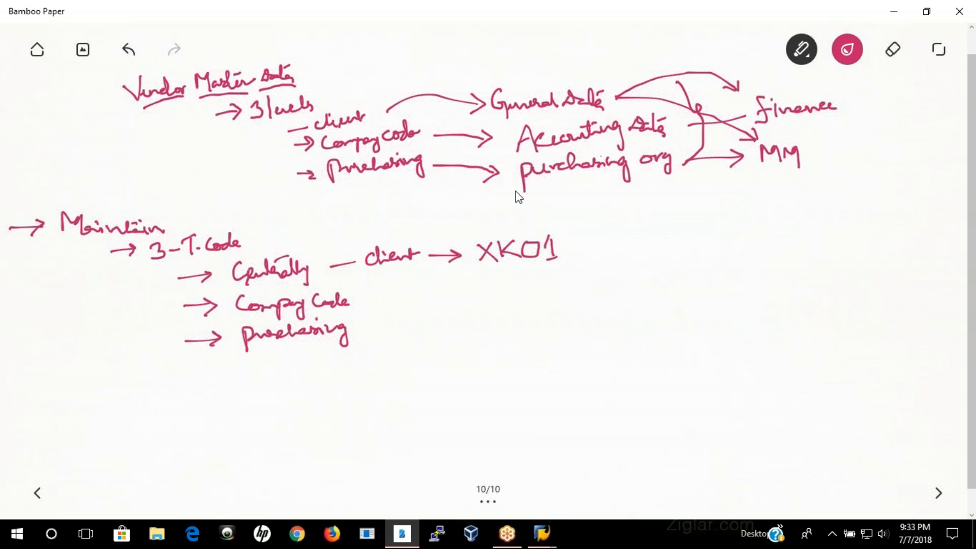
drag(542, 202, 594, 204)
mouse_move(667, 172)
mouse_down()
mouse_move(628, 222)
mouse_move(584, 243)
mouse_move(594, 243)
mouse_up()
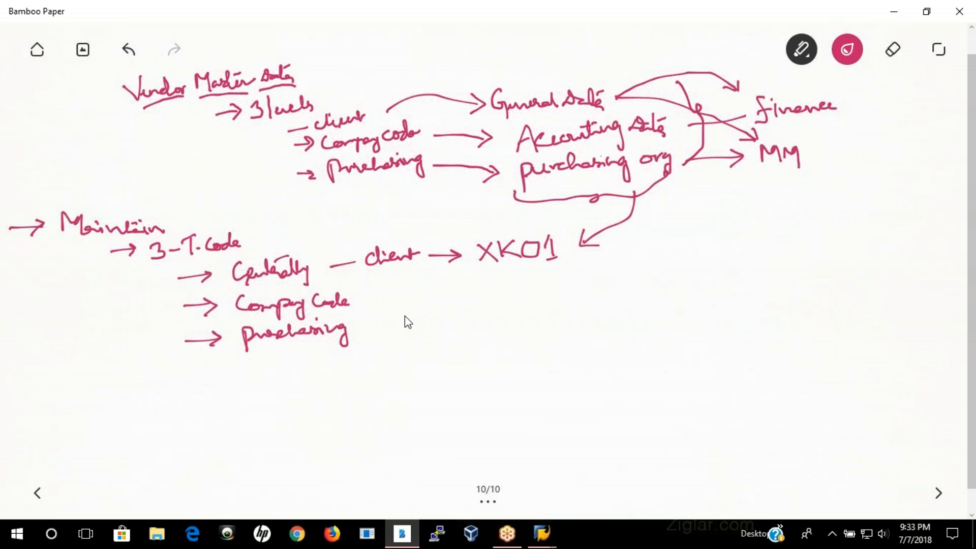
Step: Extend the lower Company Code entry with an arrow to "fi" and the transaction code FK01
drag(366, 302, 419, 285)
mouse_move(409, 299)
mouse_down()
mouse_move(492, 296)
mouse_move(501, 274)
mouse_move(506, 296)
mouse_move(535, 278)
mouse_move(551, 291)
mouse_move(553, 271)
mouse_move(560, 291)
mouse_up()
click(425, 290)
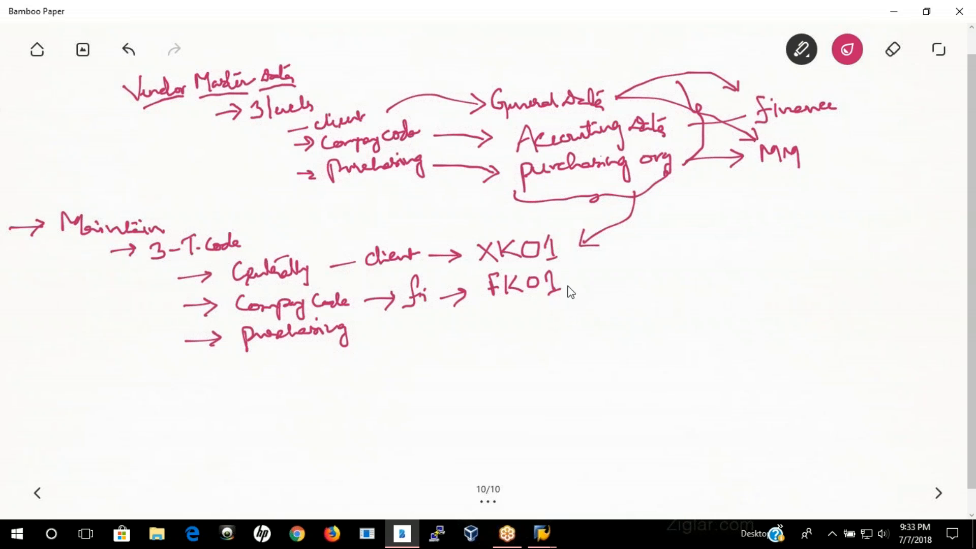
Step: Change the ink to blue and draw arrows from Accounting Data and General Data down to FK01
click(847, 51)
click(847, 169)
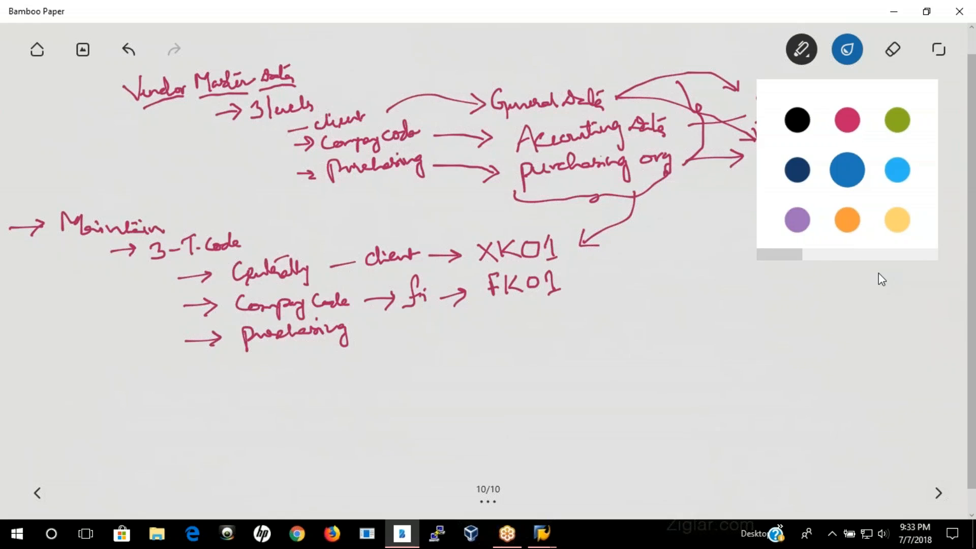
click(878, 273)
mouse_move(666, 130)
mouse_down()
mouse_move(706, 168)
mouse_move(588, 263)
mouse_up()
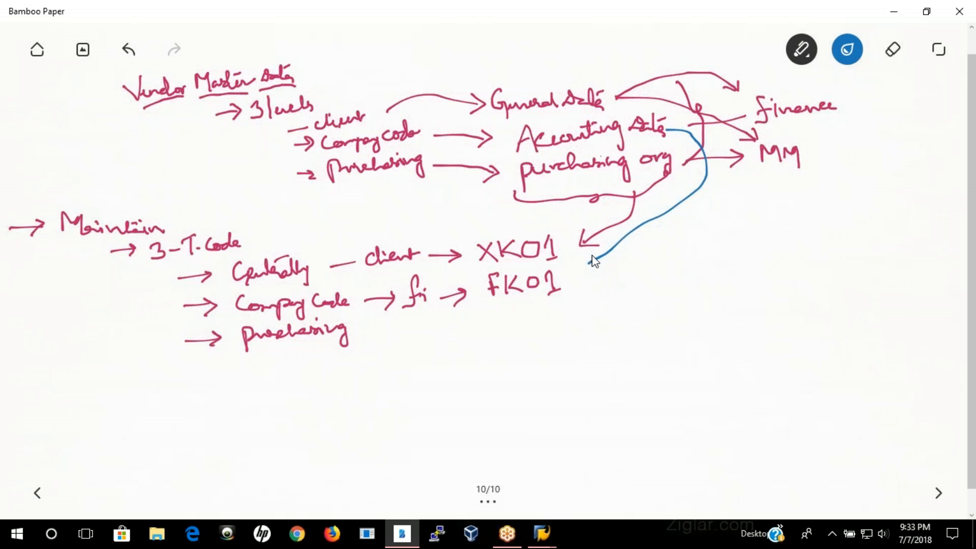
mouse_move(609, 102)
mouse_down()
mouse_move(710, 144)
mouse_move(712, 207)
mouse_up()
drag(597, 281, 613, 284)
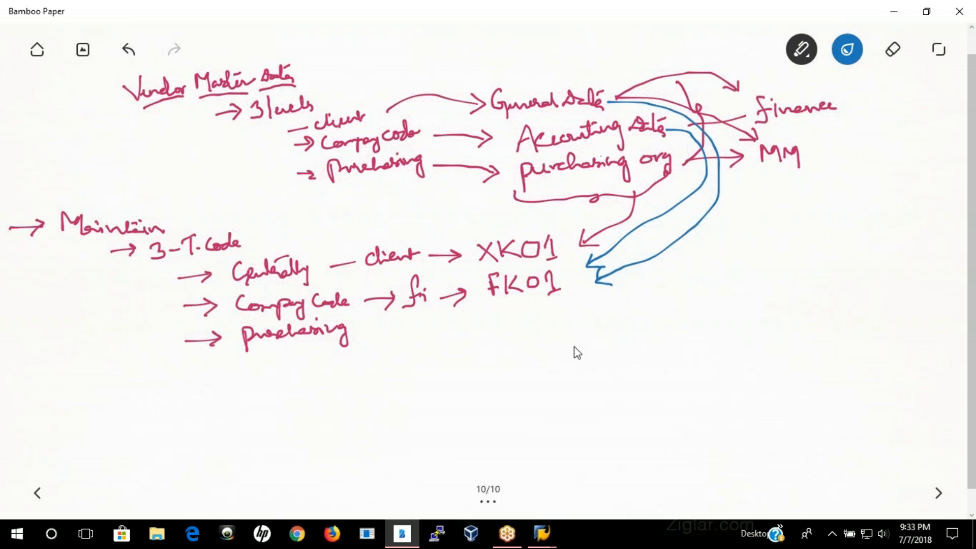
Step: Change the ink back to crimson and extend the lower Purchasing entry with "MM" followed by another arrow
click(847, 49)
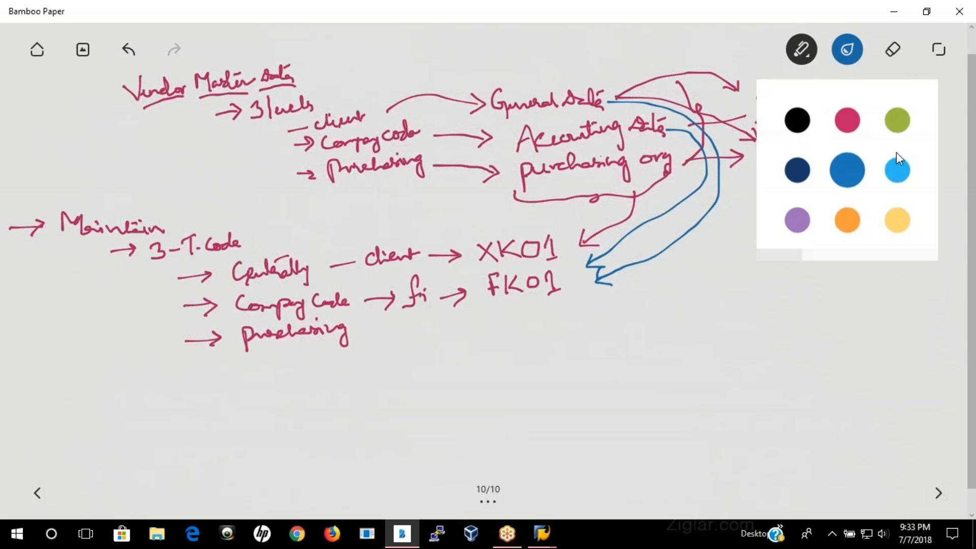
click(847, 120)
click(364, 336)
mouse_move(363, 334)
mouse_down()
mouse_move(411, 327)
mouse_move(438, 339)
mouse_up()
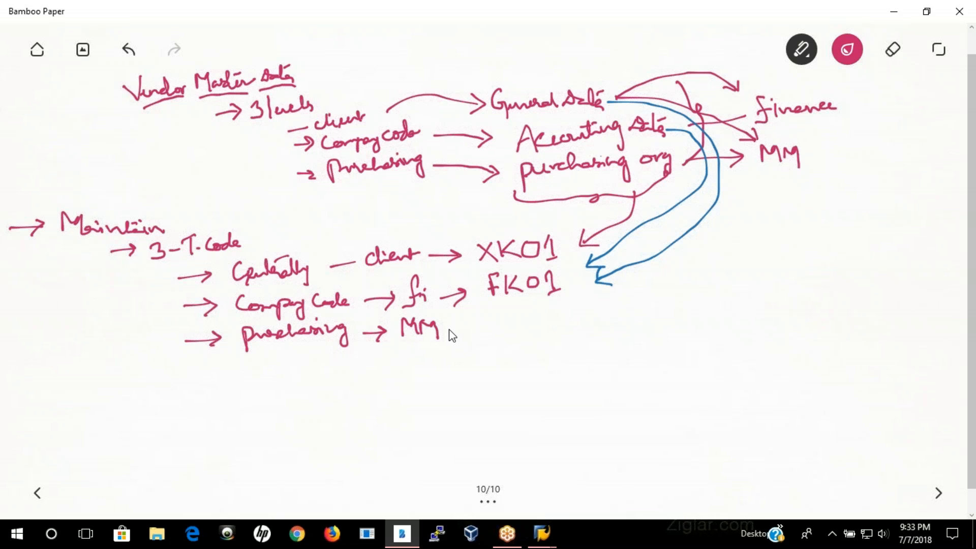
drag(475, 326, 477, 324)
Step: Change the ink to blue and draw arrows from General Data and Purchasing org down to the Purchasing – MM row
click(845, 59)
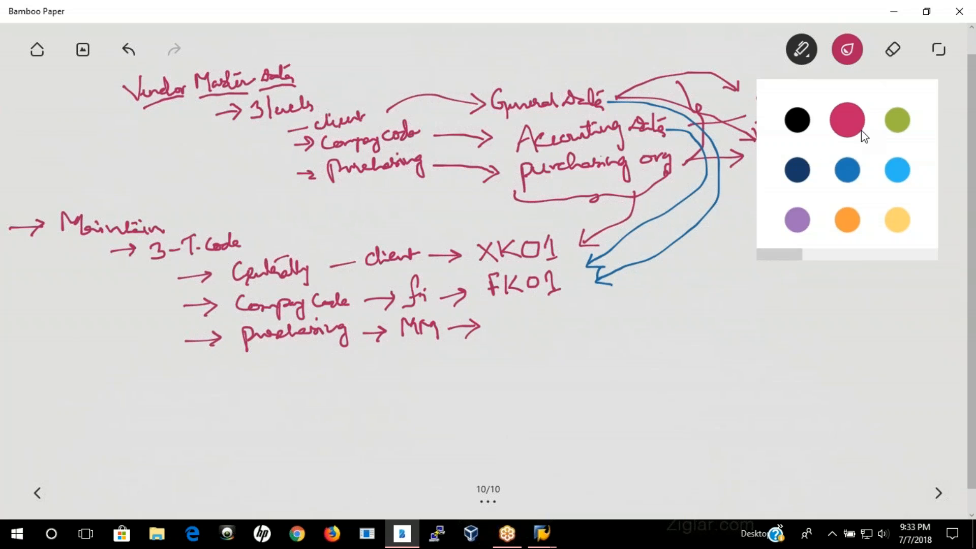
click(846, 166)
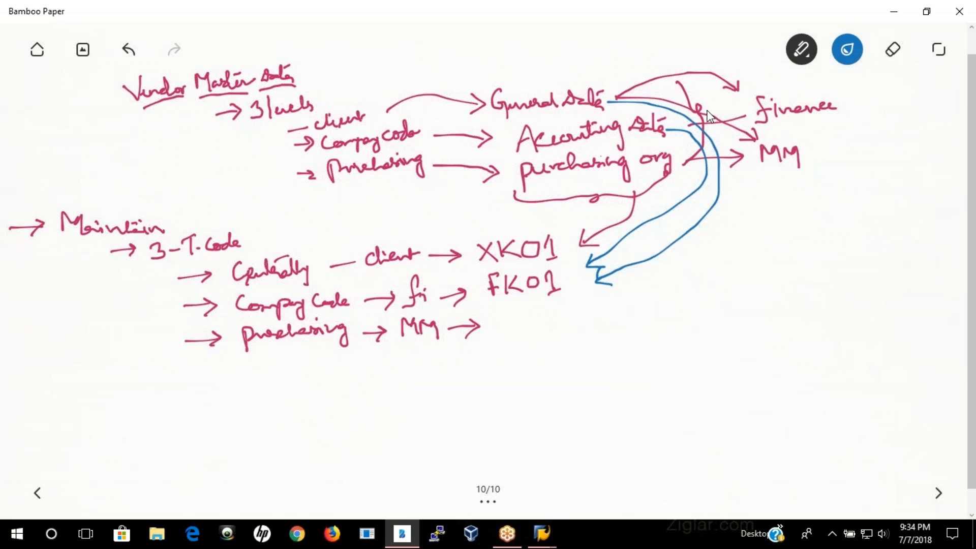
mouse_move(605, 95)
mouse_down()
mouse_move(684, 102)
mouse_move(759, 213)
mouse_move(617, 307)
mouse_move(544, 330)
mouse_move(577, 331)
mouse_up()
mouse_move(707, 162)
mouse_down()
mouse_move(743, 259)
mouse_move(623, 337)
mouse_move(632, 337)
mouse_up()
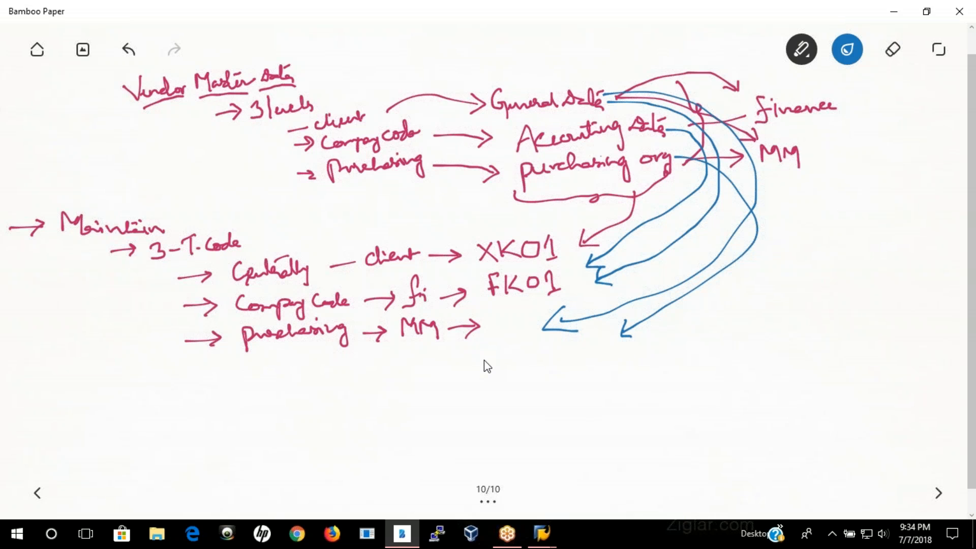
Step: Change the ink back to crimson and write the transaction code MK01 for the Purchasing – MM entry
click(847, 49)
click(851, 127)
click(486, 347)
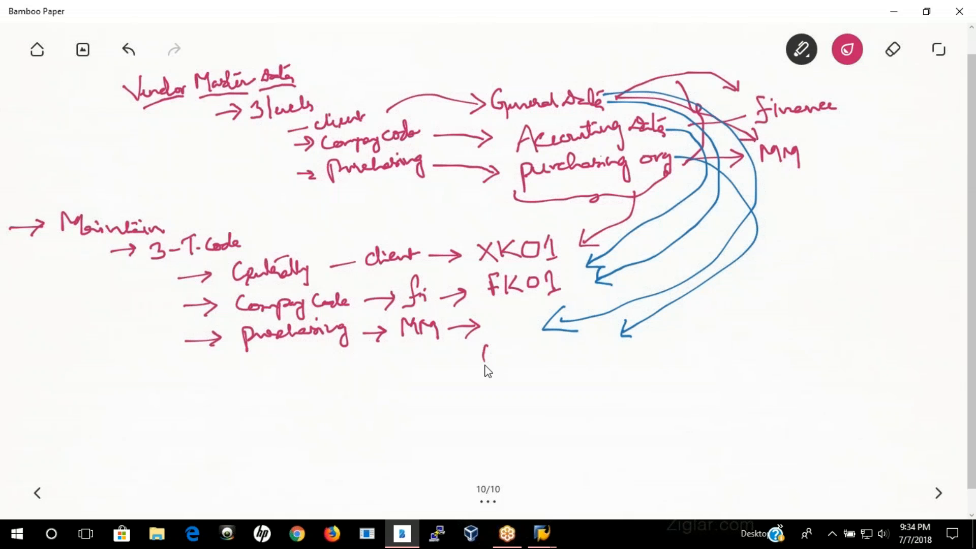
mouse_move(521, 345)
mouse_down()
mouse_move(523, 362)
mouse_move(545, 338)
mouse_up()
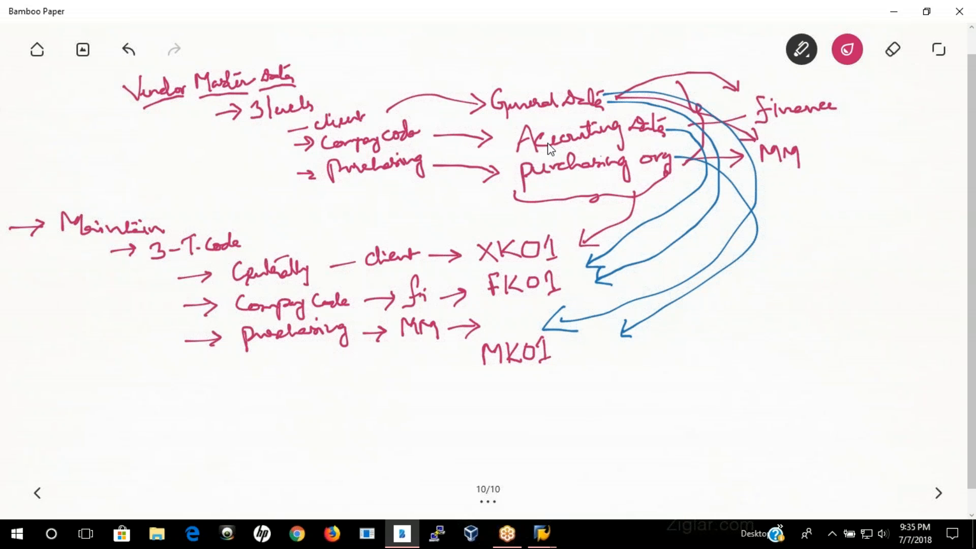
Step: Start a new page and draw a box labelled "Nestle" with an arrow down to a box labelled "Birla"
click(939, 494)
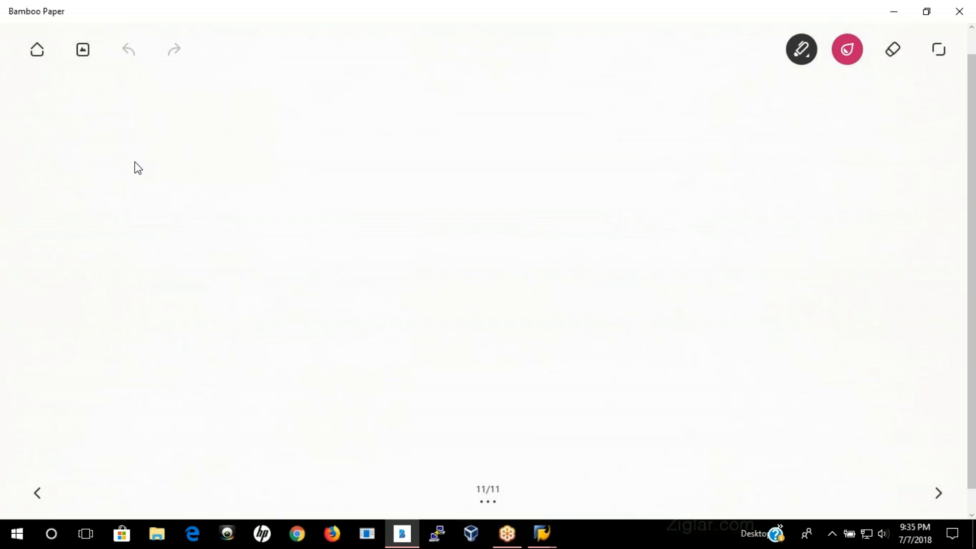
mouse_move(436, 75)
mouse_down()
mouse_move(473, 87)
mouse_move(483, 71)
mouse_move(487, 88)
mouse_move(486, 69)
mouse_move(500, 79)
mouse_up()
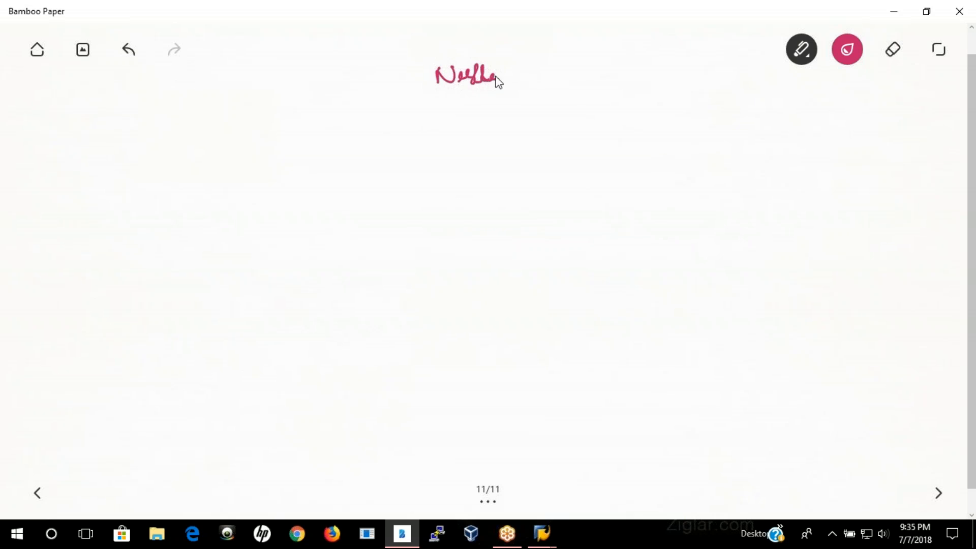
mouse_move(425, 64)
mouse_down()
mouse_move(505, 61)
mouse_move(506, 91)
mouse_move(433, 99)
mouse_move(464, 113)
mouse_move(458, 127)
mouse_move(478, 155)
mouse_move(500, 148)
mouse_move(451, 135)
mouse_move(436, 159)
mouse_move(479, 144)
mouse_move(501, 151)
mouse_up()
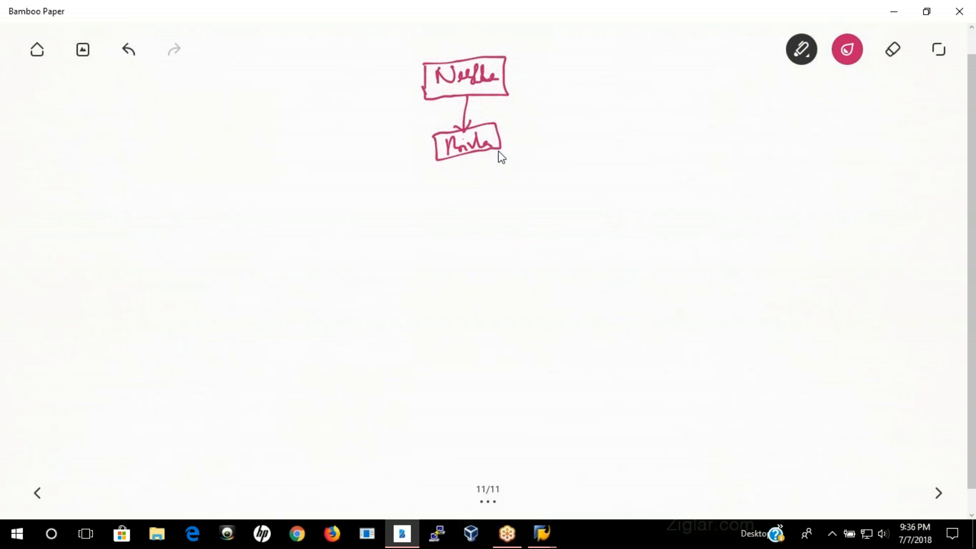
Step: Draw an arrow from the lower box to the note "H.O" with "N.Y" written beneath it
mouse_move(497, 137)
mouse_down()
mouse_move(526, 160)
mouse_move(563, 146)
mouse_up()
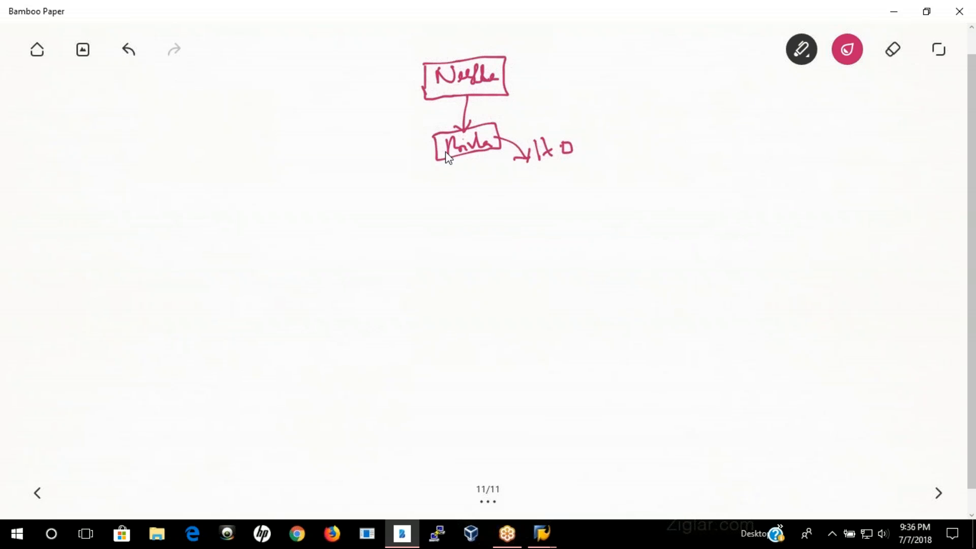
mouse_move(535, 174)
mouse_down()
mouse_move(532, 185)
mouse_move(557, 186)
mouse_up()
click(545, 180)
Step: Branch the lower box to a connected column of three boxes labelled Texas, Florida and Chicago
mouse_move(434, 153)
mouse_down()
mouse_move(349, 161)
mouse_move(328, 224)
mouse_move(379, 220)
mouse_move(364, 189)
mouse_move(325, 192)
mouse_up()
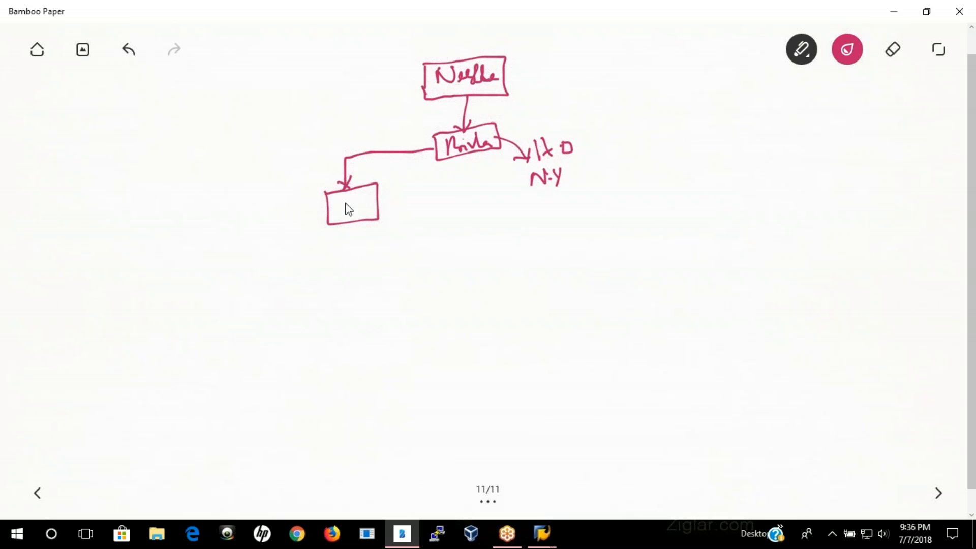
mouse_move(340, 202)
mouse_down()
mouse_move(341, 221)
mouse_move(346, 204)
mouse_move(360, 218)
mouse_move(383, 212)
mouse_move(335, 272)
mouse_move(386, 277)
mouse_move(386, 243)
mouse_move(332, 245)
mouse_move(345, 268)
mouse_move(350, 248)
mouse_move(368, 268)
mouse_up()
mouse_move(379, 268)
mouse_down()
mouse_move(385, 249)
mouse_move(405, 264)
mouse_move(362, 301)
mouse_move(395, 334)
mouse_up()
mouse_move(395, 300)
mouse_down()
mouse_move(341, 304)
mouse_move(376, 322)
mouse_up()
drag(378, 313, 412, 315)
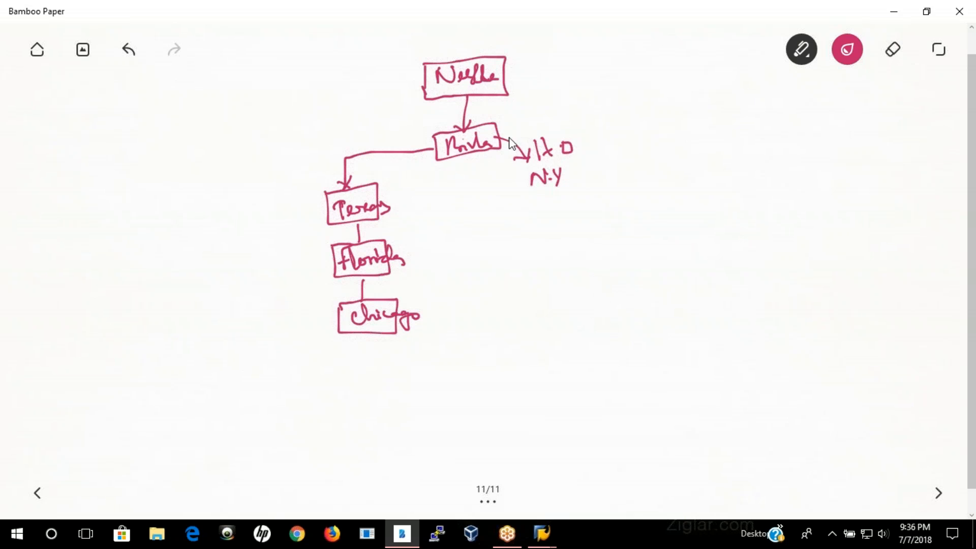
Step: Branch the Birla box to a framed note "Billing section (New Jersey)" and write "finance" beside the frame
drag(501, 135, 639, 135)
mouse_move(642, 173)
mouse_down()
mouse_move(653, 179)
mouse_move(651, 224)
mouse_move(712, 208)
mouse_move(728, 191)
mouse_move(749, 205)
mouse_up()
click(650, 208)
mouse_move(702, 242)
mouse_down()
mouse_move(701, 233)
mouse_move(717, 241)
mouse_move(733, 234)
mouse_move(743, 245)
mouse_move(769, 224)
mouse_move(775, 246)
mouse_move(782, 218)
mouse_move(783, 242)
mouse_move(699, 224)
mouse_up()
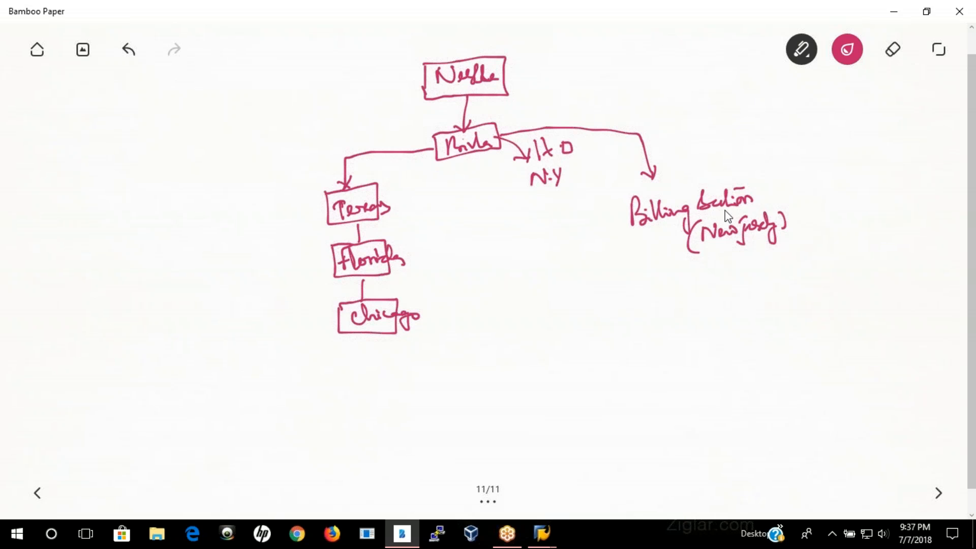
mouse_move(627, 200)
mouse_down()
mouse_move(625, 264)
mouse_move(738, 274)
mouse_move(810, 208)
mouse_move(738, 182)
mouse_move(602, 204)
mouse_up()
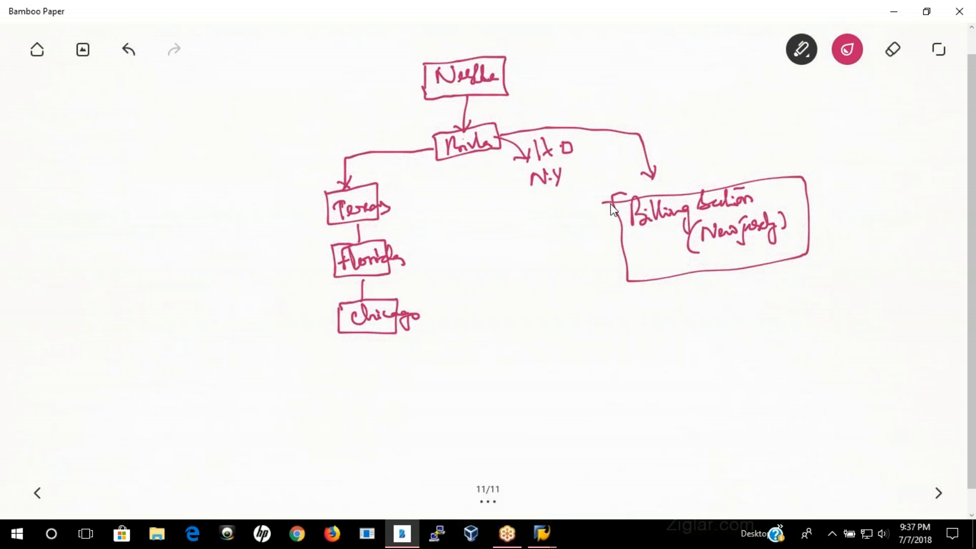
mouse_move(840, 217)
mouse_down()
mouse_move(846, 189)
mouse_move(848, 213)
mouse_move(897, 207)
mouse_up()
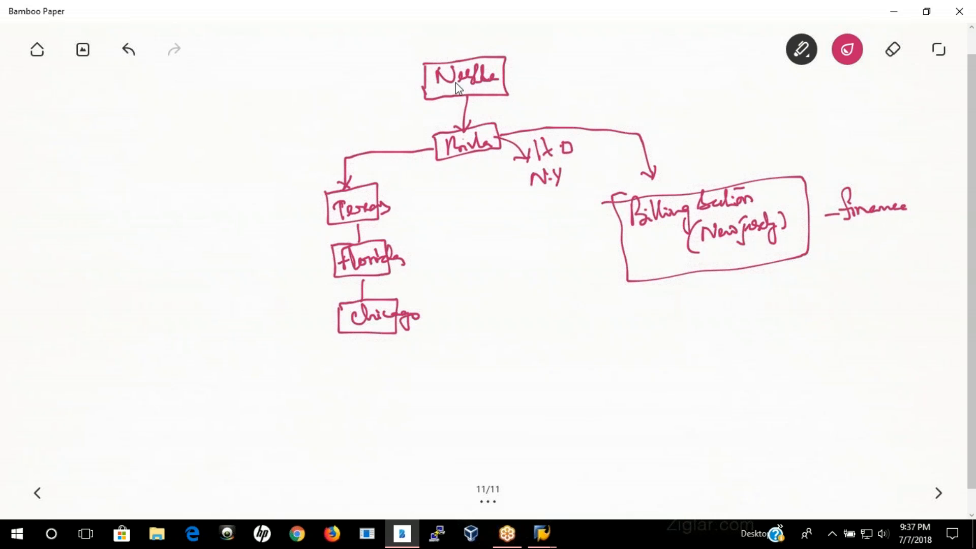
Step: Label the Nestle-to-Birla arrow "order" and draw an arrow from Birla to the word "Vendor" written in navy ink
mouse_move(480, 109)
mouse_down()
mouse_move(495, 118)
mouse_move(524, 109)
mouse_up()
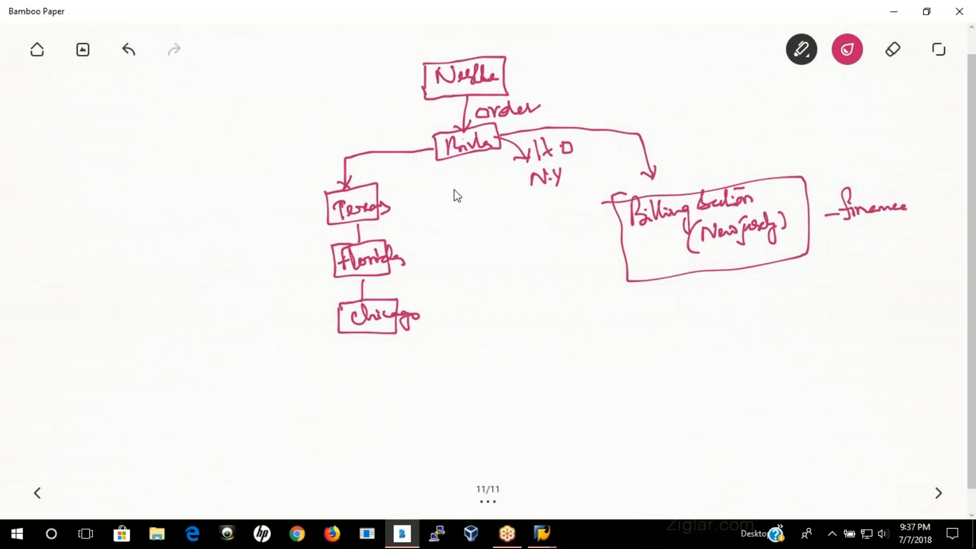
drag(497, 133, 584, 101)
click(848, 50)
click(797, 170)
mouse_move(599, 93)
mouse_down()
mouse_move(663, 101)
mouse_move(674, 89)
mouse_up()
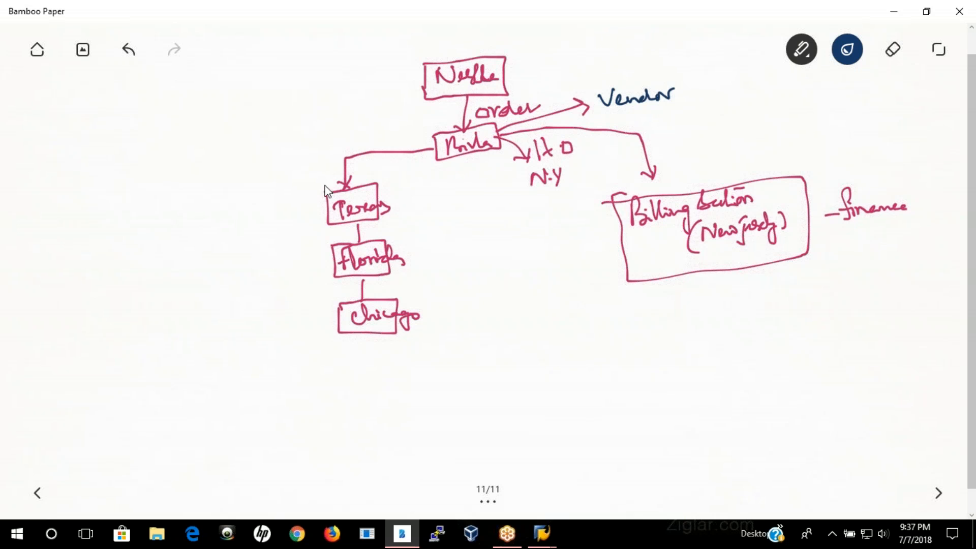
Step: Bracket the Texas, Florida and Chicago boxes with a navy brace and write "Goods Suppliers" beside them in medium blue
drag(304, 290, 326, 349)
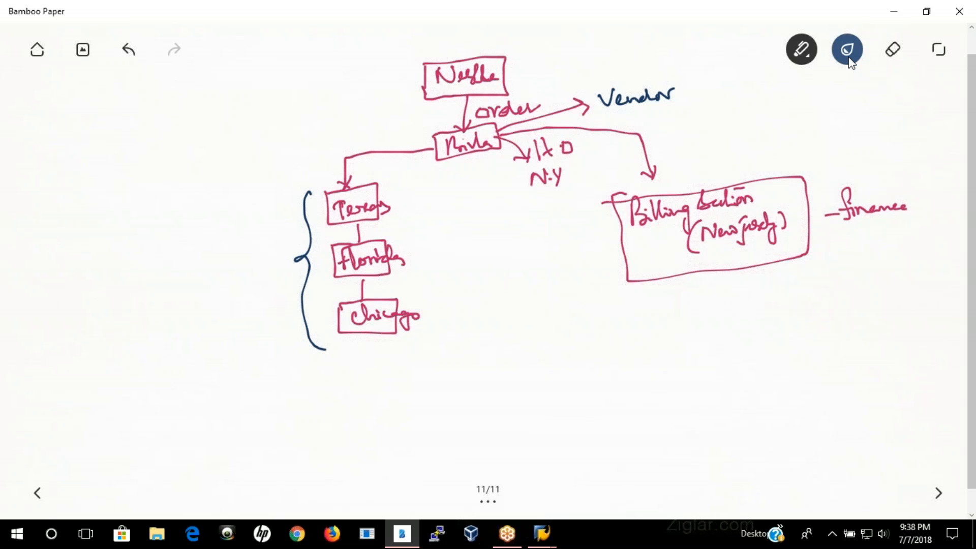
click(848, 56)
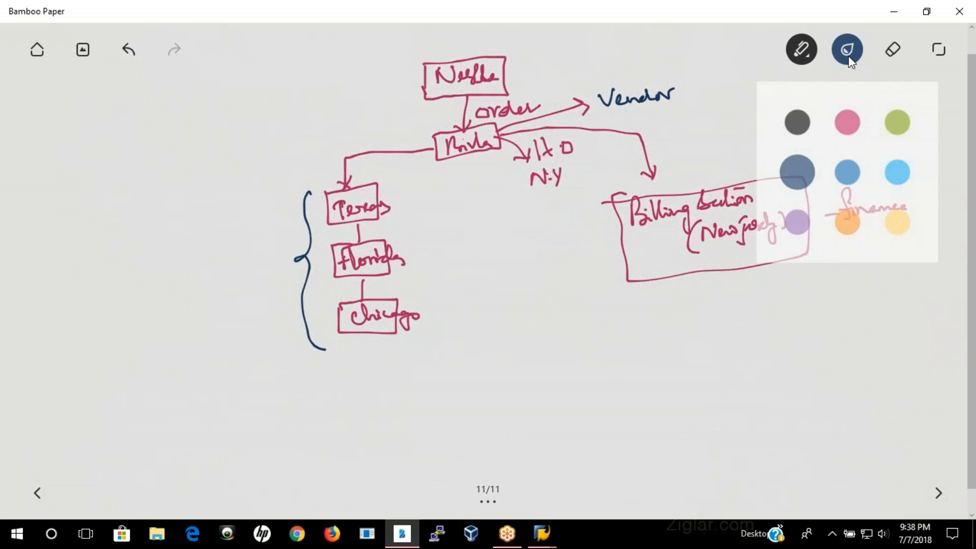
click(857, 184)
click(881, 308)
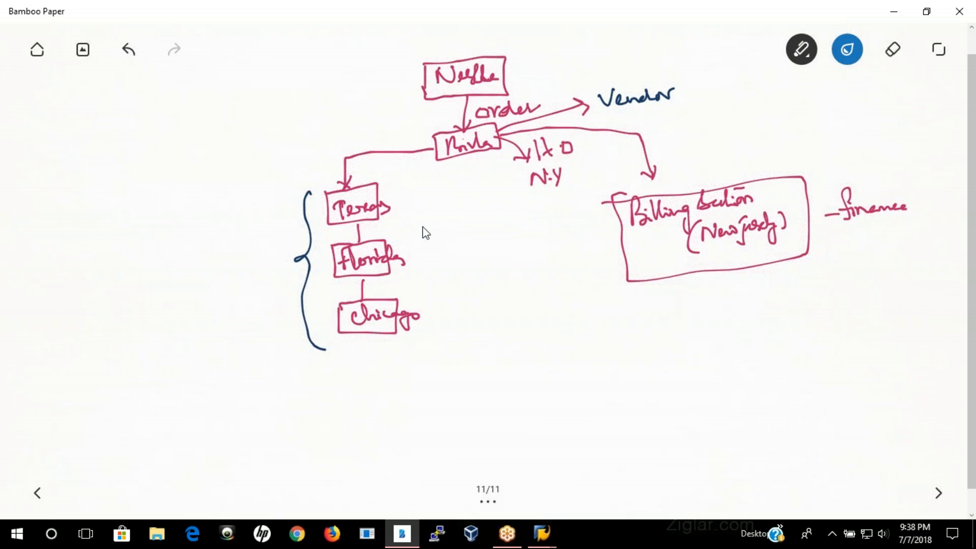
mouse_move(422, 252)
mouse_down()
mouse_move(459, 235)
mouse_move(472, 257)
mouse_move(453, 290)
mouse_move(463, 298)
mouse_move(511, 274)
mouse_up()
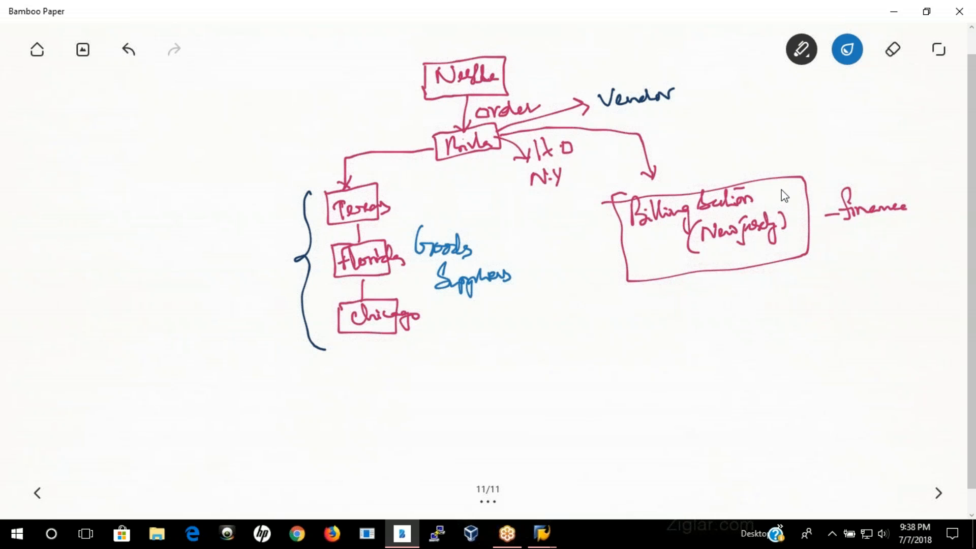
Step: Write "Invoice presented by" in green below the billing section frame and "Alternative payee" in purple beneath it with a connecting line
click(851, 54)
click(898, 124)
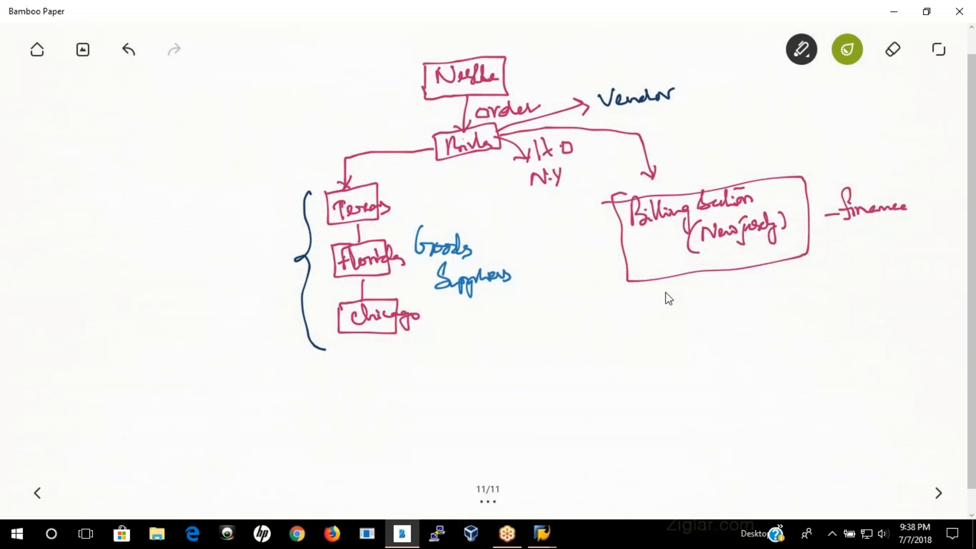
mouse_move(668, 287)
mouse_down()
mouse_move(669, 302)
mouse_move(728, 292)
mouse_move(732, 303)
mouse_move(814, 291)
mouse_move(806, 284)
mouse_move(823, 270)
mouse_move(839, 307)
mouse_up()
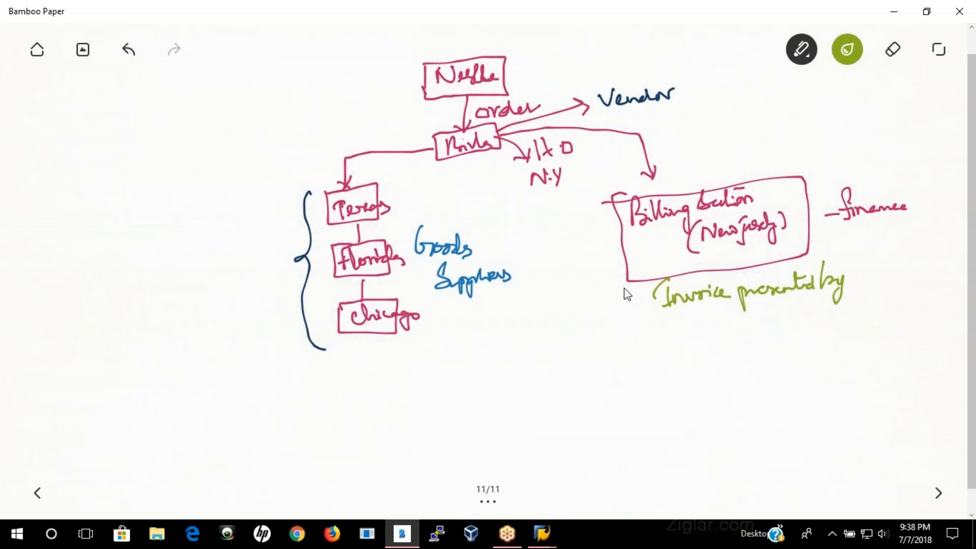
click(847, 49)
click(798, 219)
mouse_move(616, 277)
mouse_down()
mouse_move(608, 335)
mouse_move(640, 350)
mouse_move(691, 342)
mouse_move(700, 332)
mouse_move(710, 339)
mouse_move(677, 338)
mouse_move(729, 351)
mouse_move(773, 322)
mouse_up()
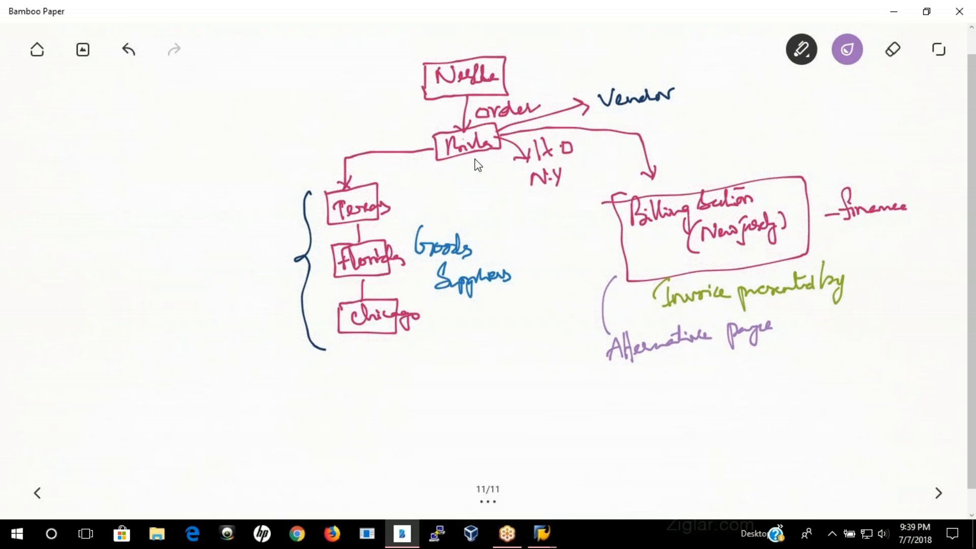
Step: Draw a purple arrow down from the Birla box and write "Forwarding Agents" in black at its tip
drag(483, 155, 545, 322)
click(846, 63)
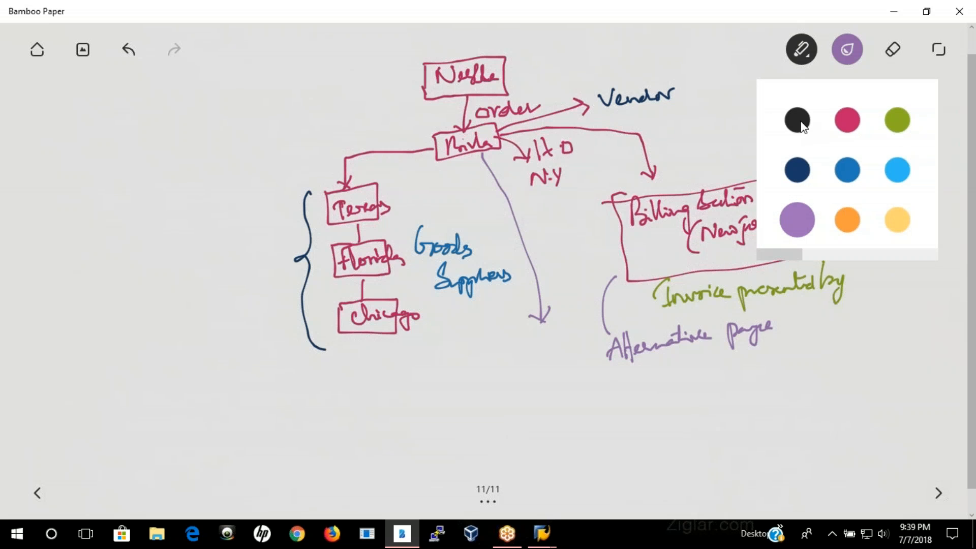
click(797, 122)
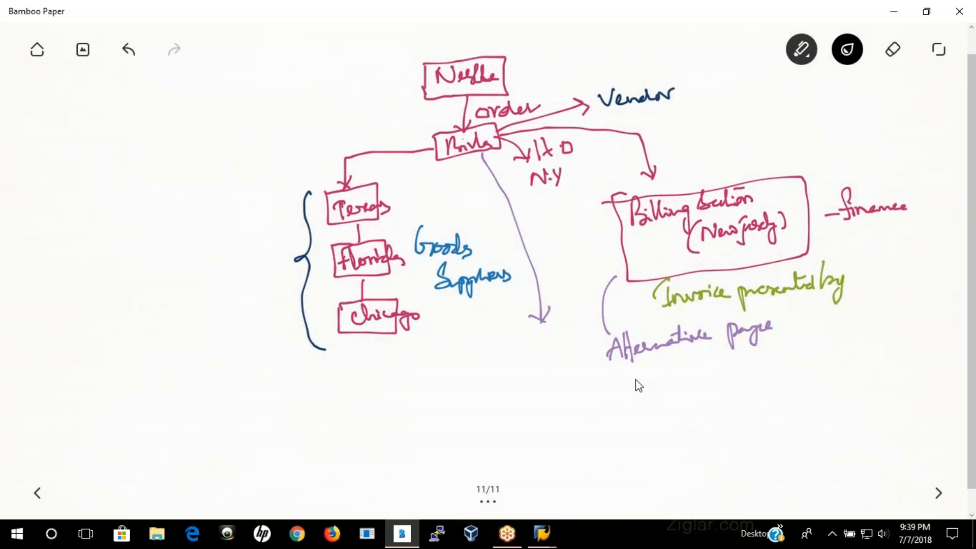
mouse_move(440, 360)
mouse_down()
mouse_move(443, 381)
mouse_move(441, 362)
mouse_move(449, 375)
mouse_move(525, 364)
mouse_move(533, 380)
mouse_up()
click(455, 370)
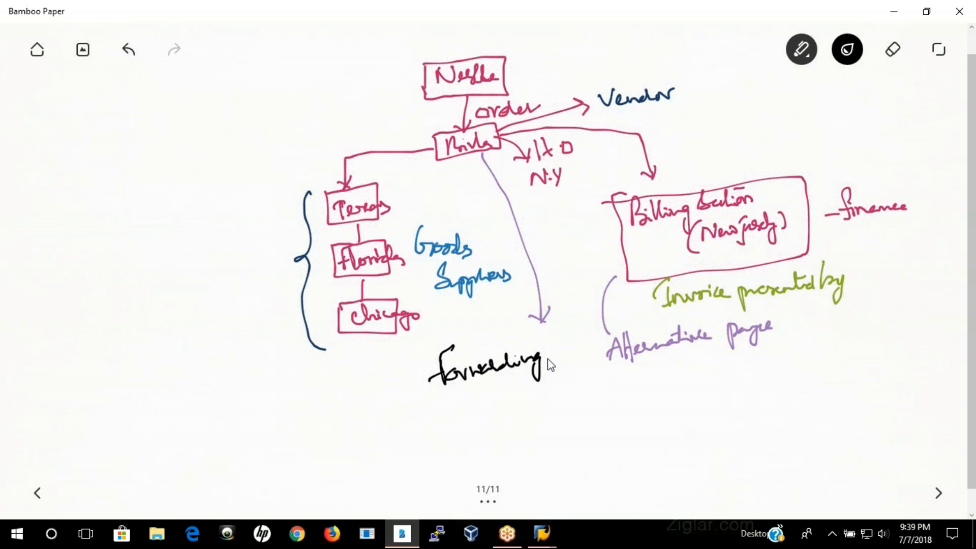
mouse_move(553, 338)
mouse_down()
mouse_move(564, 358)
mouse_move(591, 348)
mouse_up()
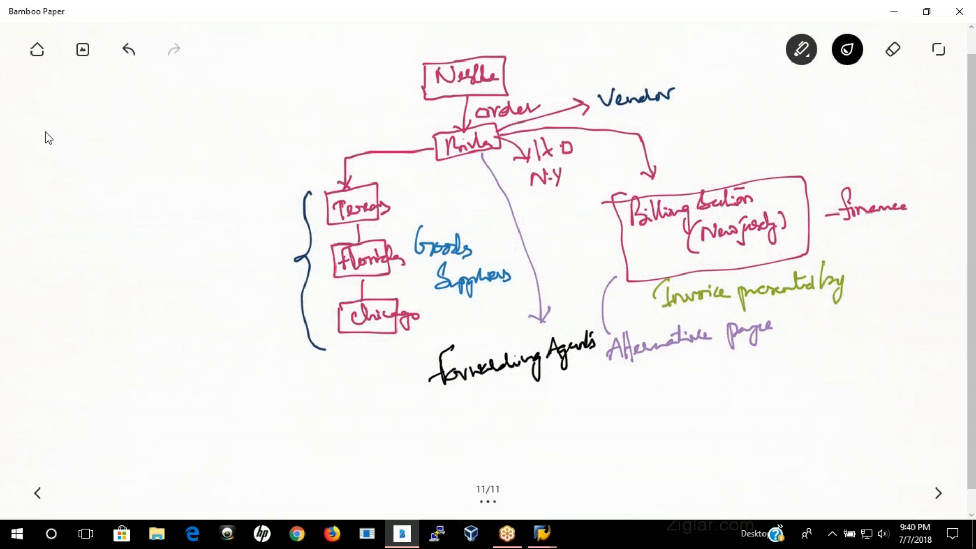
Step: Write the underlined heading "Partner Roles" and add the codes (VN) beside Vendor and (GS) below Goods Suppliers
mouse_move(50, 110)
mouse_down()
mouse_move(53, 138)
mouse_move(57, 111)
mouse_move(53, 125)
mouse_move(68, 133)
mouse_move(133, 123)
mouse_move(108, 118)
mouse_move(135, 127)
mouse_move(181, 114)
mouse_up()
drag(58, 149, 178, 126)
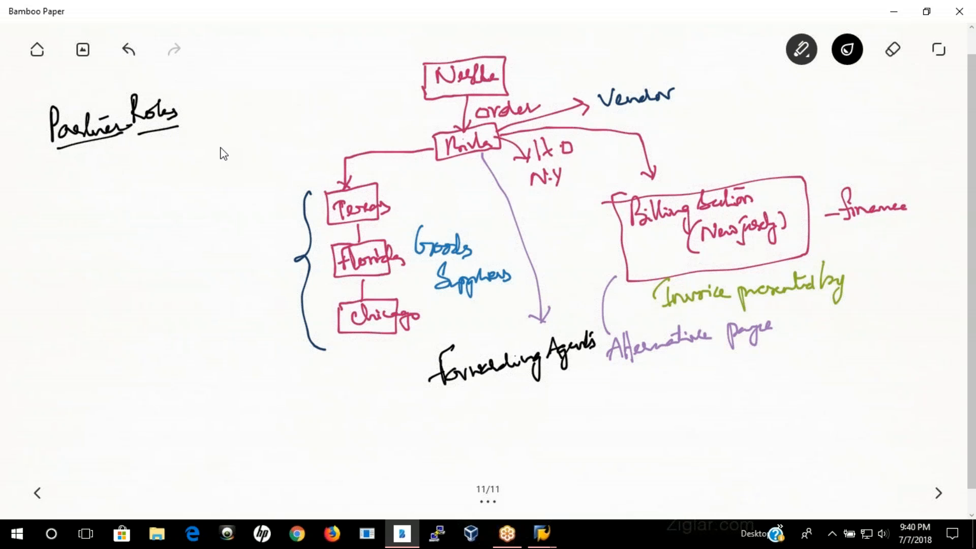
mouse_move(691, 77)
mouse_down()
mouse_move(688, 111)
mouse_move(710, 88)
mouse_move(715, 102)
mouse_move(732, 82)
mouse_move(734, 105)
mouse_up()
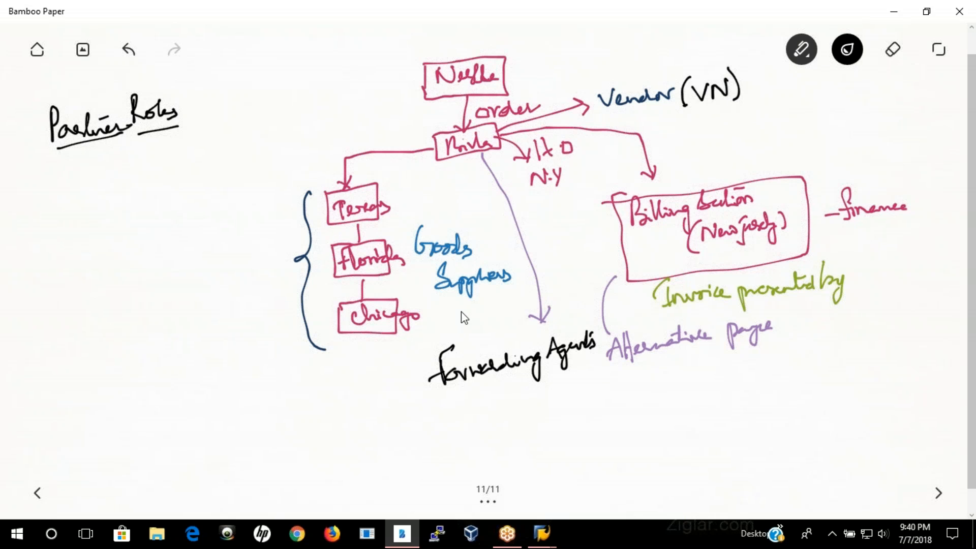
mouse_move(486, 290)
mouse_down()
mouse_move(482, 306)
mouse_move(495, 311)
mouse_move(517, 300)
mouse_move(511, 311)
mouse_move(464, 311)
mouse_move(482, 319)
mouse_up()
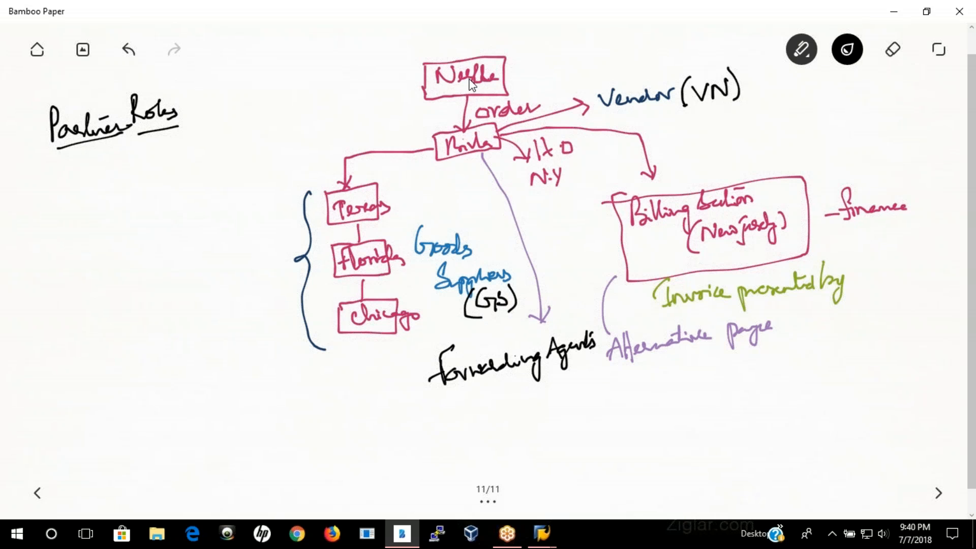
Step: Add the codes (IP) to Invoice presented by, (AP) to Alternative payee and (FA) to Forwarding Agents, and circle the Birla box
mouse_move(863, 266)
mouse_down()
mouse_move(862, 281)
mouse_move(877, 281)
mouse_move(880, 263)
mouse_up()
mouse_move(872, 283)
mouse_down()
mouse_move(892, 288)
mouse_move(894, 277)
mouse_move(898, 291)
mouse_up()
drag(906, 254, 910, 292)
mouse_move(686, 359)
mouse_down()
mouse_move(692, 384)
mouse_move(729, 369)
mouse_move(723, 379)
mouse_up()
mouse_move(492, 391)
mouse_down()
mouse_move(492, 406)
mouse_move(506, 384)
mouse_move(521, 402)
mouse_move(477, 395)
mouse_up()
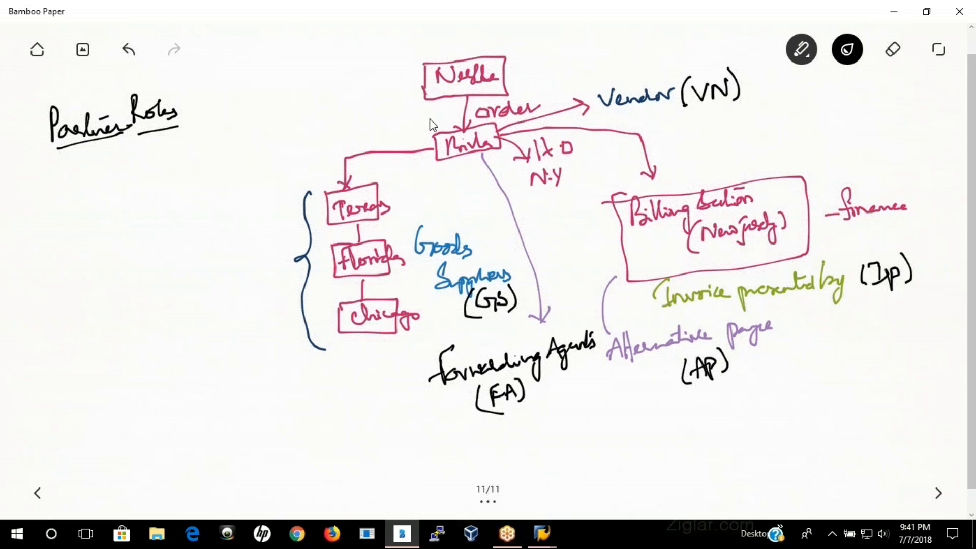
mouse_move(459, 111)
mouse_down()
mouse_move(419, 158)
mouse_move(452, 174)
mouse_move(514, 156)
mouse_move(501, 116)
mouse_move(452, 112)
mouse_up()
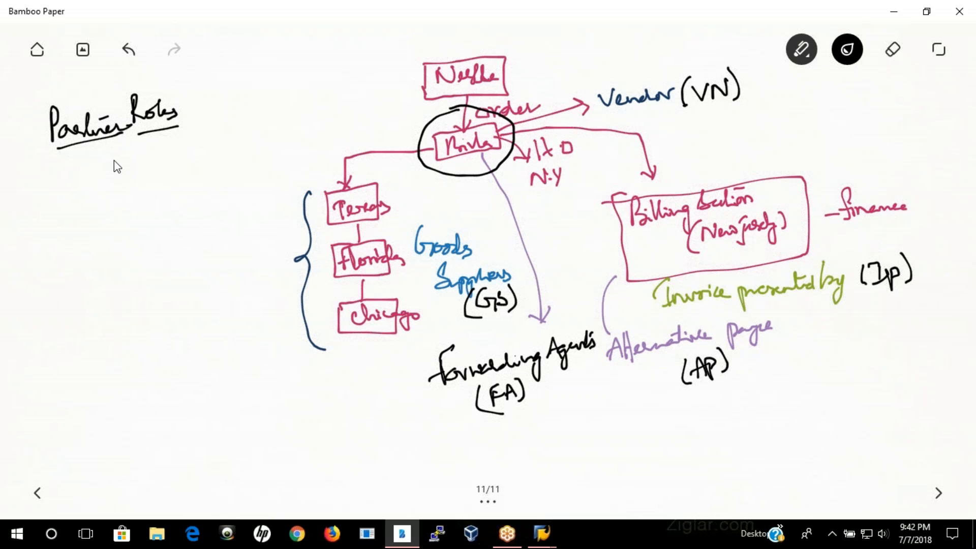
Step: Add a blank page, switch to SAP Logon and open a new logon screen for the second listed connection
click(939, 493)
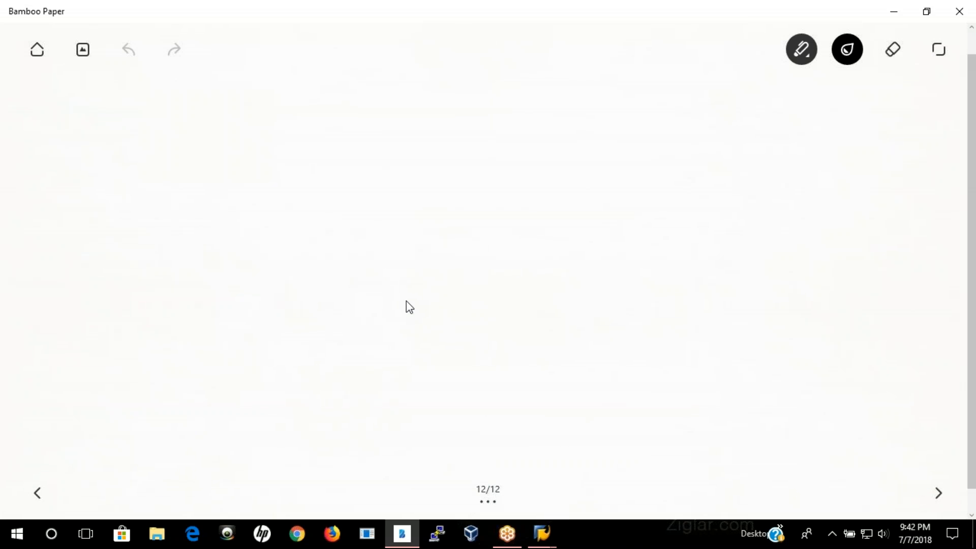
click(545, 535)
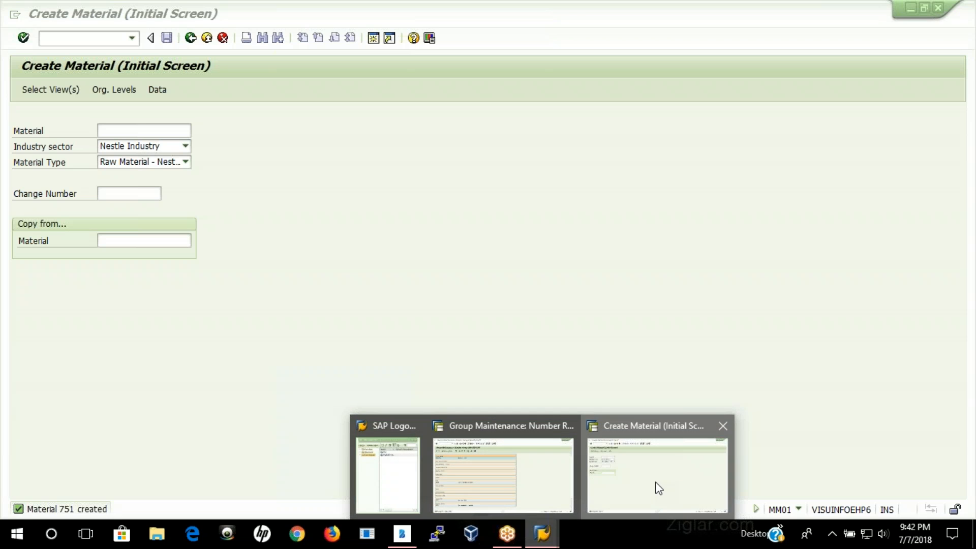
click(654, 487)
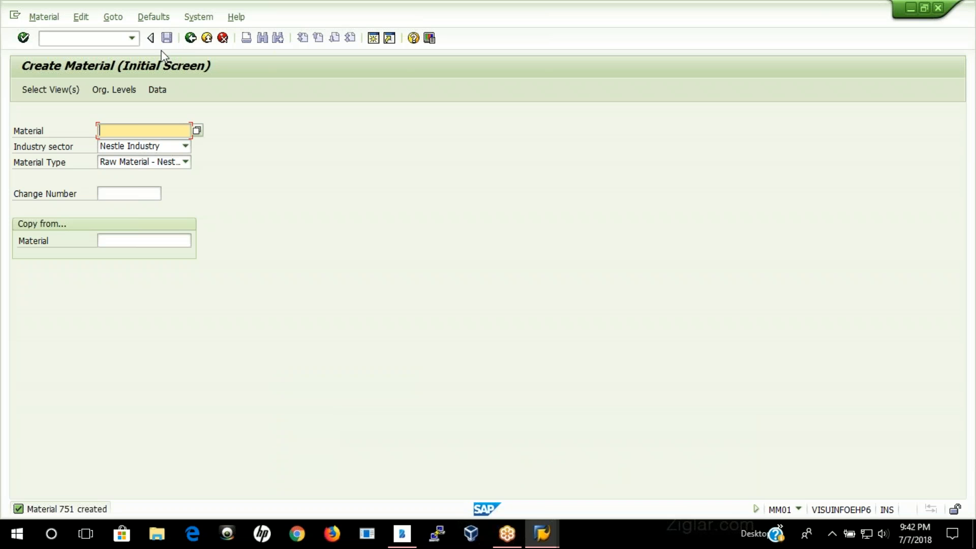
click(190, 38)
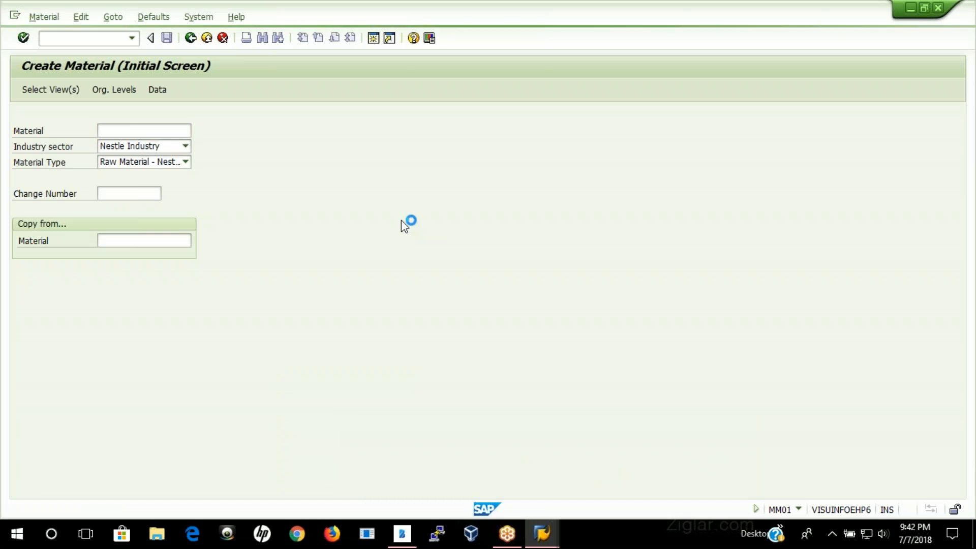
click(542, 534)
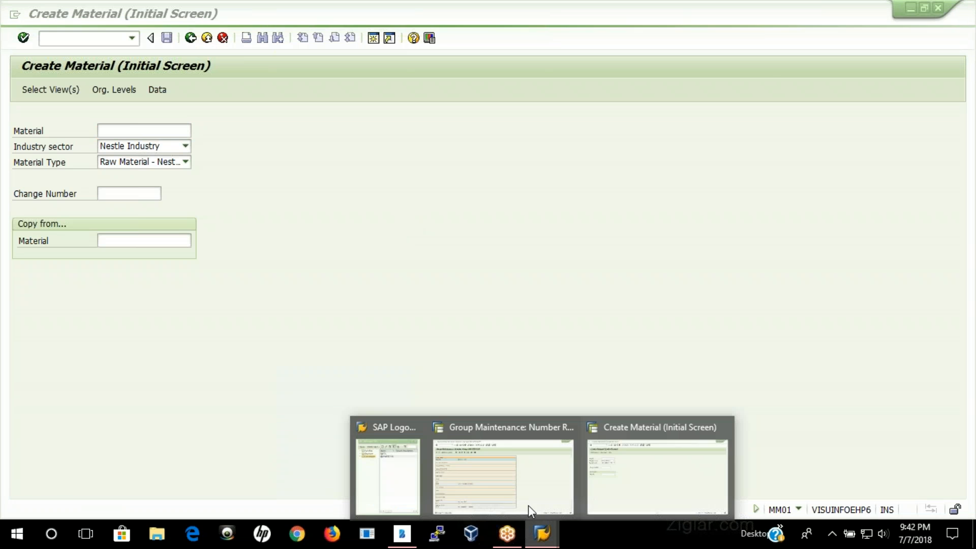
click(398, 474)
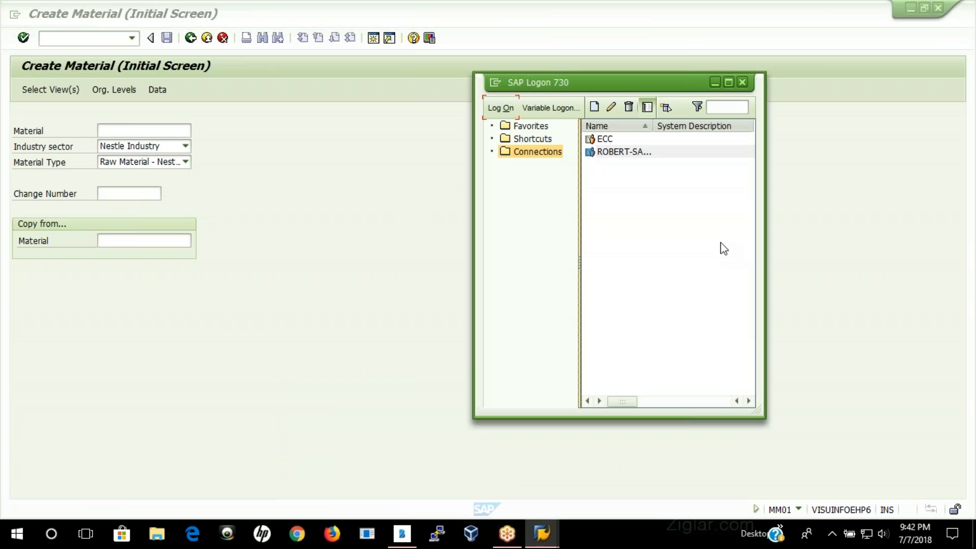
click(621, 152)
click(508, 110)
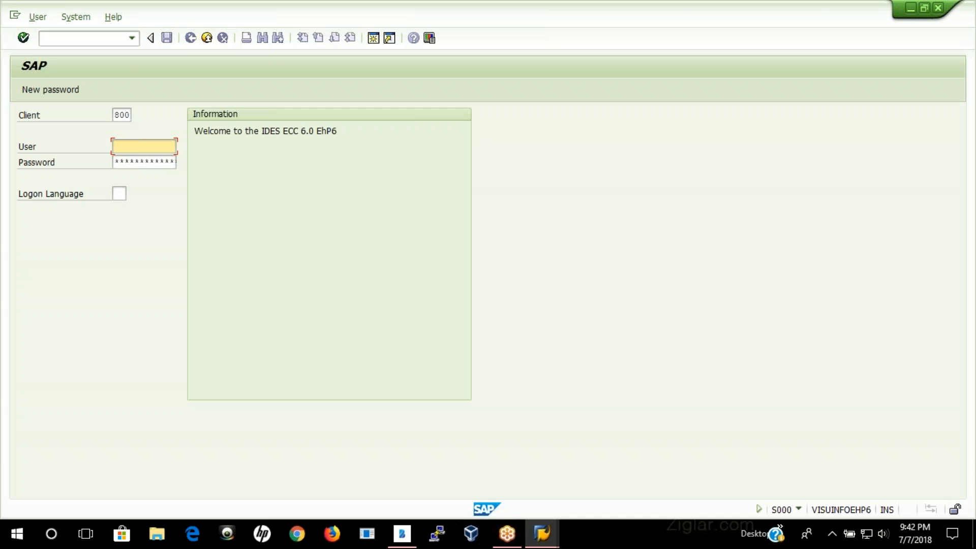
Step: Log on to client 800 as training1 with the account password, continuing without ending the other logons
key(space)
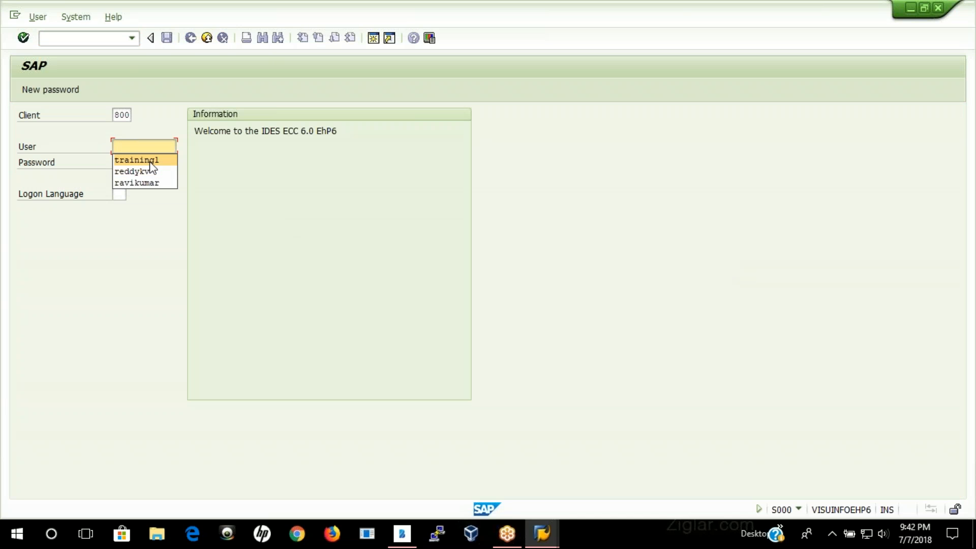
click(148, 159)
key(Tab)
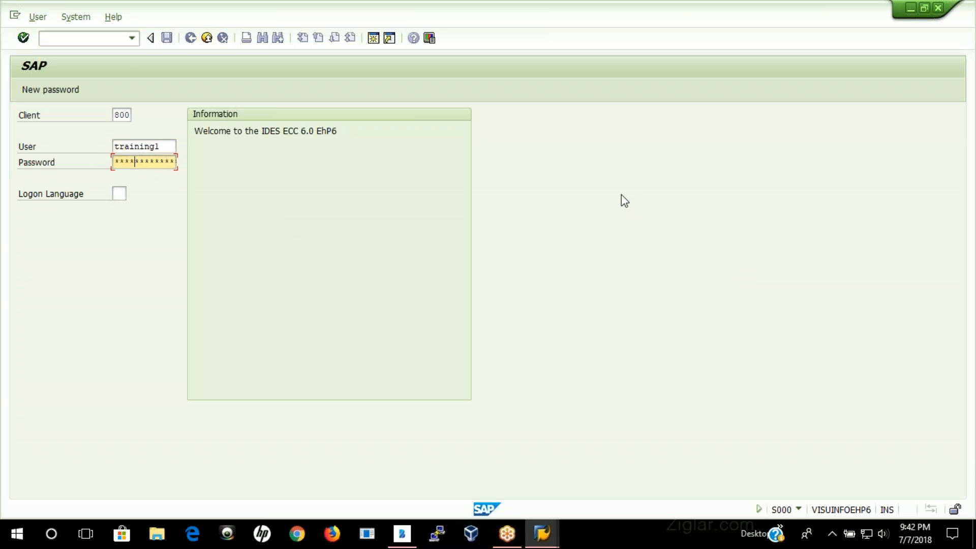
text(****)
key(Return)
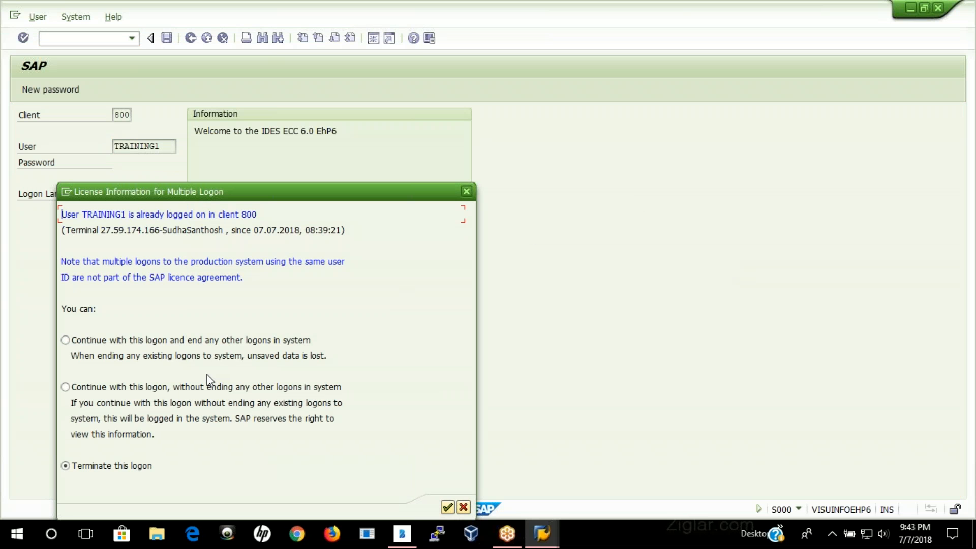
click(189, 392)
click(449, 508)
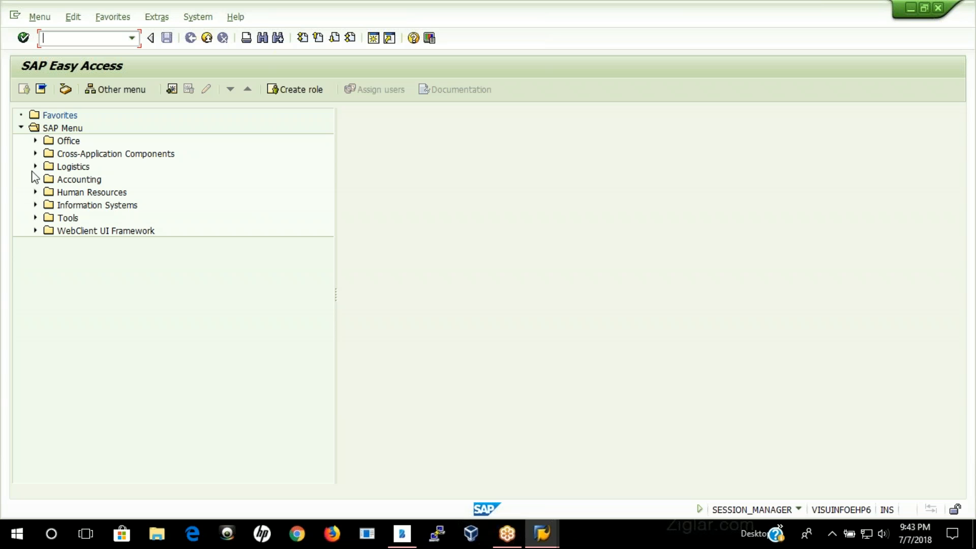
Step: Expand the SAP menu tree through Logistics, Materials Management, Purchasing and Master Data to the Vendor folder's contents
click(35, 167)
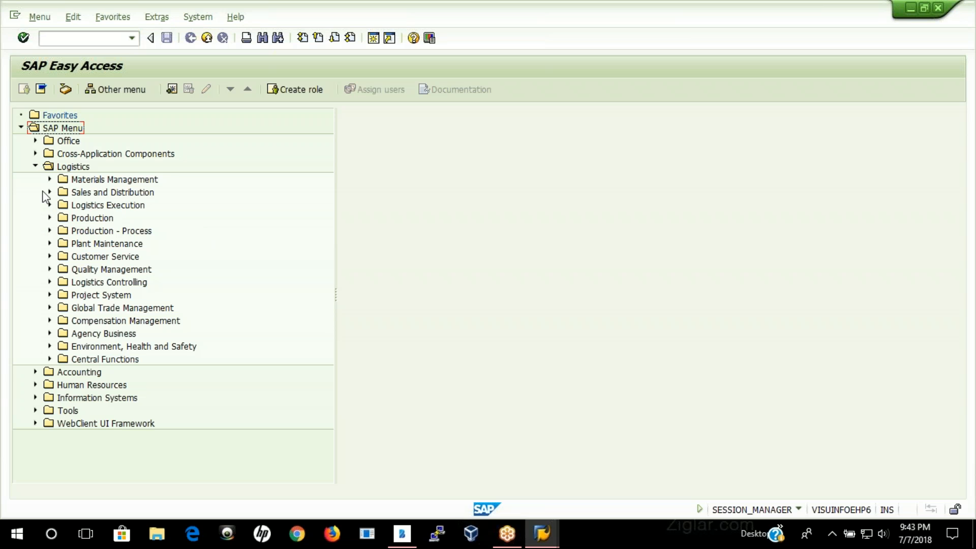
click(50, 179)
click(63, 192)
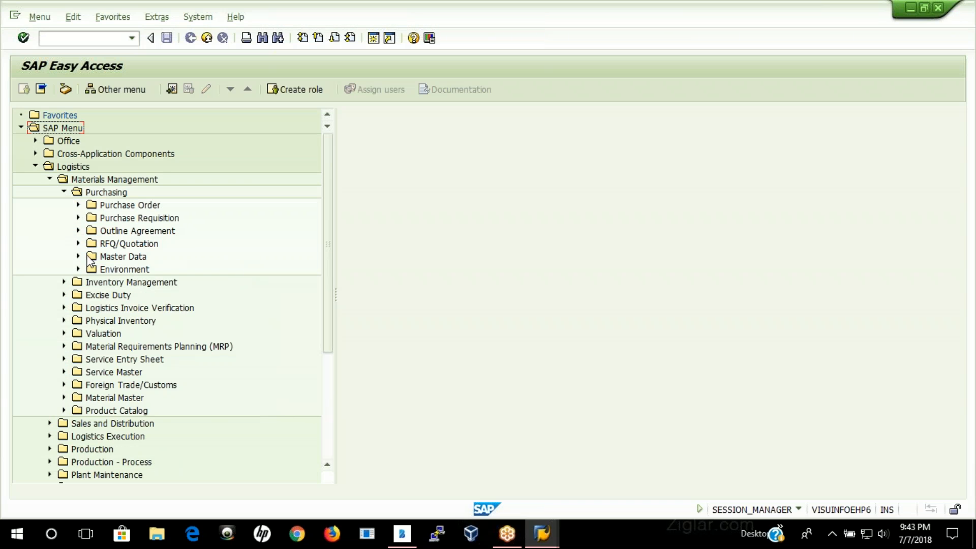
click(78, 256)
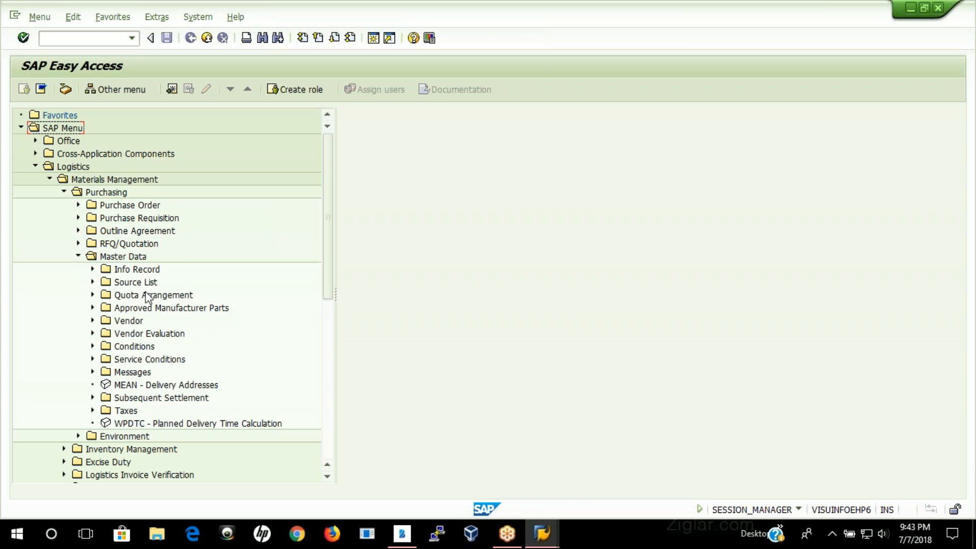
click(127, 321)
click(92, 321)
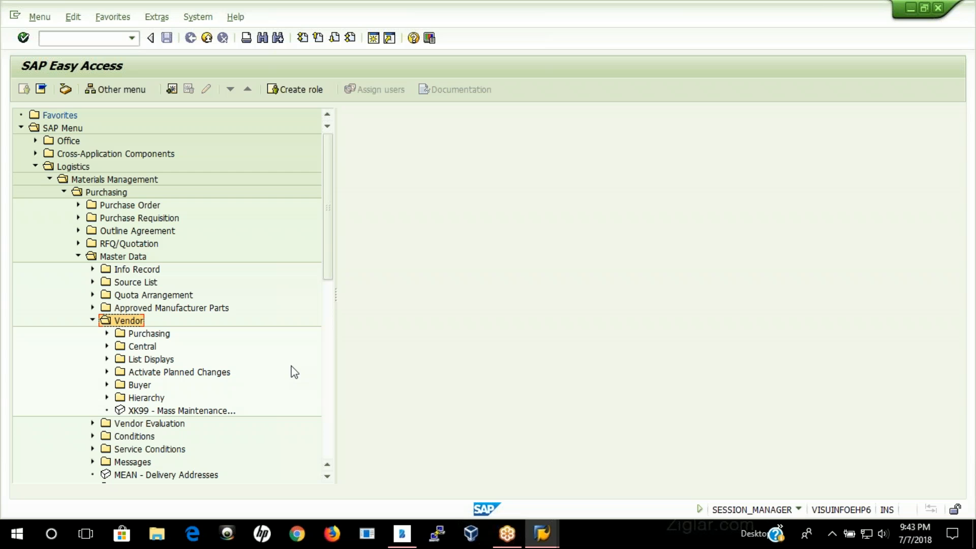
Step: Expand the Vendor folder's Central and Purchasing subfolders and select the XK01 - Create and MK01 - Create entries
click(150, 337)
click(142, 346)
click(150, 334)
click(143, 347)
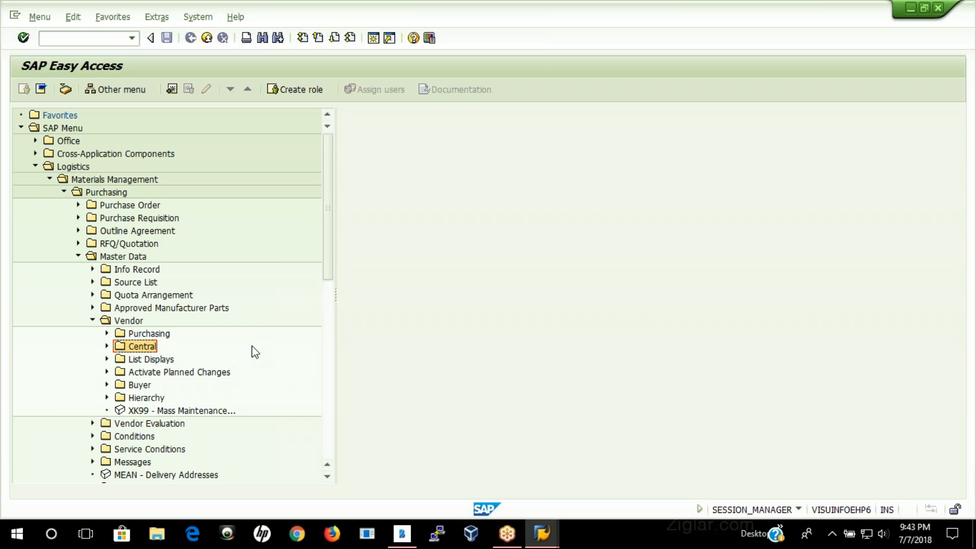
click(107, 347)
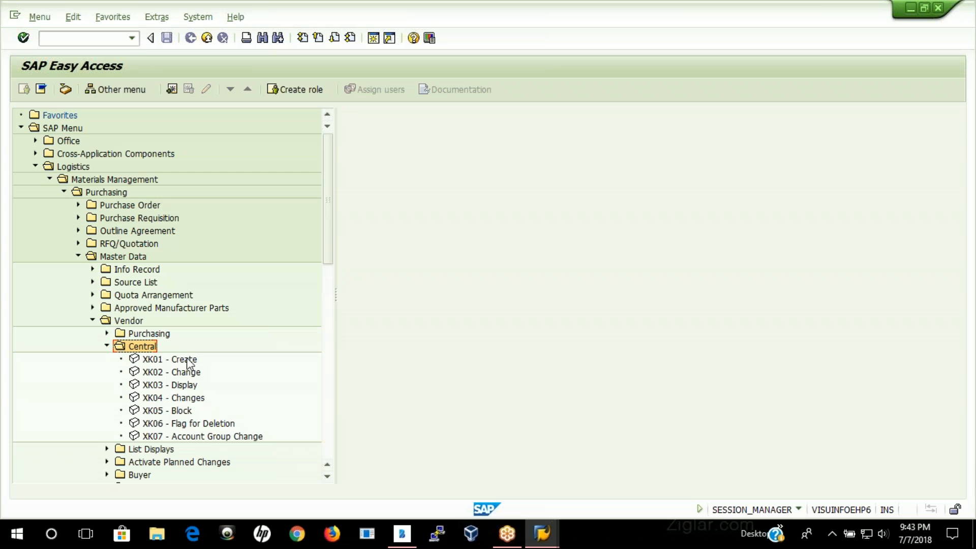
click(147, 360)
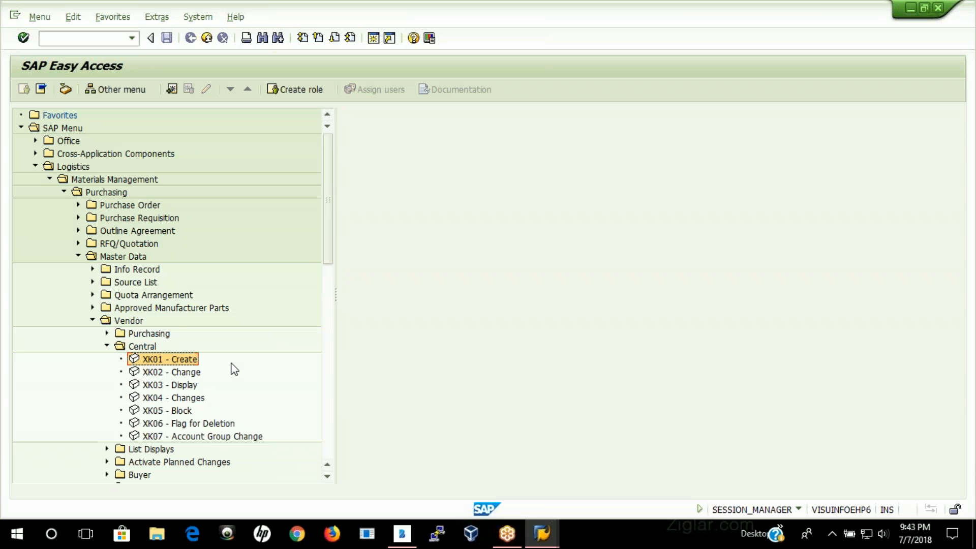
click(108, 332)
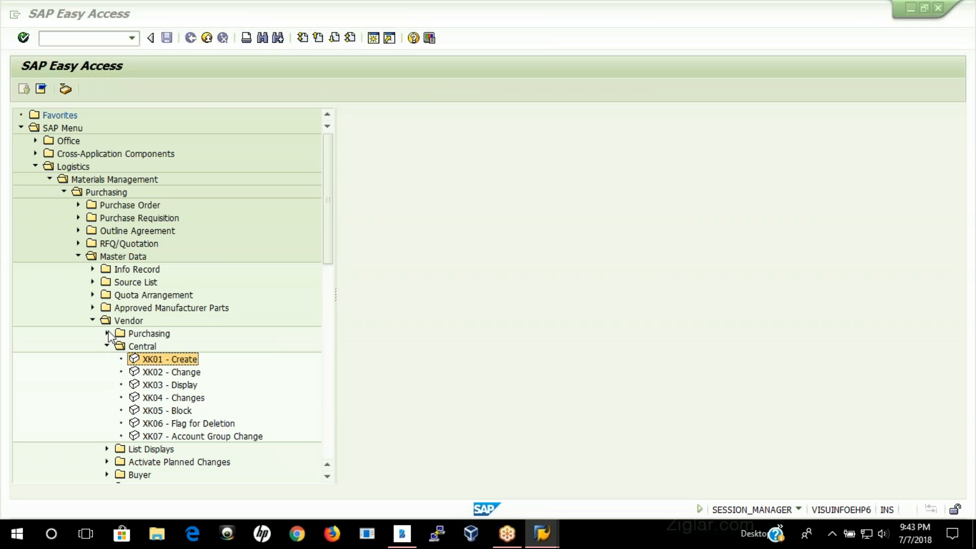
click(172, 350)
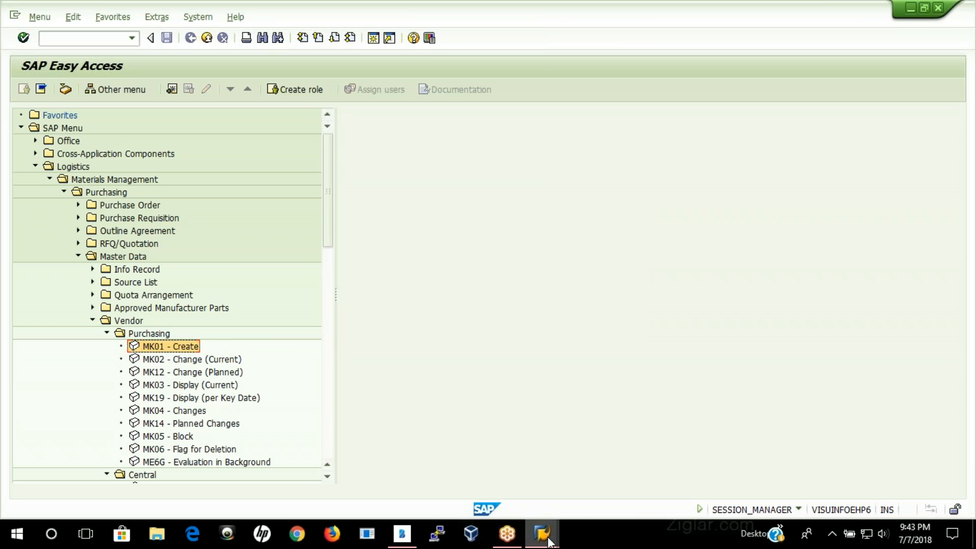
Step: Decline the detailed error description in the broken-connection dialog
mouse_move(549, 543)
click(812, 476)
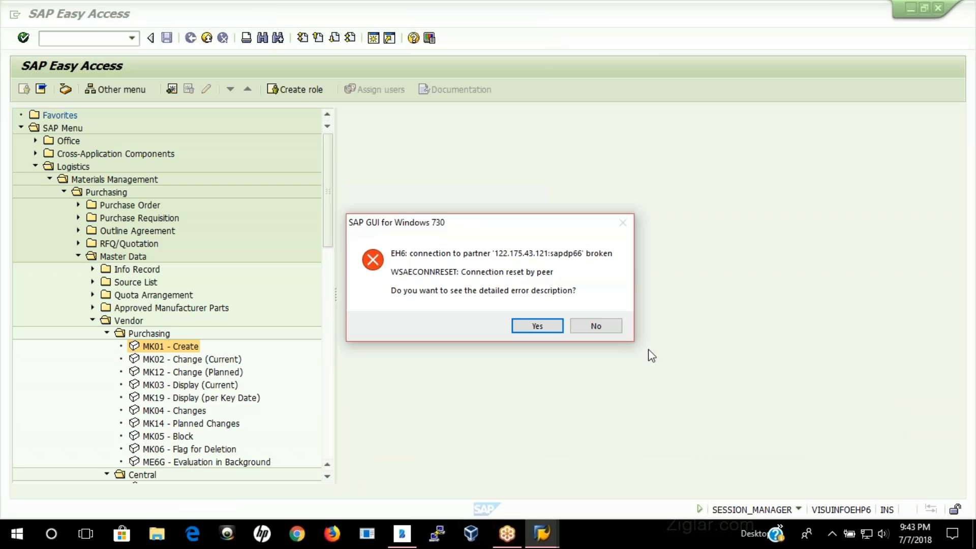
click(592, 327)
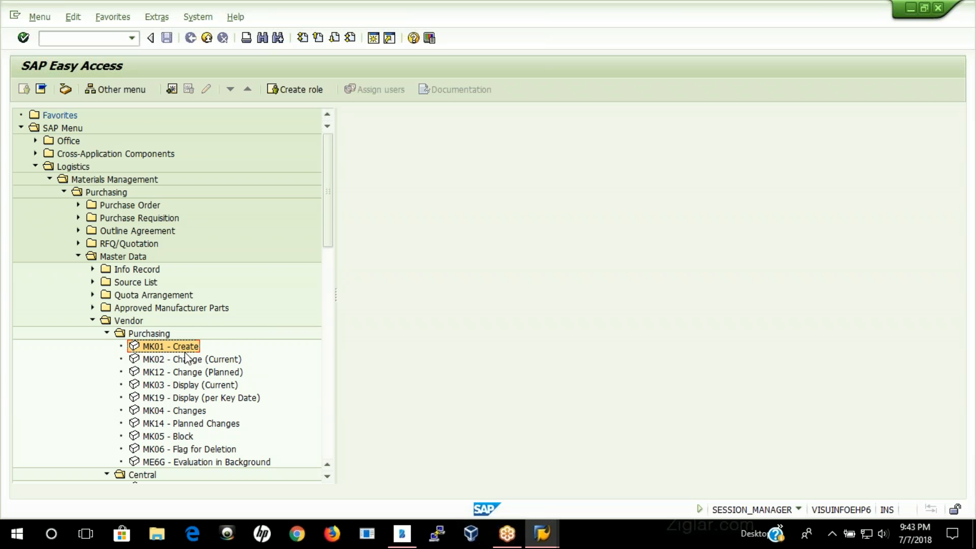
Step: Collapse the vendor Purchasing folder and start XK01 - Create from the Central folder
scroll(224, 318, down, 2)
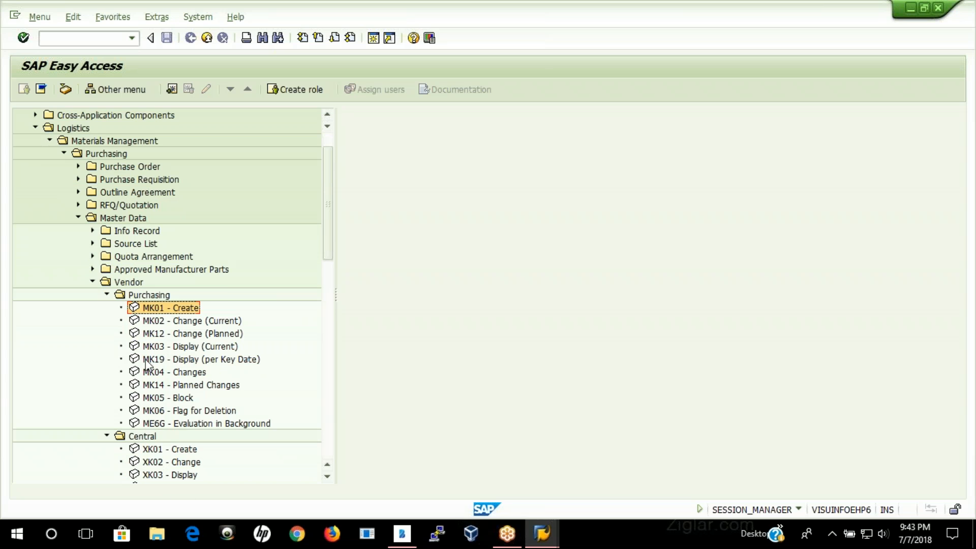
scroll(217, 425, down, 3)
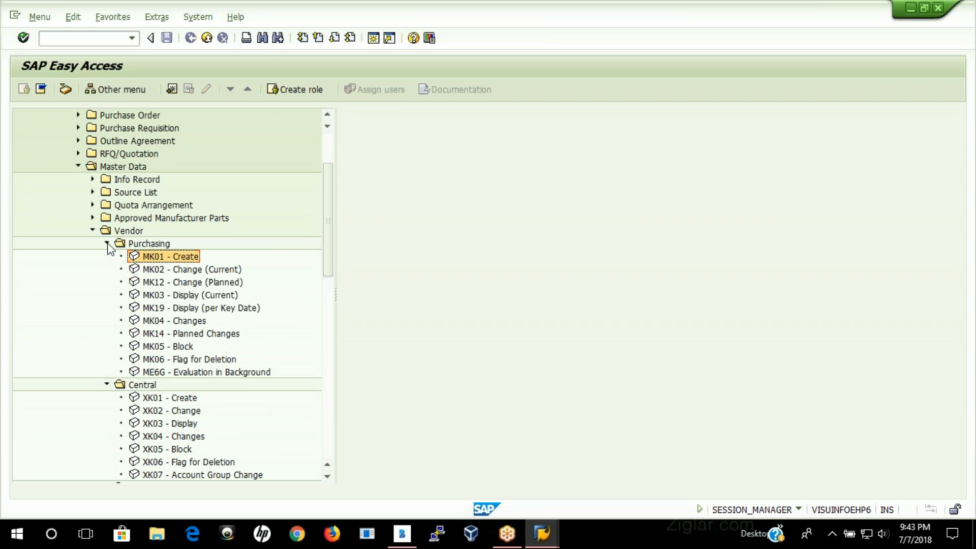
click(107, 244)
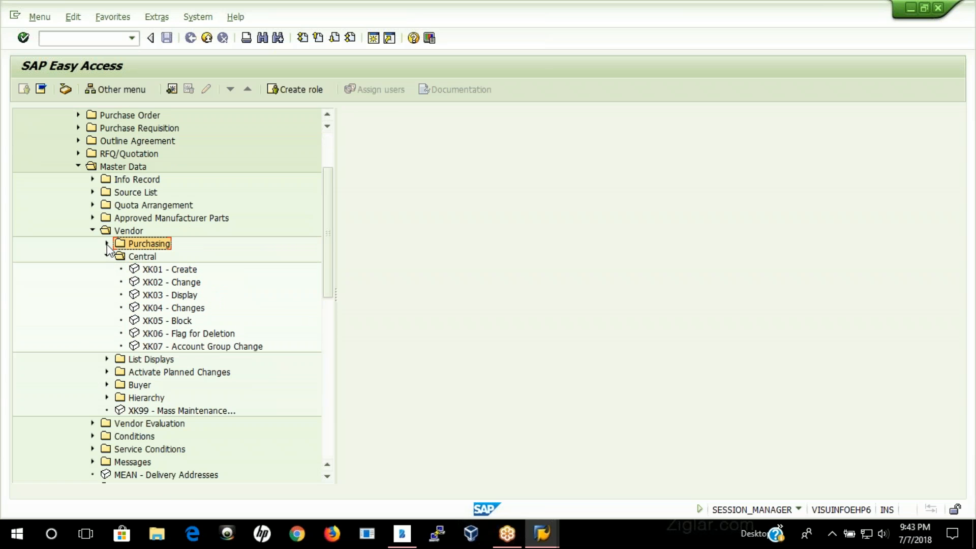
double_click(161, 273)
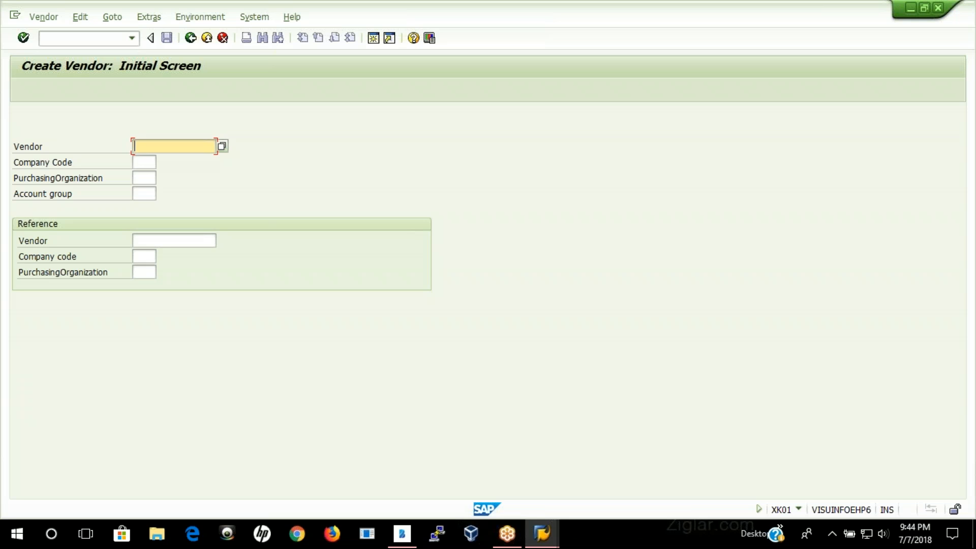
Step: Create a new session, run transaction SPRO and display the SAP Reference IMG
click(374, 39)
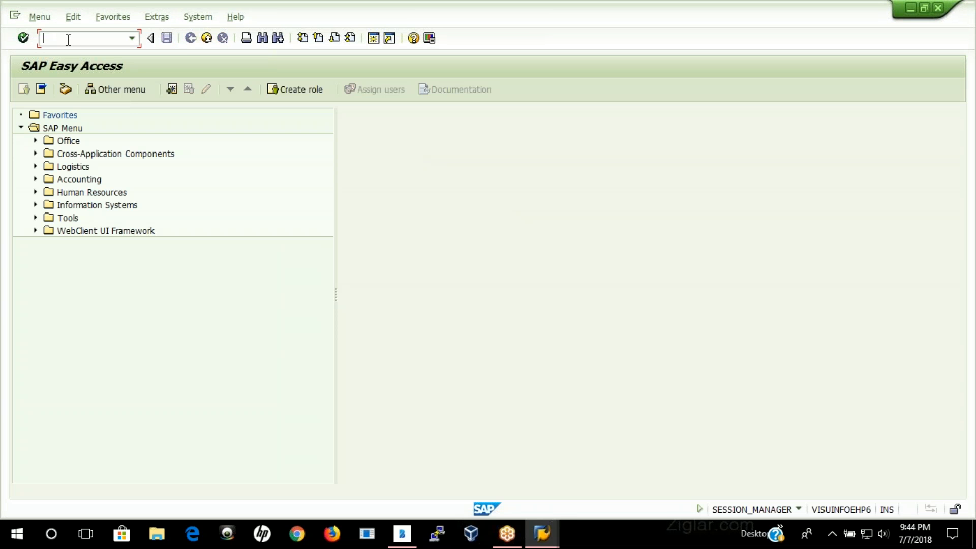
text(xk01)
key(Return)
text(spro)
key(Return)
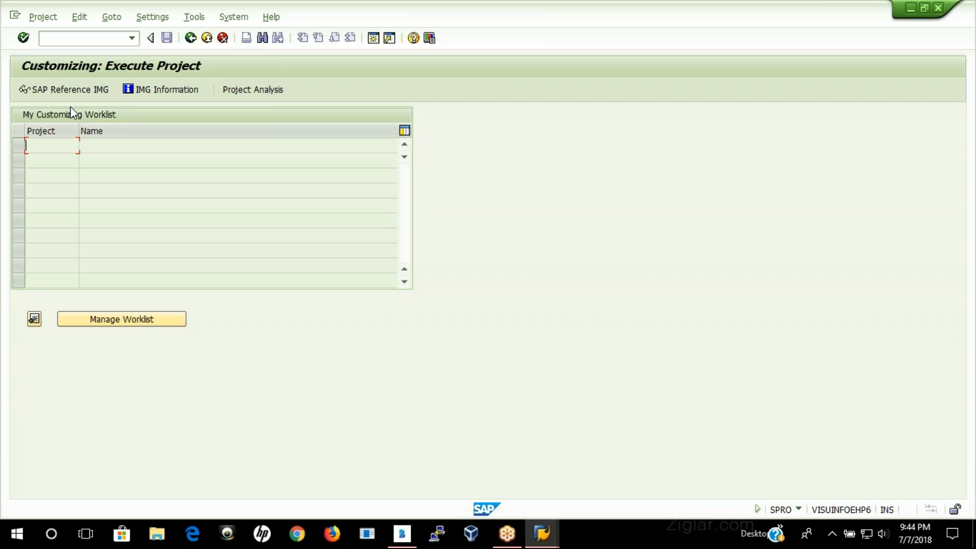
click(71, 92)
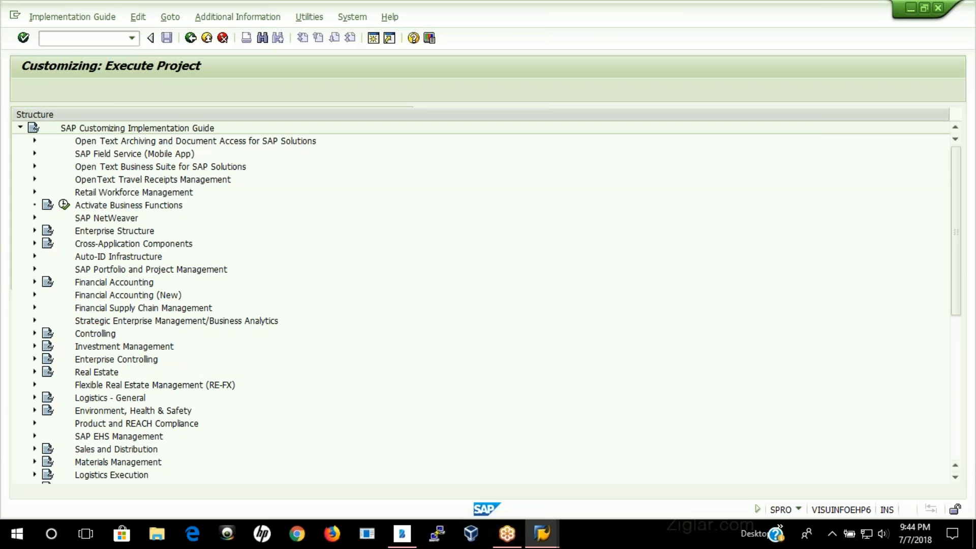
Step: Expand Logistics - General, Business Partner, Vendors and Control, and select Define Account Groups and Field Selection (Vendor)
scroll(133, 374, down, 1)
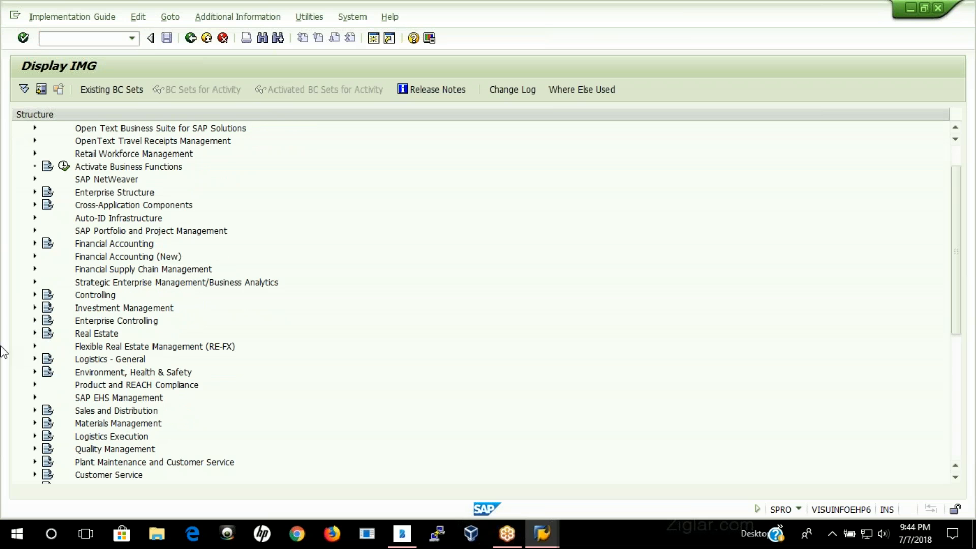
click(34, 359)
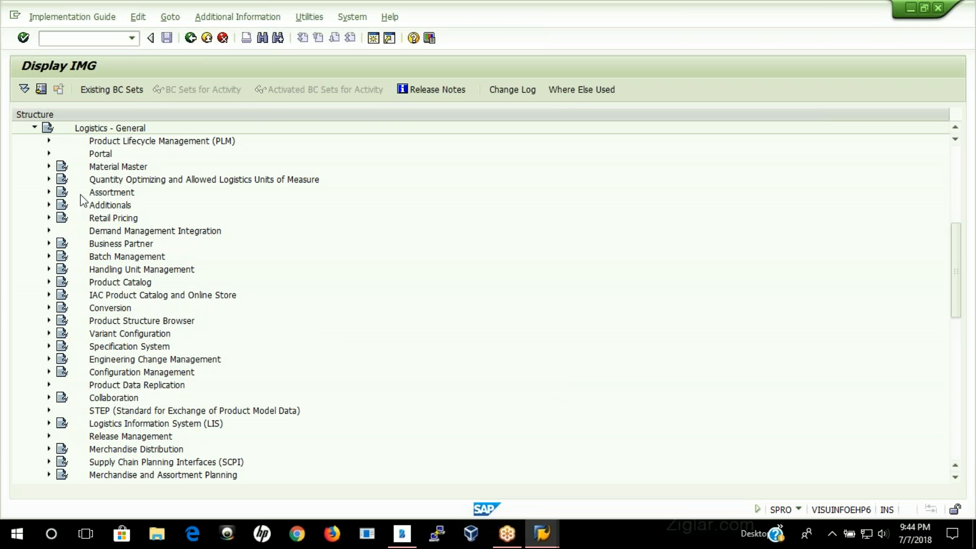
click(49, 244)
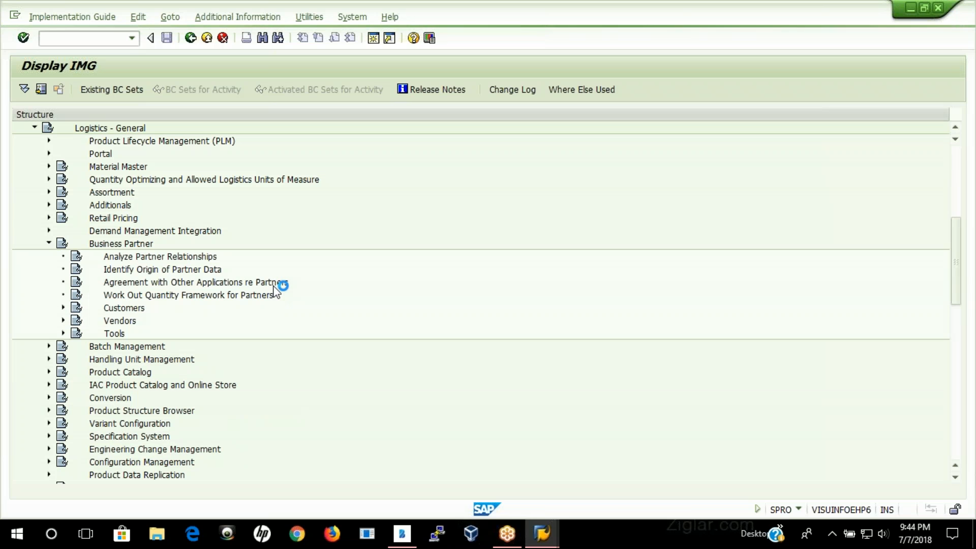
click(63, 320)
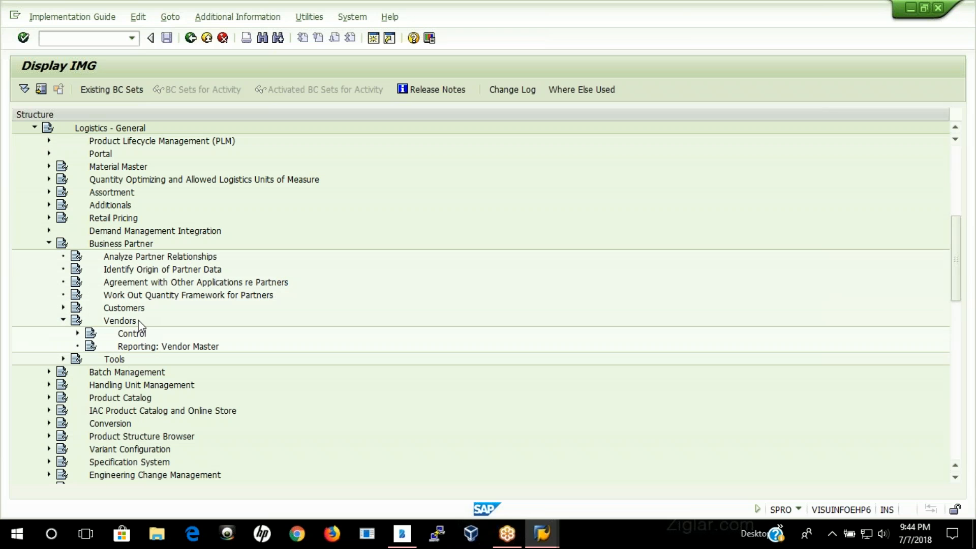
click(78, 333)
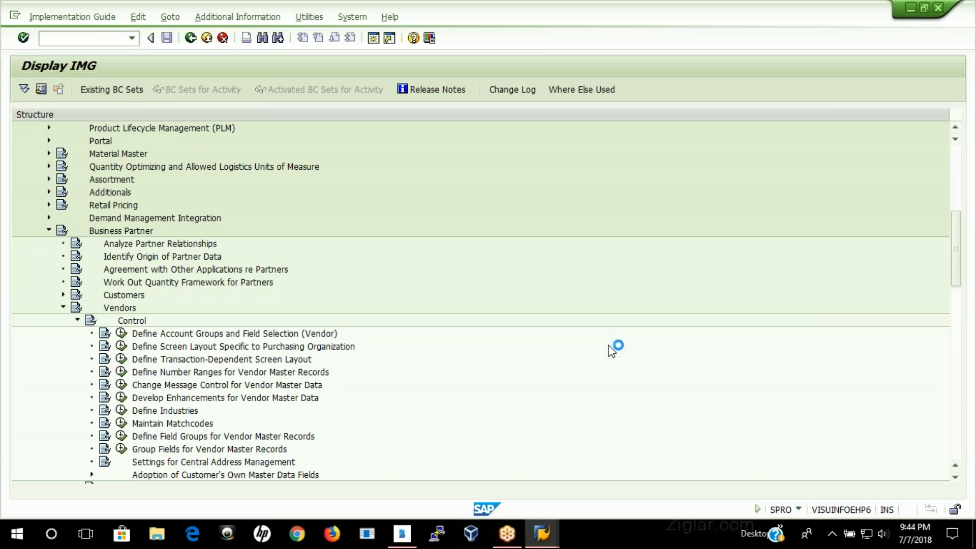
click(235, 338)
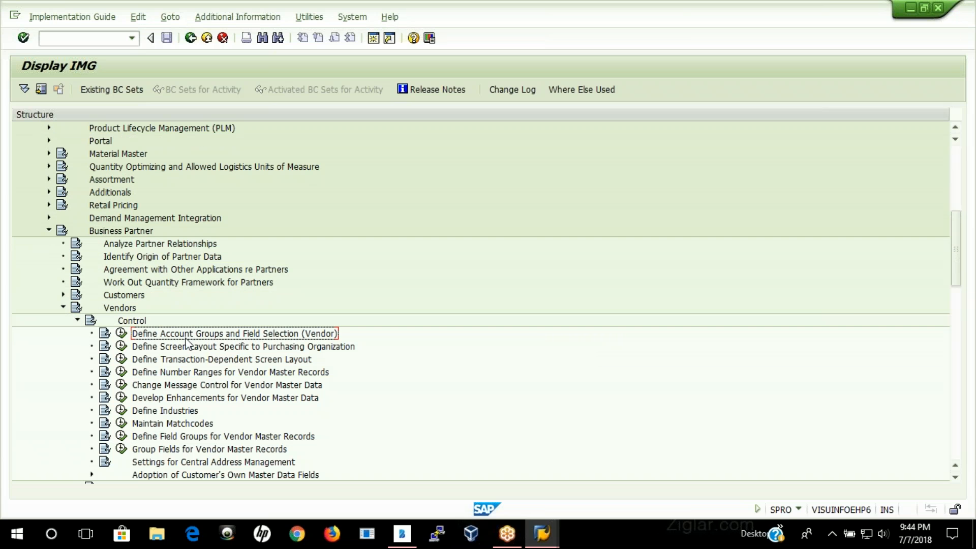
Step: Switch to the Create Vendor: Initial Screen session and point out the Account group field
click(542, 534)
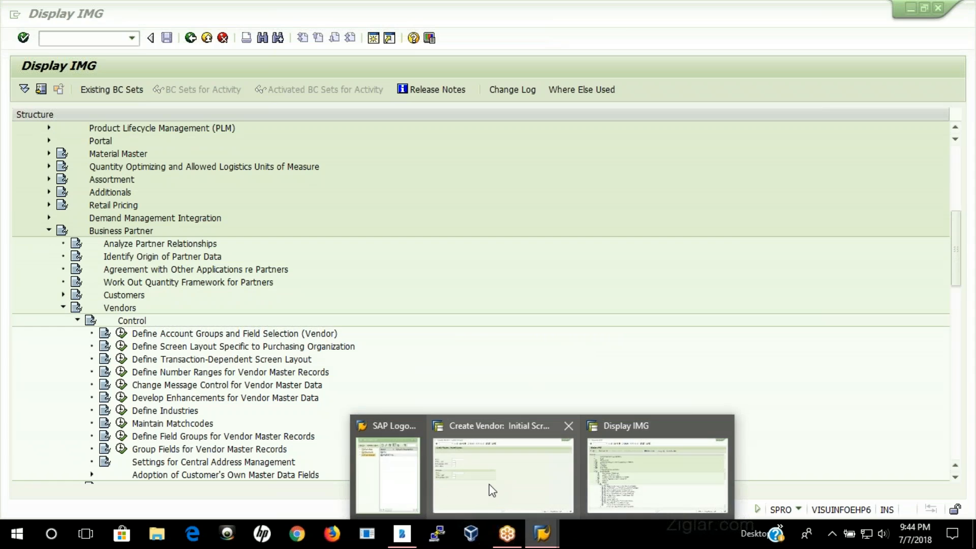
click(493, 491)
click(45, 193)
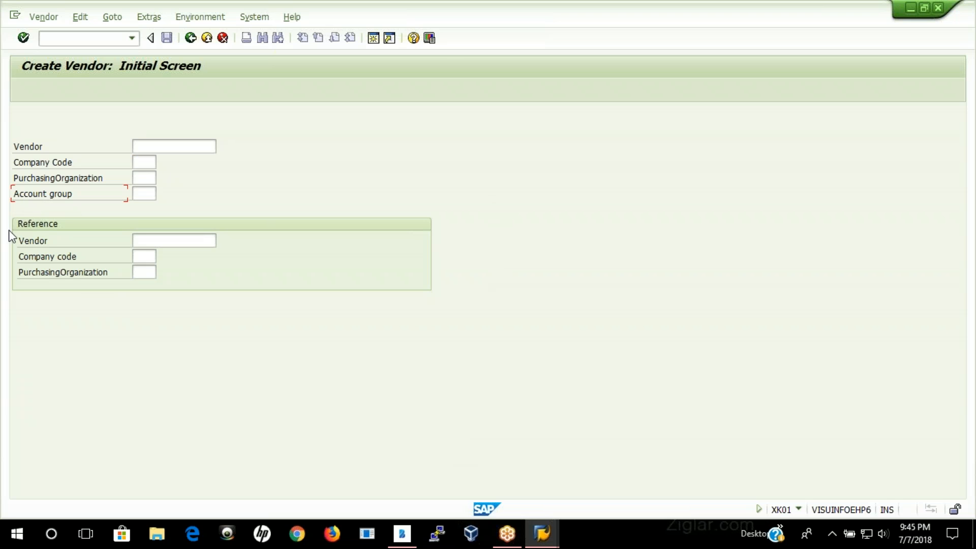
Step: Switch to Bamboo Paper, go back to the Vendor Master Data page and tick General data, Accounting data and Purchasing org
click(410, 542)
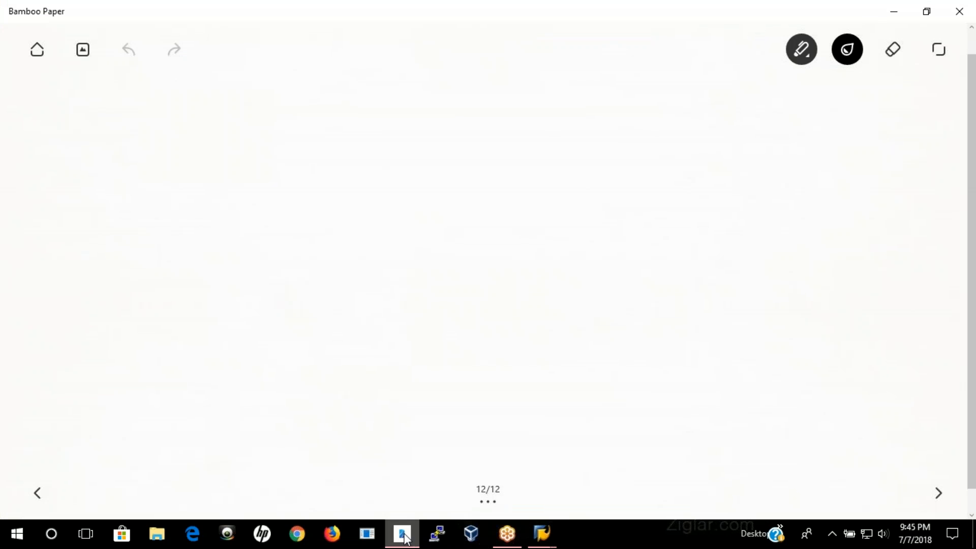
click(37, 493)
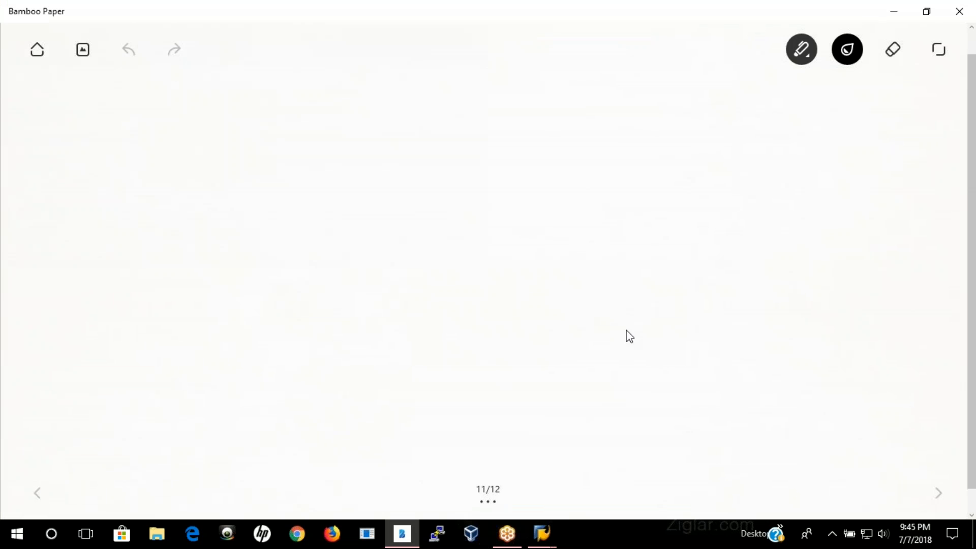
click(35, 493)
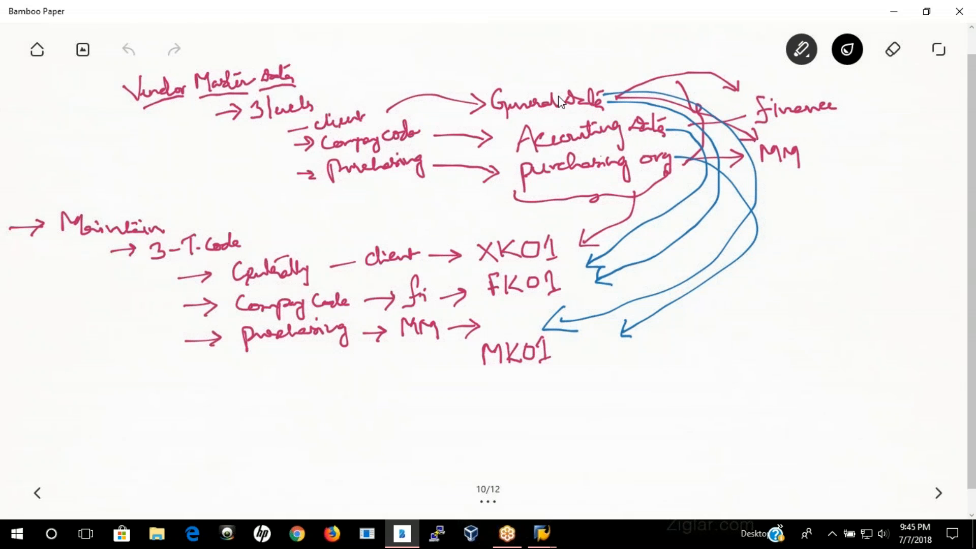
drag(549, 75, 573, 58)
drag(563, 117, 590, 104)
drag(595, 150, 629, 131)
Step: Return to the Partner Roles page in Bamboo Paper and write 0001 - Vendor with an arrow from Vendor (VN)
click(543, 534)
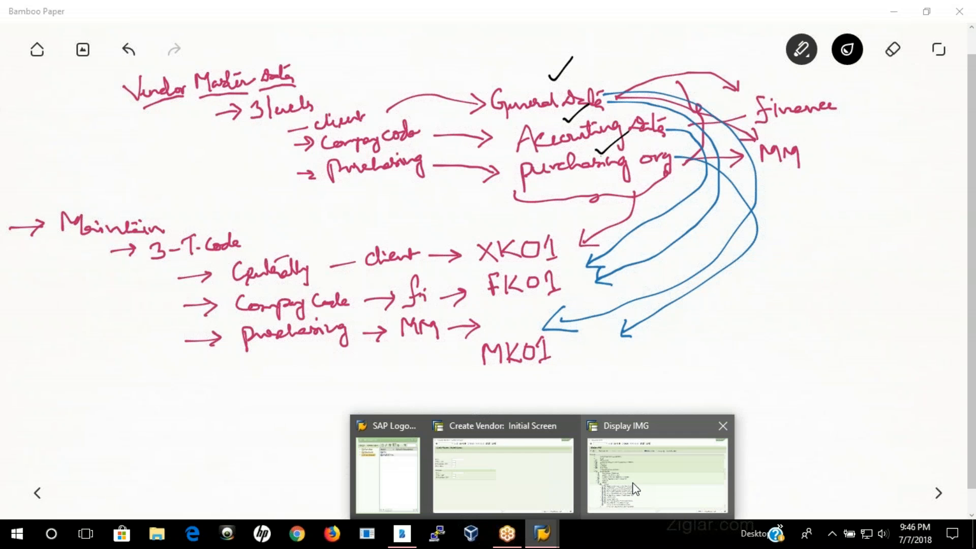
click(636, 483)
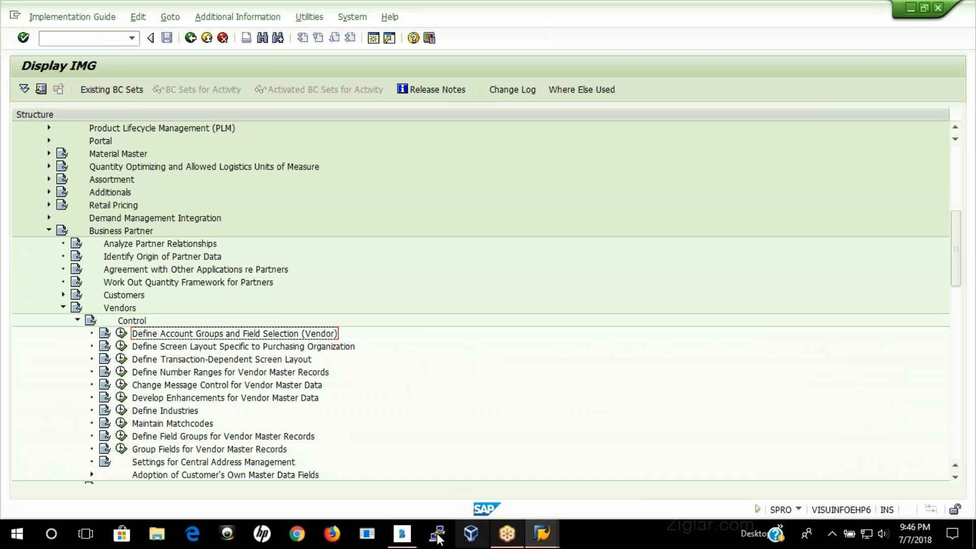
click(401, 534)
click(938, 493)
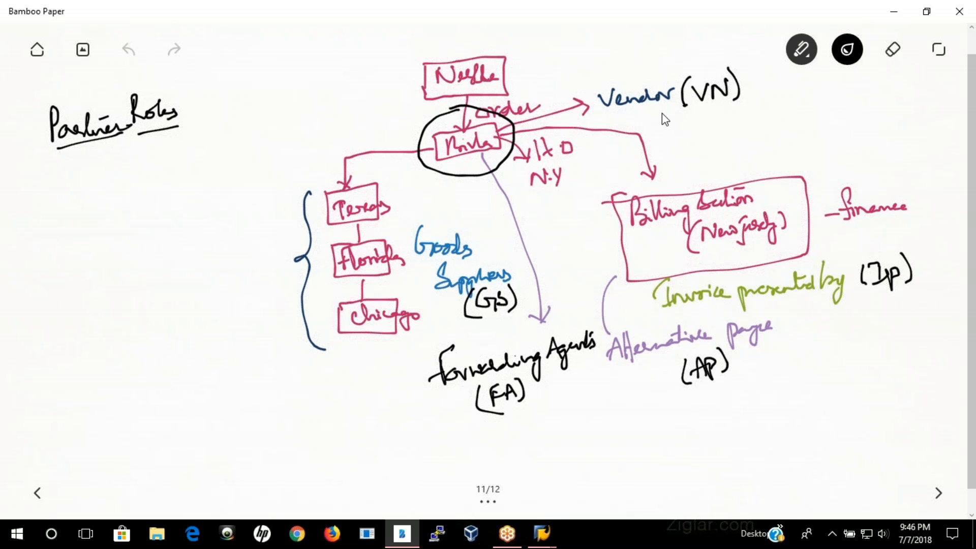
drag(717, 132, 771, 131)
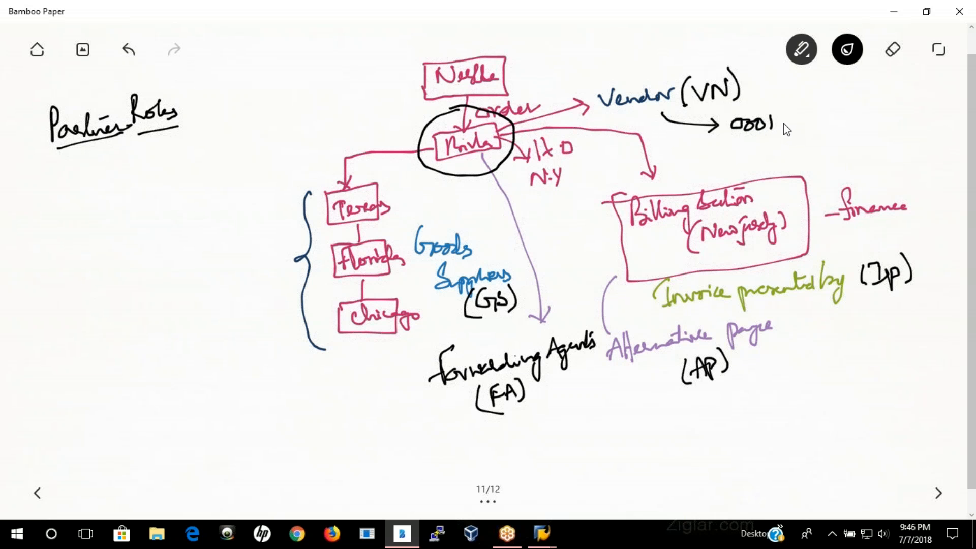
mouse_move(808, 116)
mouse_down()
mouse_move(861, 127)
mouse_move(882, 116)
mouse_up()
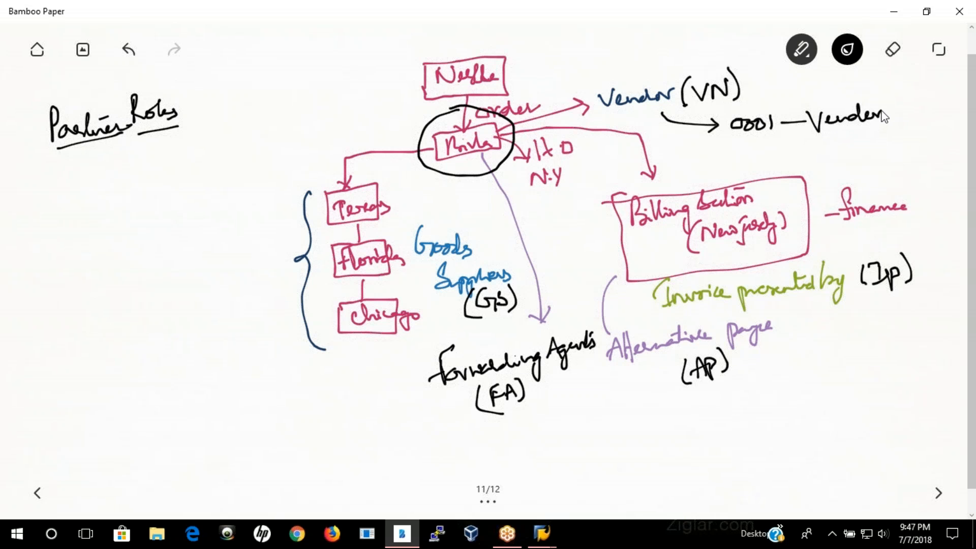
Step: Write 0002 beside Goods Suppliers, 0003 beside Invoice presented by, 0004 beside Alternative payee and 0005 below Forwarding Agents
drag(488, 251, 565, 233)
drag(845, 304, 861, 315)
mouse_move(874, 308)
mouse_down()
mouse_move(870, 317)
mouse_move(916, 319)
mouse_up()
mouse_move(749, 357)
mouse_down()
mouse_move(754, 367)
mouse_move(804, 366)
mouse_move(815, 380)
mouse_up()
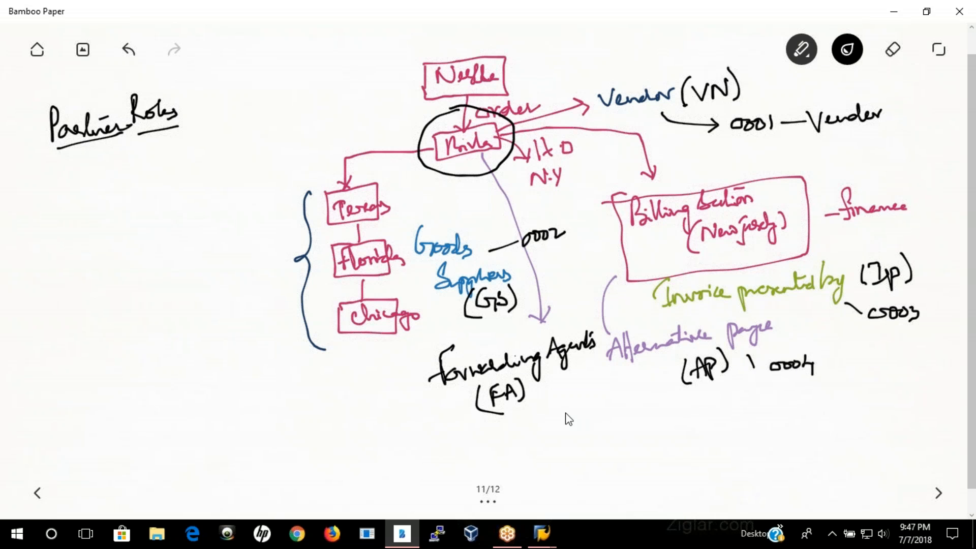
mouse_move(549, 386)
mouse_down()
mouse_move(553, 409)
mouse_move(560, 400)
mouse_move(556, 418)
mouse_move(589, 419)
mouse_move(581, 426)
mouse_move(589, 411)
mouse_up()
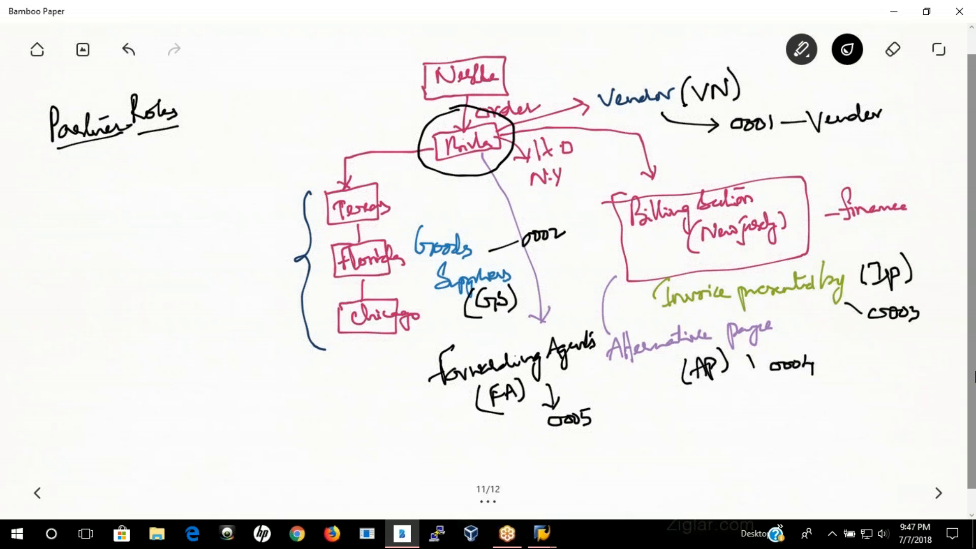
Step: Switch to the SAP Display IMG session, show the IMG Activity keys as additional information and widen that column
click(542, 533)
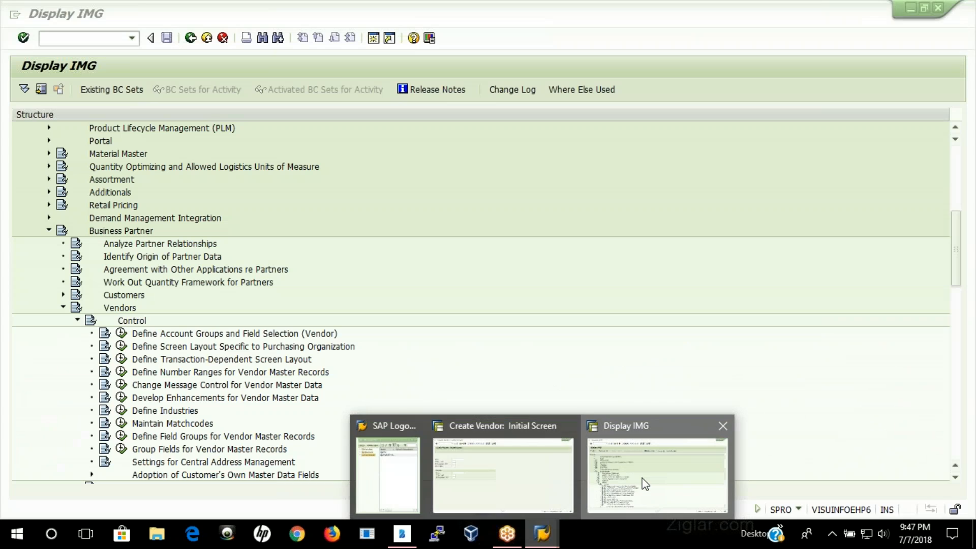
click(605, 488)
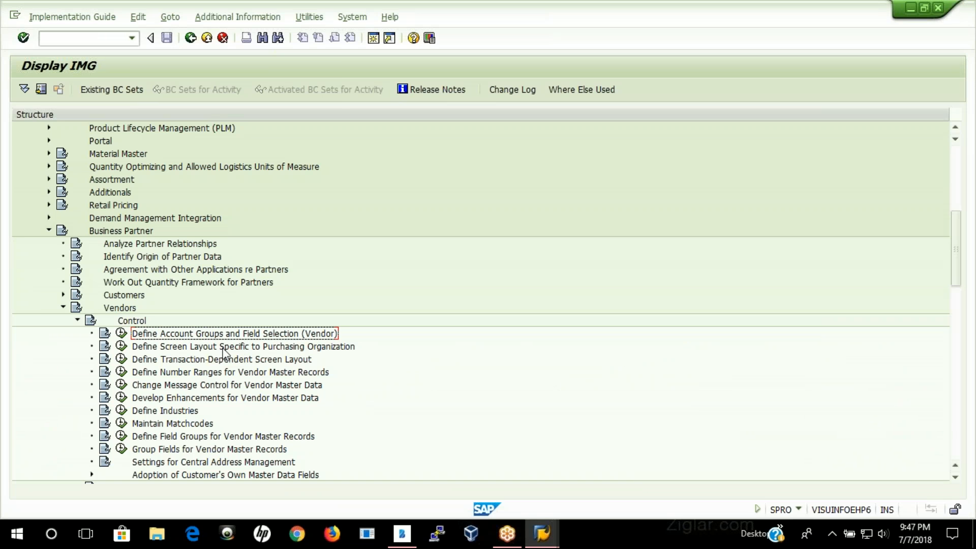
click(236, 20)
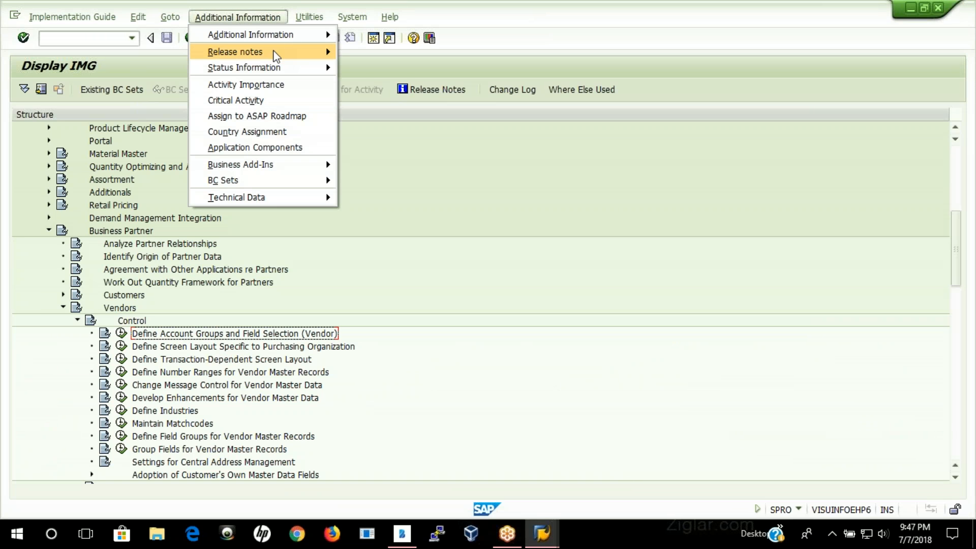
mouse_move(325, 34)
mouse_move(422, 53)
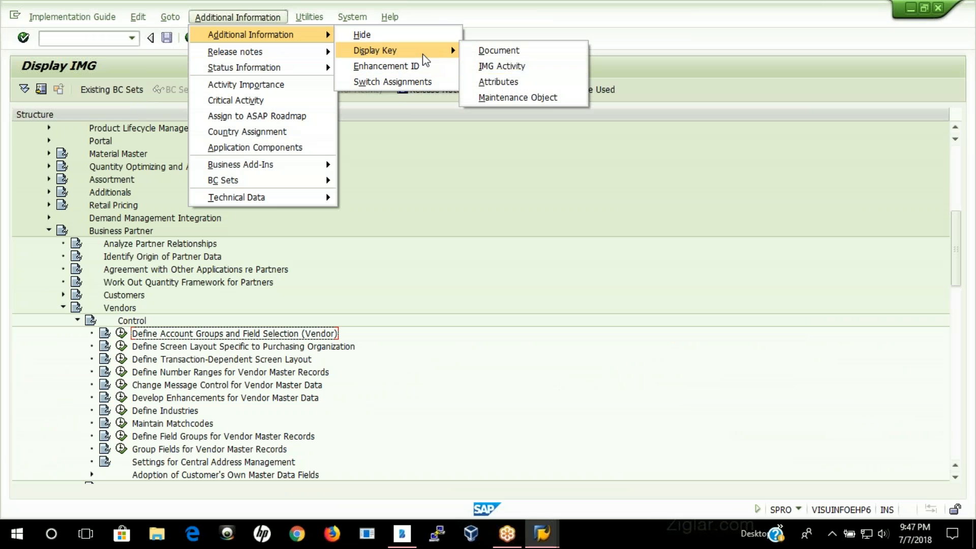
click(503, 66)
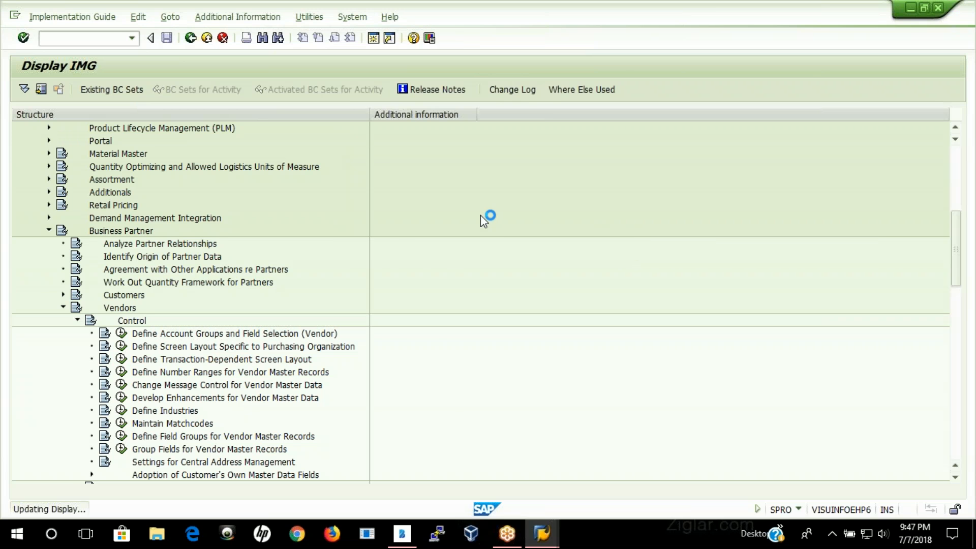
drag(466, 113, 572, 124)
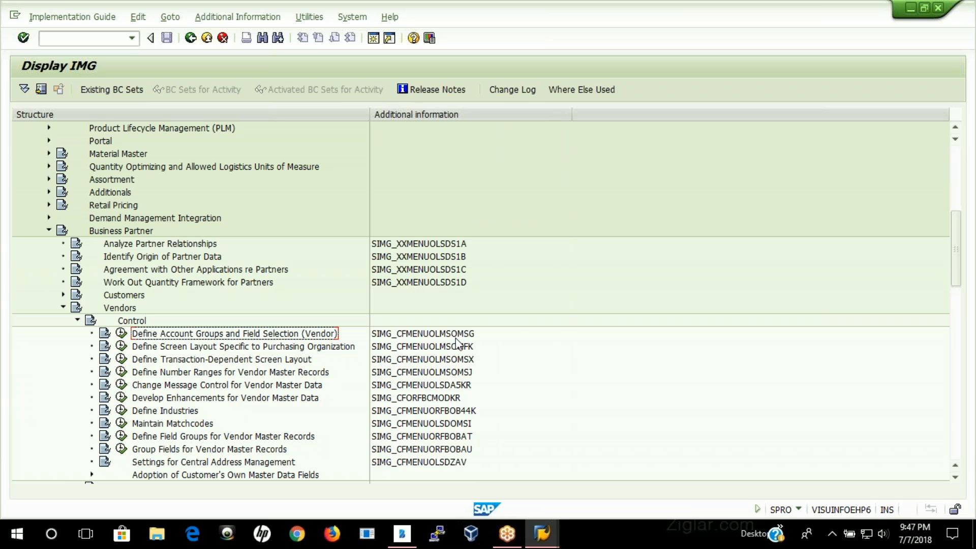
Step: Execute Define Account Groups and Field Selection (Vendor), look through the groups and start copying account group 0001
click(121, 333)
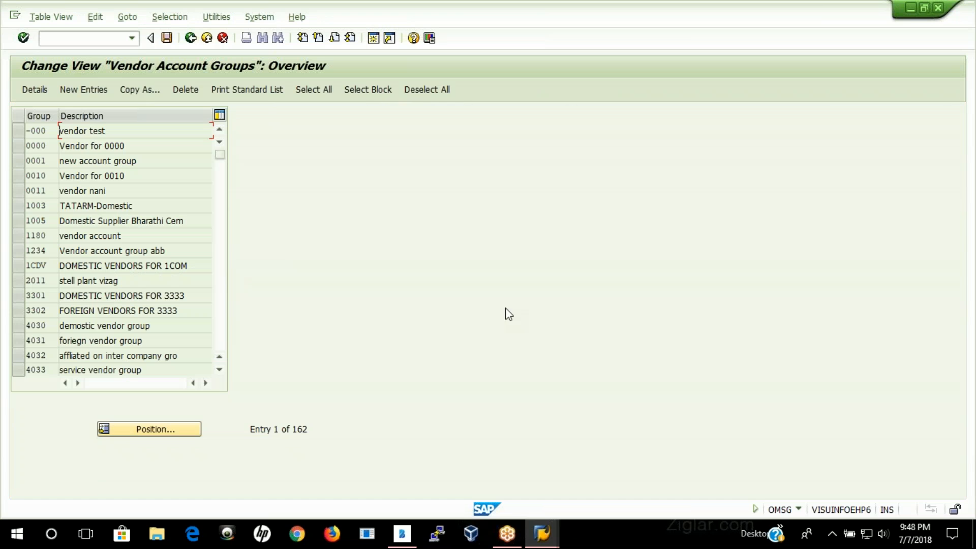
click(17, 161)
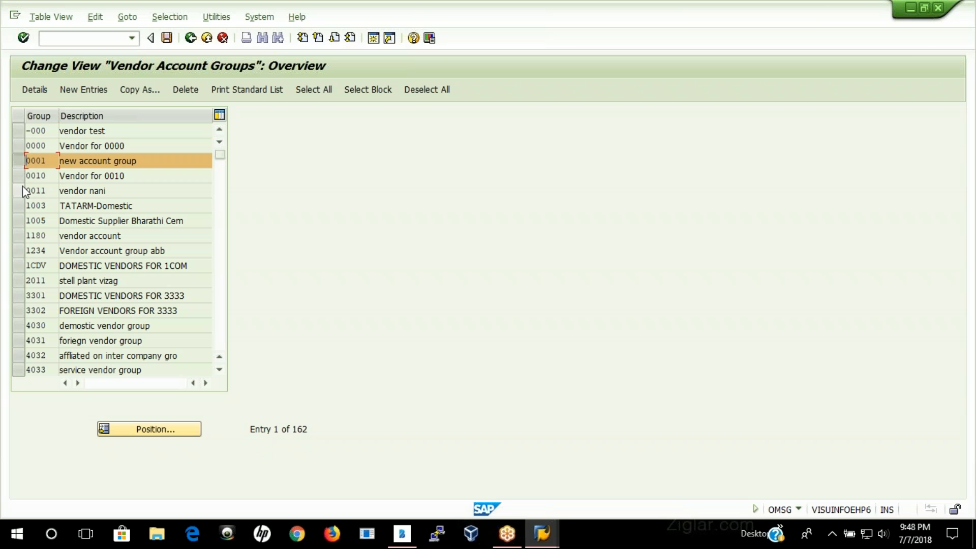
scroll(63, 300, down, 8)
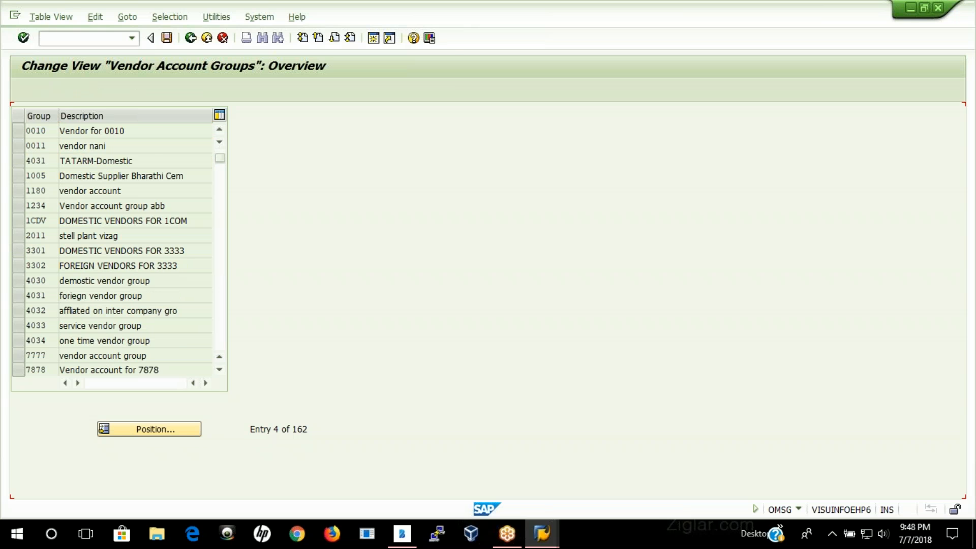
scroll(64, 300, down, 8)
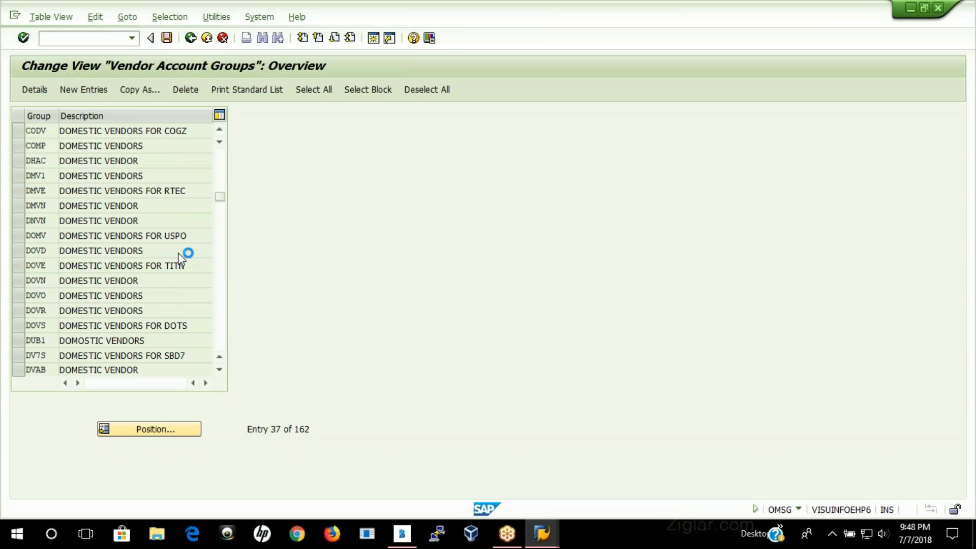
drag(223, 215, 216, 139)
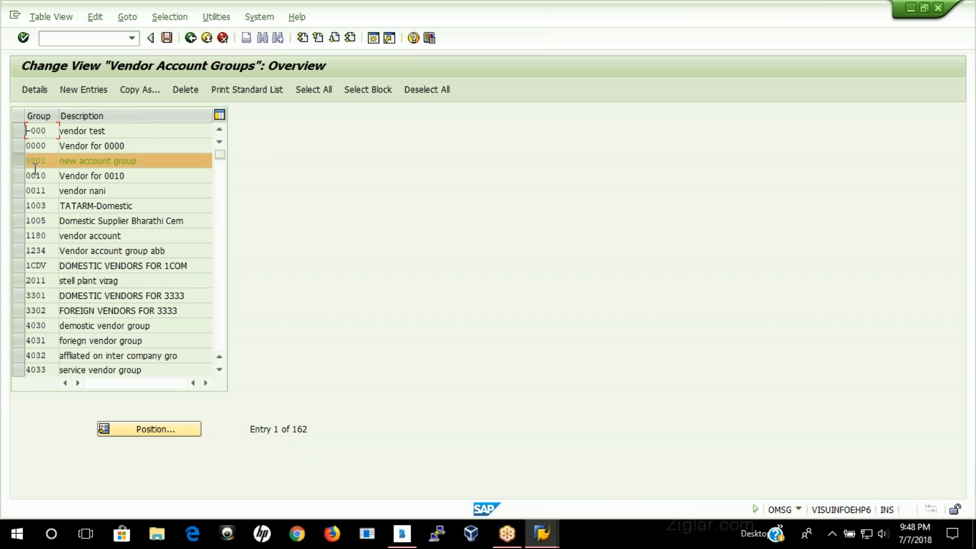
click(20, 162)
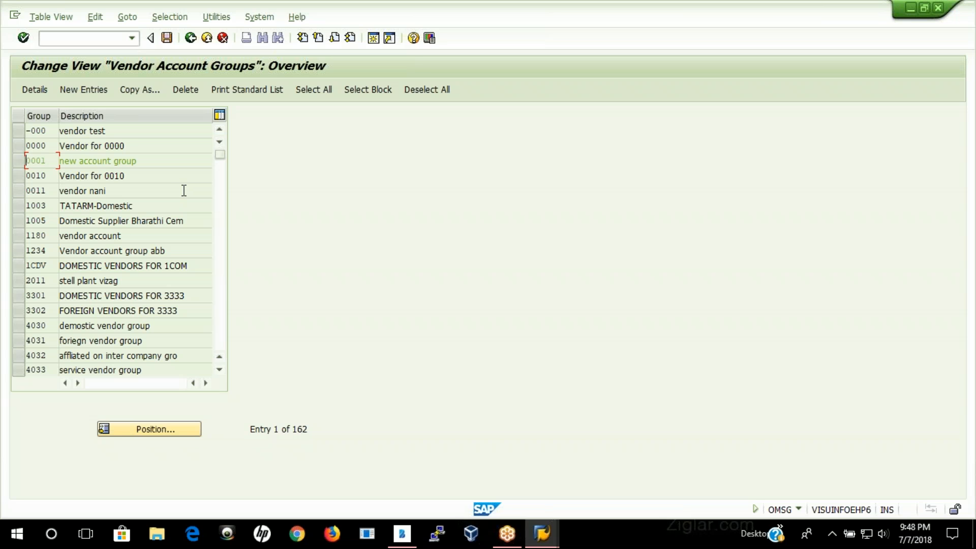
click(19, 162)
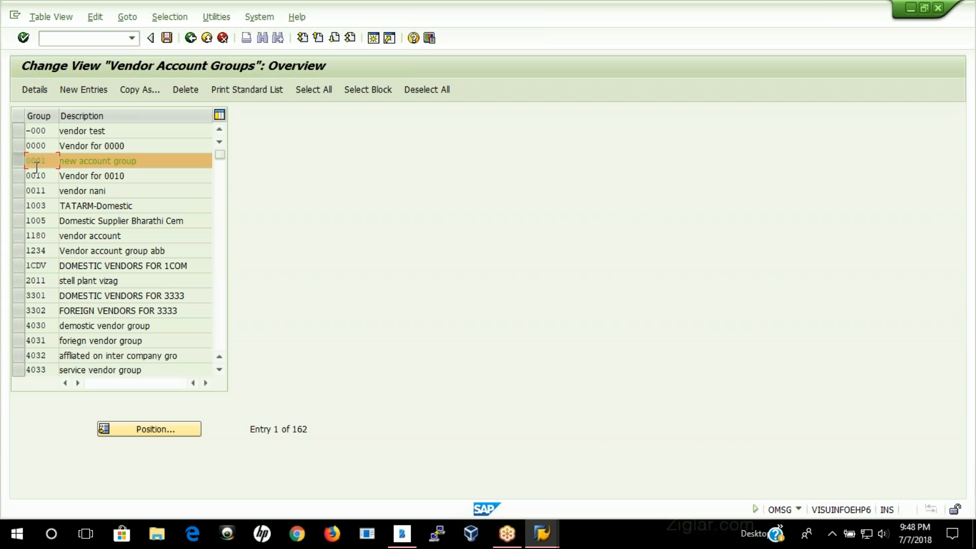
click(150, 92)
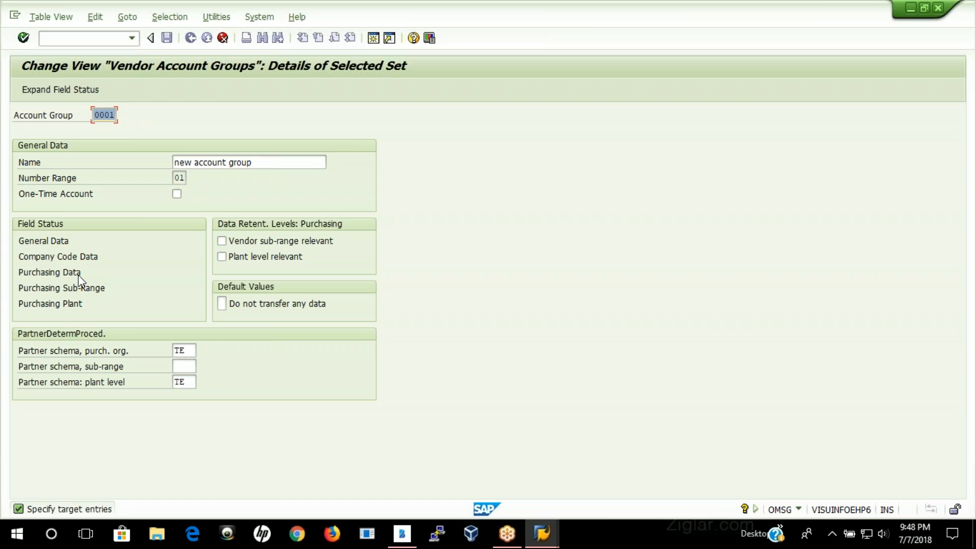
Step: In the General Data address field status, set Name 1 and PO box country to required entry, review the remaining pages and save
double_click(59, 242)
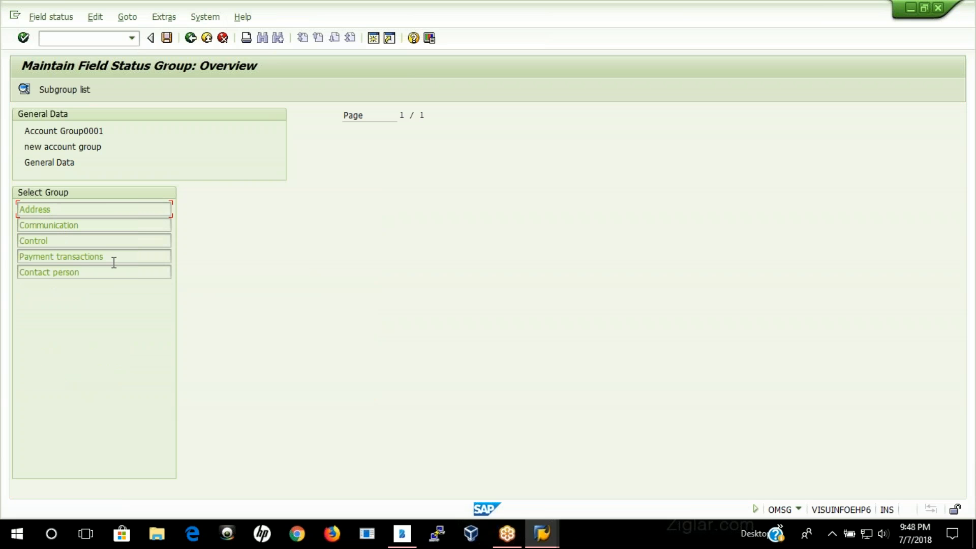
double_click(59, 209)
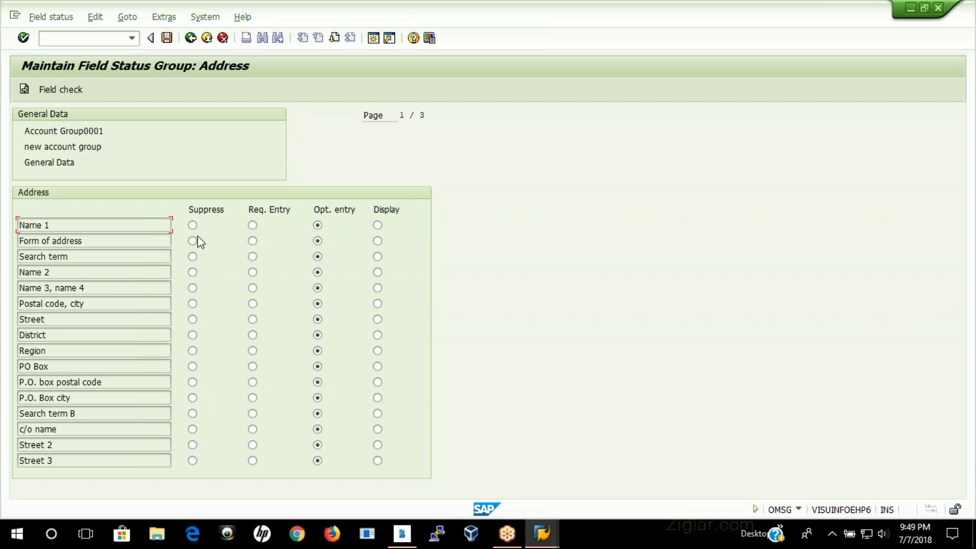
click(254, 227)
click(334, 39)
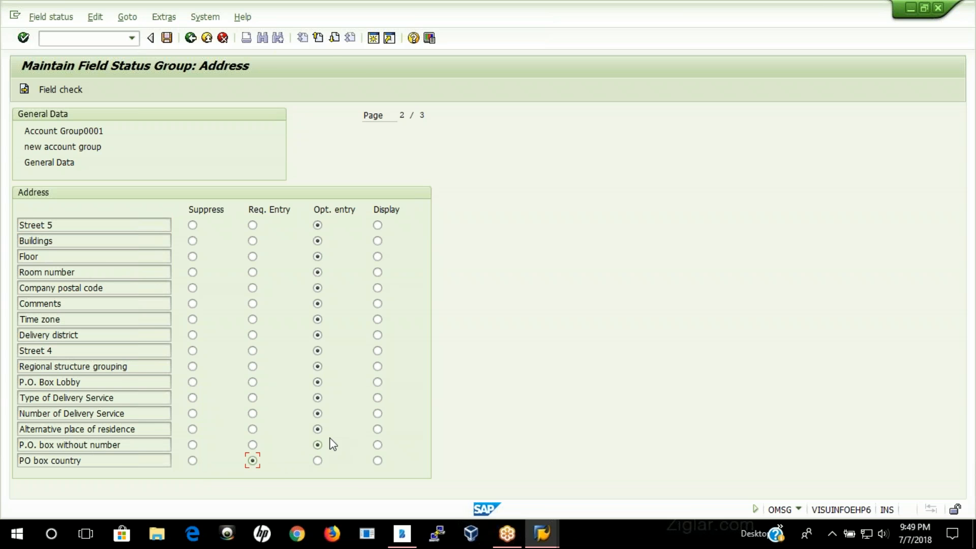
click(334, 39)
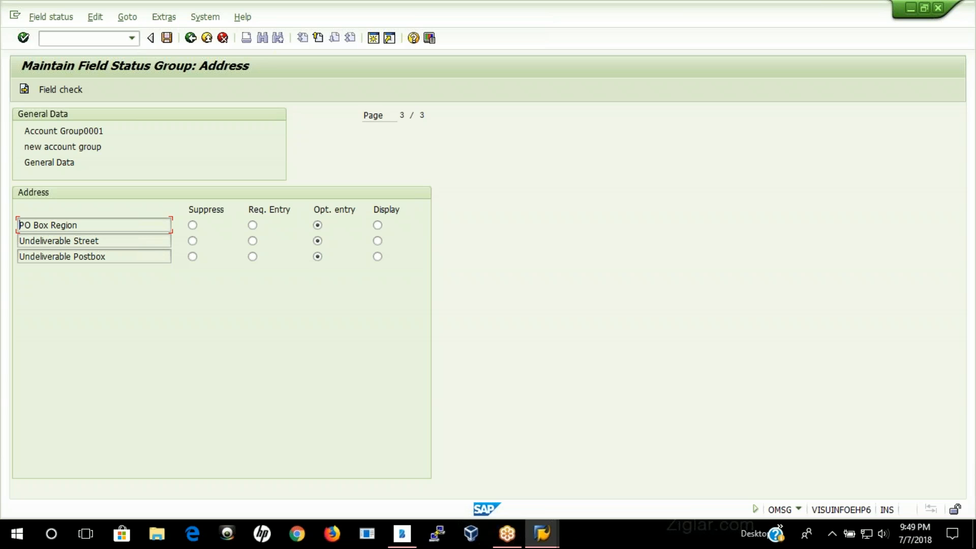
click(318, 39)
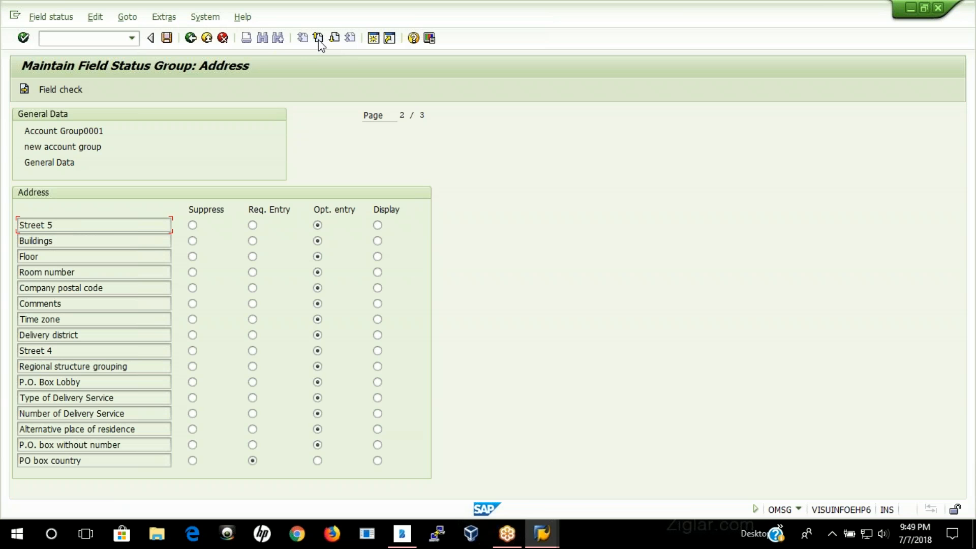
click(167, 39)
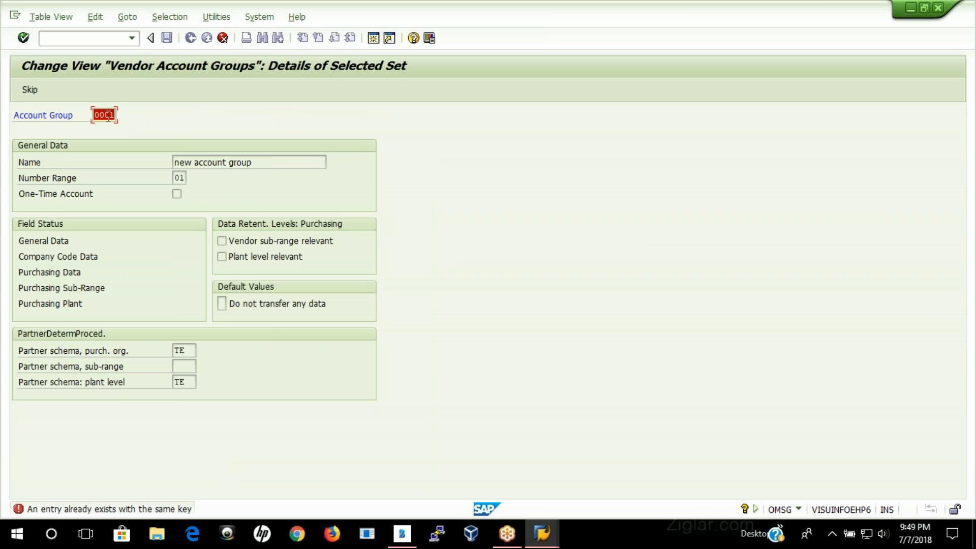
Step: Give the copied account group the key ZN01 and the name Nestle Vendor Group, and complete the copy
text(ZN01)
drag(281, 161, 133, 178)
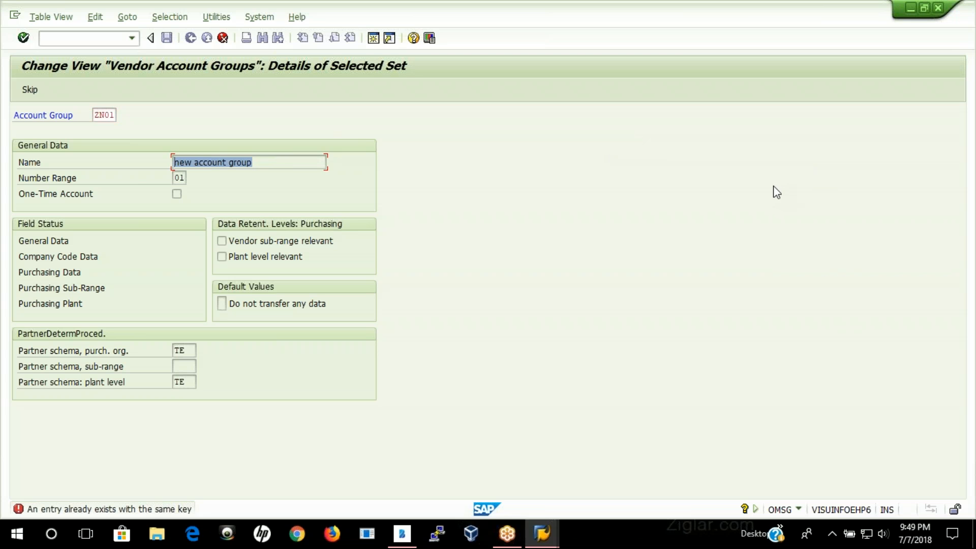
click(857, 256)
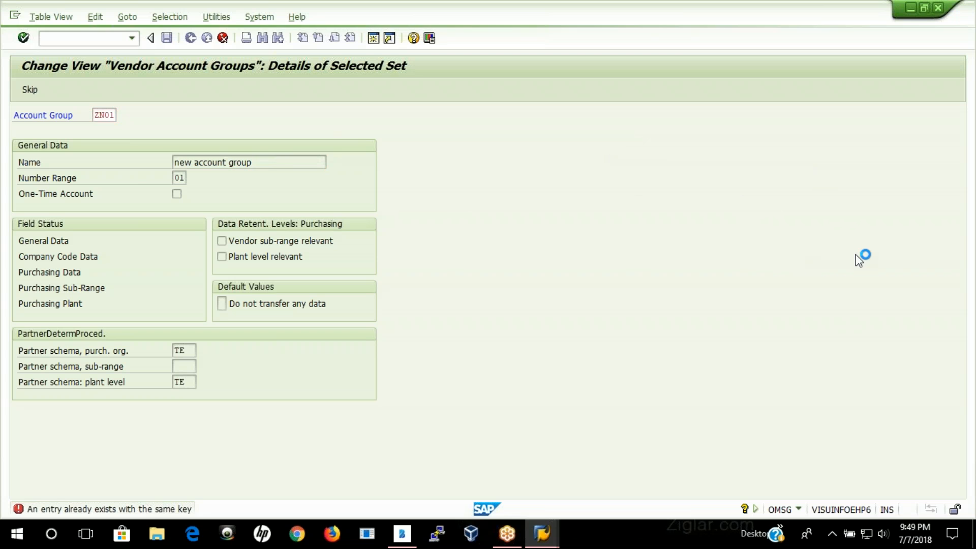
drag(267, 161, 149, 171)
text(Nest)
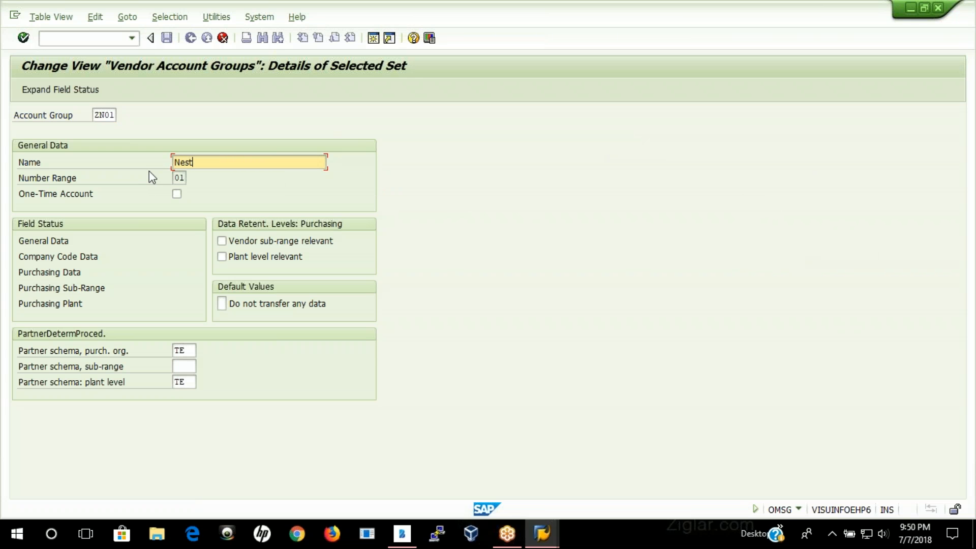
text(le Vendor Group)
key(Return)
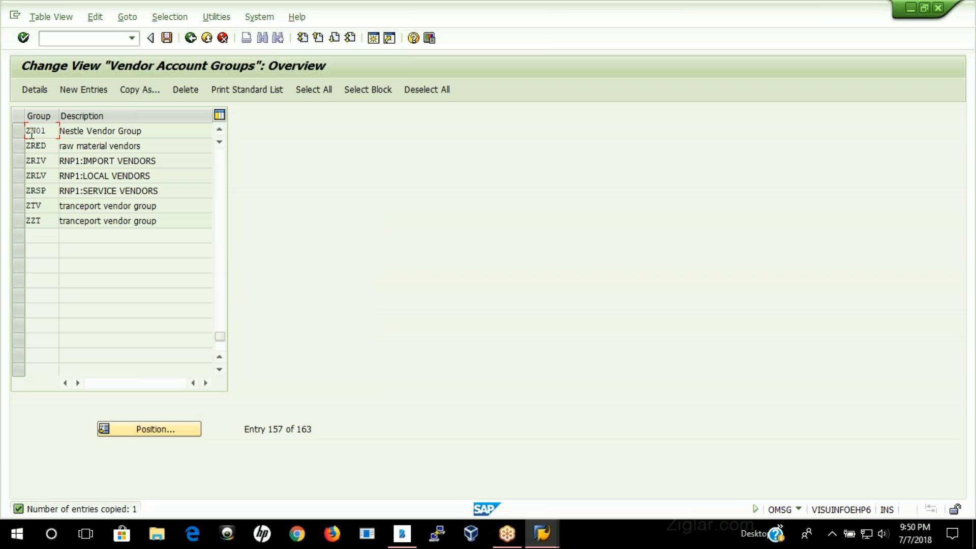
Step: Save the new account group under the proposed customizing request and return to the implementation guide
click(165, 40)
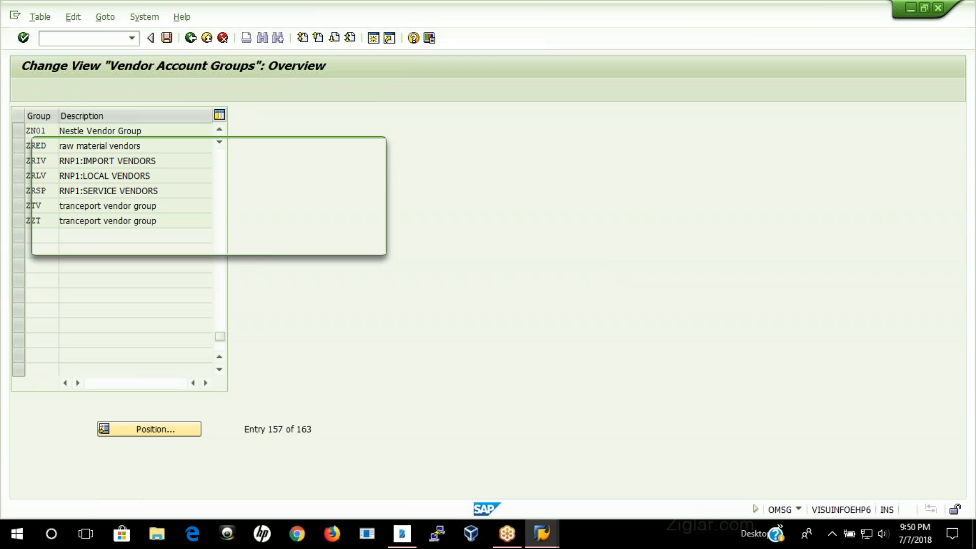
click(210, 242)
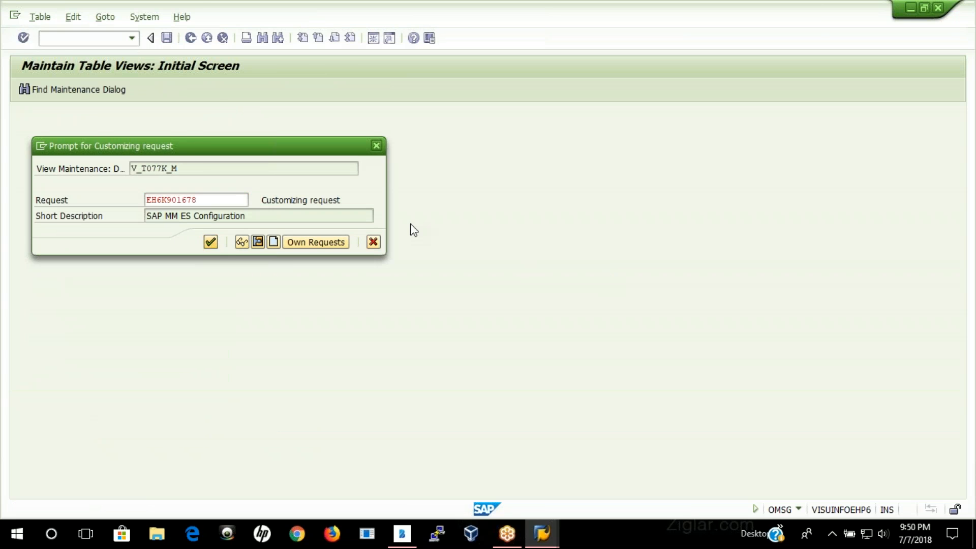
click(192, 41)
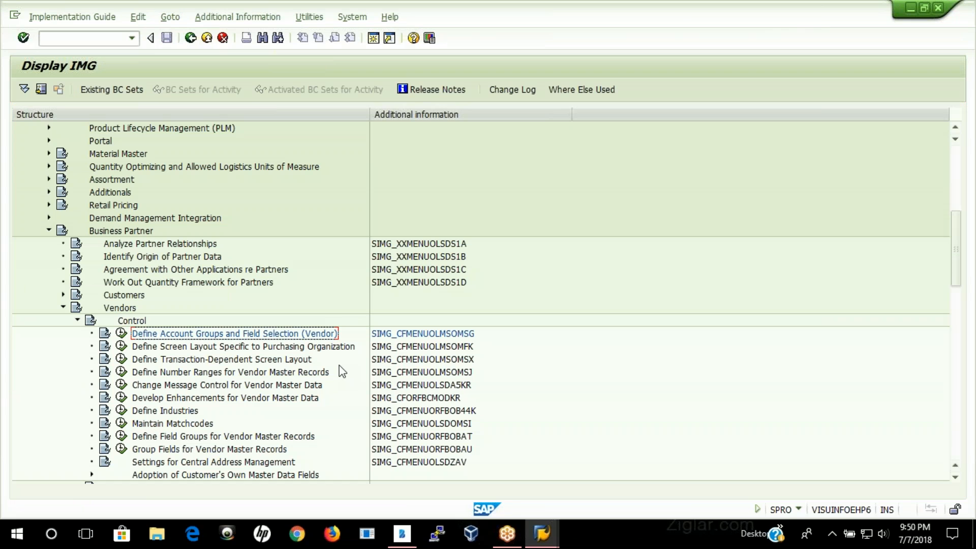
Step: Execute Define Number Ranges for Vendor Master Records and open the vendor intervals for maintenance
click(208, 374)
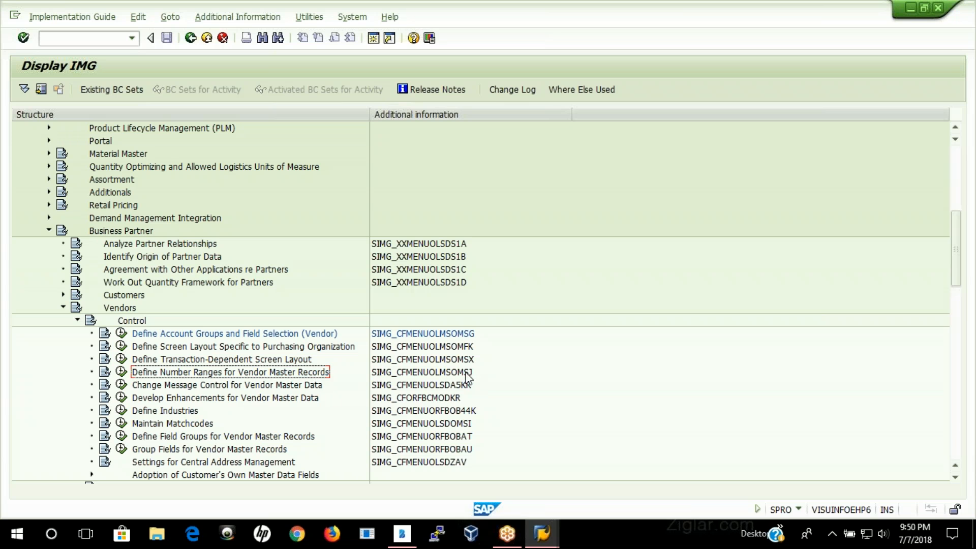
click(121, 372)
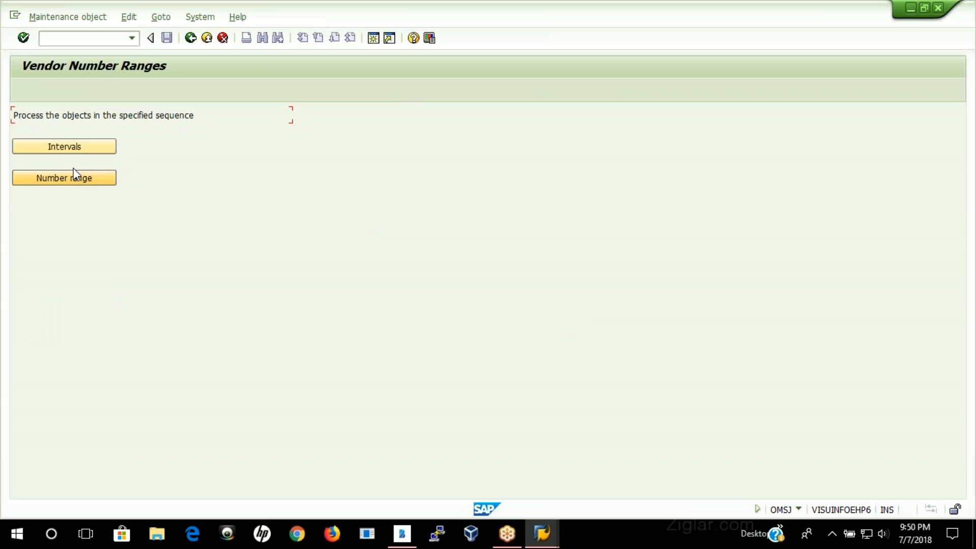
click(82, 145)
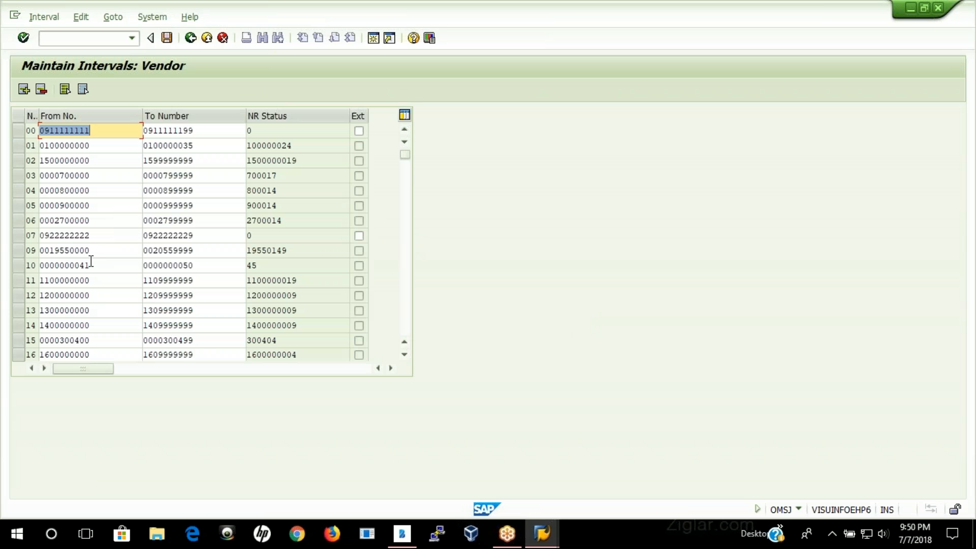
Step: Try to insert a vendor number range interval ZN from 51 to 200 above interval 10
click(209, 265)
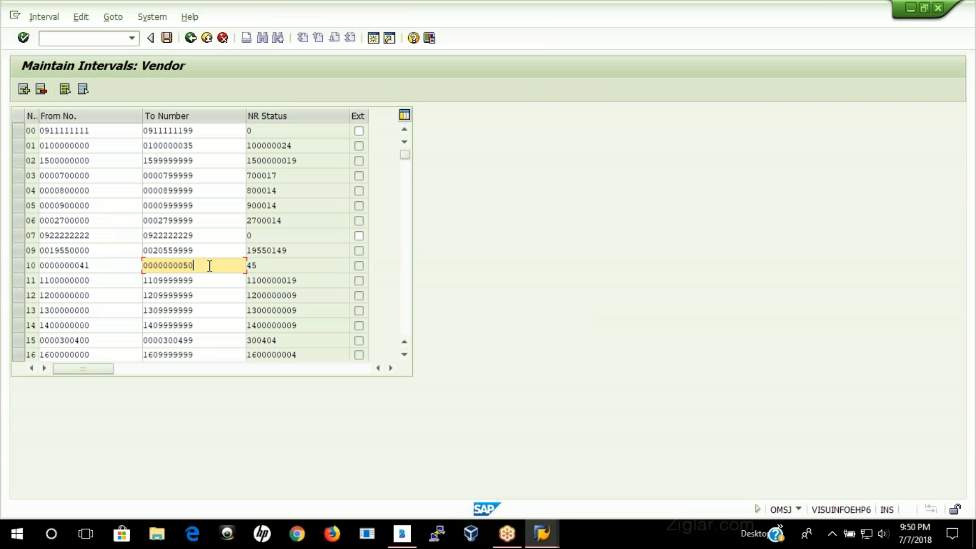
click(24, 89)
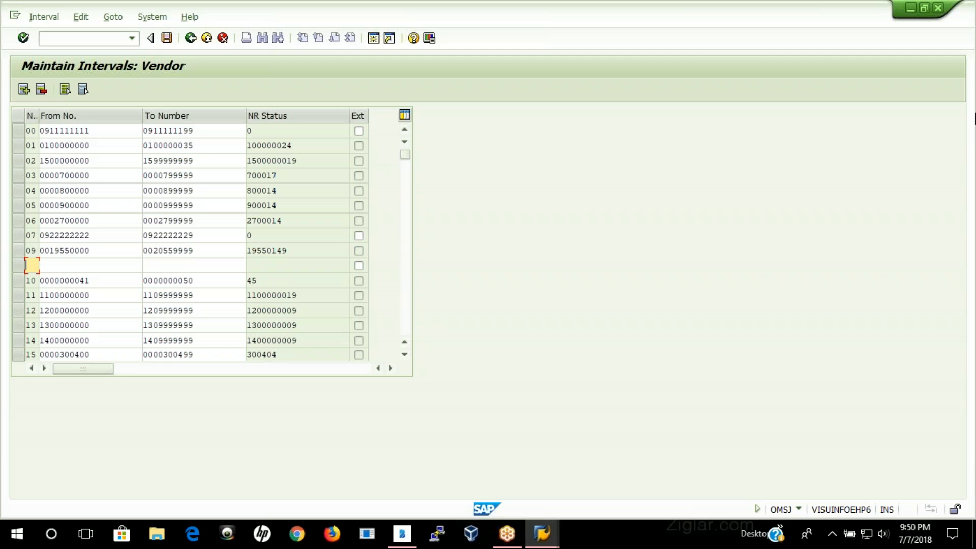
text(ZN)
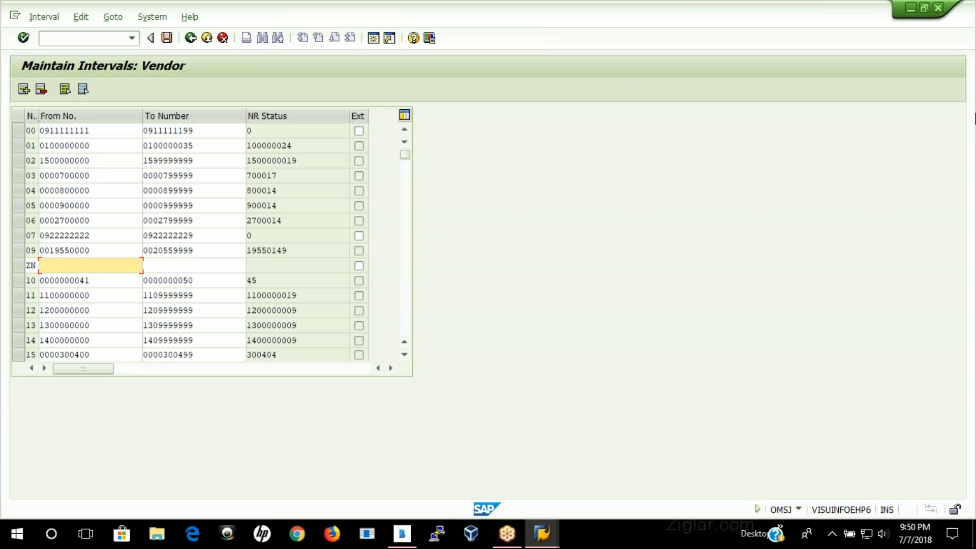
text(51)
key(Tab)
text(200)
key(Return)
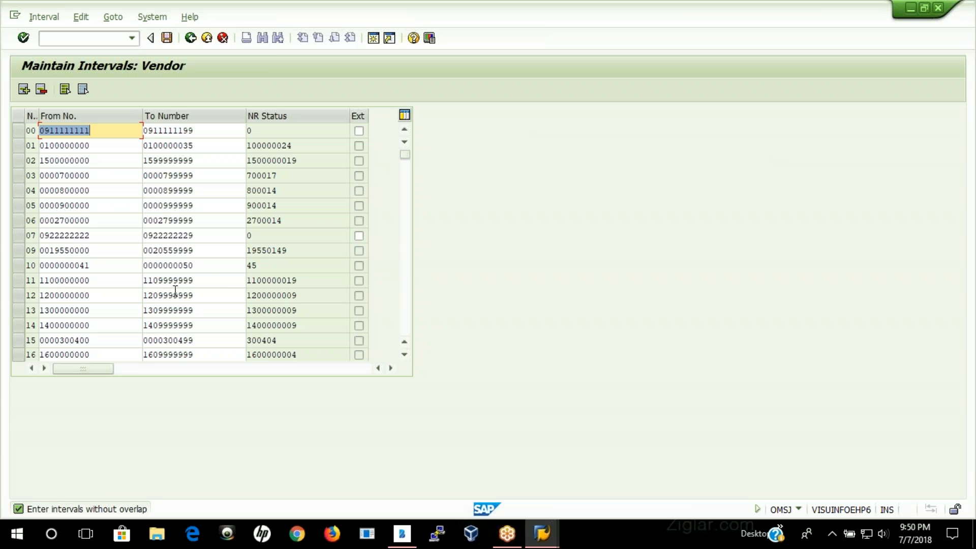
Step: Try to insert a vendor number range interval ZN from 300800 to 300950 above interval 43
scroll(215, 281, down, 2)
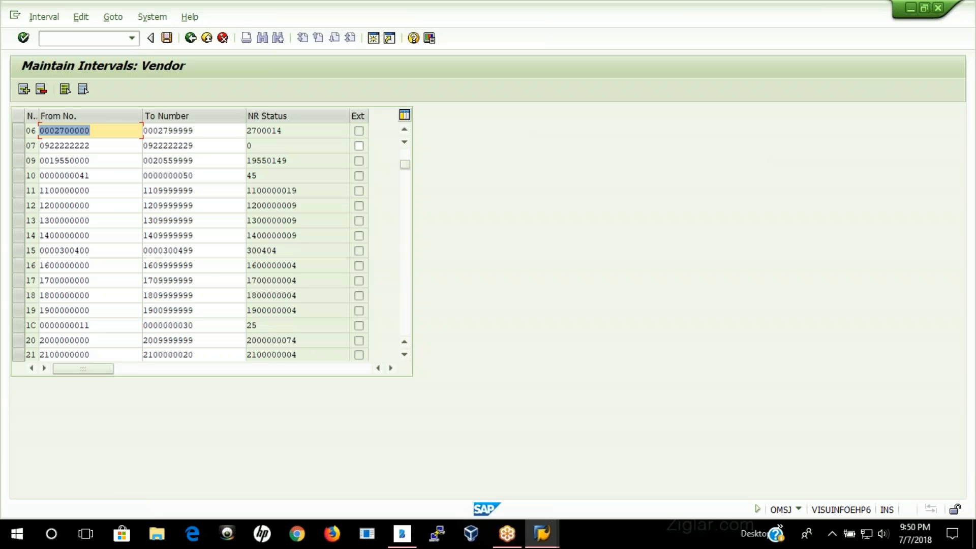
scroll(210, 285, down, 3)
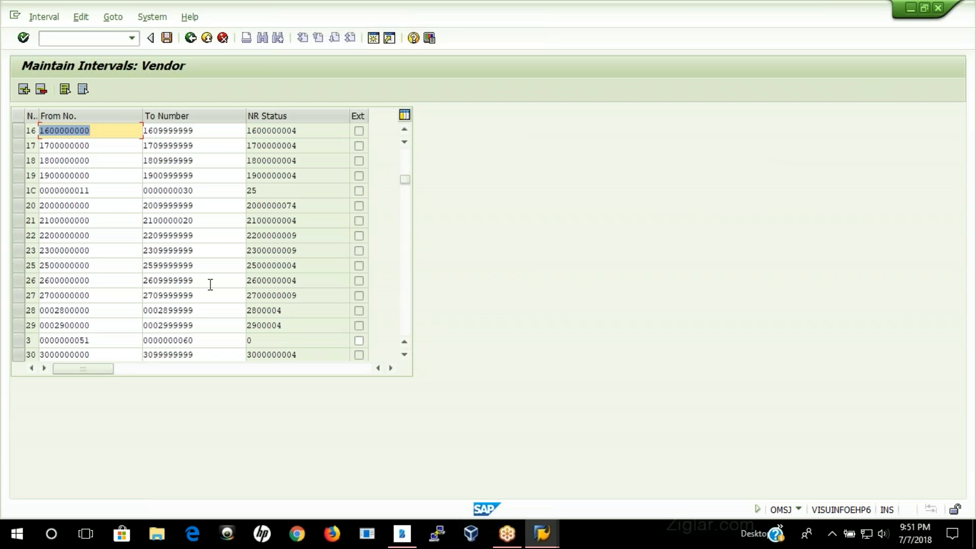
scroll(211, 285, down, 1)
scroll(196, 243, down, 3)
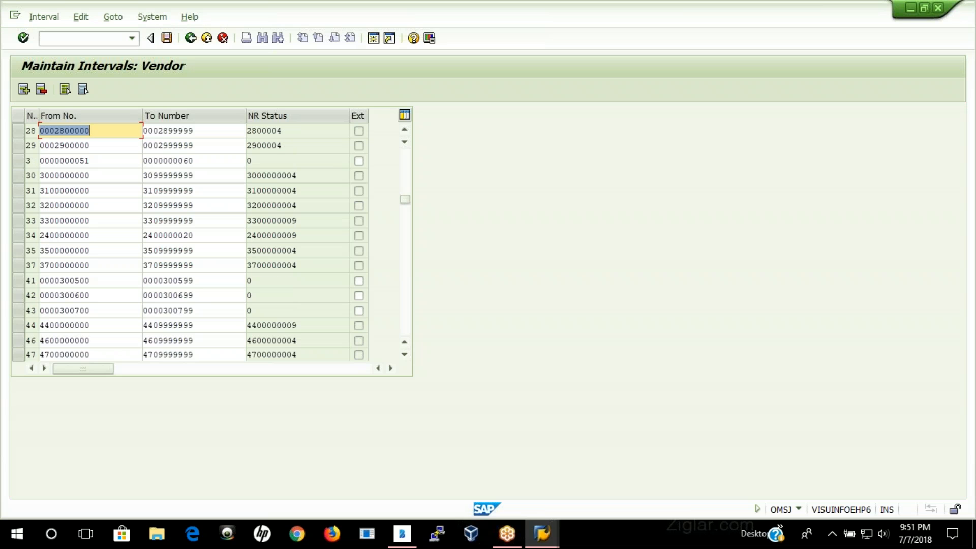
click(203, 309)
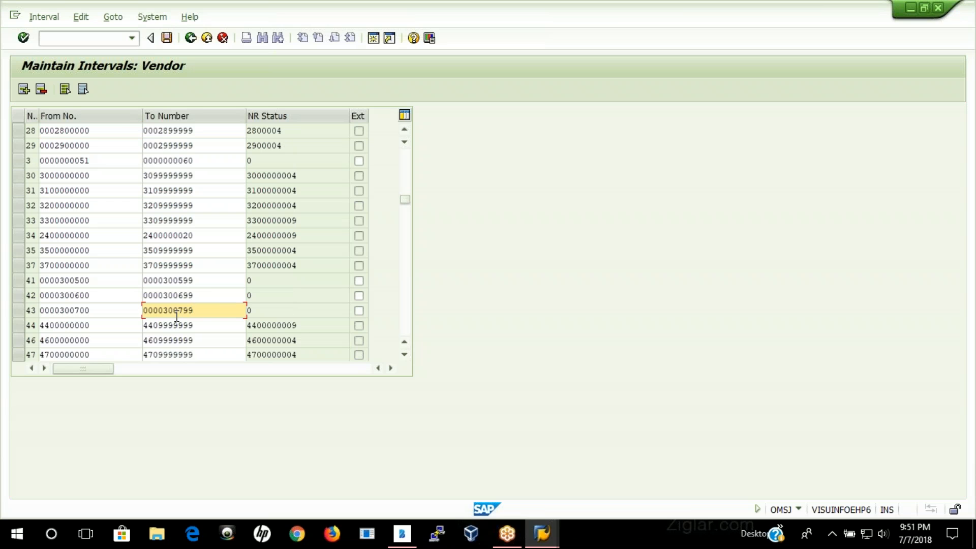
click(24, 89)
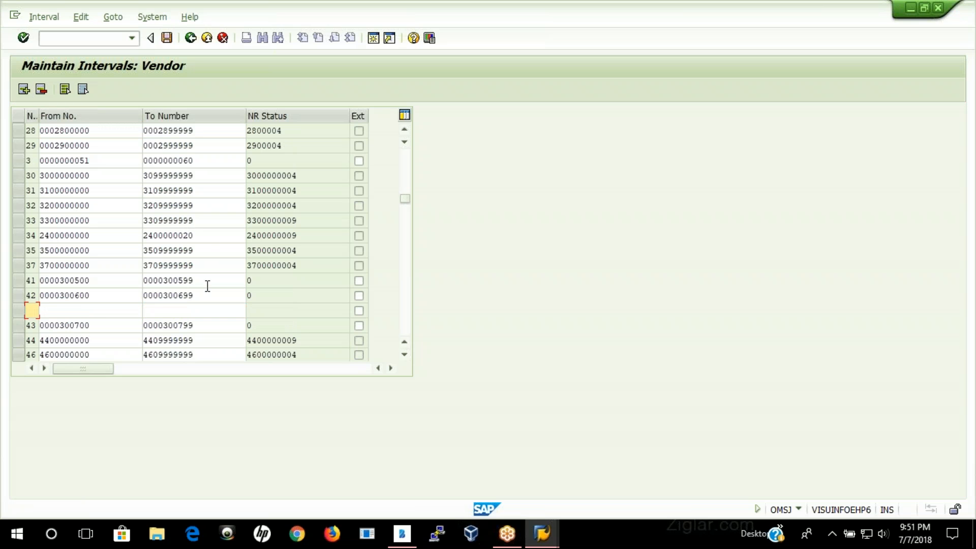
text(ZN)
key(Tab)
text(300)
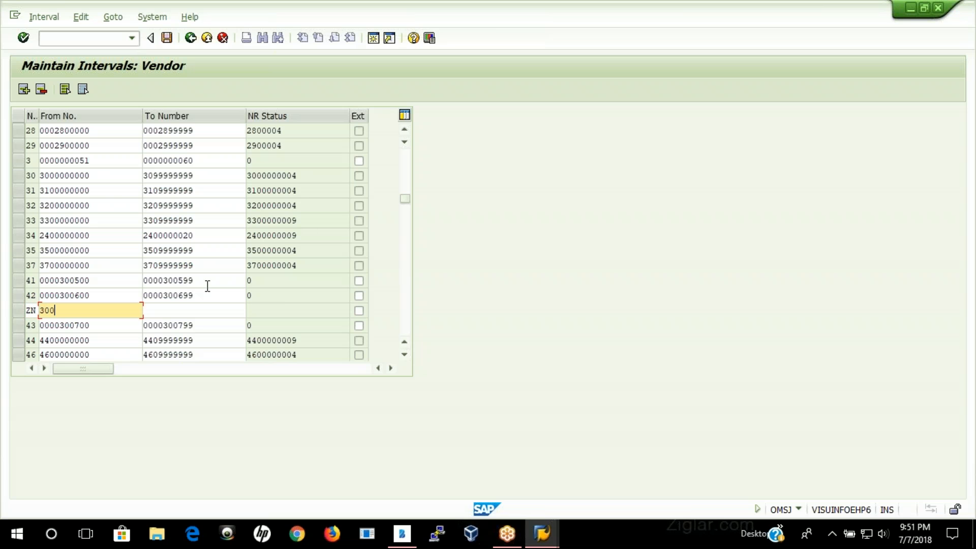
text(800)
key(Tab)
text(300)
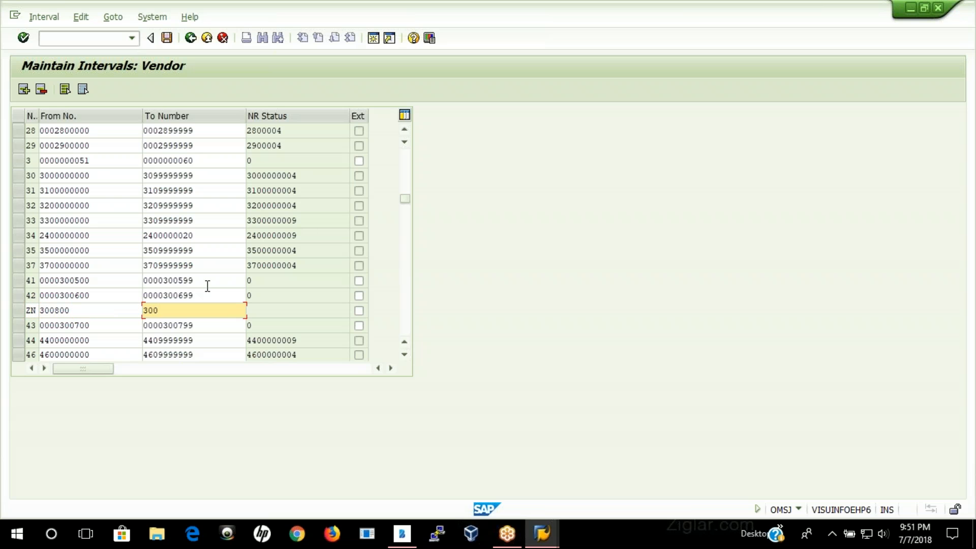
text(950)
key(Return)
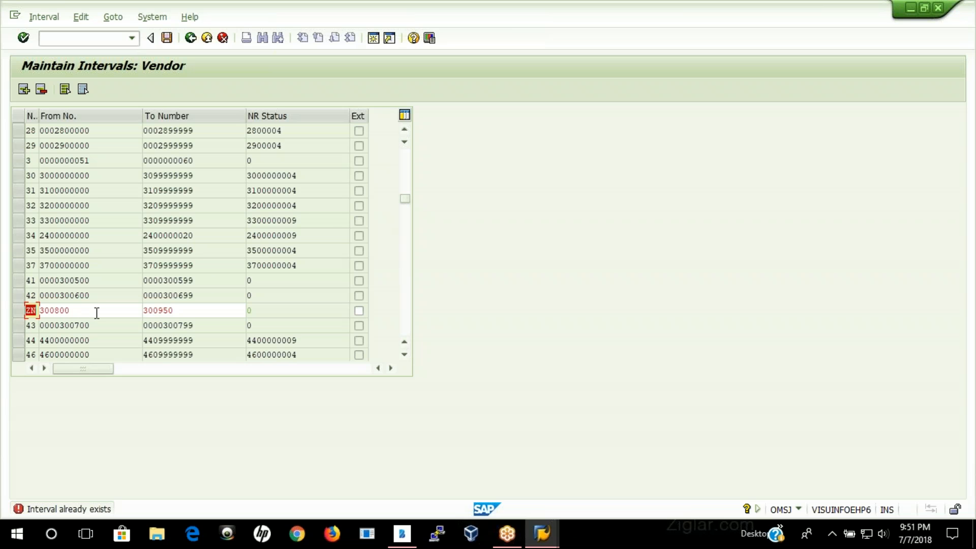
Step: Clear the rejected ZN interval entry above interval 43 and widen the interval number column
drag(96, 313, 8, 323)
key(Delete)
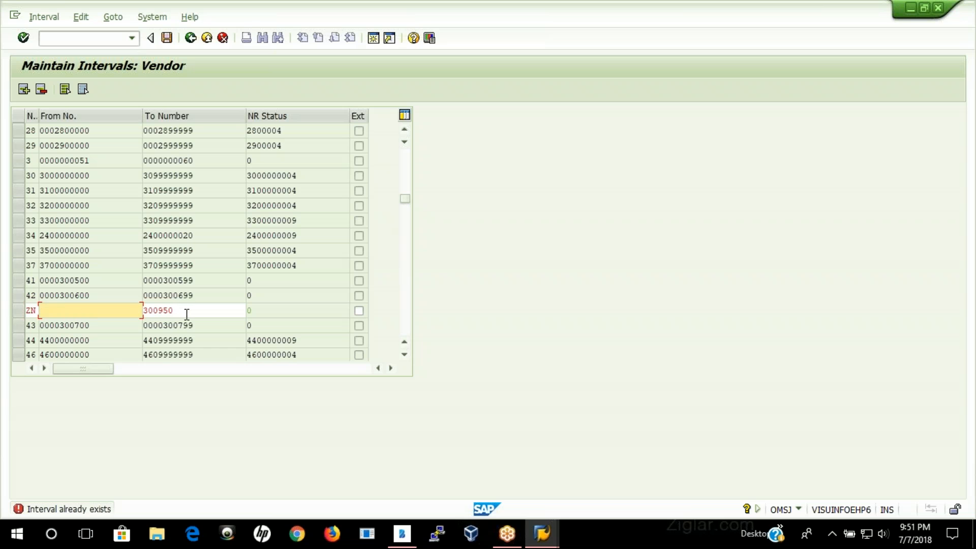
drag(187, 314, 122, 311)
key(Delete)
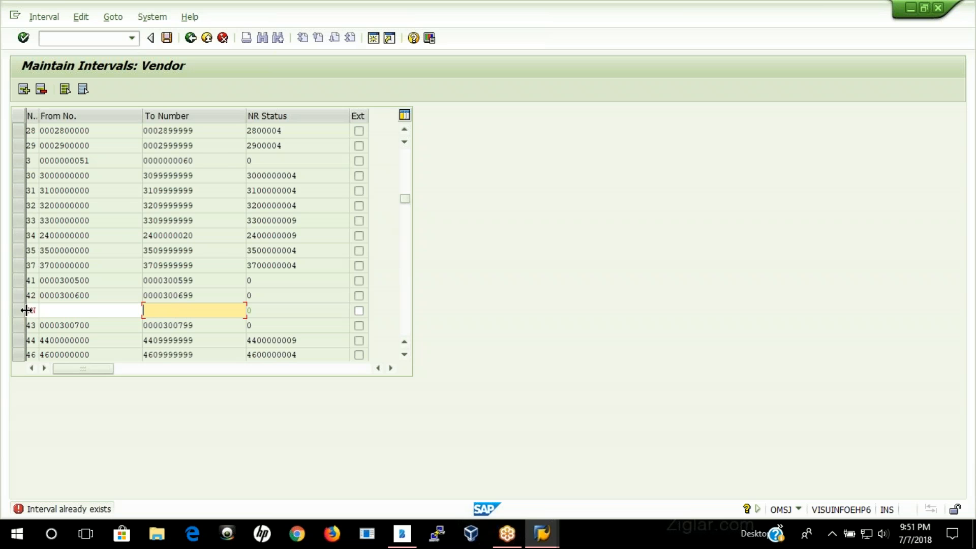
drag(26, 310, 12, 310)
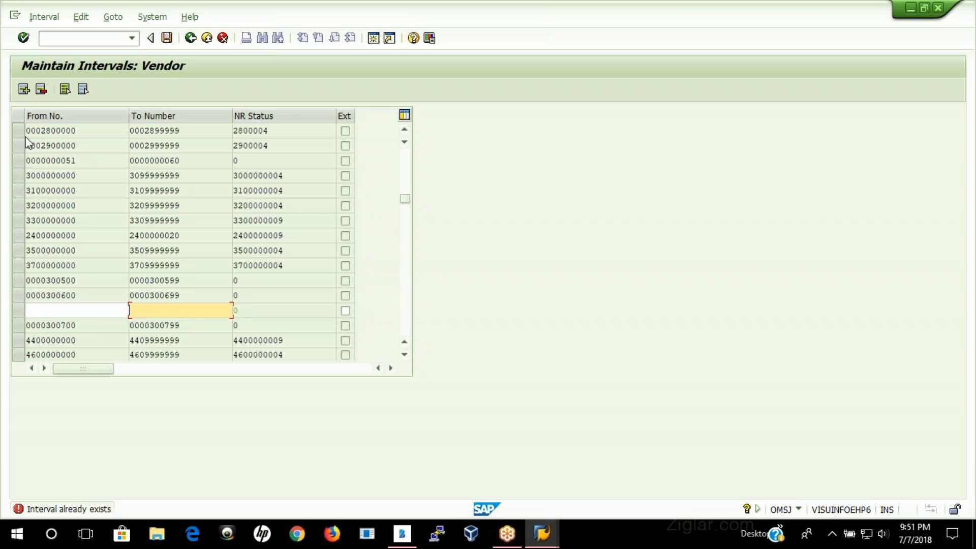
drag(24, 115, 45, 115)
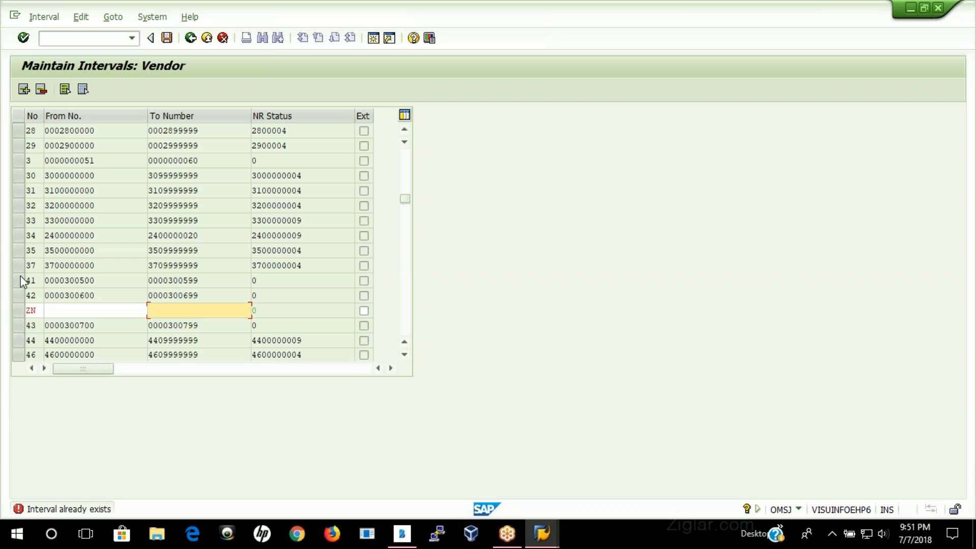
double_click(29, 310)
key(BackSpace)
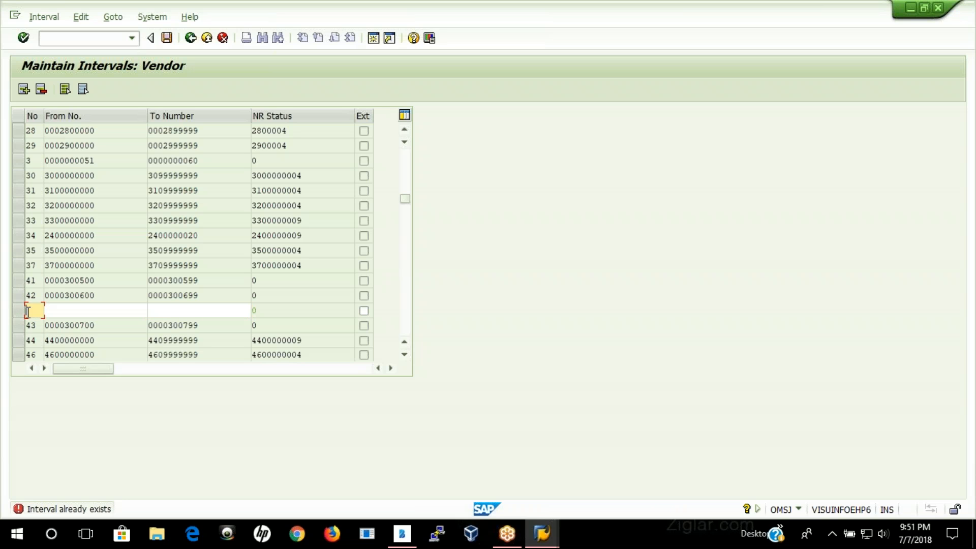
key(Return)
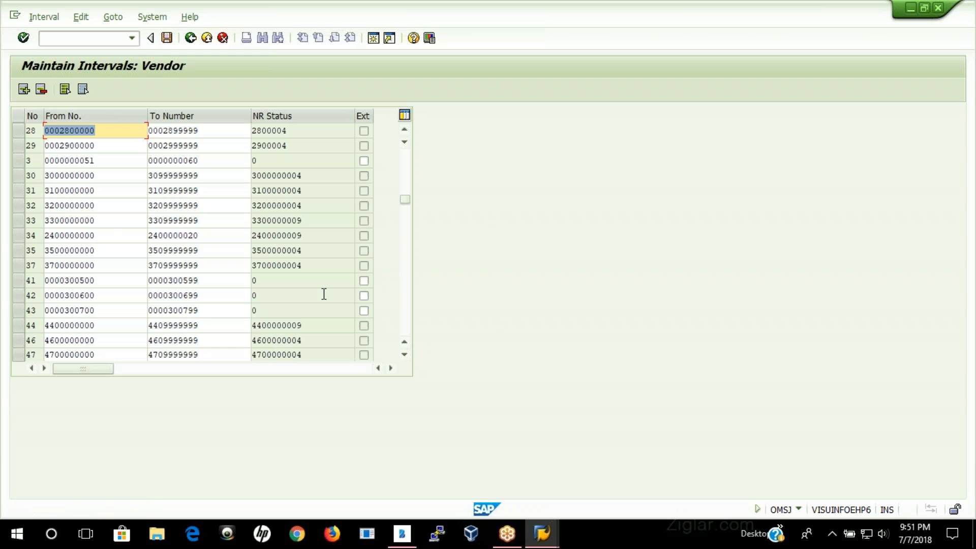
Step: Change the existing ZN interval at the end of the list to run from 300800 to 300950
drag(405, 200, 417, 363)
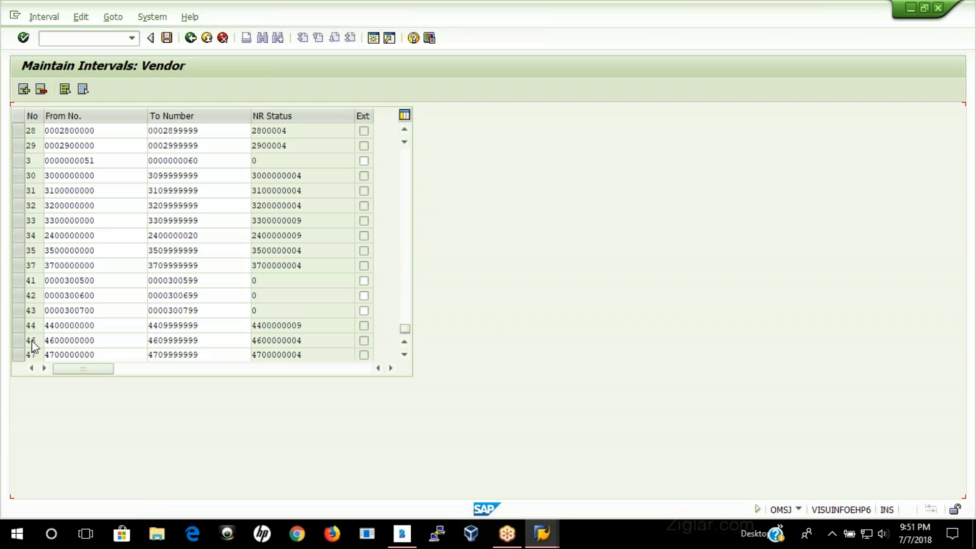
click(167, 39)
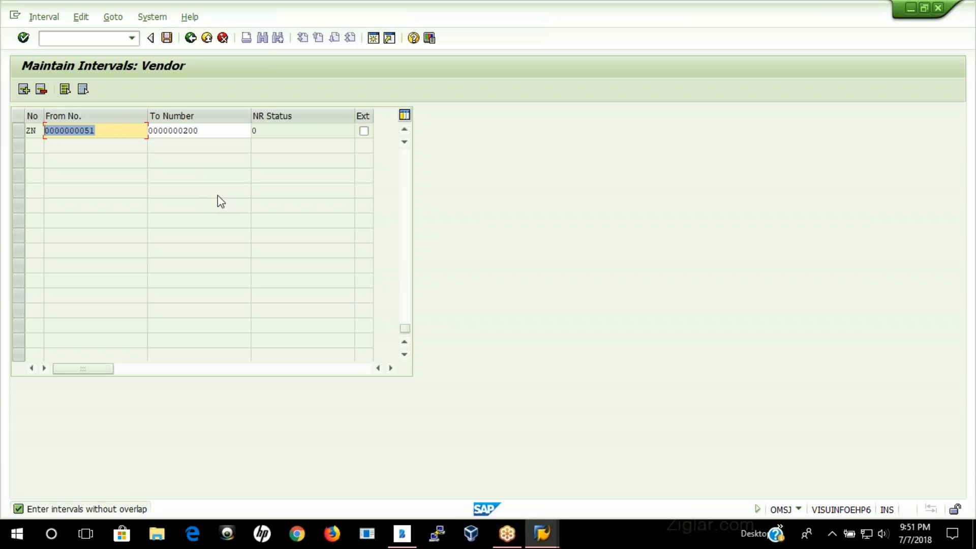
text(300)
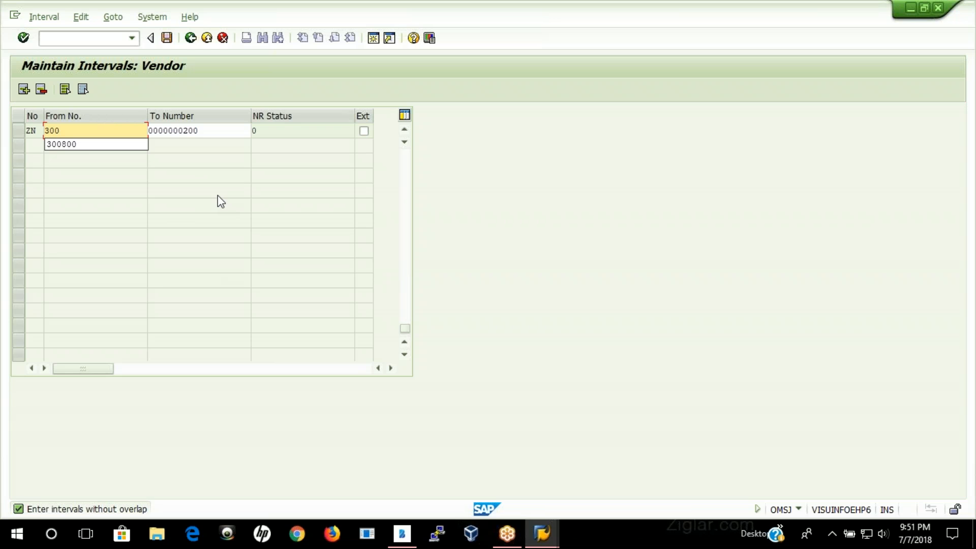
key(Down)
key(Return)
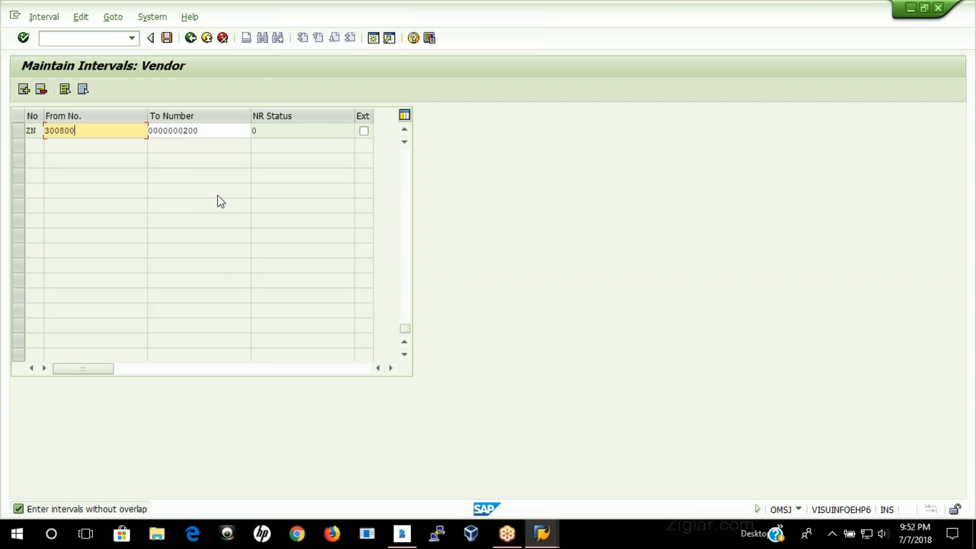
key(Tab)
text(300)
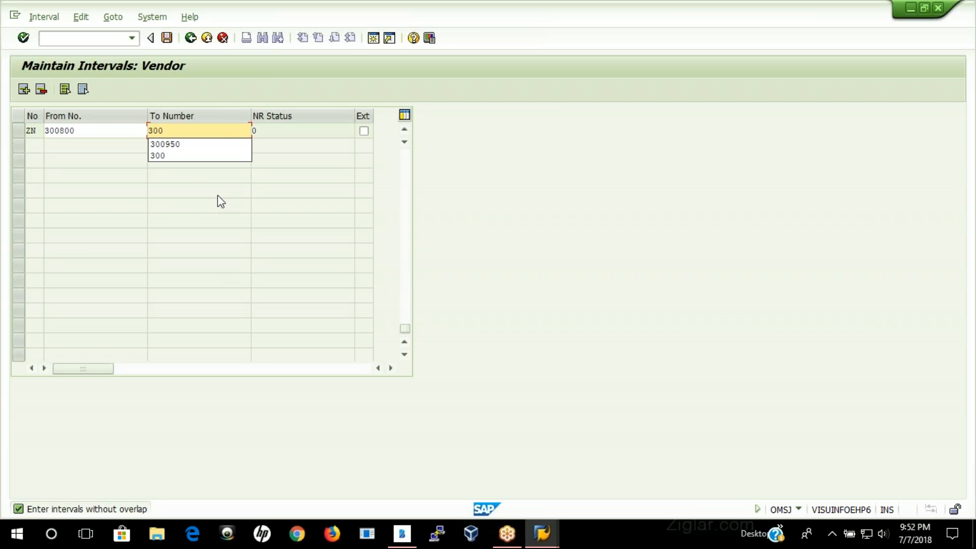
key(Down)
key(Return)
key(Return)
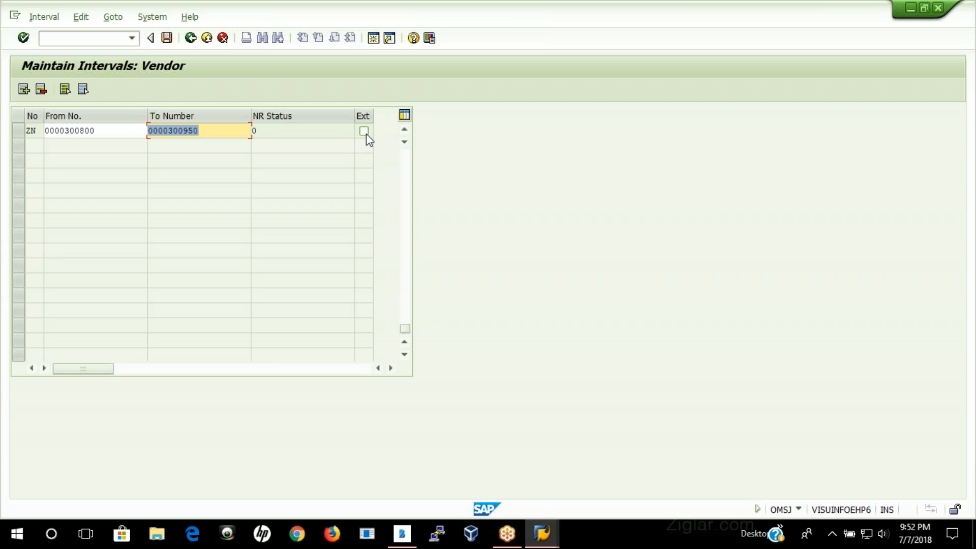
Step: Save the vendor number range intervals and return to the Vendor Number Ranges overview
click(166, 40)
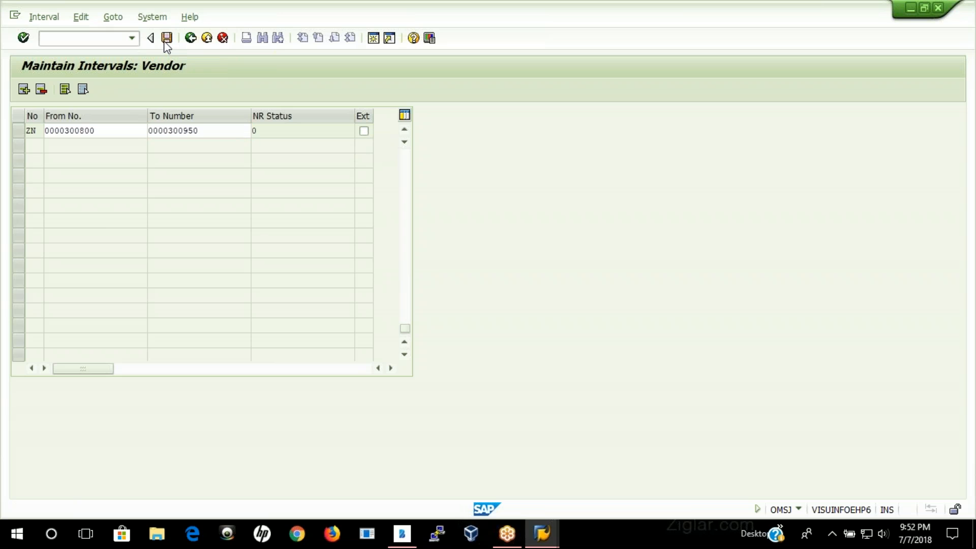
click(402, 432)
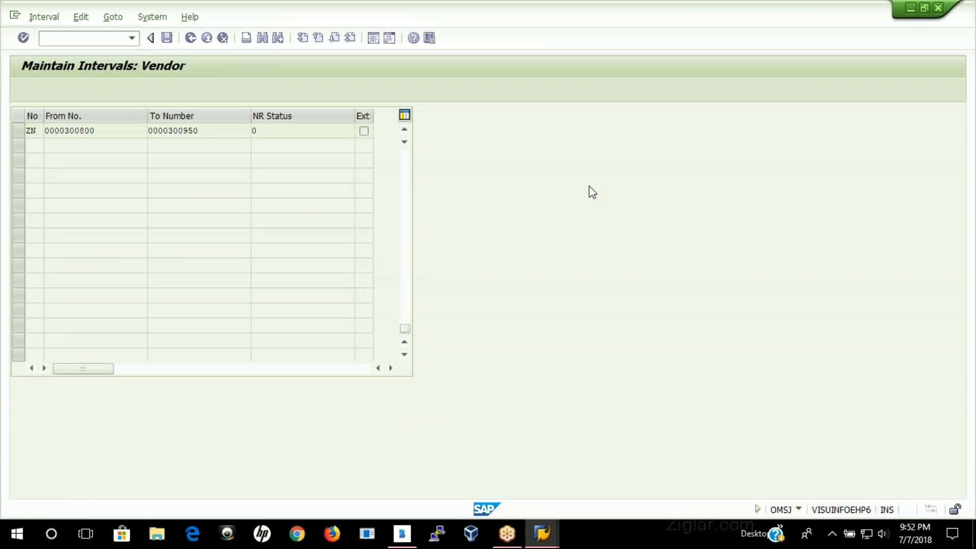
click(190, 41)
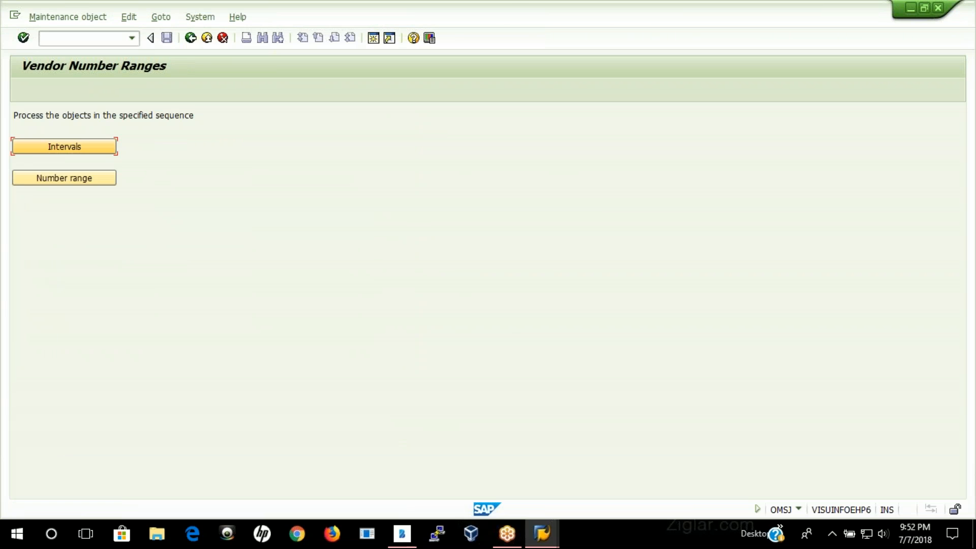
Step: Open the assignment of vendor account groups to number ranges, assign number range ZN to group ZN01, and save
click(65, 178)
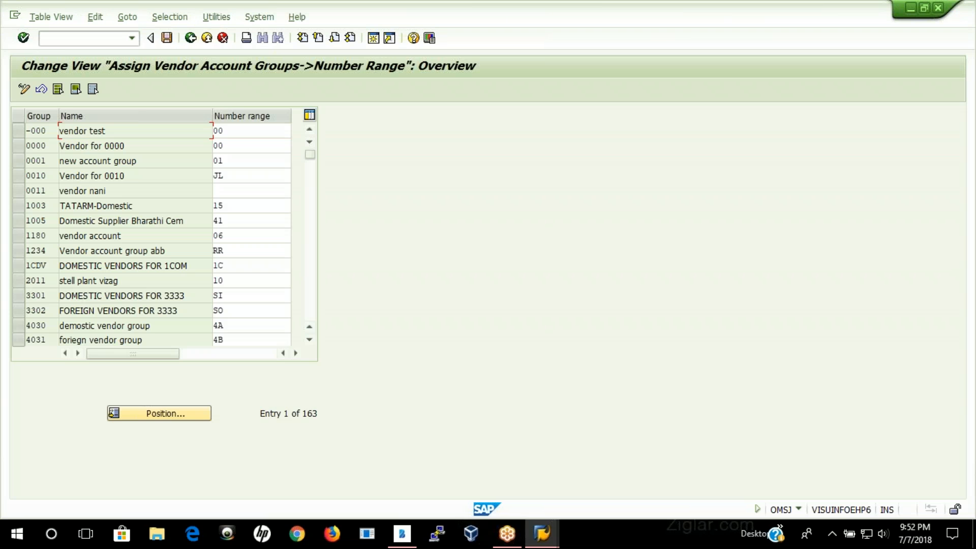
click(159, 414)
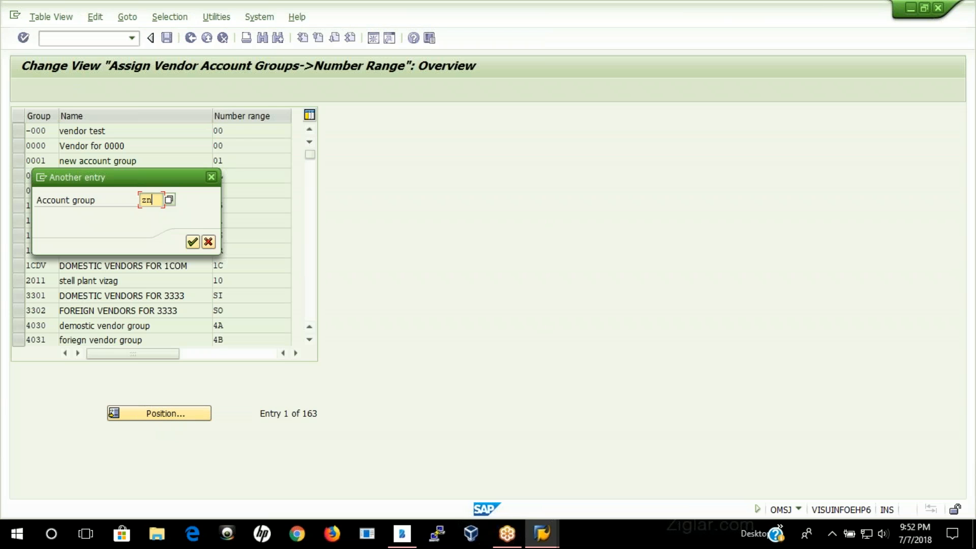
text(zn01)
key(Return)
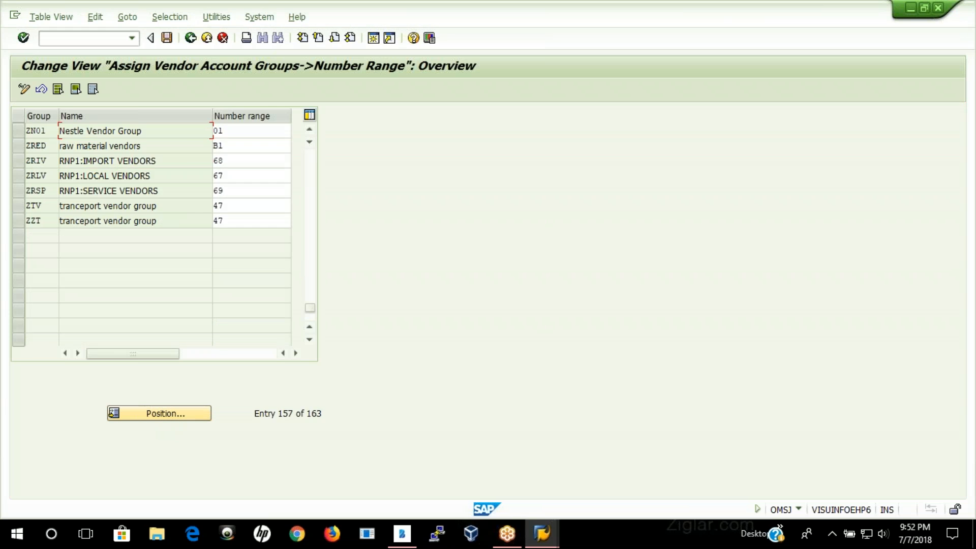
key(Tab)
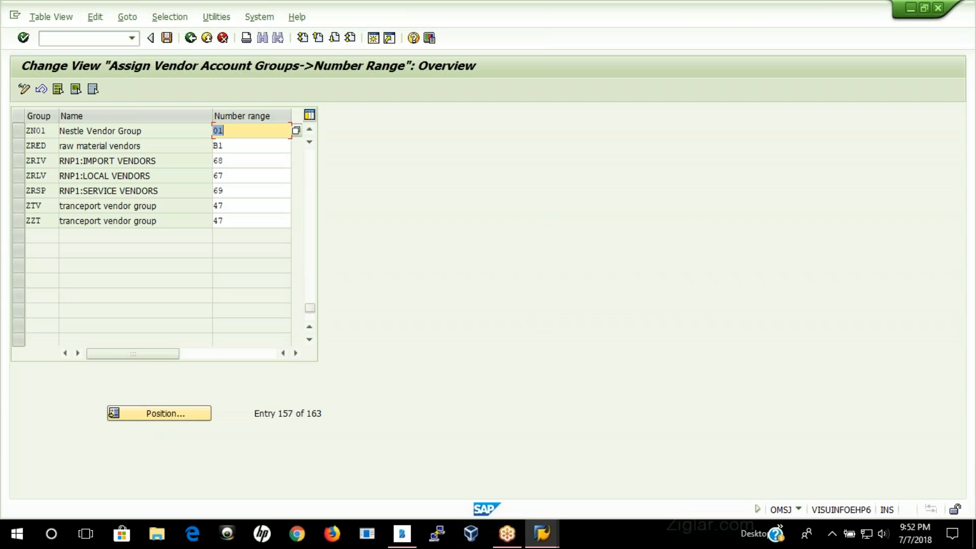
text(ZN)
key(Return)
click(169, 39)
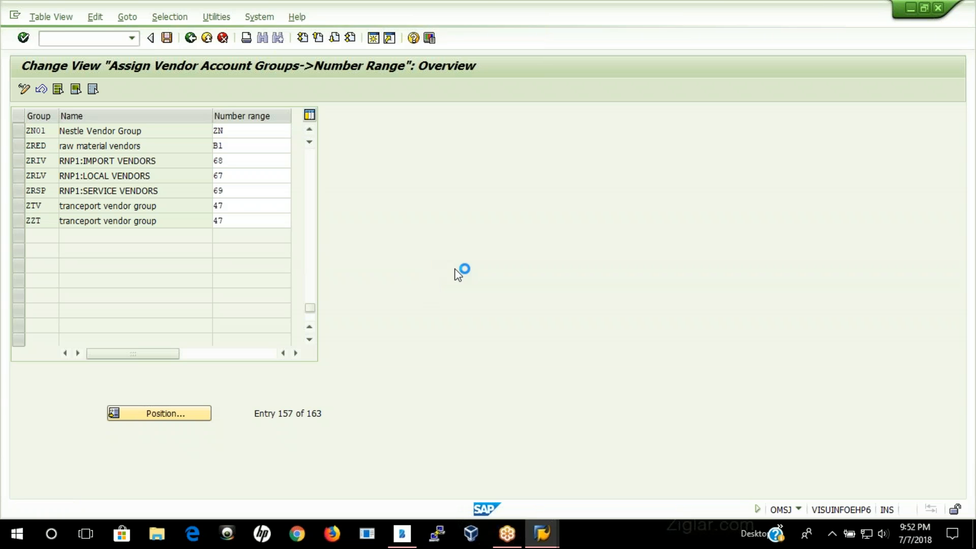
click(209, 247)
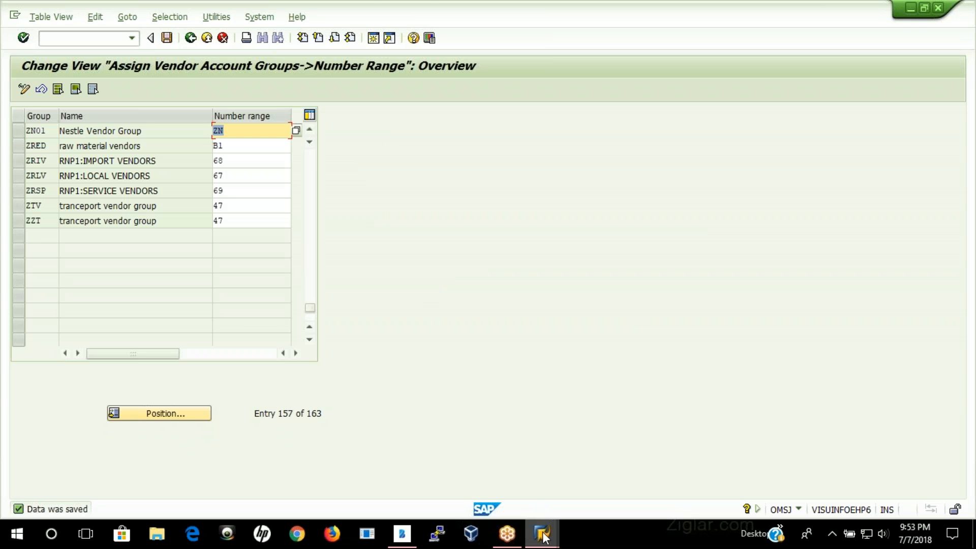
Step: Switch to the Create Vendor session and bring up its initial screen
mouse_move(537, 537)
click(510, 470)
click(190, 39)
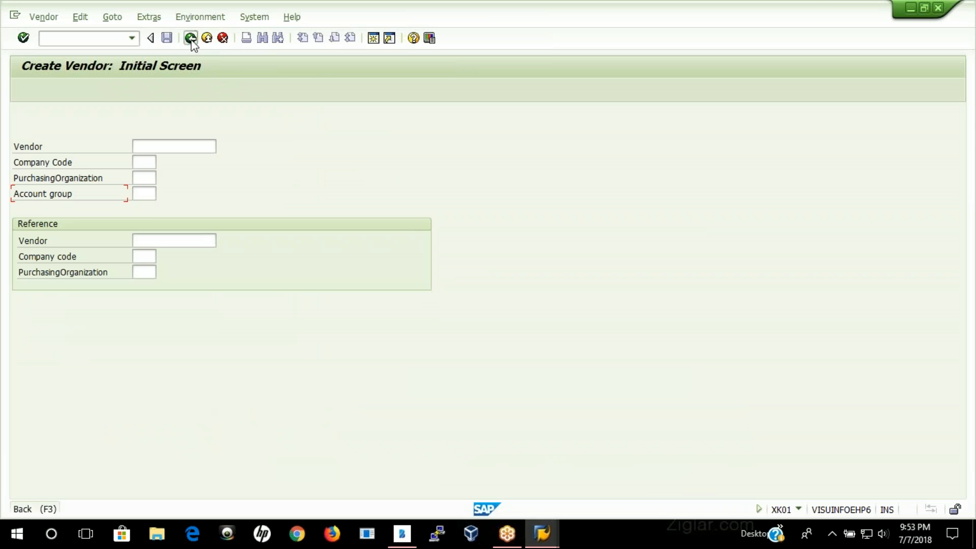
double_click(171, 270)
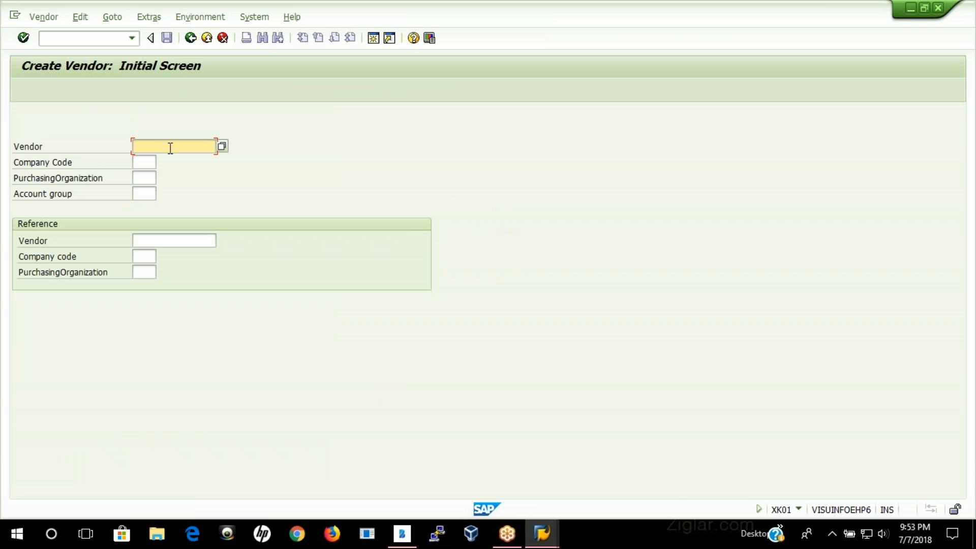
Step: Enter company code 3435, purchasing organization 3435 and account group ZN01 for the new vendor
click(148, 161)
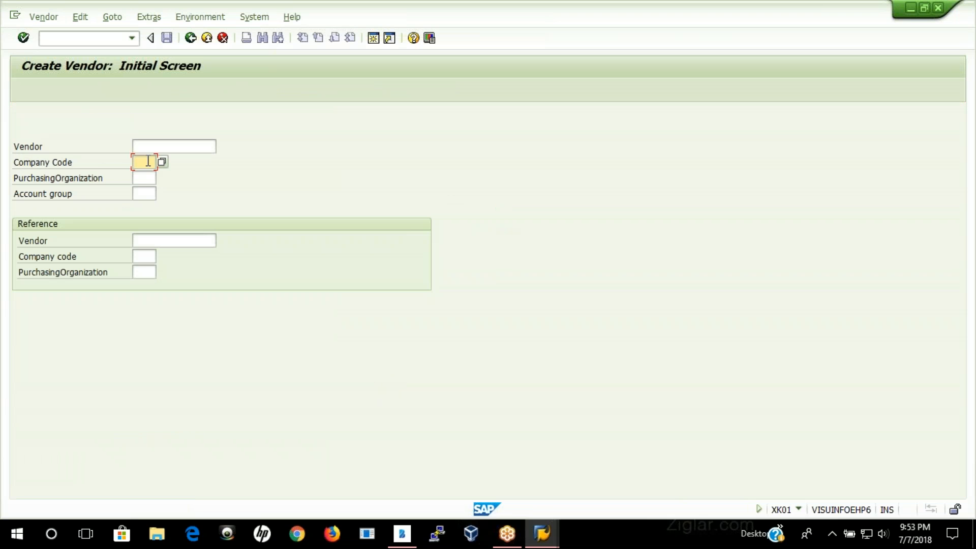
text(3435)
click(150, 178)
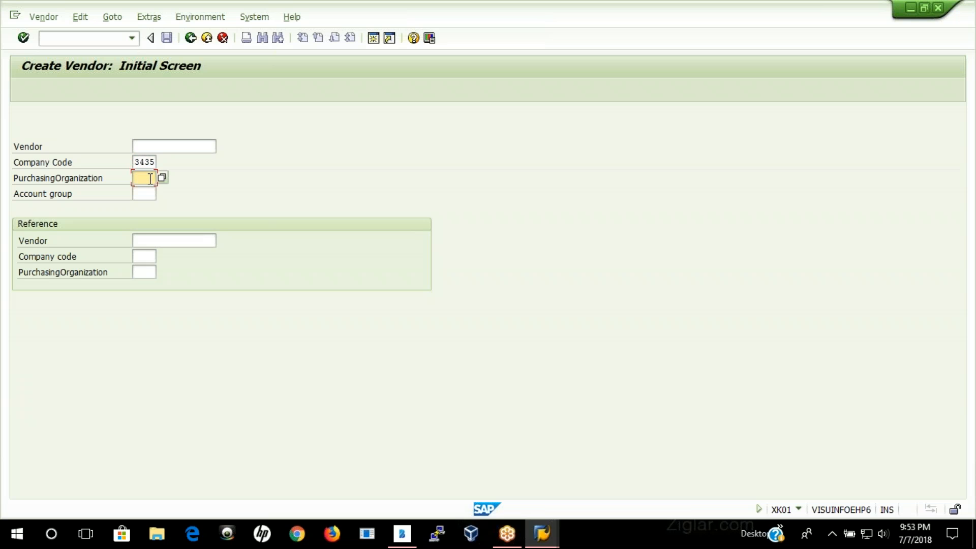
text(3435)
click(142, 193)
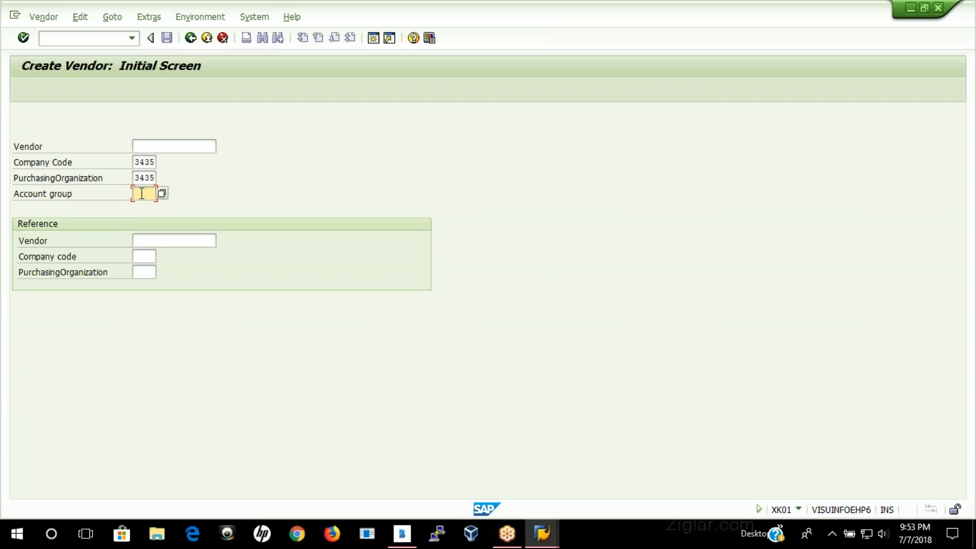
text(Z1)
text(01)
click(541, 534)
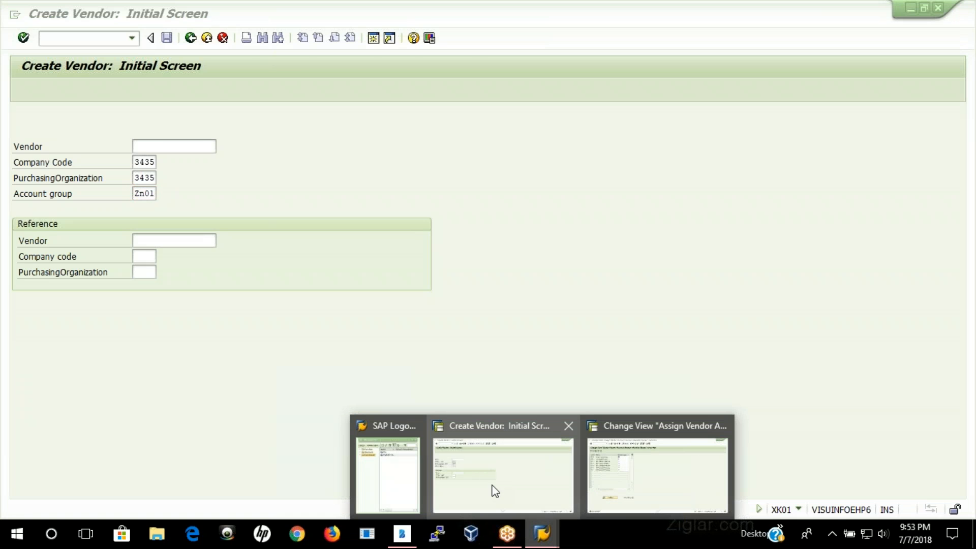
Step: Switch to the vendor configuration session, return to the Display IMG structure, and collapse the Business Partner and Logistics - General nodes
click(617, 484)
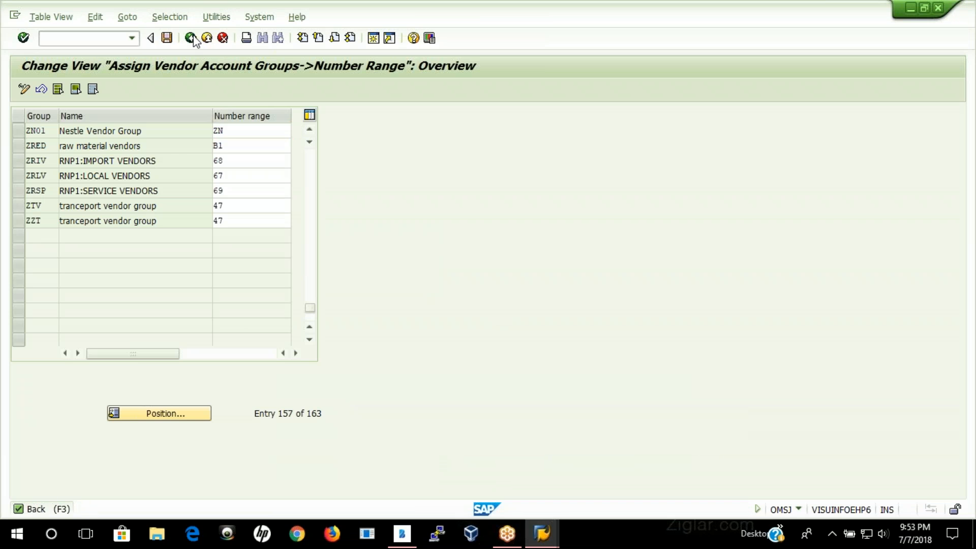
click(191, 38)
click(192, 38)
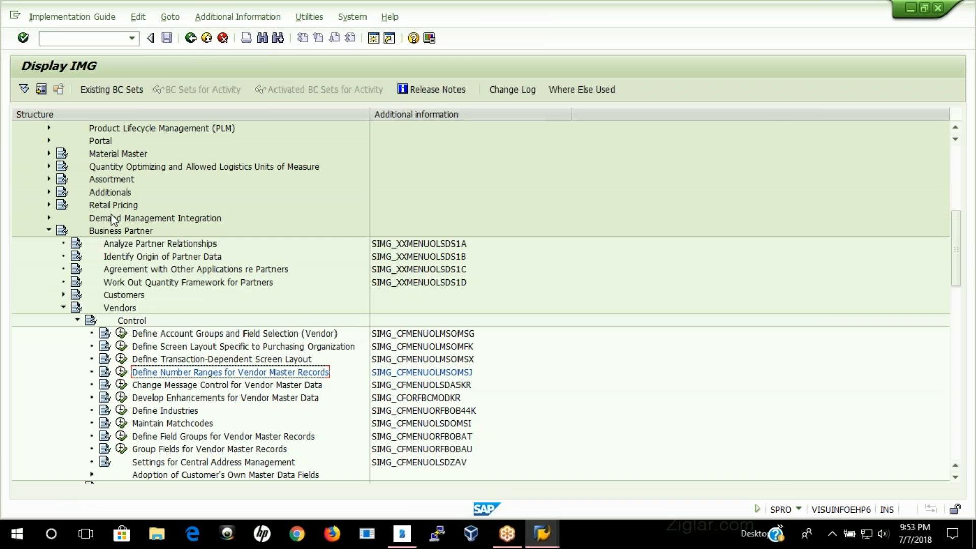
click(49, 232)
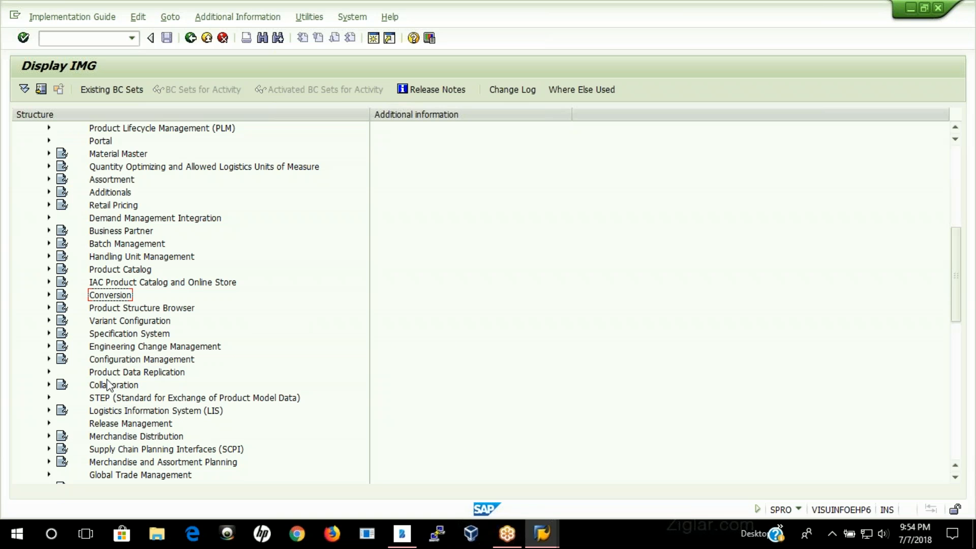
scroll(79, 374, down, 1)
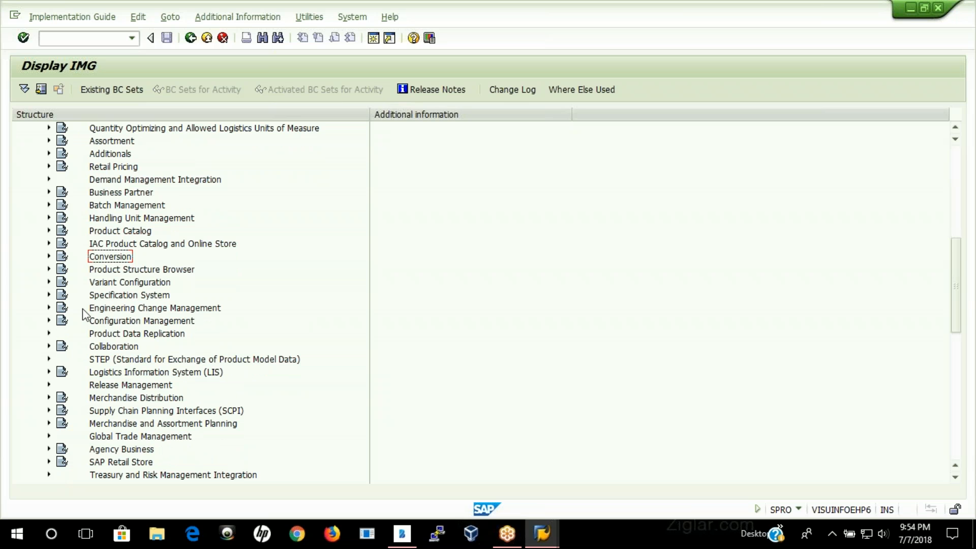
scroll(158, 288, up, 3)
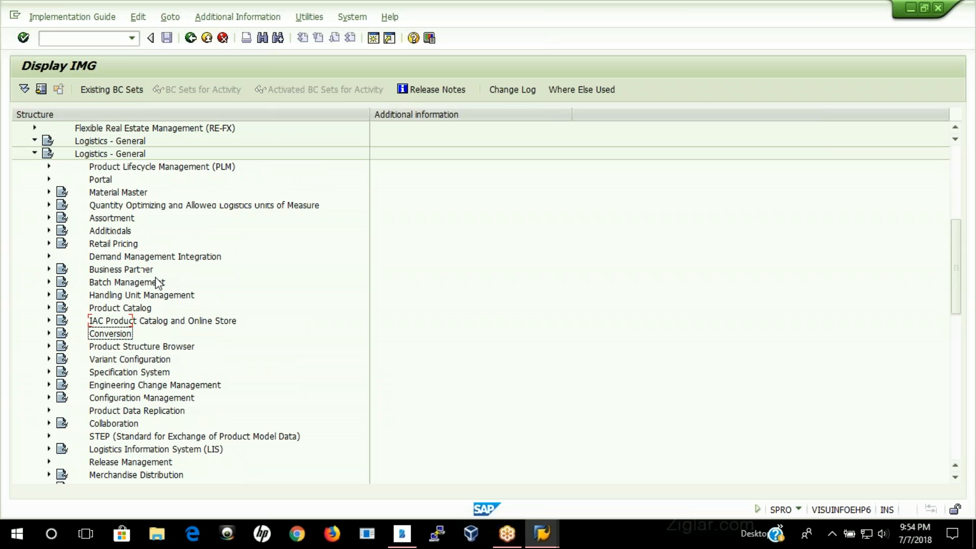
click(33, 166)
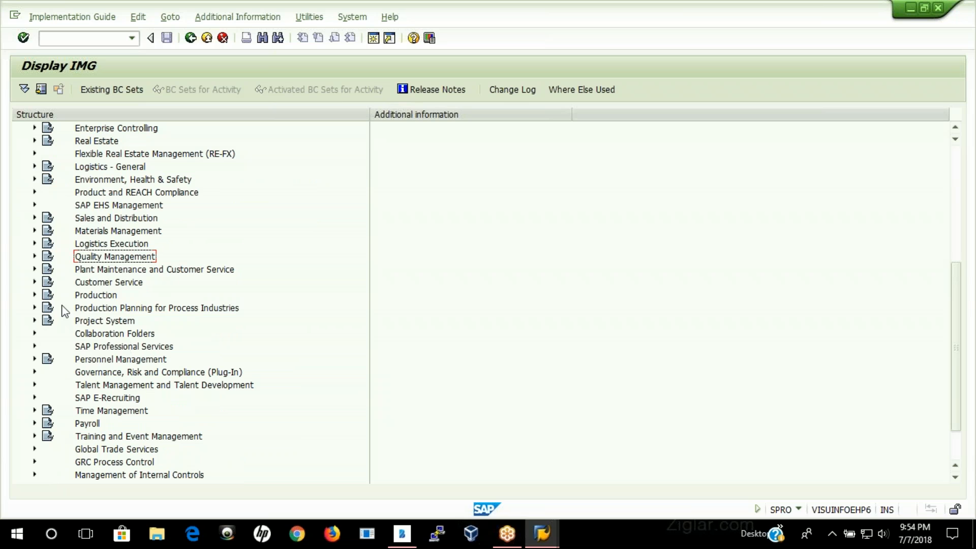
Step: Open Define Permissible Partner Roles per Account Group from Partner Roles in the Partner Determination settings of Materials Management Purchasing
click(34, 231)
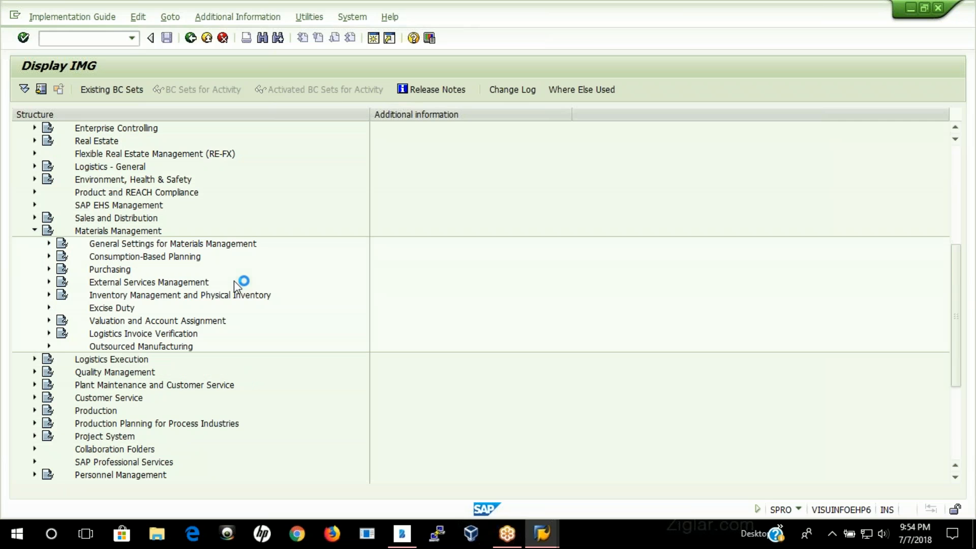
click(48, 269)
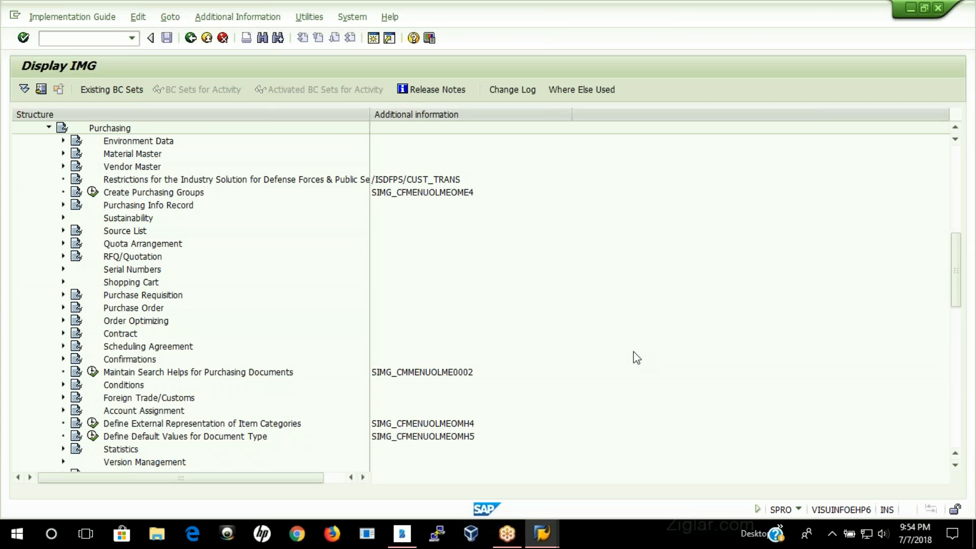
scroll(163, 394, down, 4)
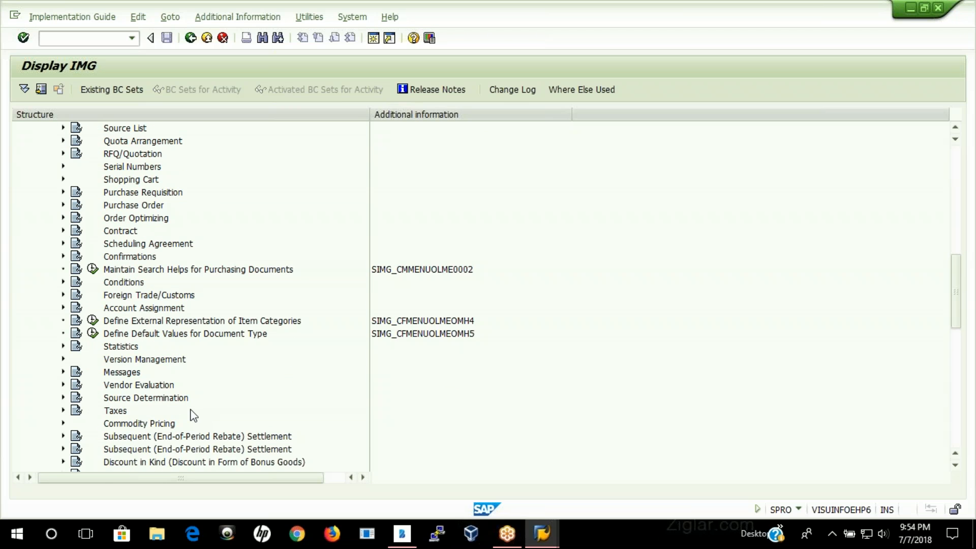
scroll(194, 416, down, 4)
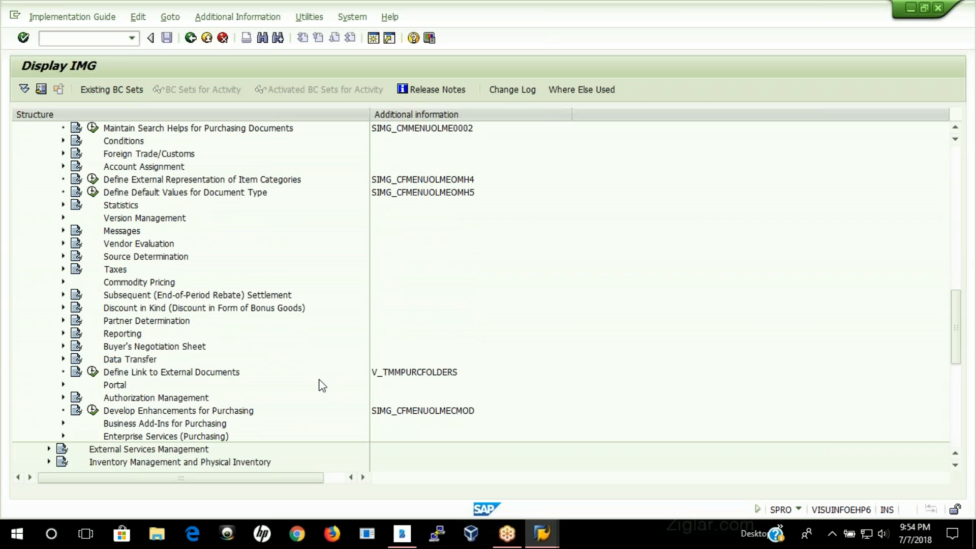
double_click(150, 325)
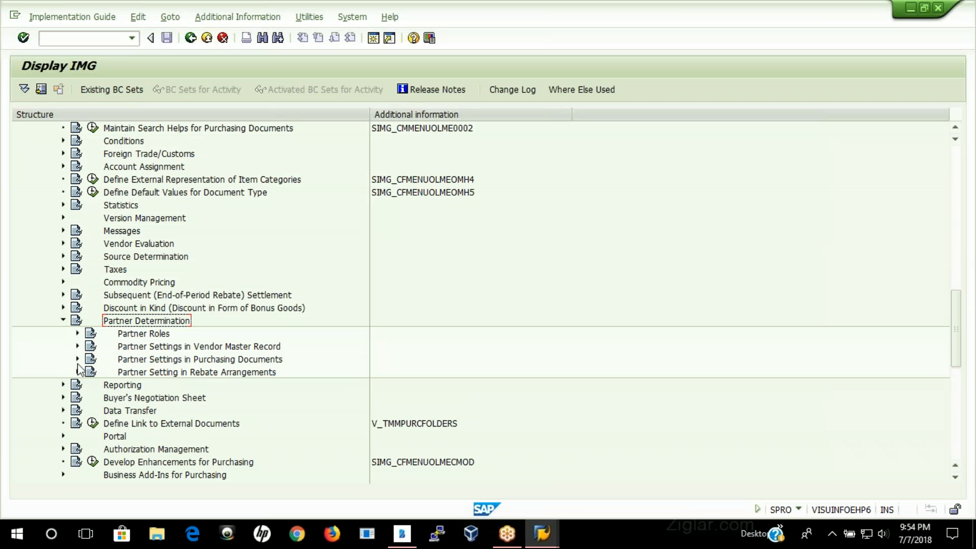
click(78, 333)
click(214, 374)
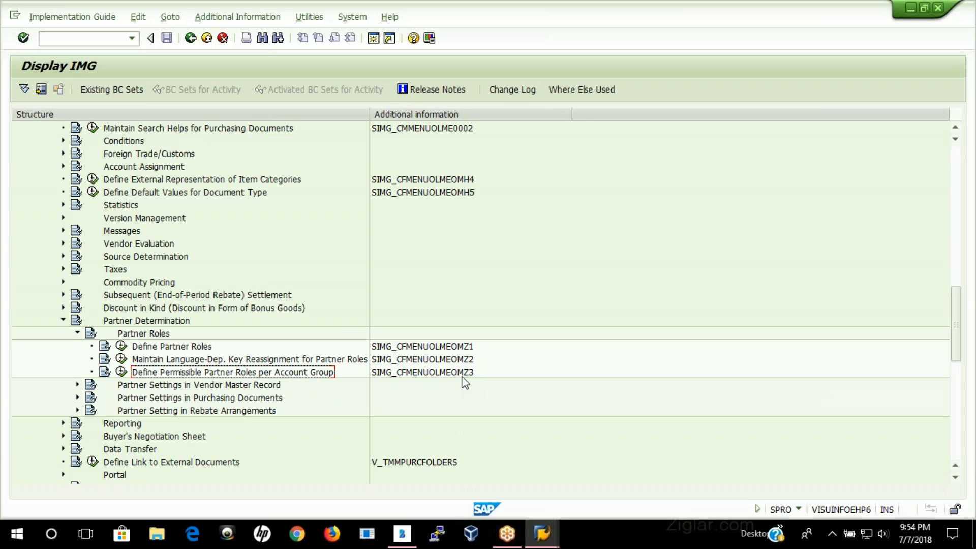
click(121, 371)
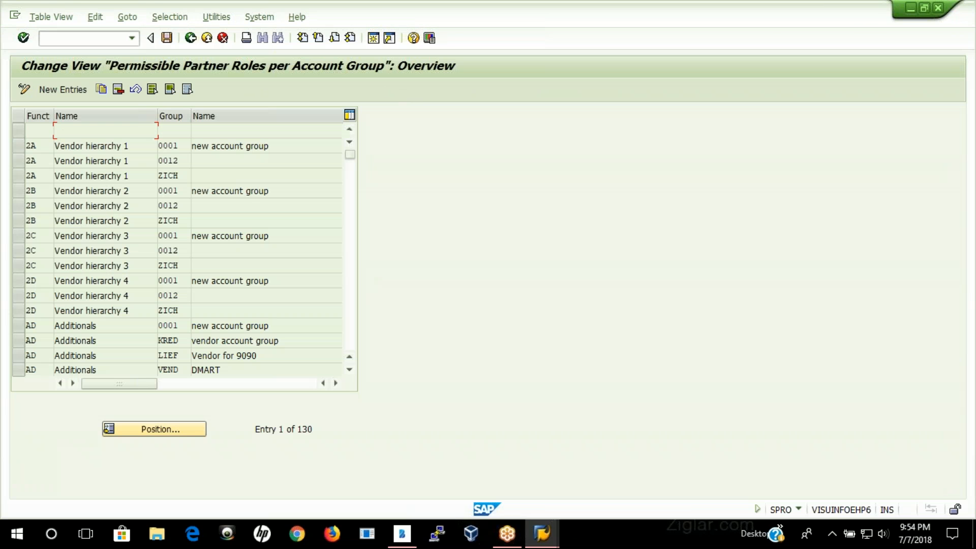
Step: Add a new entry that permits partner function VN for account group ZN01, and save it to the proposed customizing request
click(64, 89)
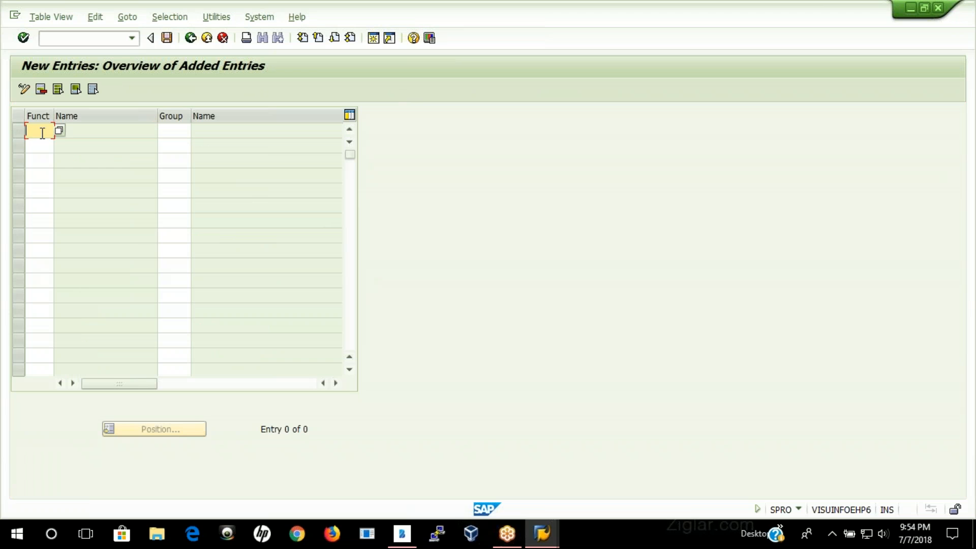
text(VN)
key(Tab)
text(ZN01)
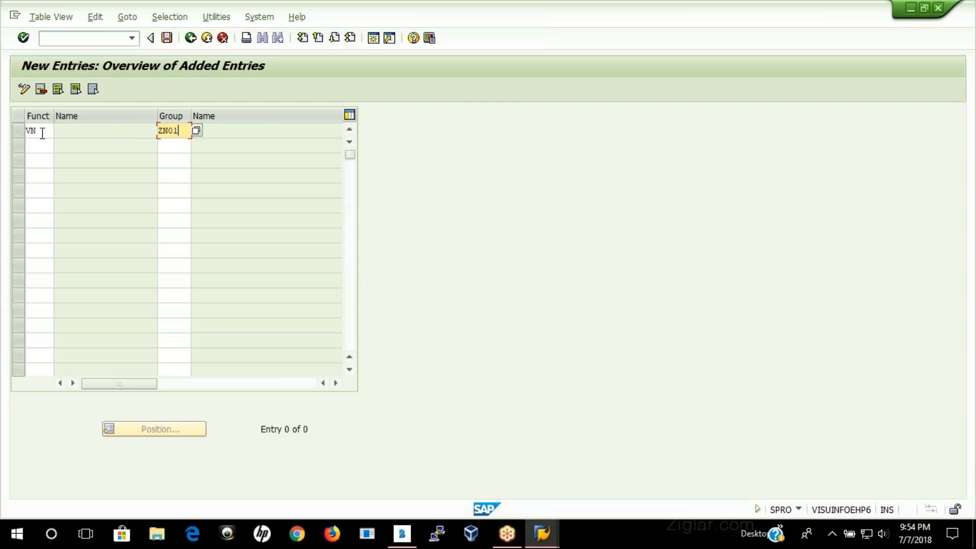
key(Return)
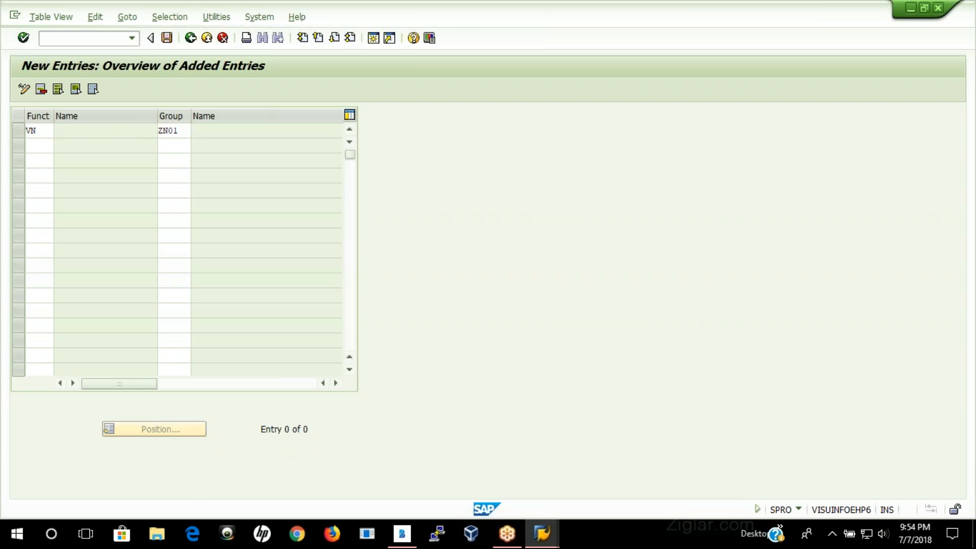
key(Return)
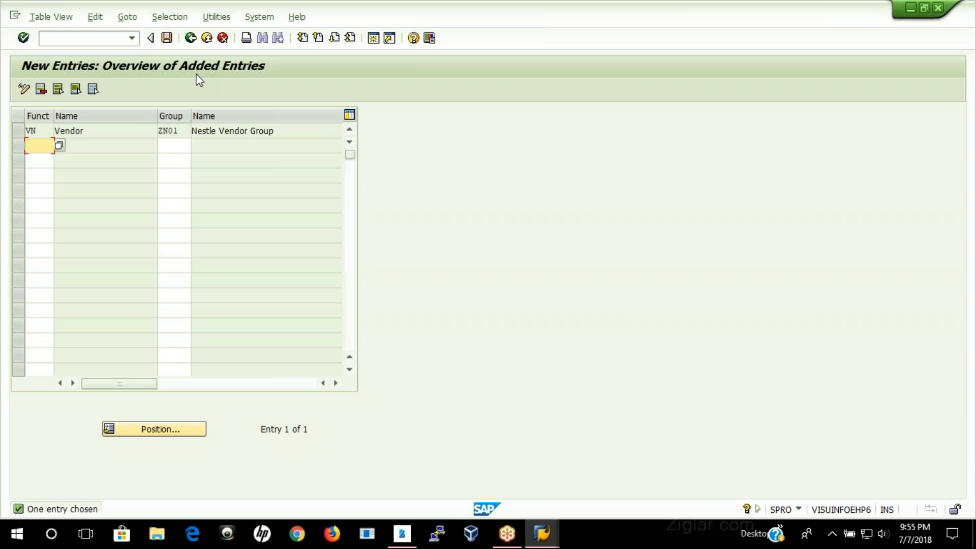
click(166, 37)
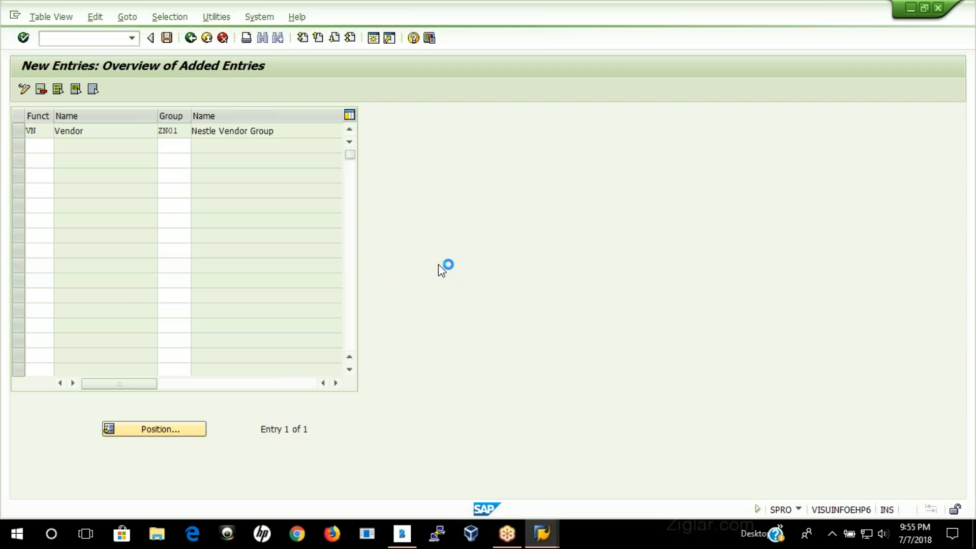
click(210, 242)
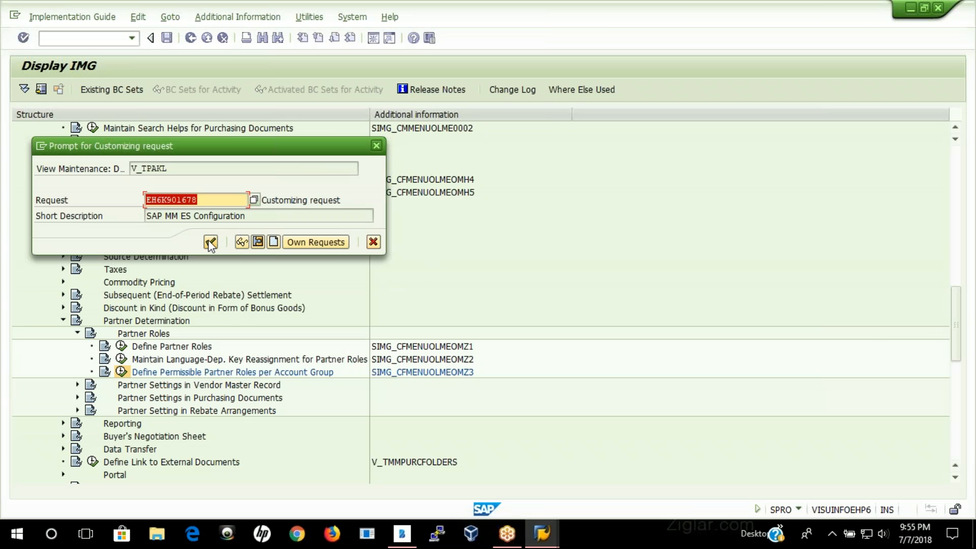
Step: Switch to the Create Vendor session and restart the transaction to get an empty initial screen
mouse_move(544, 536)
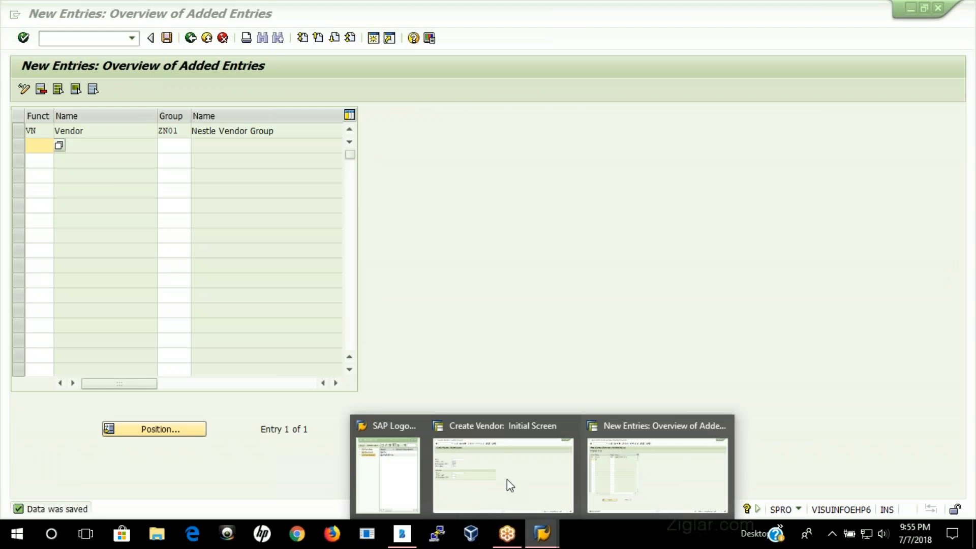
click(497, 483)
click(190, 39)
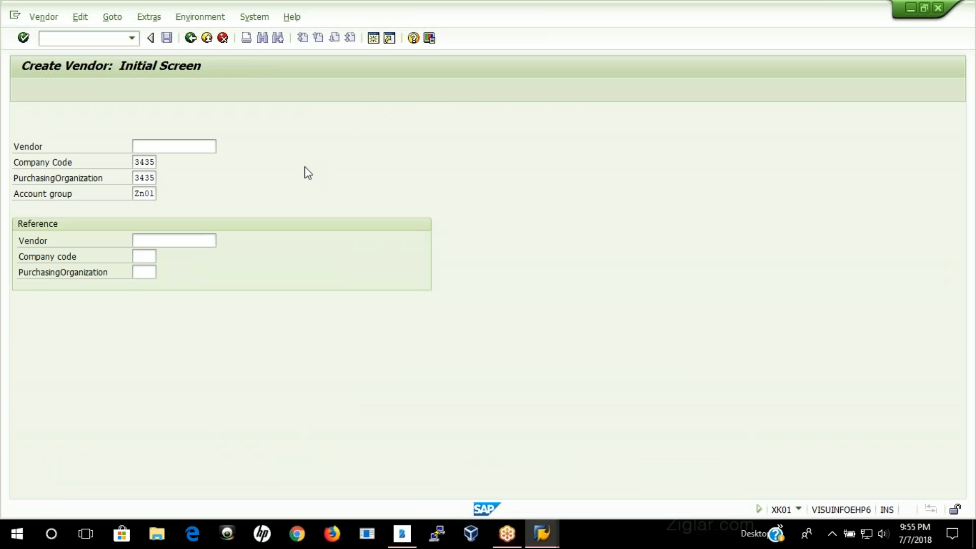
double_click(160, 270)
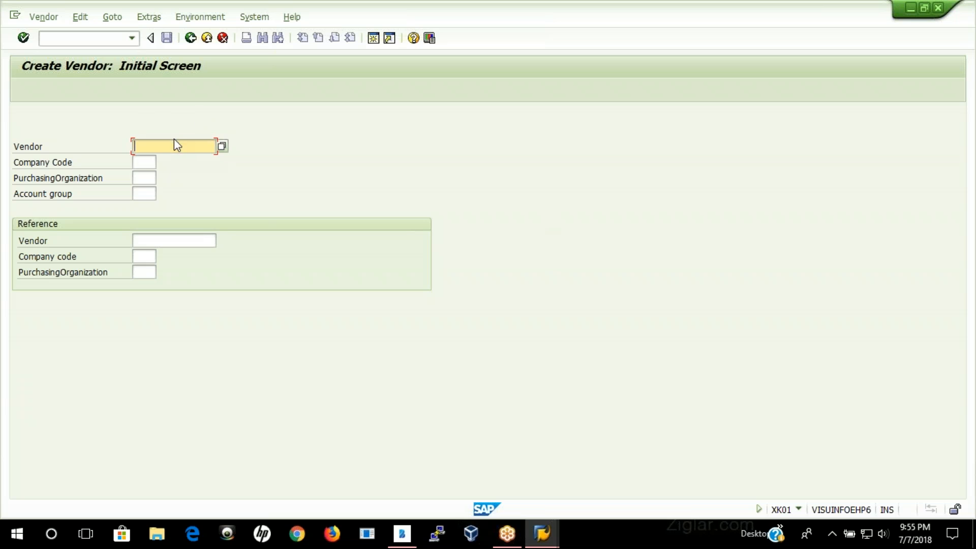
Step: Fill in company code 3435, purchasing organization 3435 and account group ZN01, and continue to the new vendor's address screen
click(152, 163)
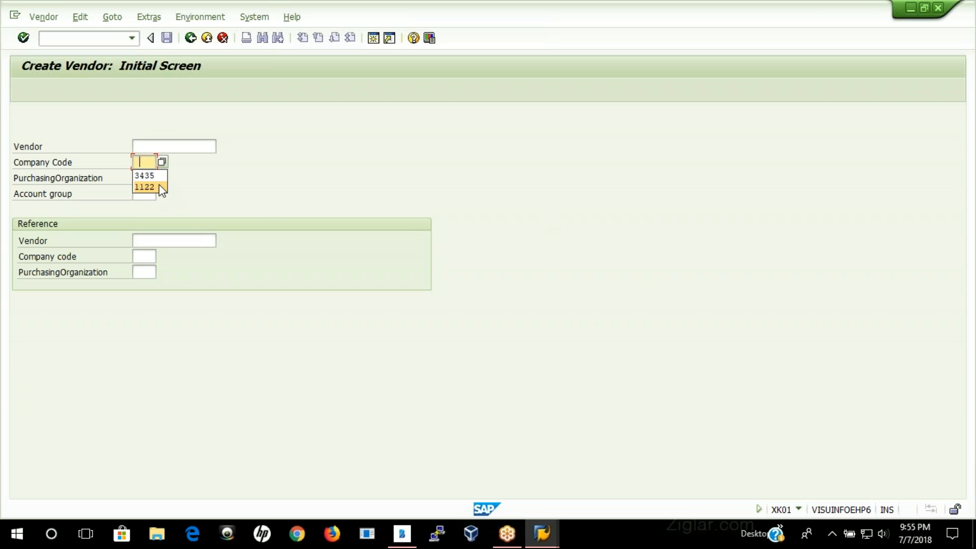
click(153, 178)
click(143, 181)
click(145, 192)
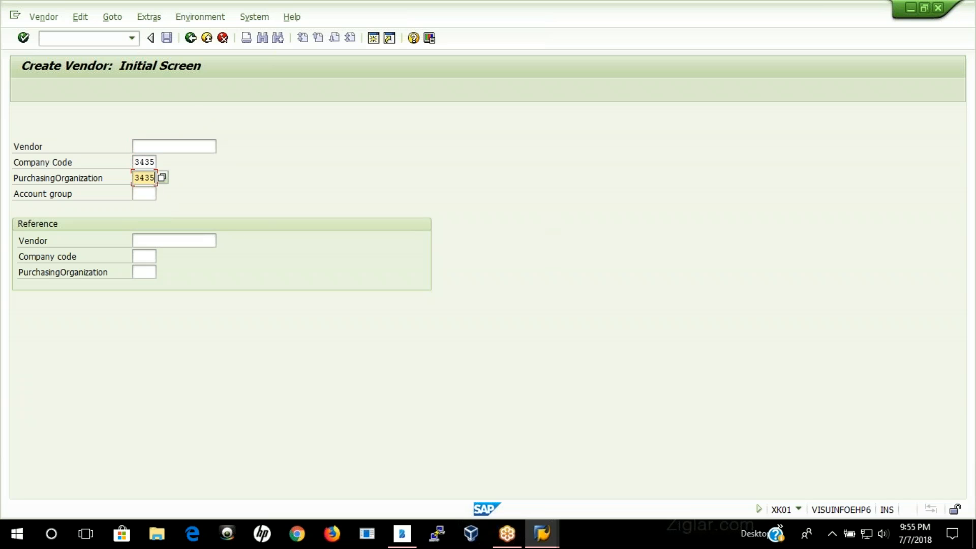
click(144, 194)
click(148, 207)
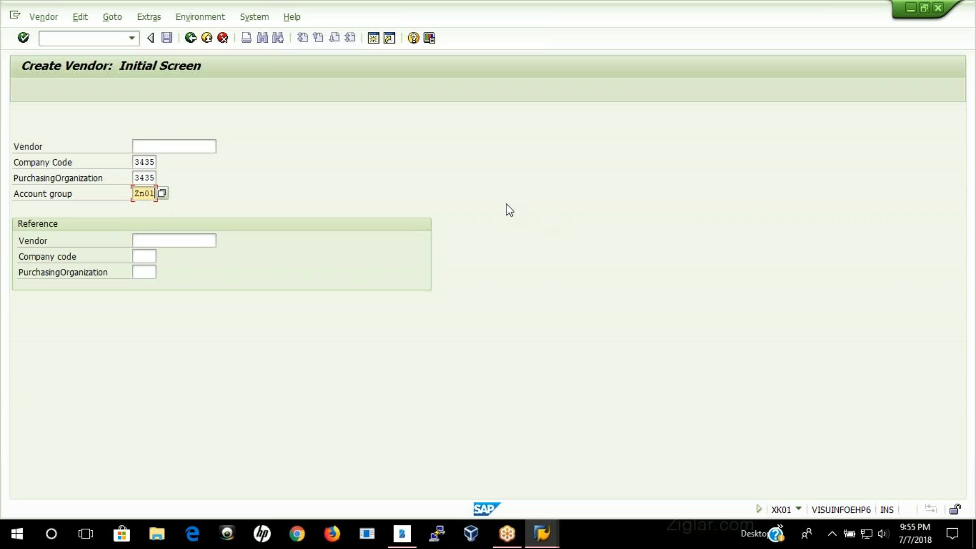
key(Return)
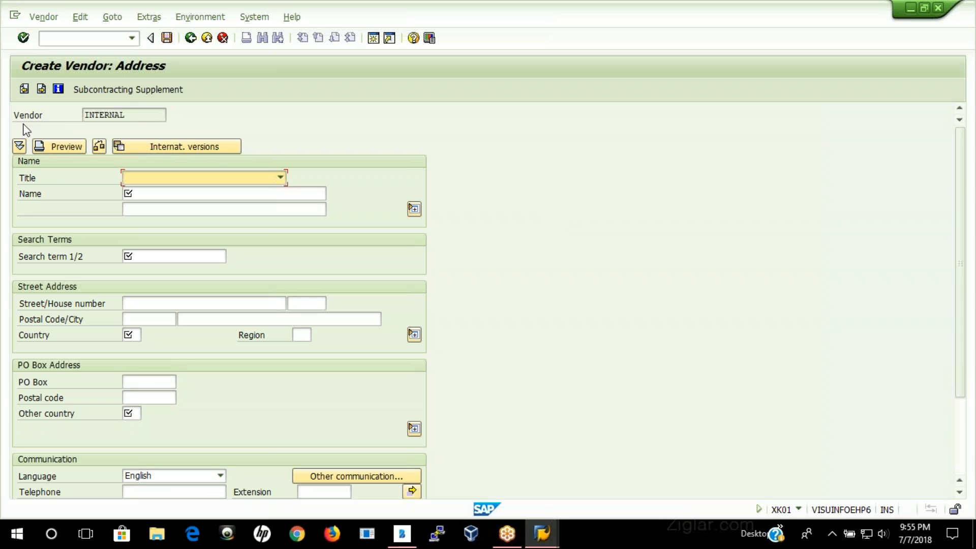
drag(136, 114, 71, 118)
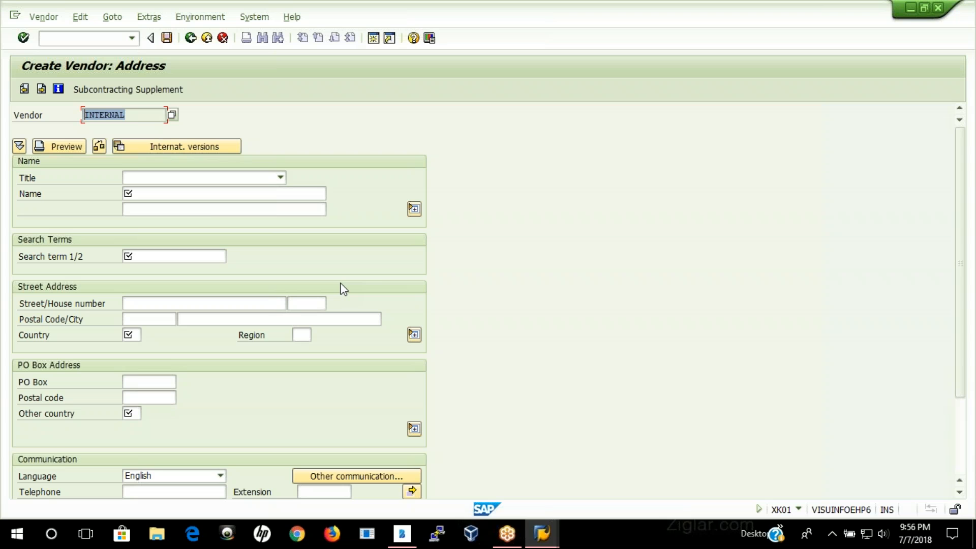
Step: Enter Birla Group of Company as the vendor's name and Birla as the search term
click(209, 193)
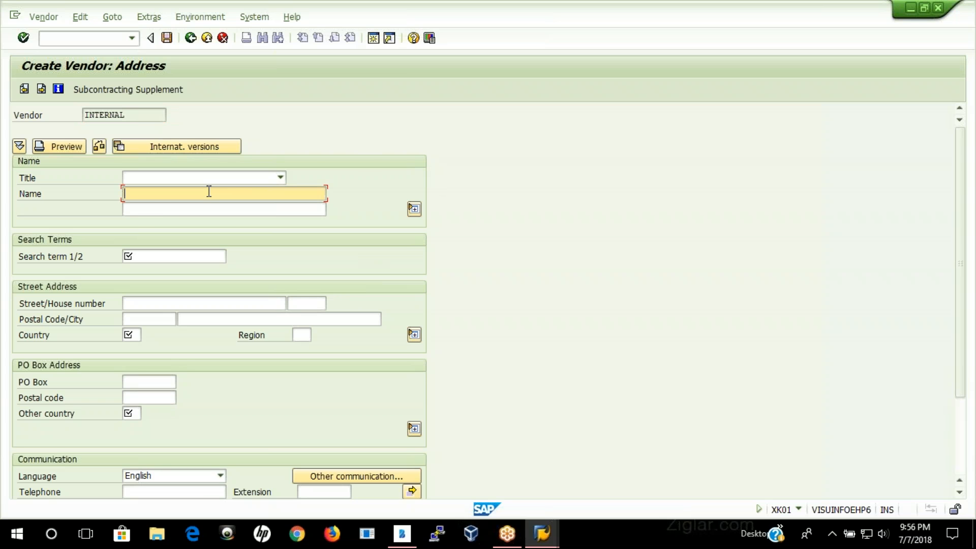
text(Birla)
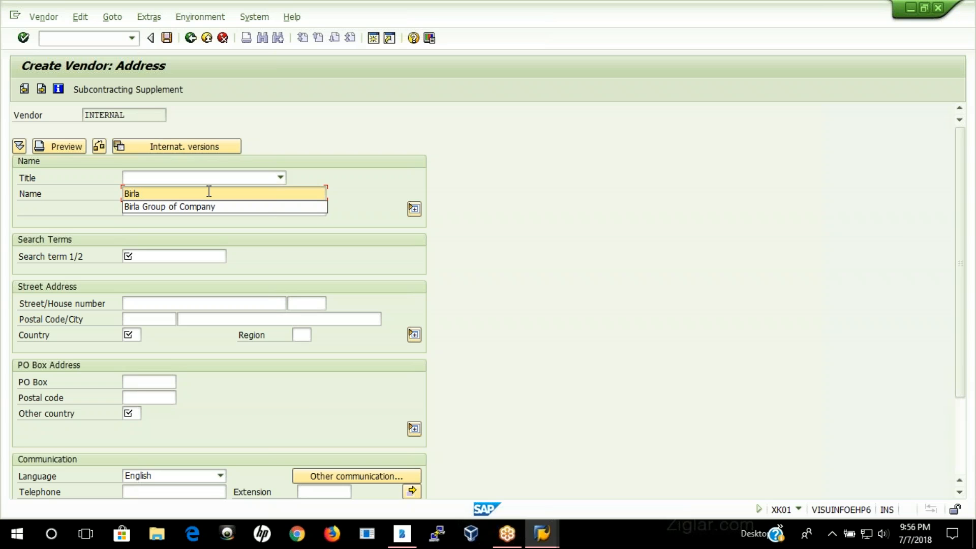
key(Down)
key(Return)
key(Tab)
key(Tab)
key(Tab)
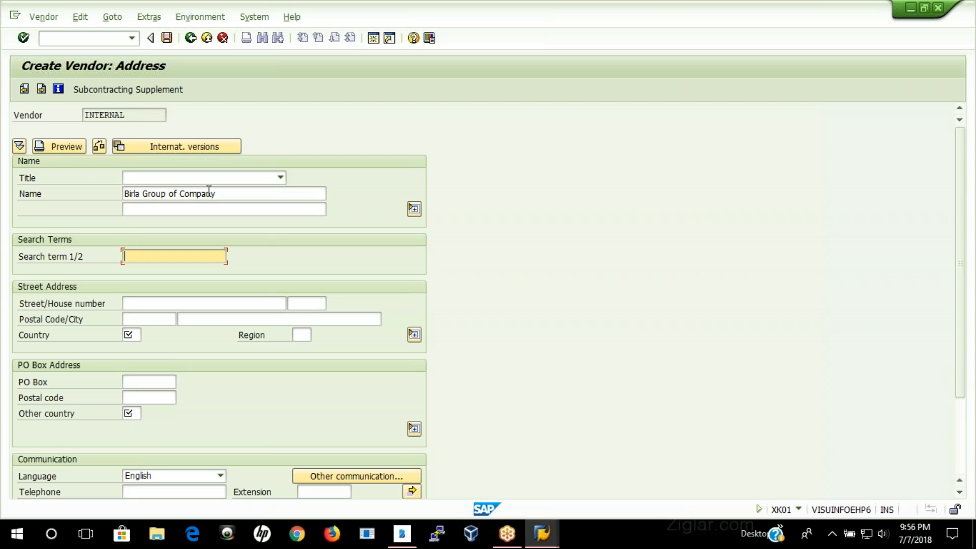
text(B)
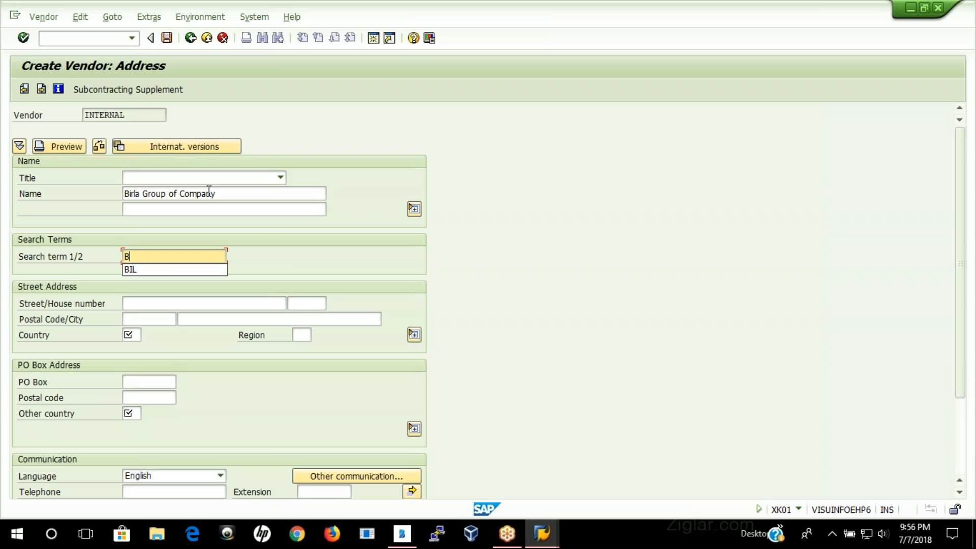
text(irla)
key(Tab)
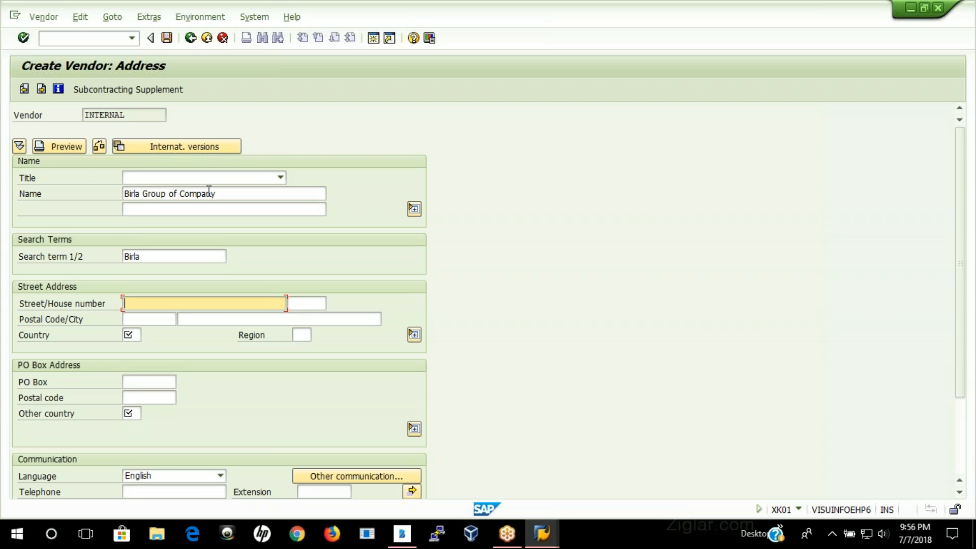
Step: Fill in the street address with city NewYork, country US and region NY, leaving street and postal code empty
key(Tab)
key(Tab)
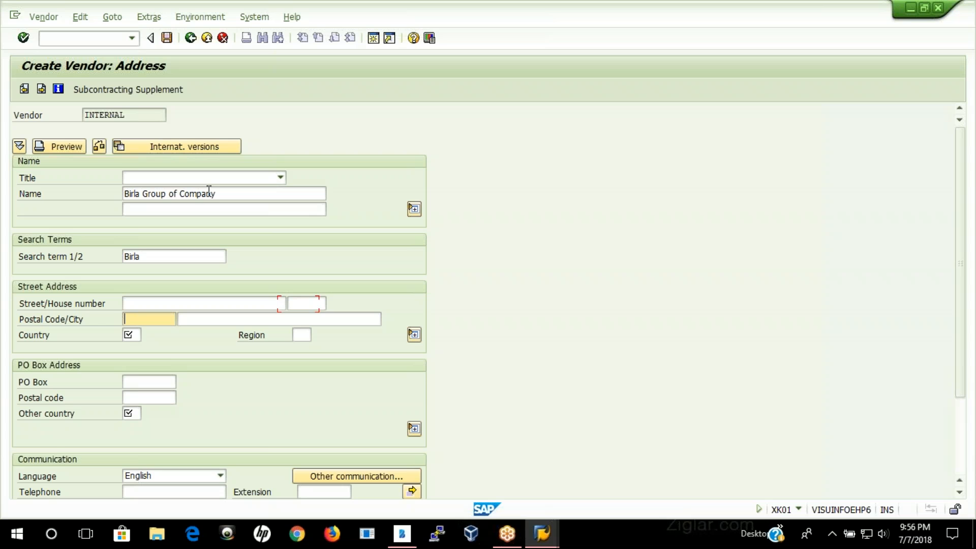
key(Tab)
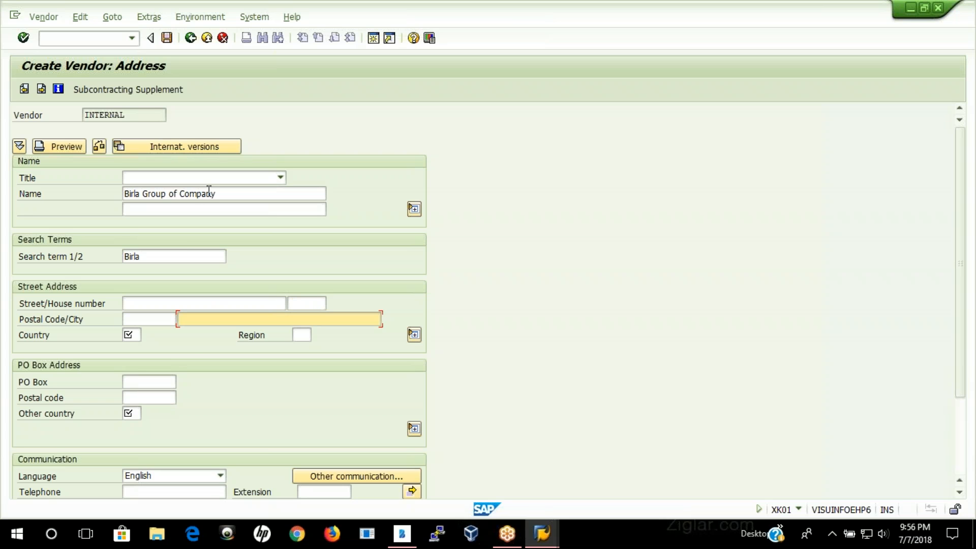
text(New)
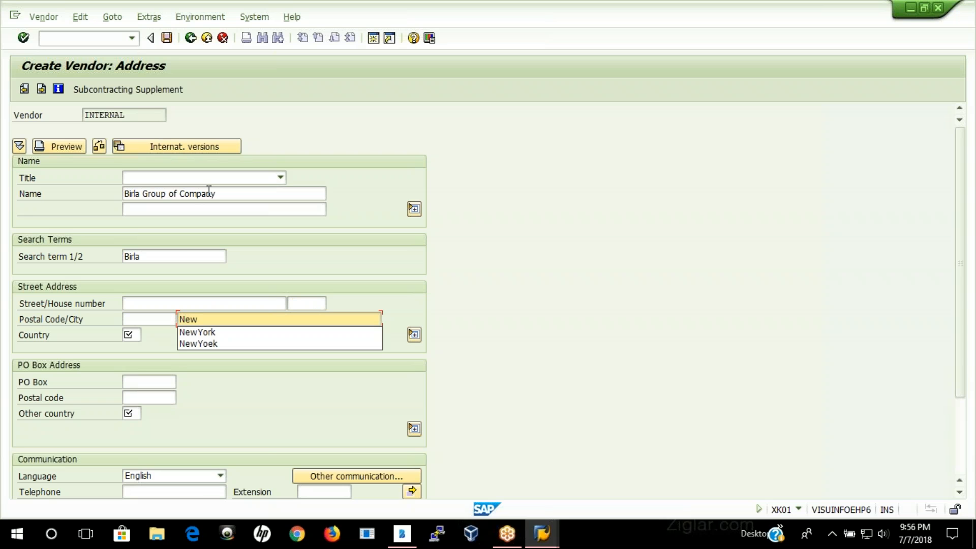
key(Down)
key(Return)
key(Tab)
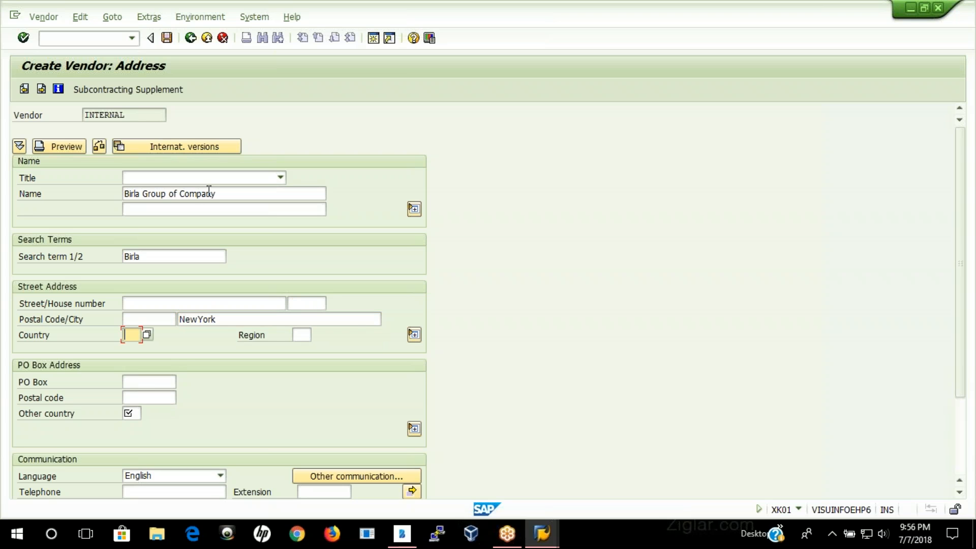
text(US)
key(Tab)
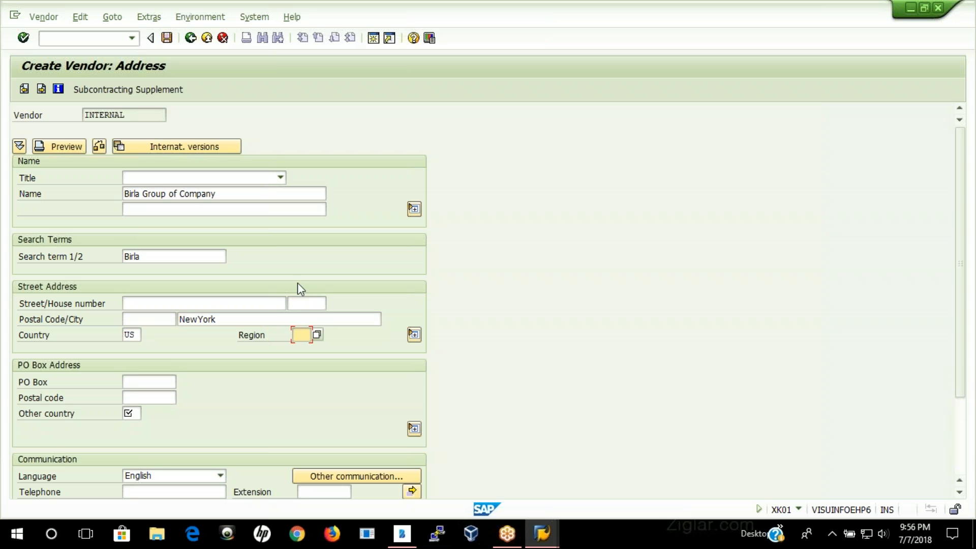
click(317, 335)
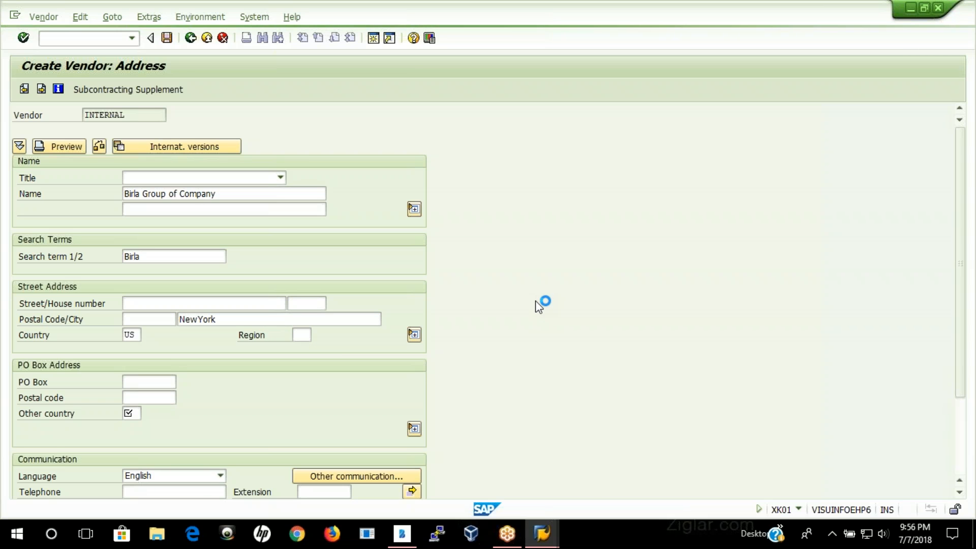
scroll(368, 391, down, 6)
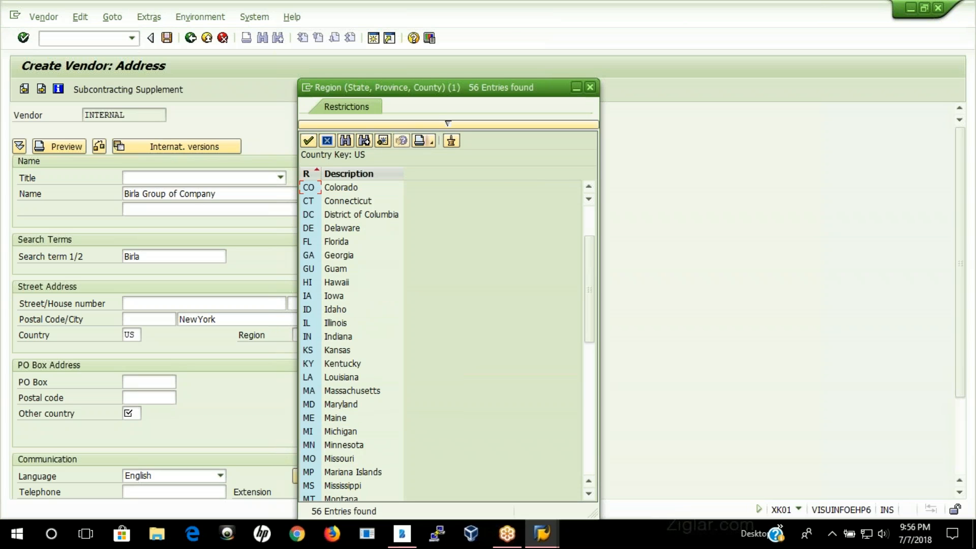
click(351, 445)
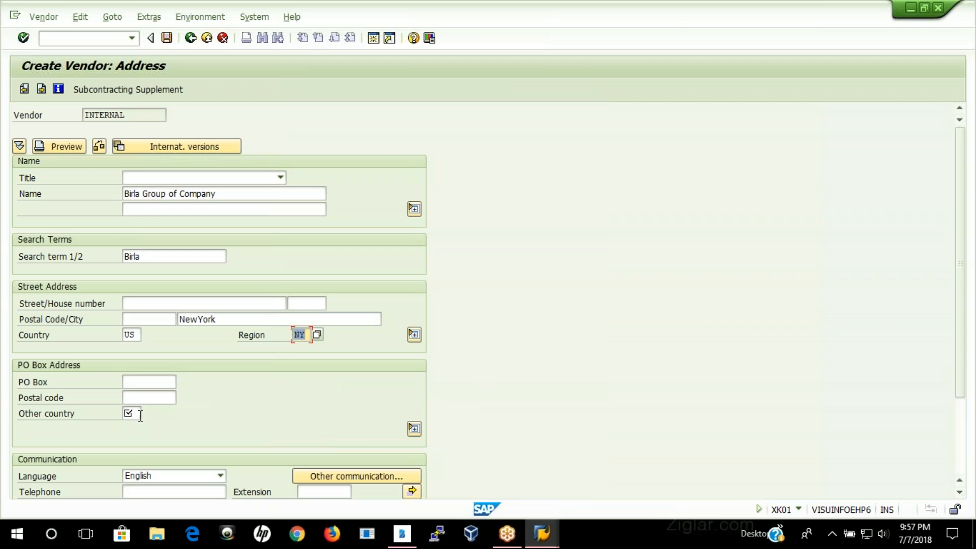
Step: Set the PO box address's other country to US and continue past the control, bank details and contact person screens to the accounting information
click(133, 412)
text(US)
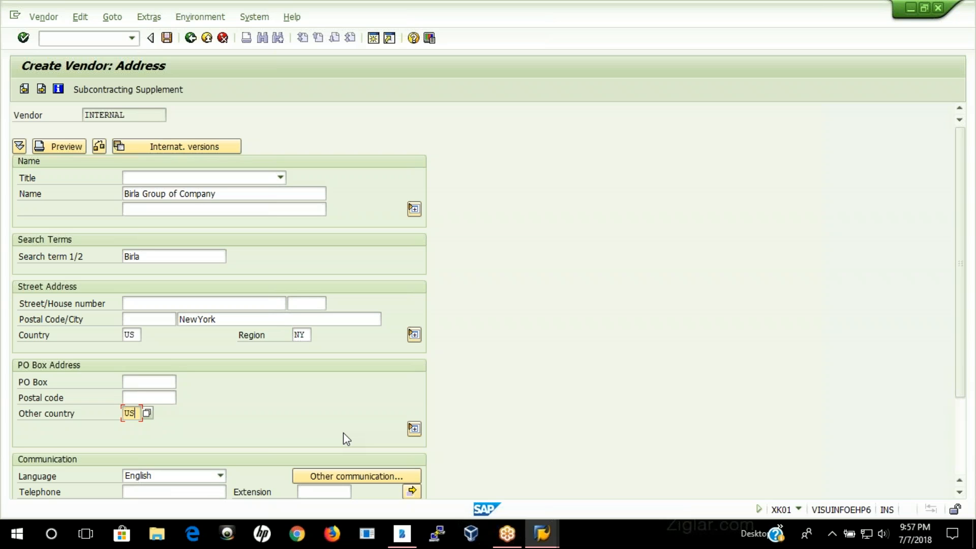
key(Return)
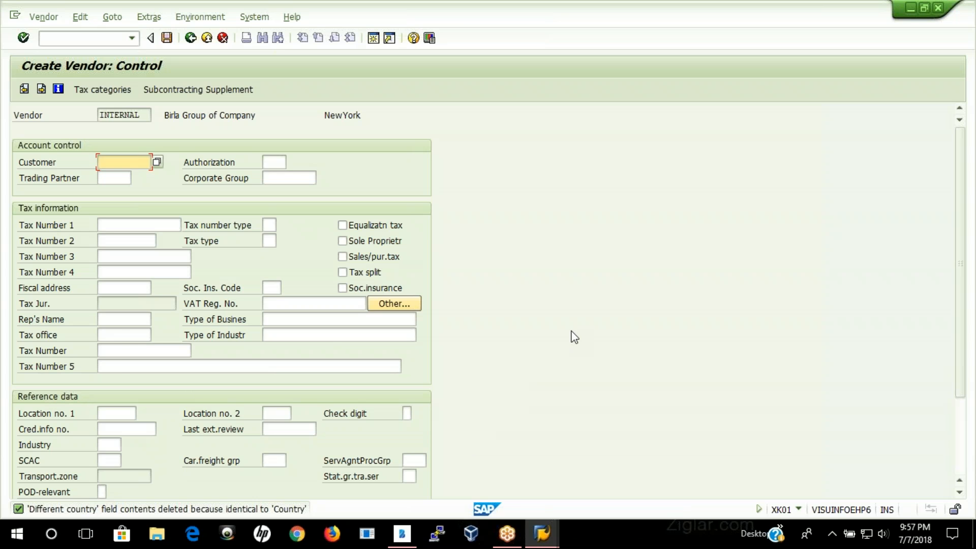
key(Return)
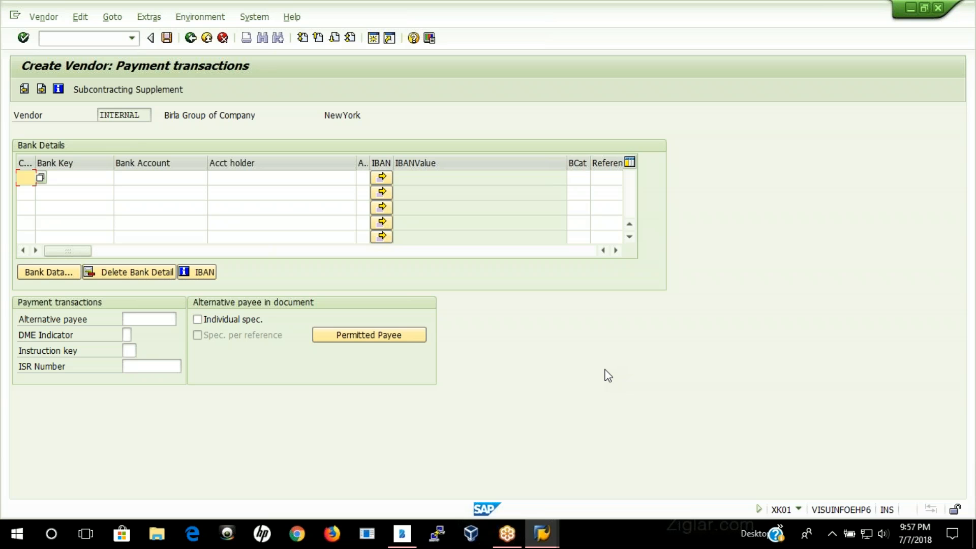
key(Return)
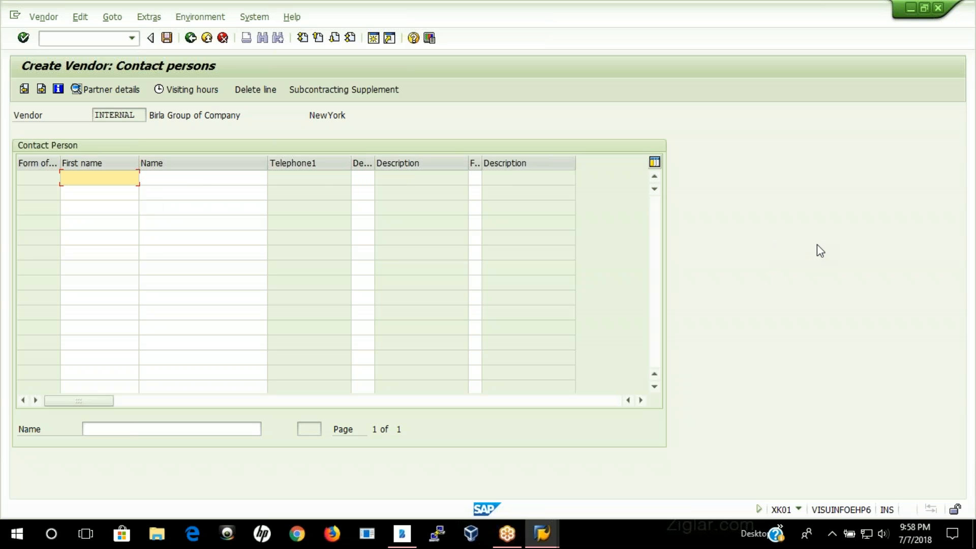
key(Return)
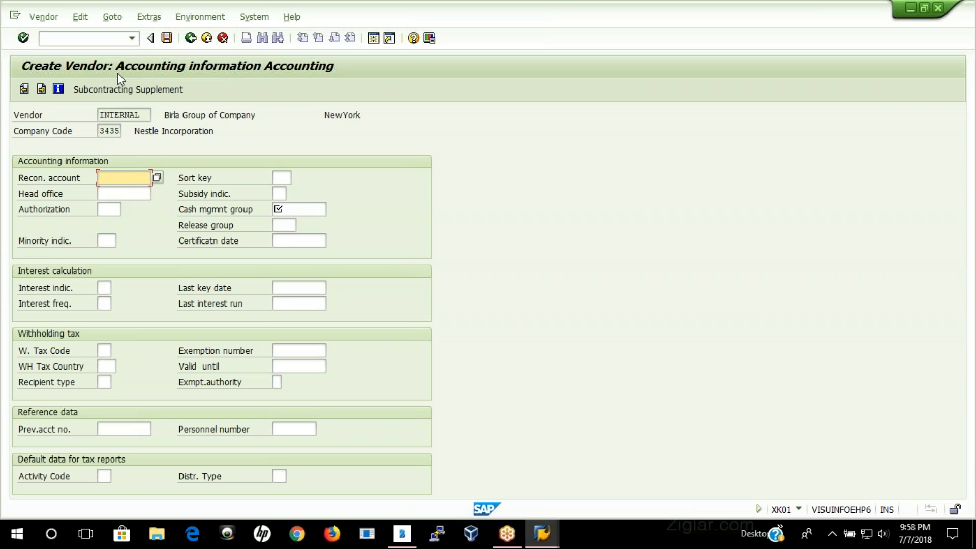
Step: Set reconciliation account 165000 and cash management group A1, and continue to the accounting payment transactions
click(112, 208)
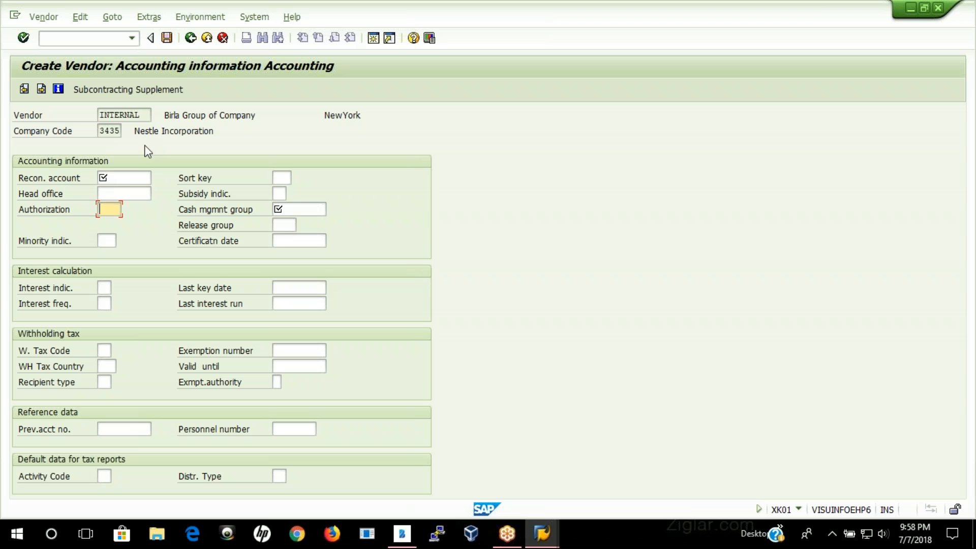
click(129, 179)
text(1)
key(Down)
key(Return)
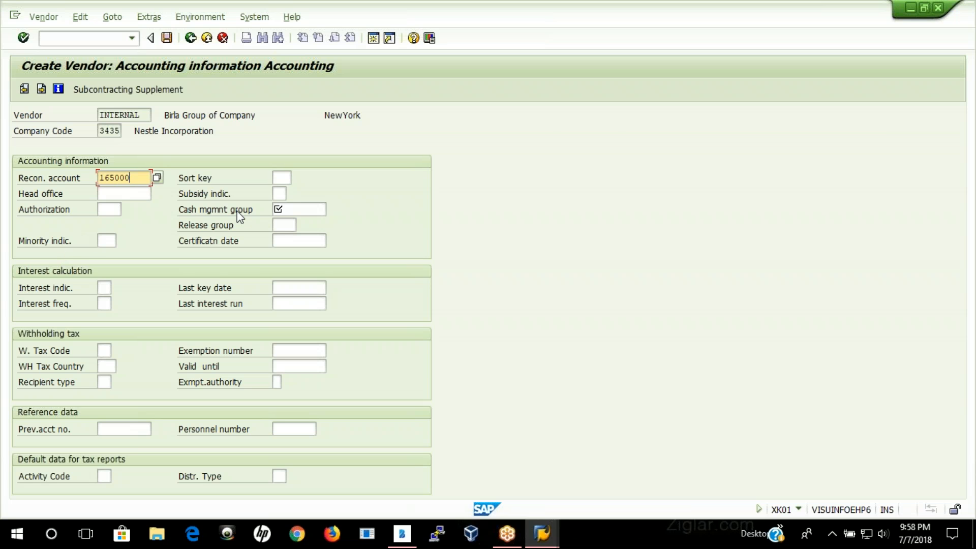
click(294, 210)
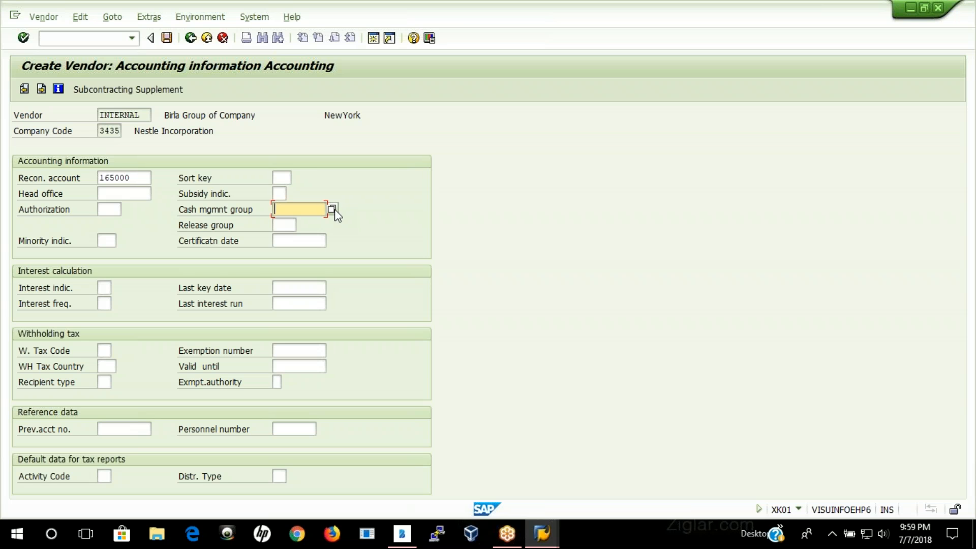
click(332, 210)
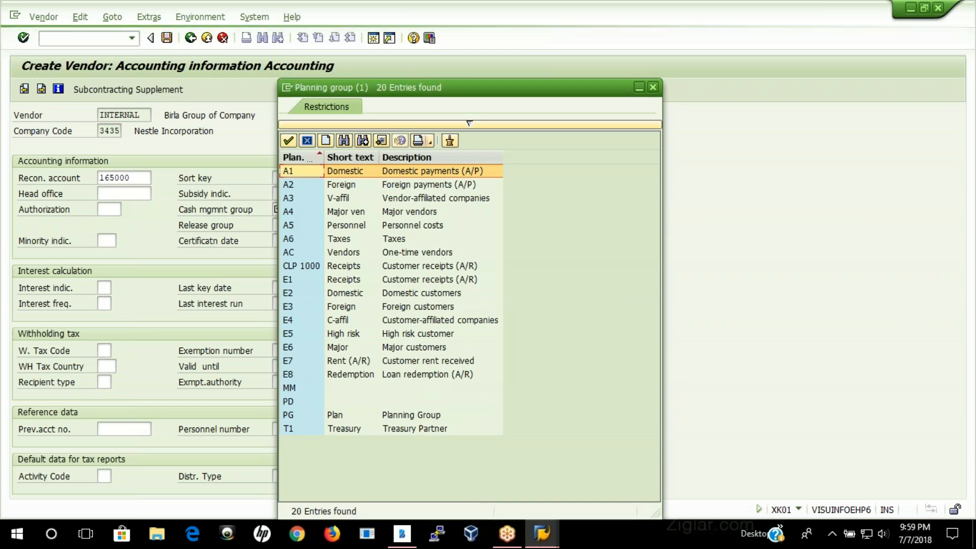
double_click(311, 173)
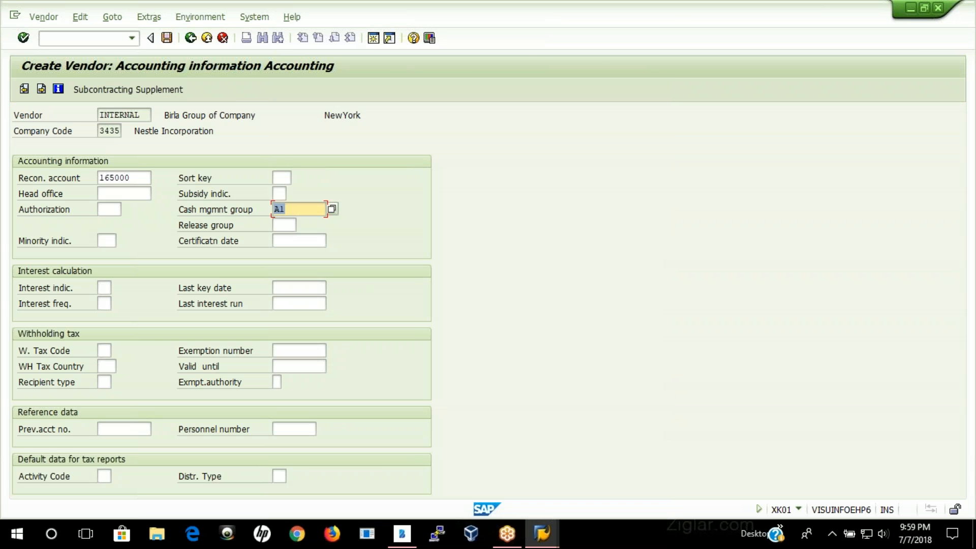
key(Return)
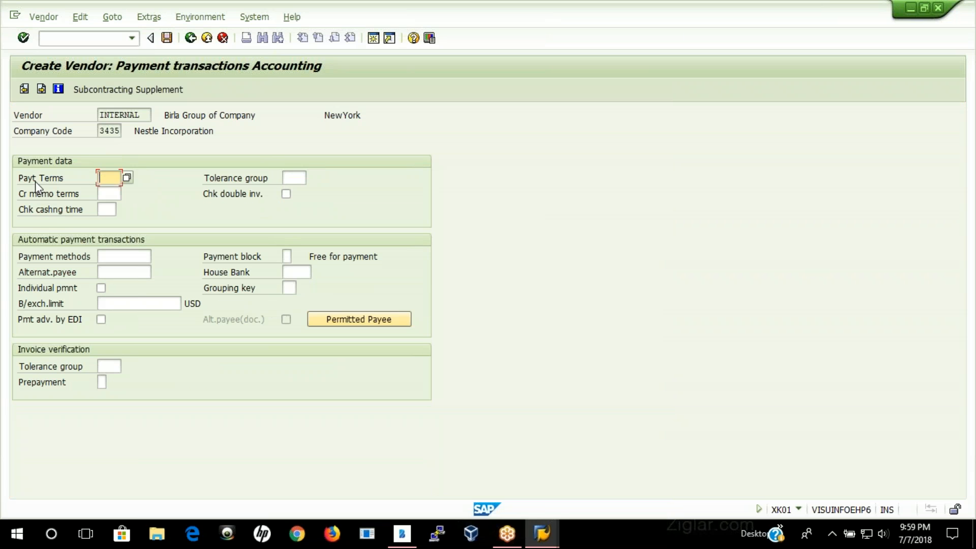
Step: Try to choose payment terms 0002 from the list of terms of payment
click(127, 178)
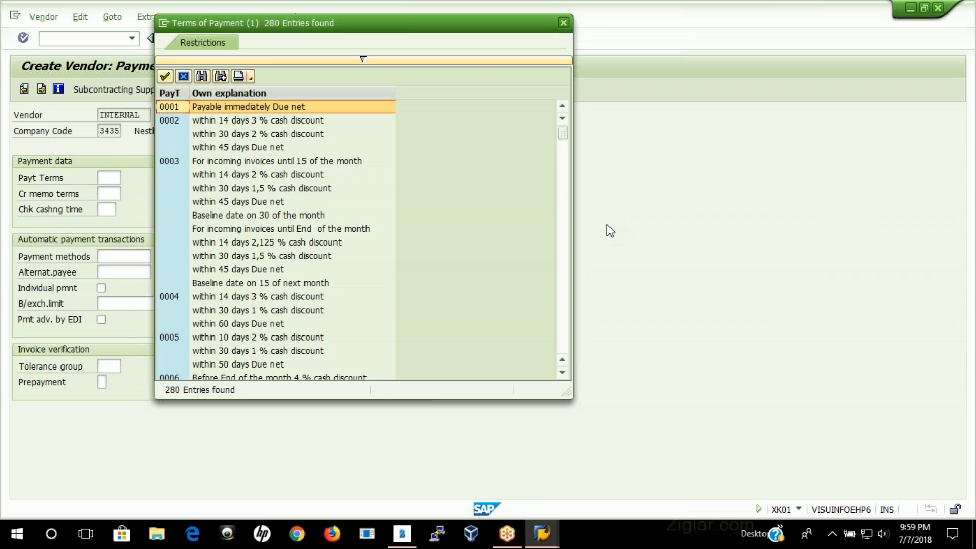
click(176, 122)
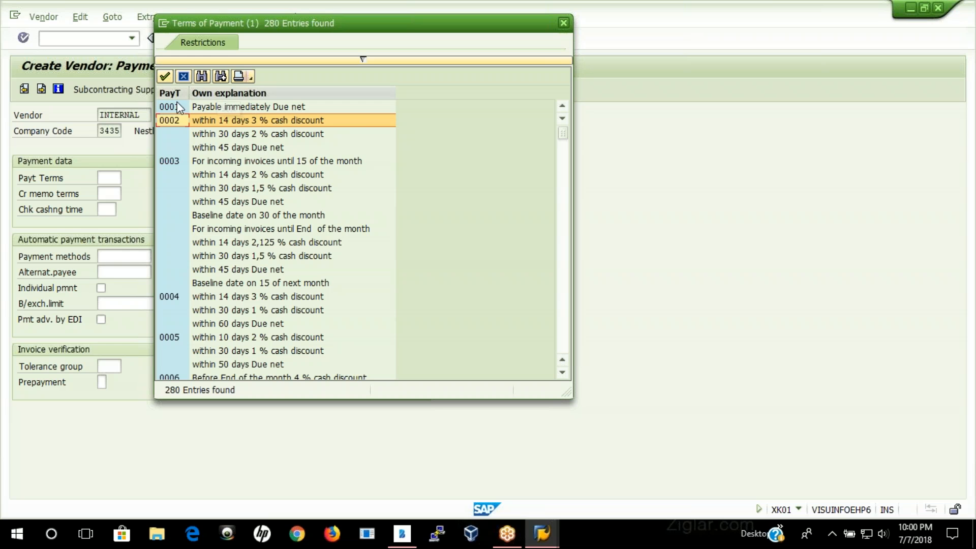
double_click(172, 122)
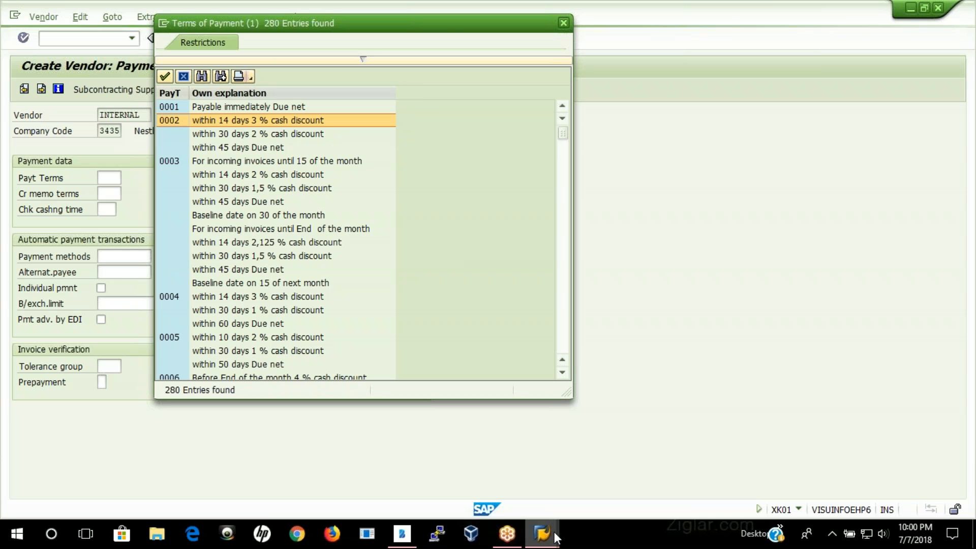
Step: Switch to SAP Logon, open a new connection to the system, and decline the detailed error description
mouse_move(549, 537)
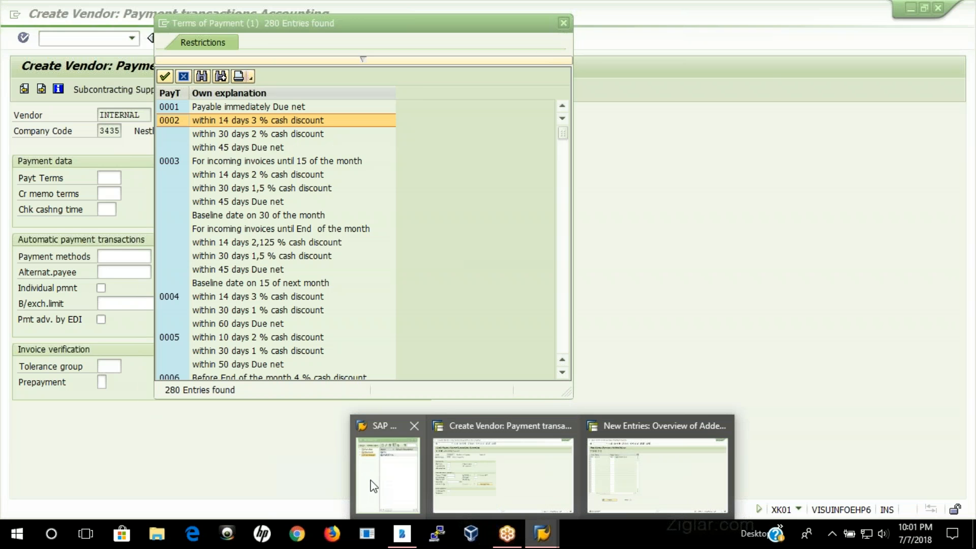
click(388, 470)
double_click(610, 151)
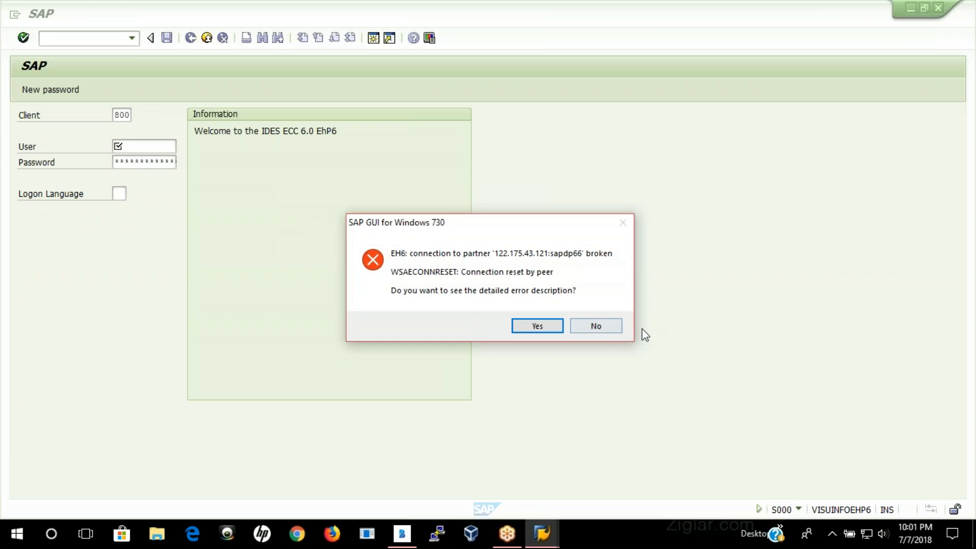
click(607, 326)
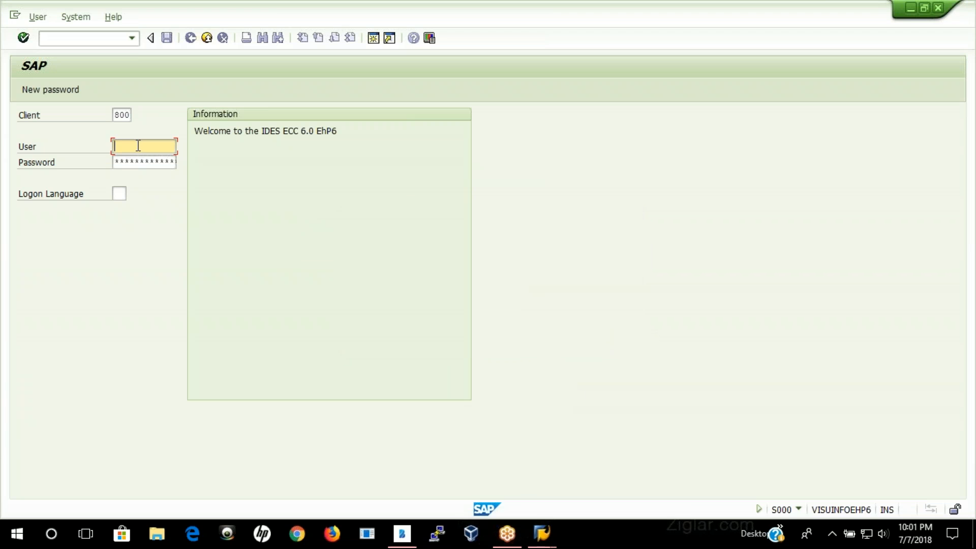
Step: Log on to client 800 with the user name and password, continuing without ending any other logons, and bring the new session forward
text(trainin)
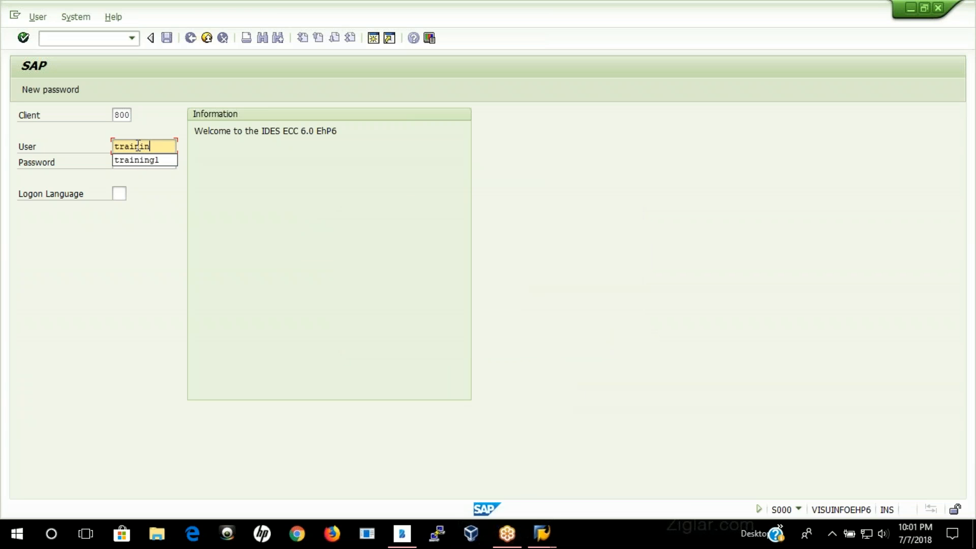
key(Down)
key(Tab)
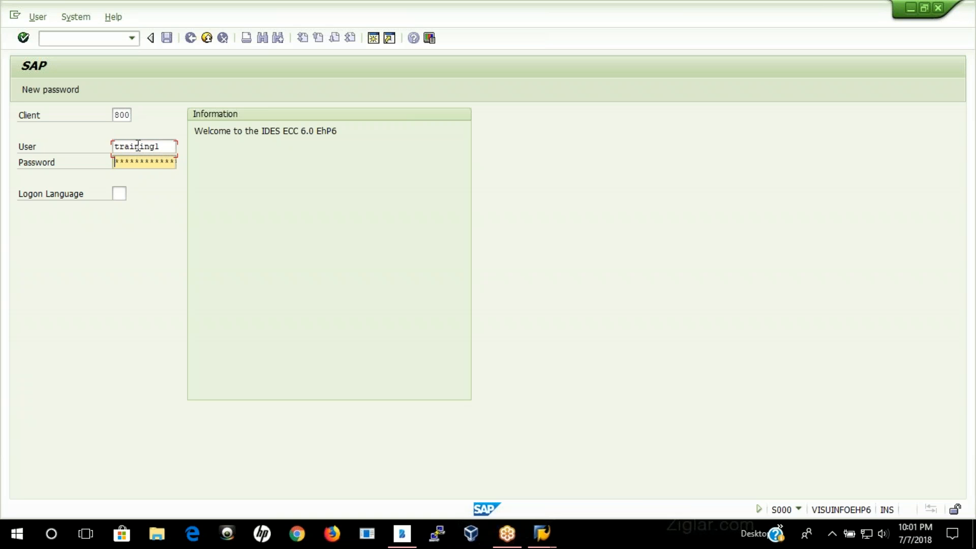
text(********)
key(Return)
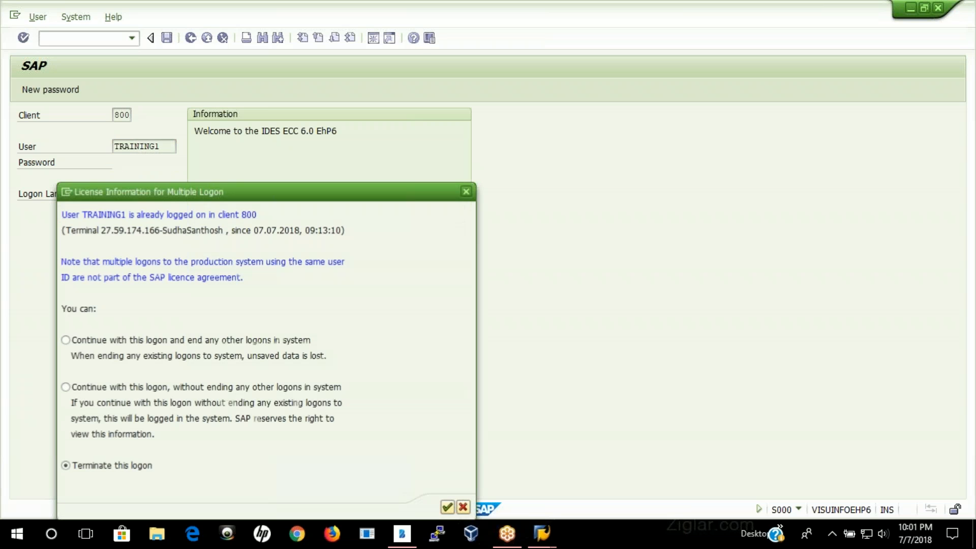
click(186, 387)
click(448, 508)
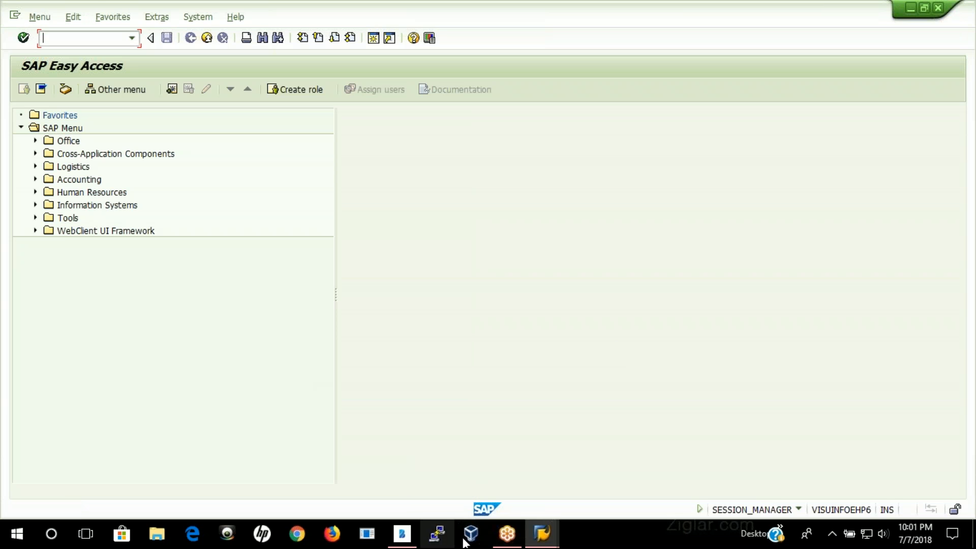
click(542, 533)
click(590, 475)
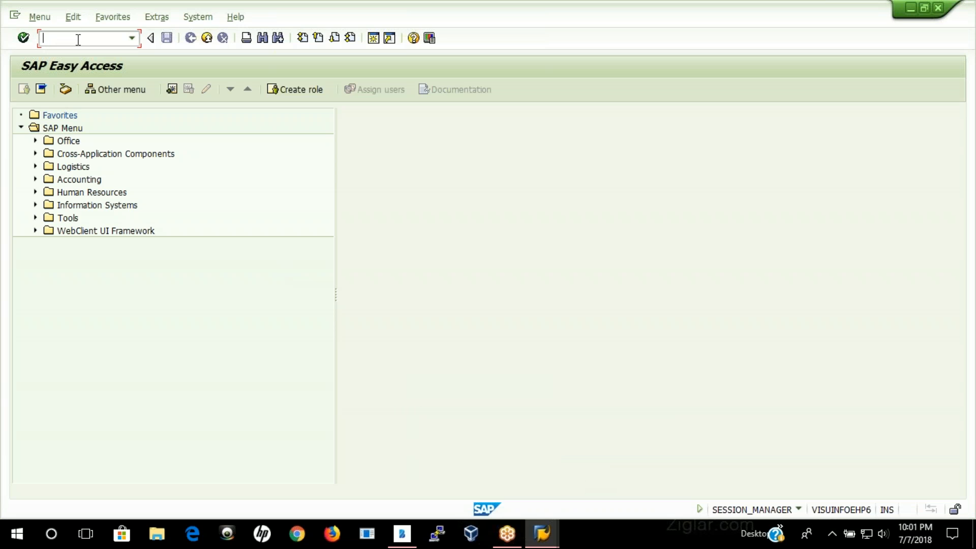
Step: Try to start vendor creation with transaction xk01 for company code 3435, purchasing organization 3435 and account group Zn01
text(xk01)
key(Return)
click(138, 162)
text(3435)
click(142, 179)
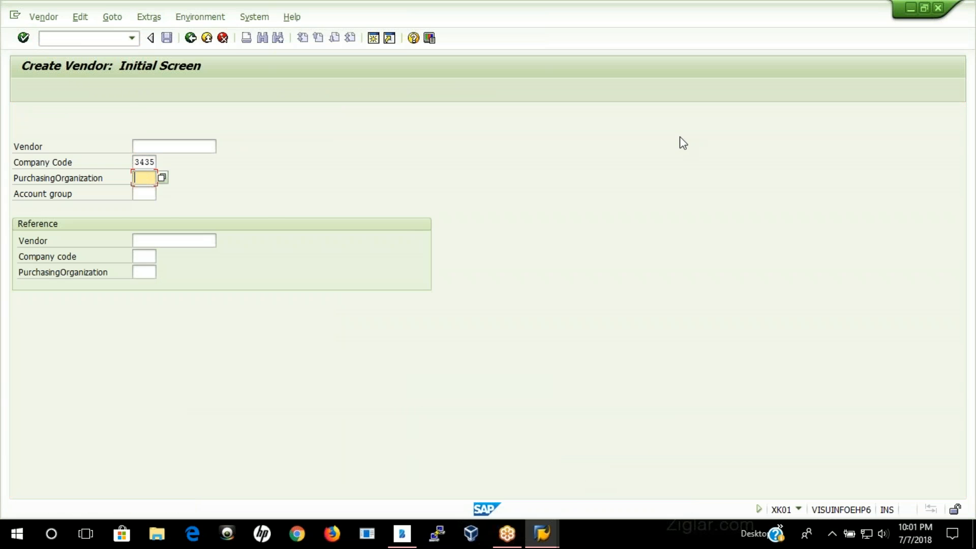
click(144, 178)
click(145, 190)
click(146, 194)
click(147, 208)
key(Return)
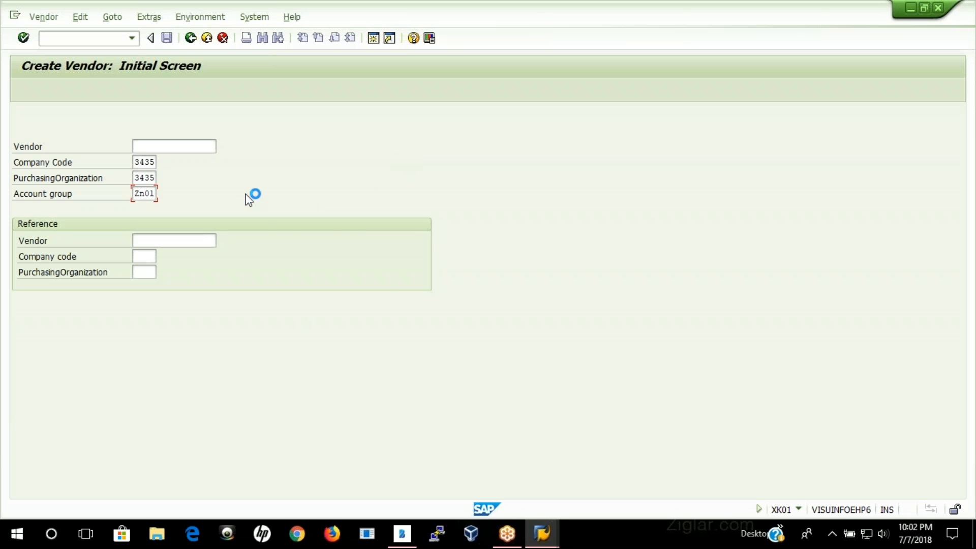
Step: Decline the detailed error description and open a new connection to the ROBERT-SA system from SAP Logon
click(605, 326)
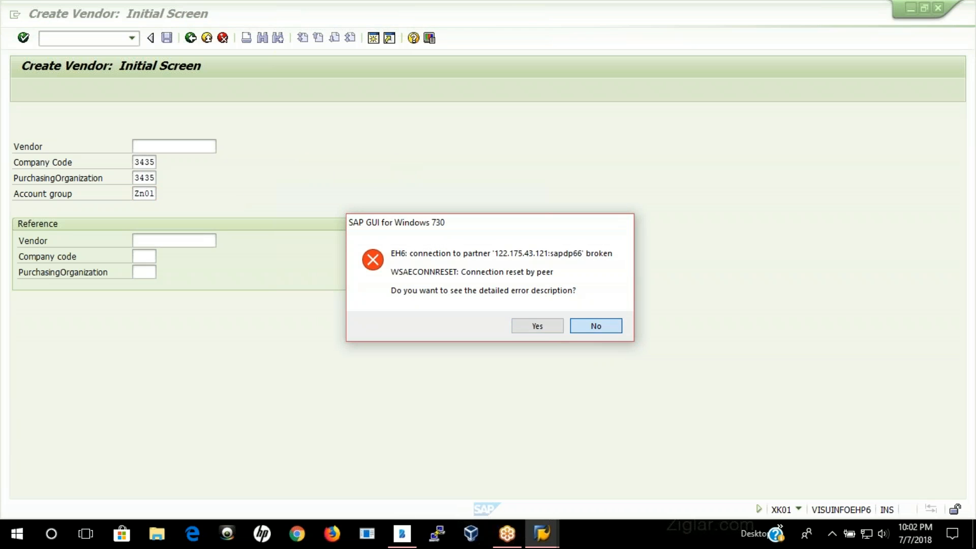
click(624, 151)
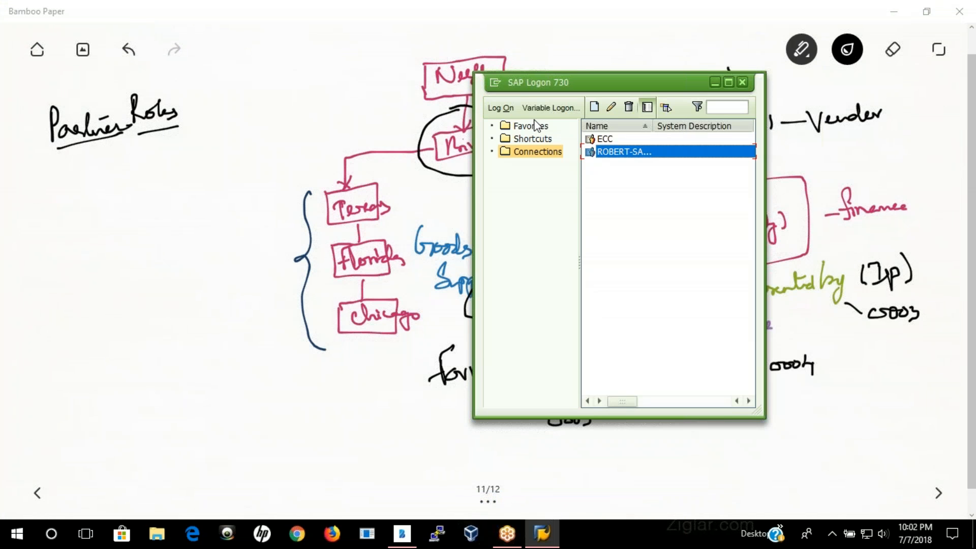
click(500, 108)
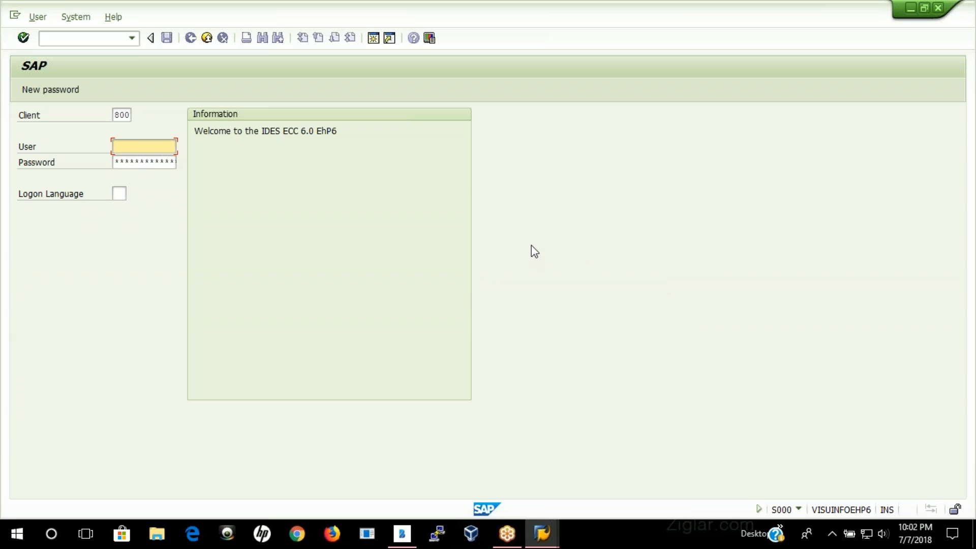
Step: Log on to client 800 with the user name and password, without ending any other logons in the system
click(138, 148)
click(141, 162)
key(Tab)
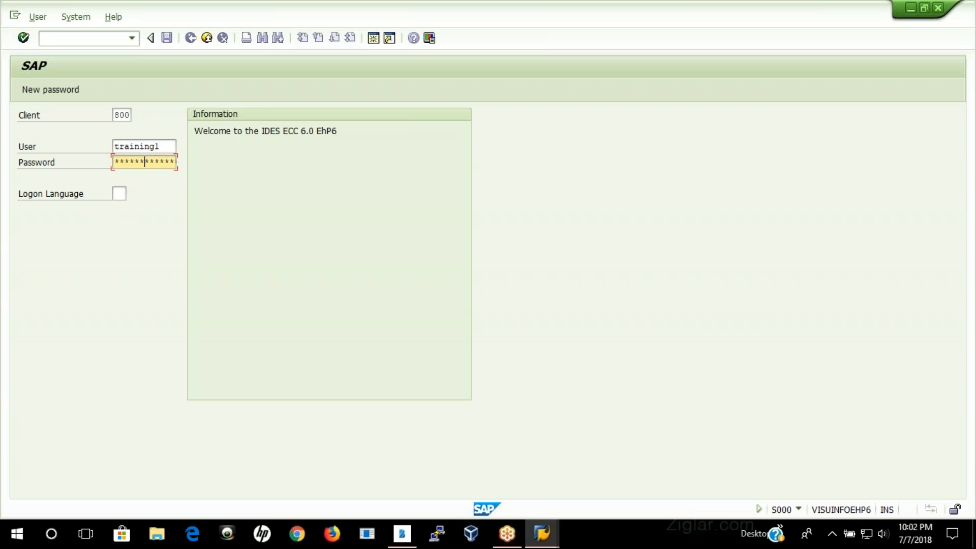
key(Return)
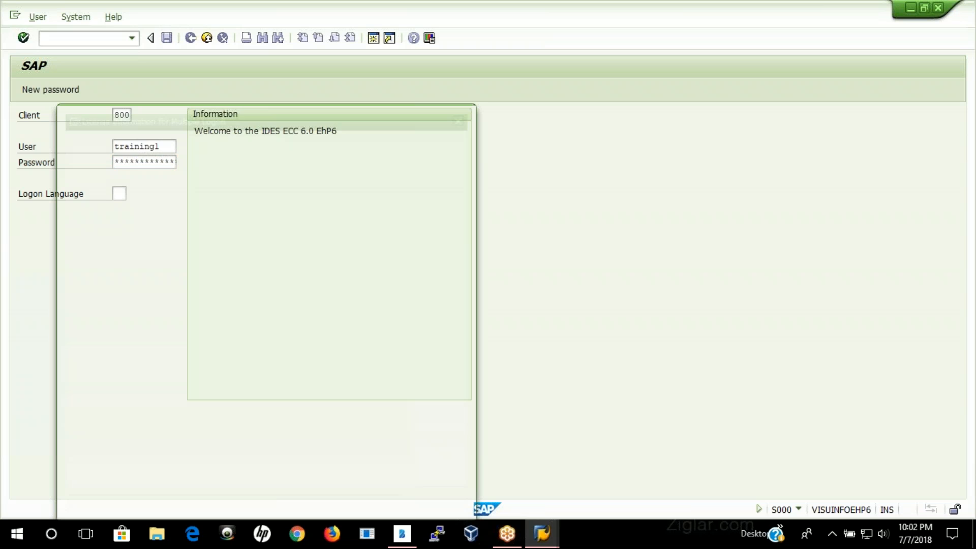
click(140, 294)
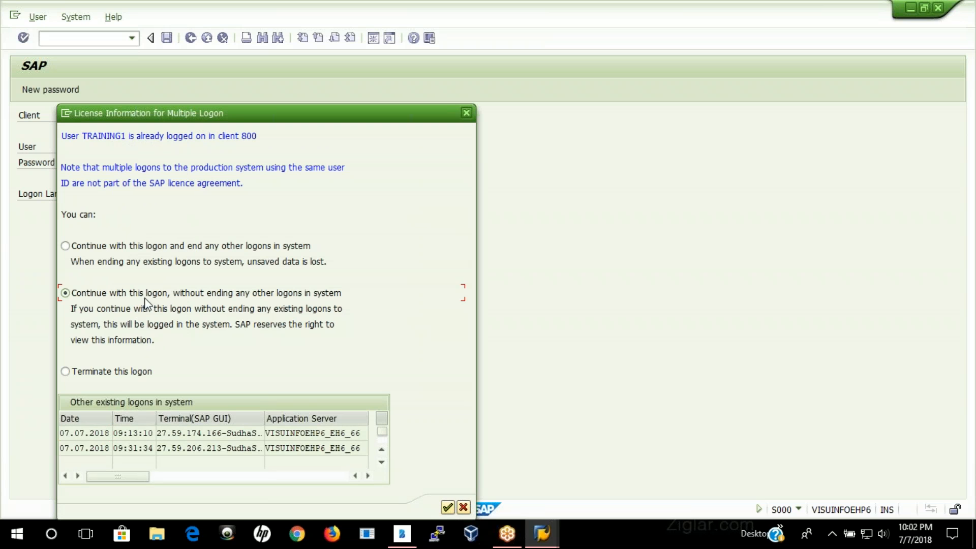
click(446, 506)
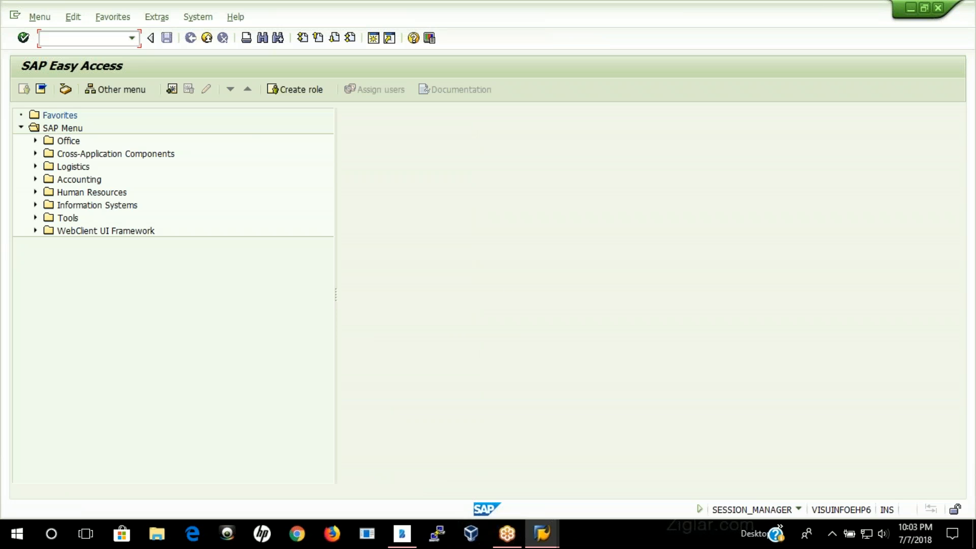
Step: Start transaction xk01 and open a new vendor for company code 3435, purchasing organization 3435 and account group Zn01
click(65, 36)
text(xk01)
key(Return)
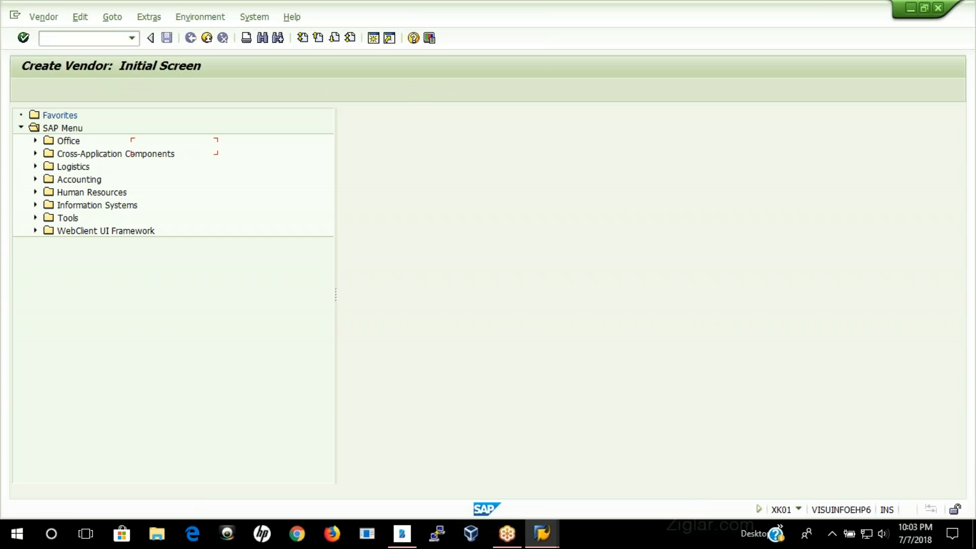
click(145, 162)
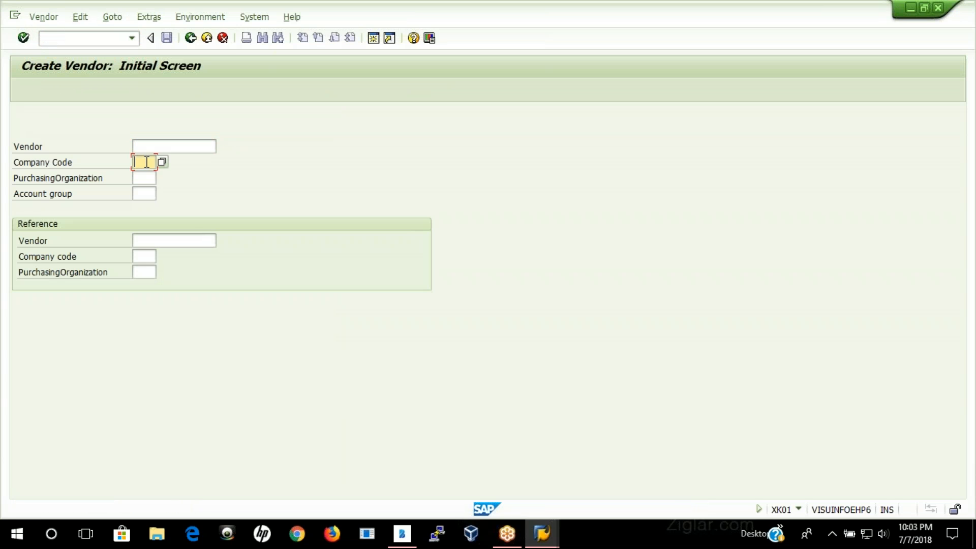
click(148, 181)
click(145, 190)
click(147, 194)
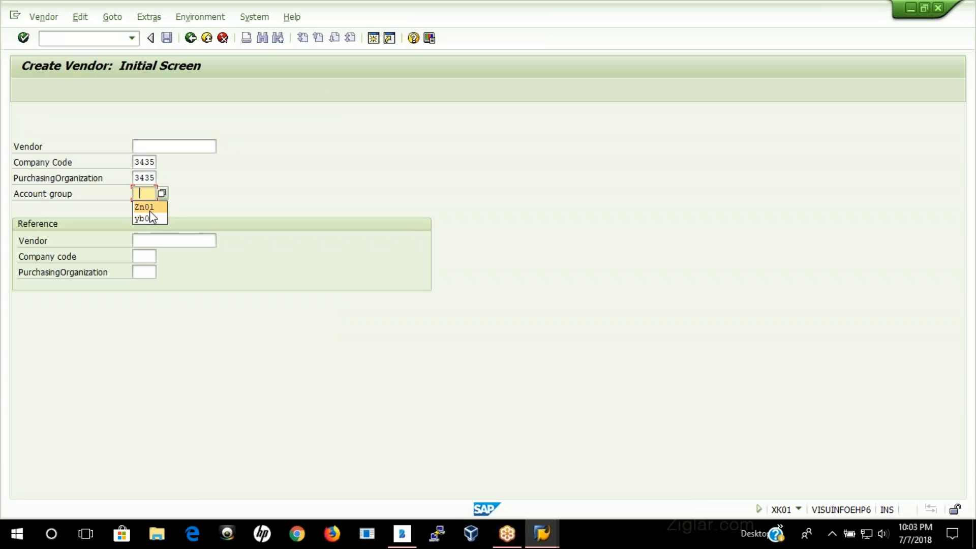
text(Zn01)
key(Return)
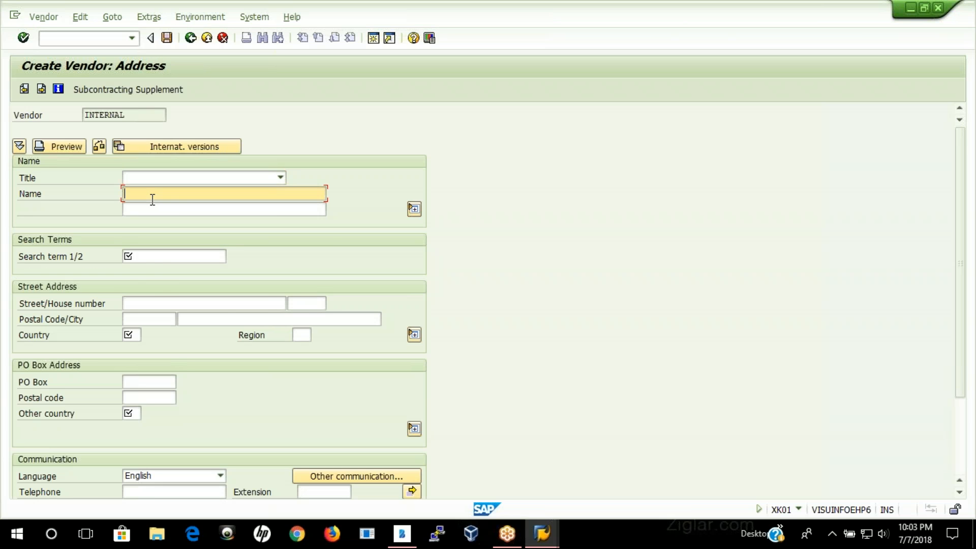
Step: Enter Birla Group of Company as the vendor name and Birla as the search term
click(152, 198)
click(156, 207)
click(145, 257)
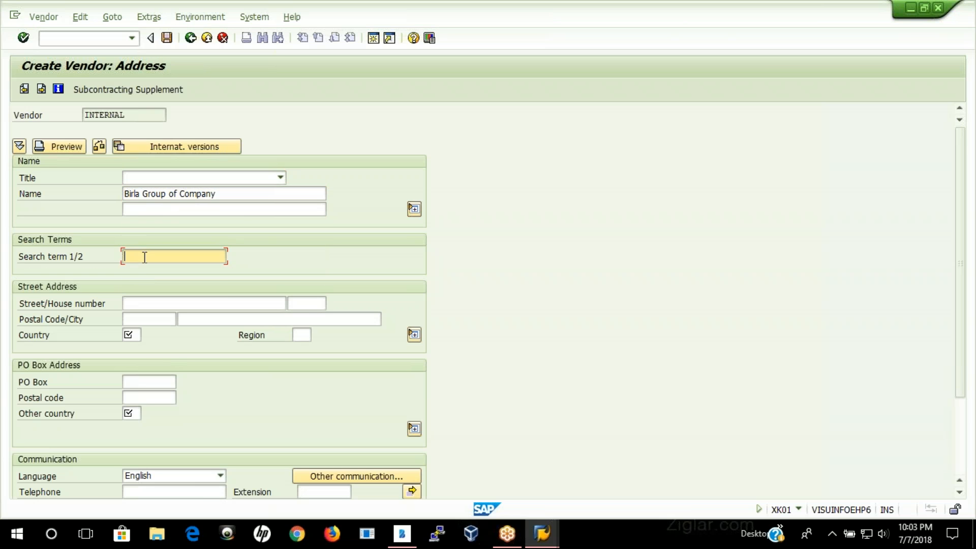
click(148, 270)
Step: Complete the vendor address with city NewYork, region NY, country US and other country US, and continue to the control data
click(200, 321)
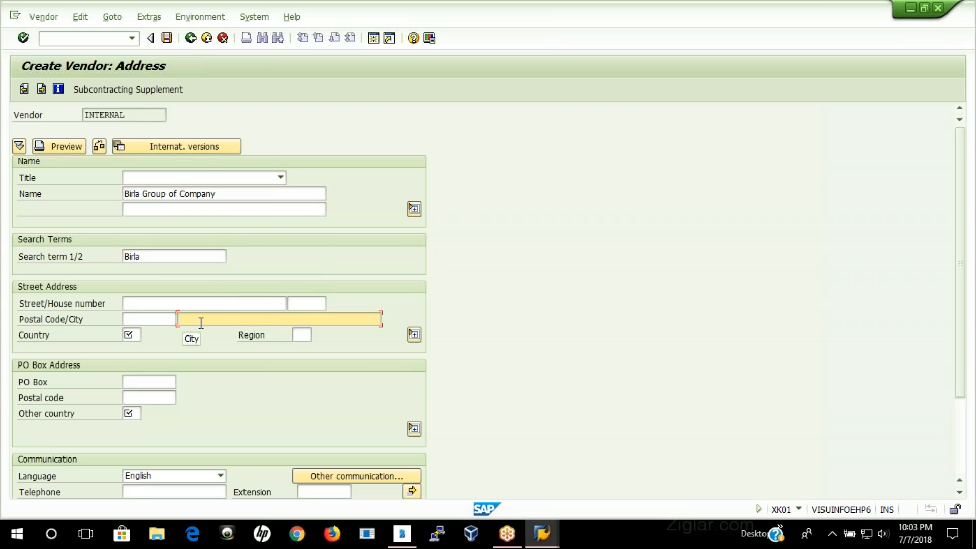
click(200, 332)
click(302, 336)
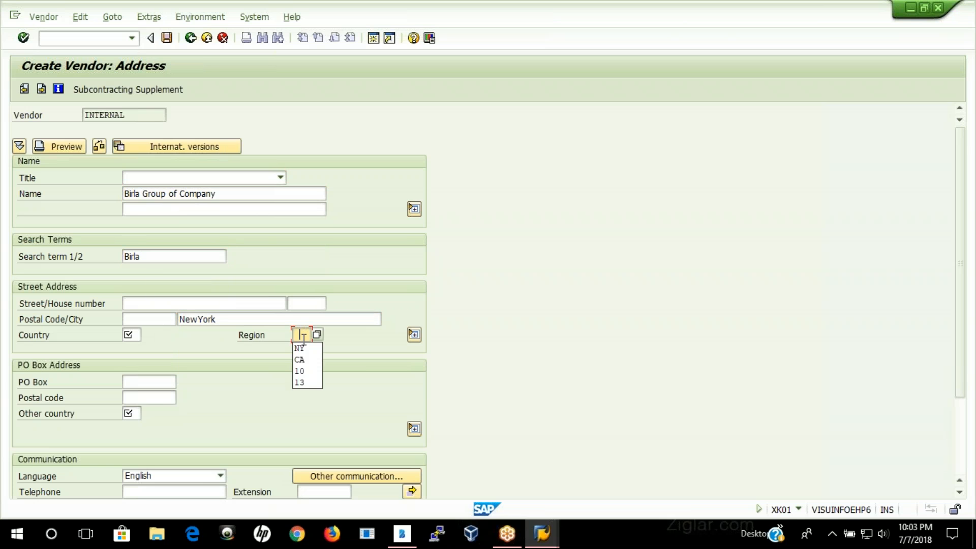
click(300, 348)
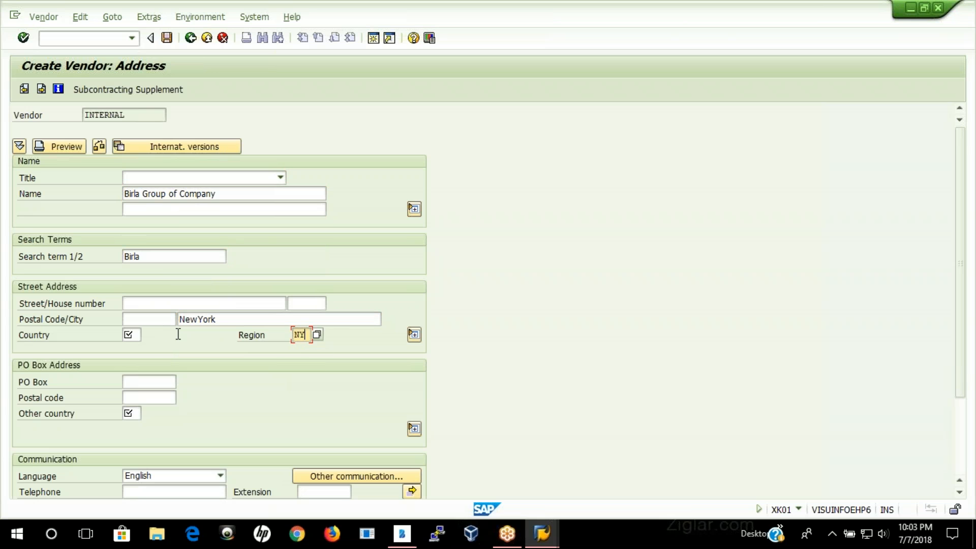
click(131, 335)
click(137, 348)
click(140, 414)
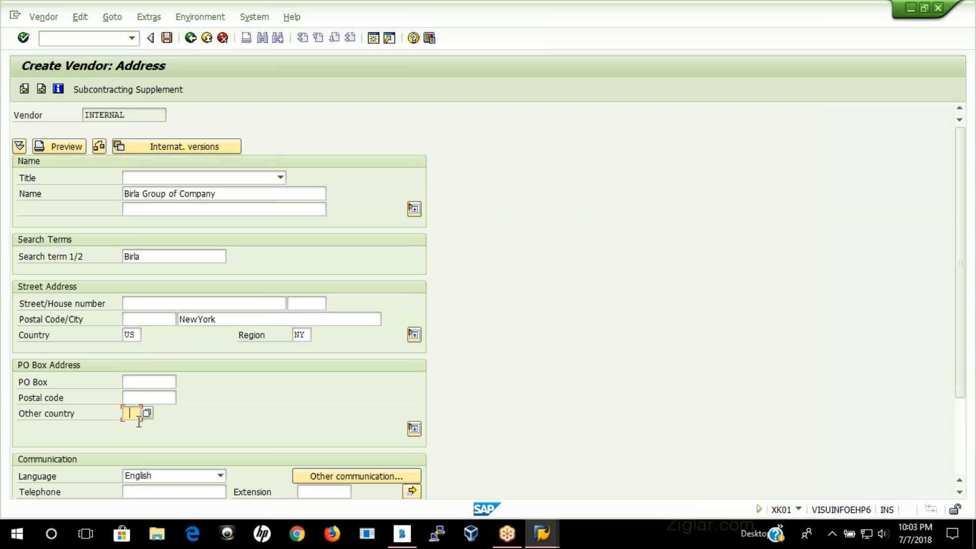
click(133, 430)
key(Return)
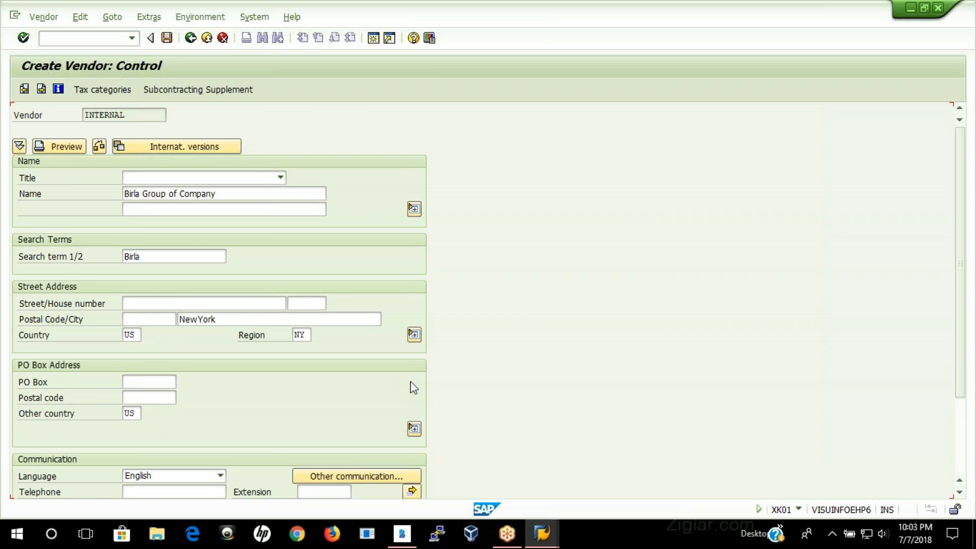
Step: Set reconciliation account 165000 and the suggested cash management group in the accounting information, and continue to the accounting payment transactions
key(Return)
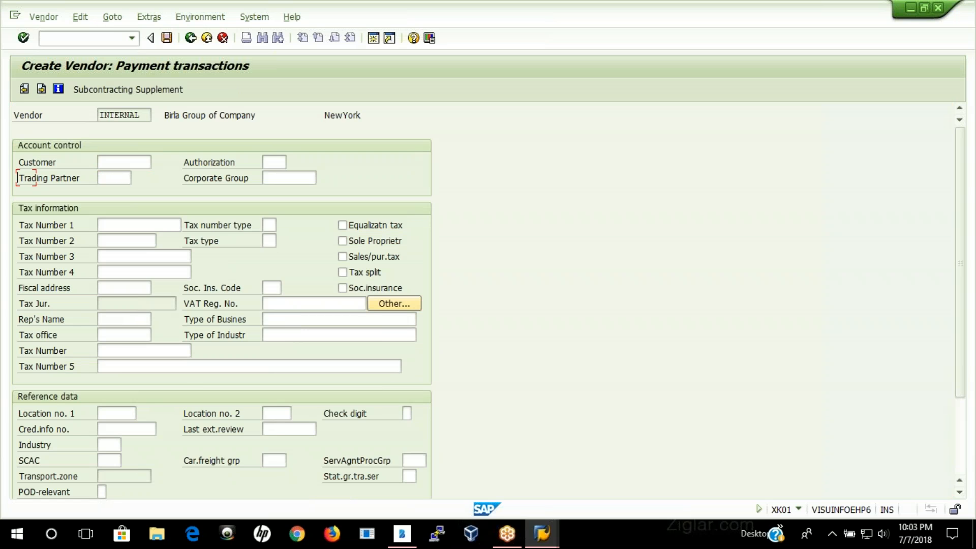
key(Return)
key(Return)
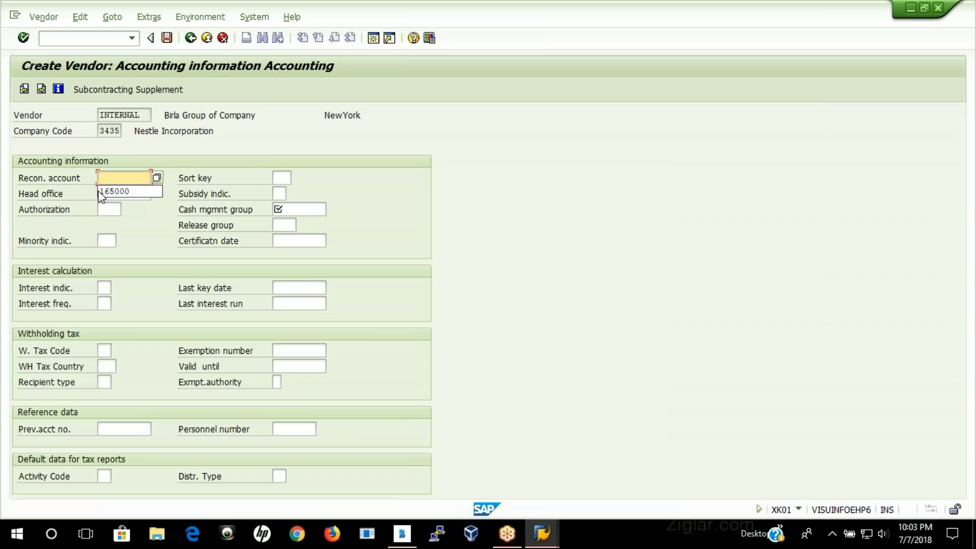
click(133, 194)
click(287, 209)
click(293, 222)
key(Return)
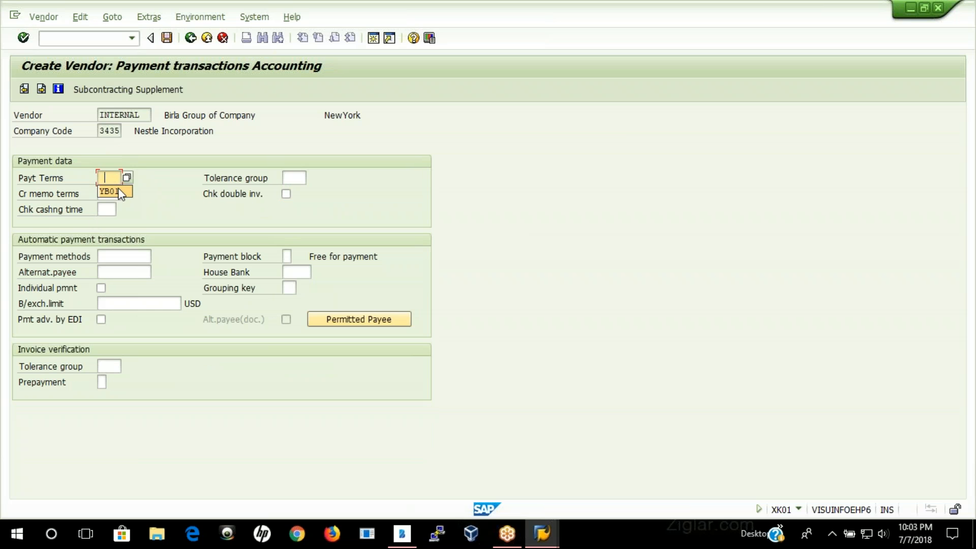
Step: Set payment terms 0002, enable the check for double invoices, and continue past correspondence to the purchasing data
click(130, 180)
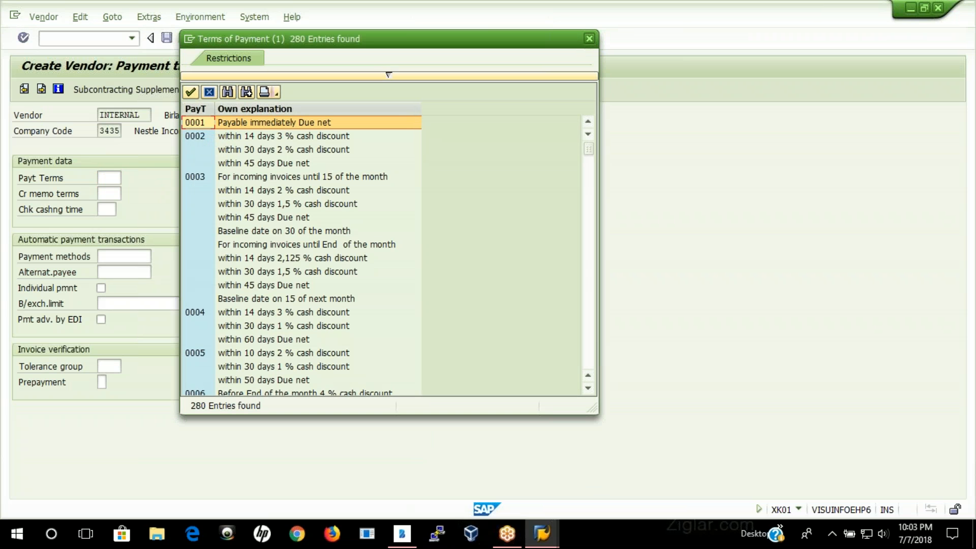
key(Return)
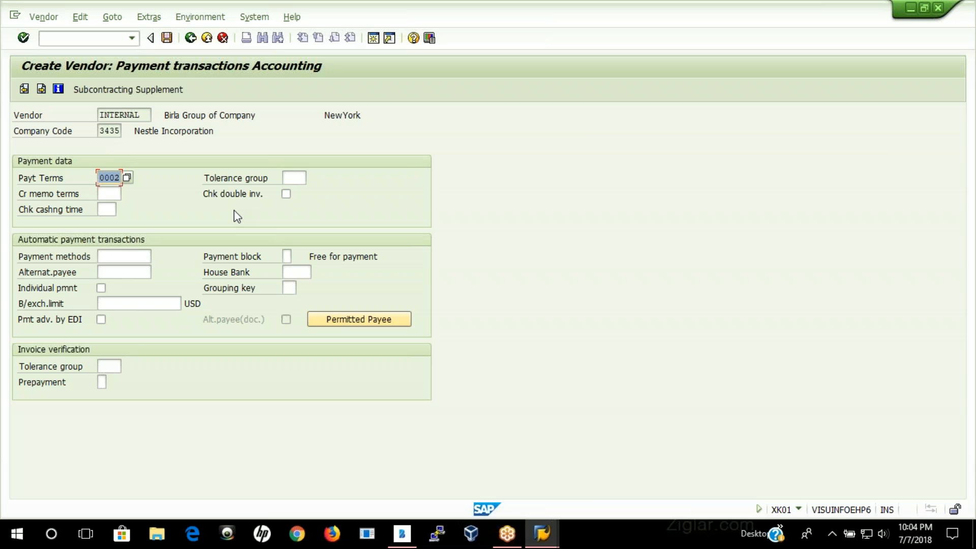
click(283, 196)
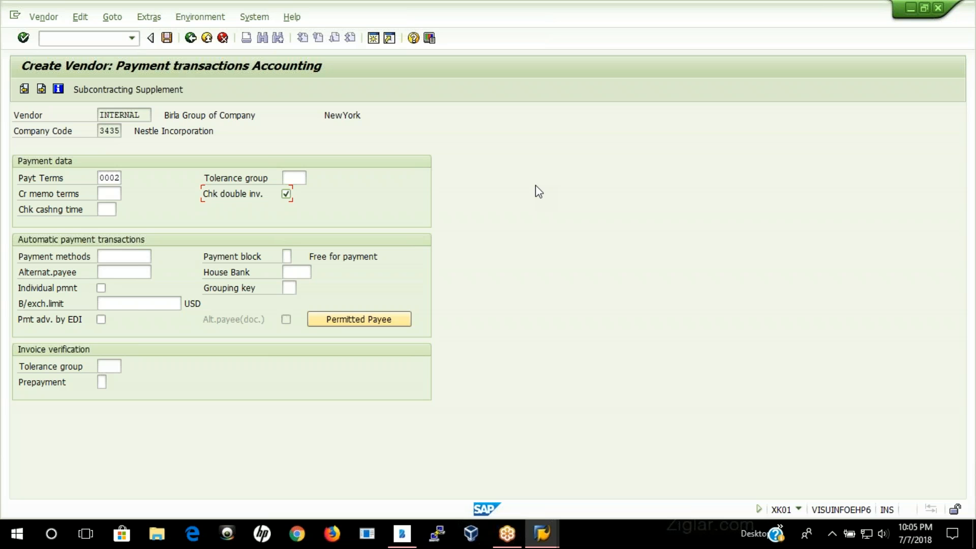
key(Return)
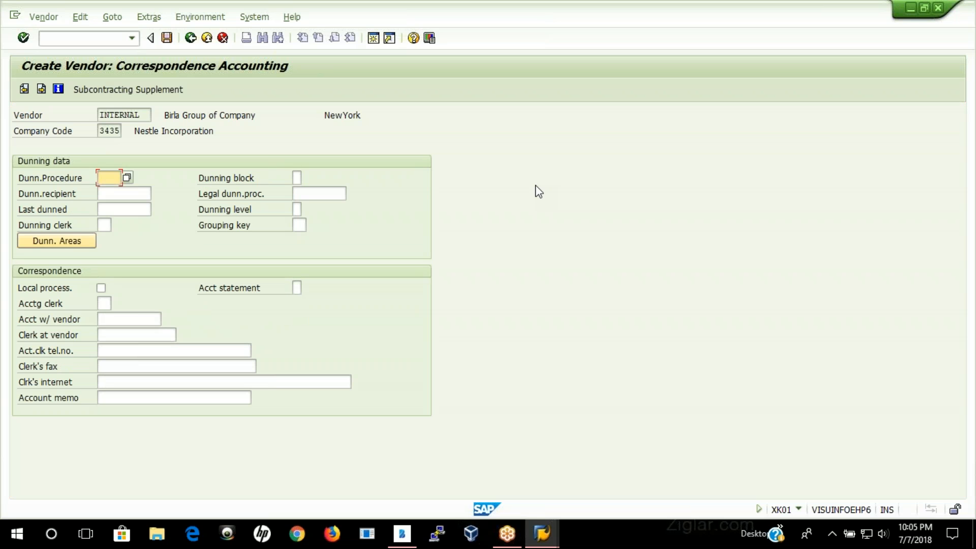
key(Return)
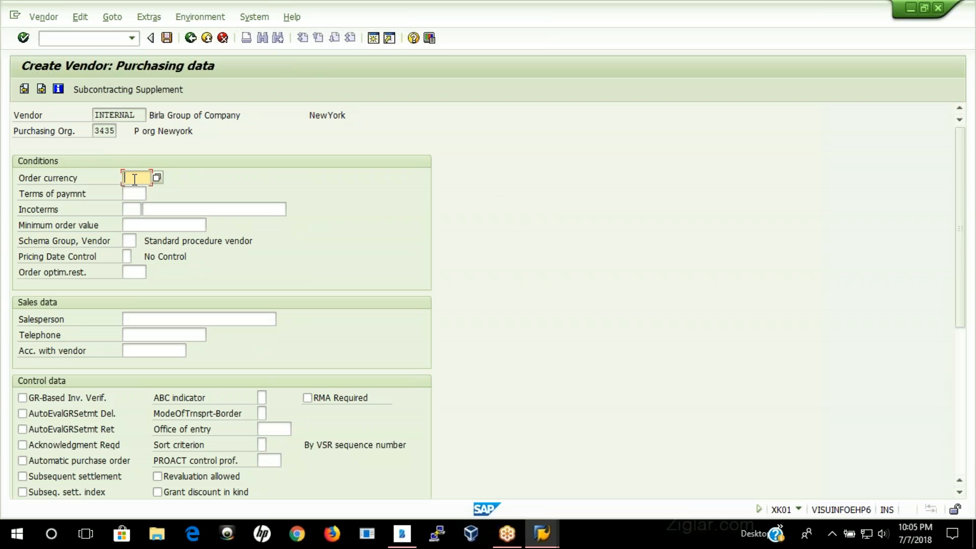
Step: Set the order currency to USD and the purchasing terms of payment to 0002
text(USD)
click(140, 194)
key(BackSpace)
text(002)
key(BackSpace)
text(0)
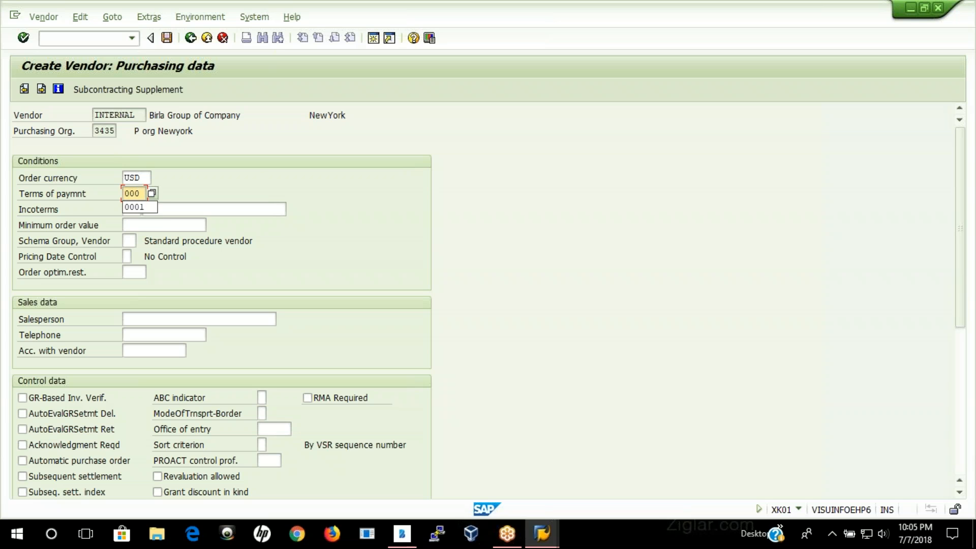
text(2)
key(Tab)
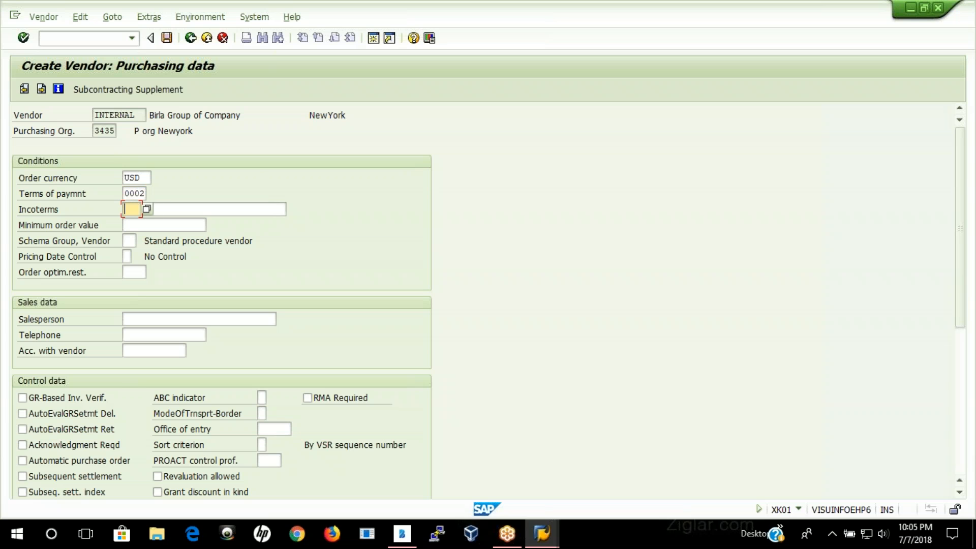
Step: Set the Incoterms to CFR with Newyork as the location
text(CFR)
key(Tab)
text(Newyork)
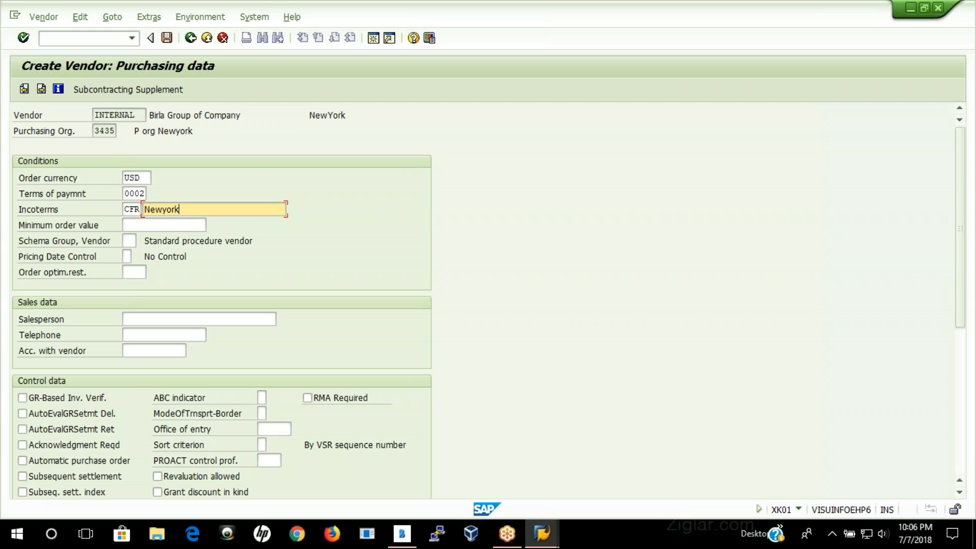
Step: Review the list of available Incoterms, close it without choosing another entry, and go to the minimum order value
click(133, 210)
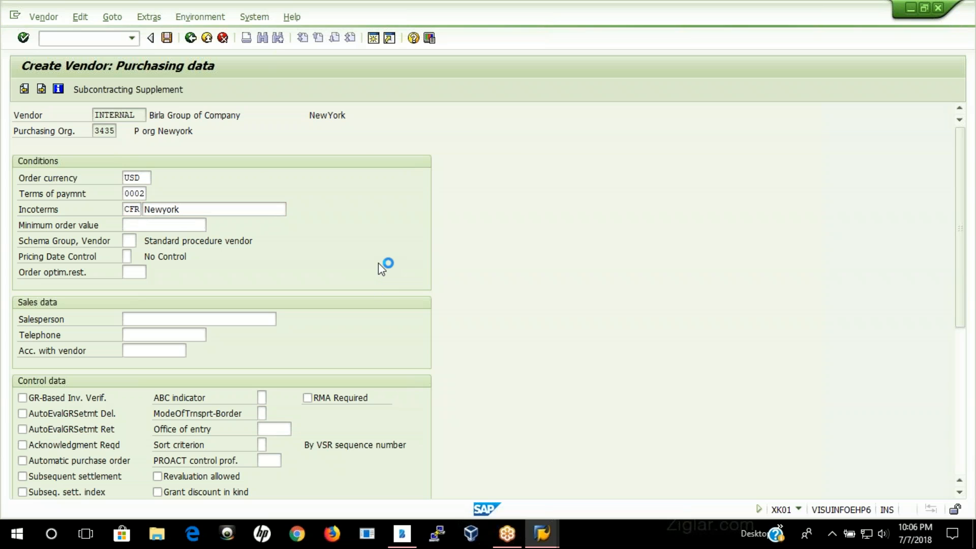
key(F4)
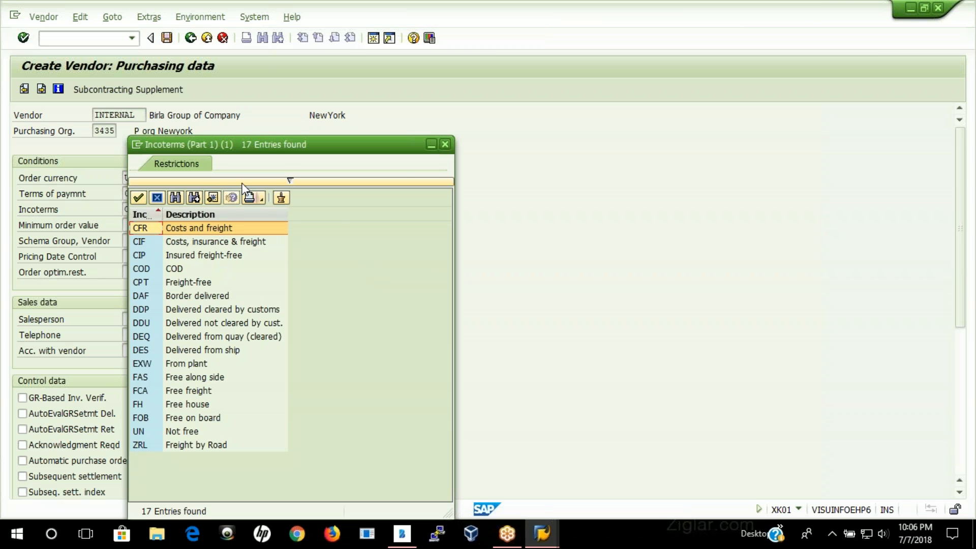
drag(294, 142, 418, 123)
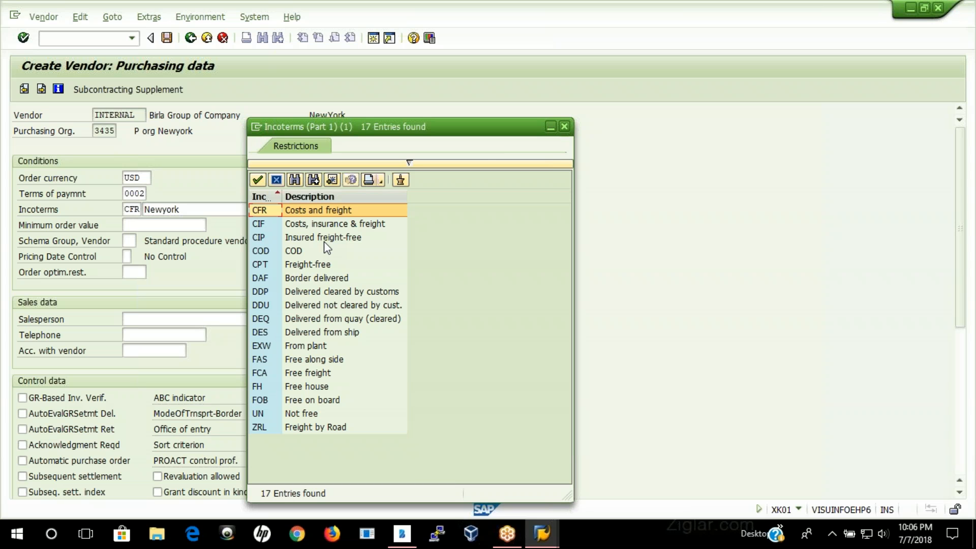
click(564, 126)
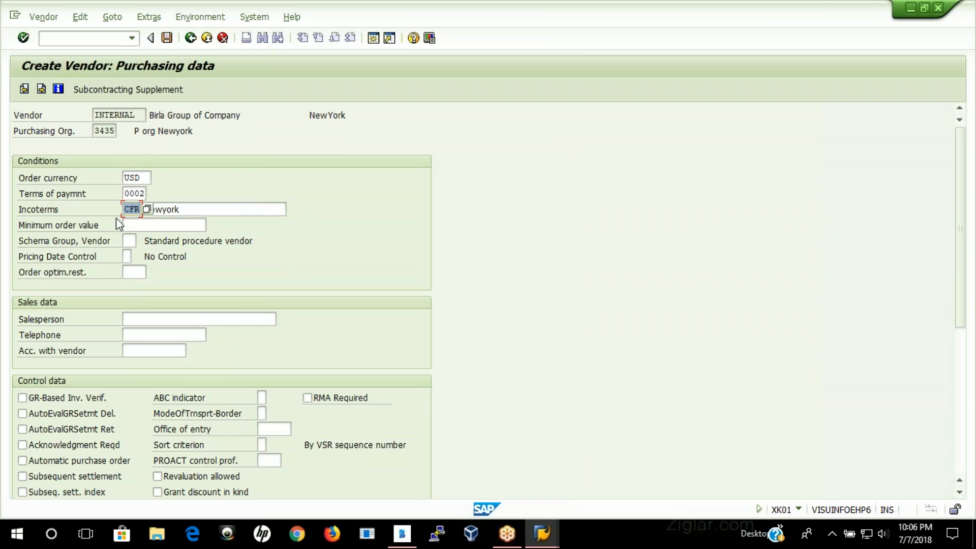
click(150, 224)
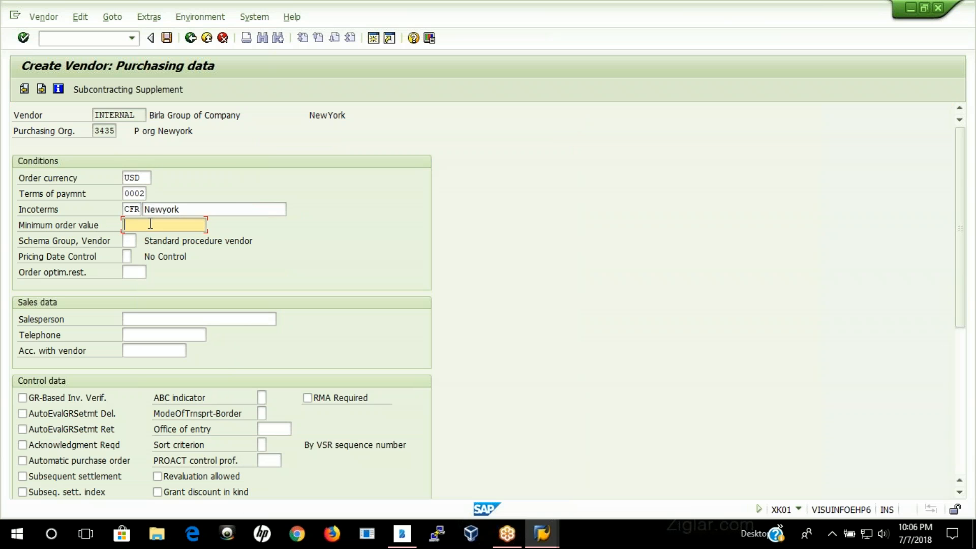
Step: Set the minimum order value to 10000 and enable GR-based invoice verification for the vendor
text(20)
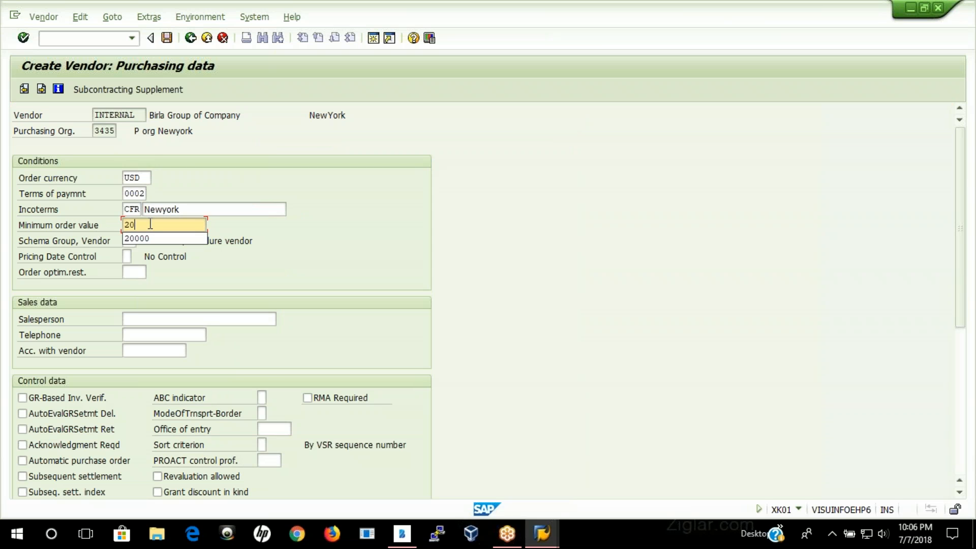
key(BackSpace)
key(BackSpace)
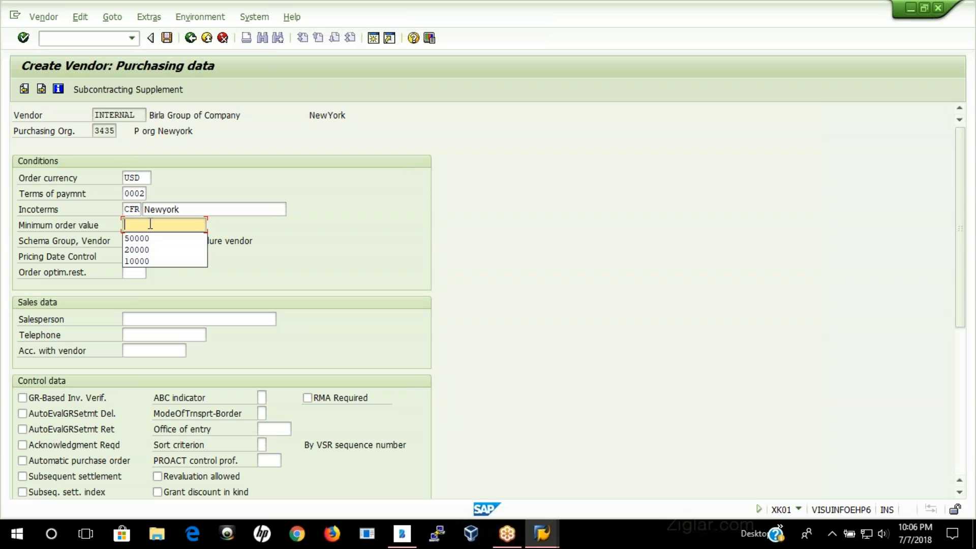
text(1000)
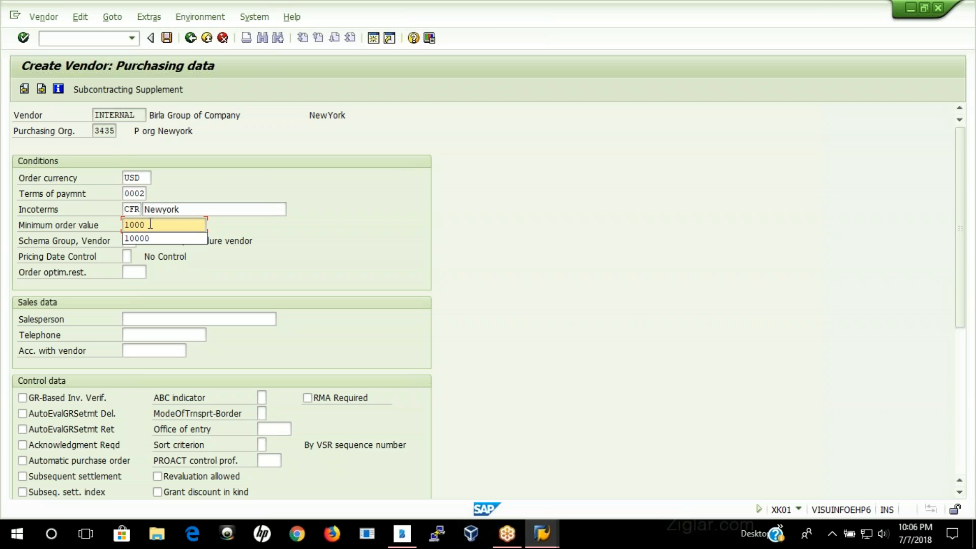
text(0)
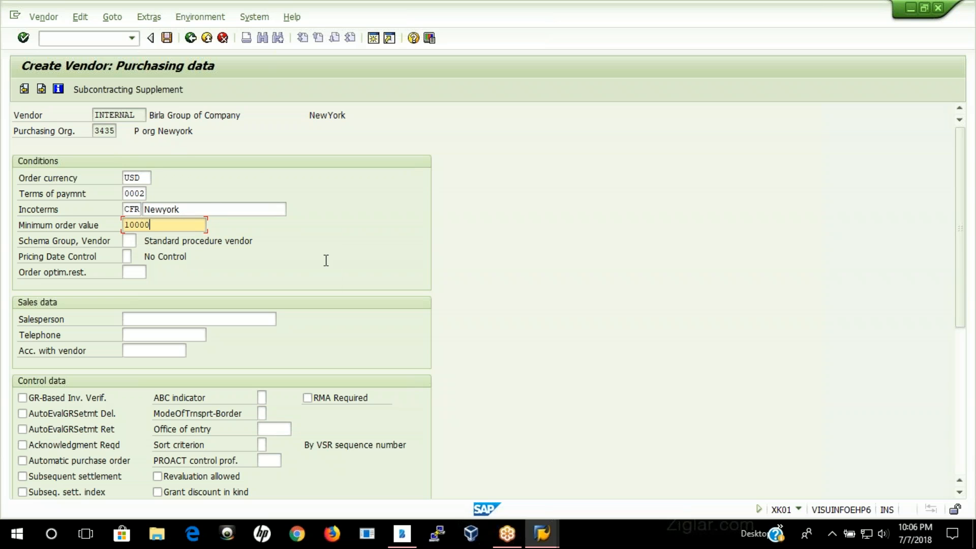
scroll(328, 260, down, 1)
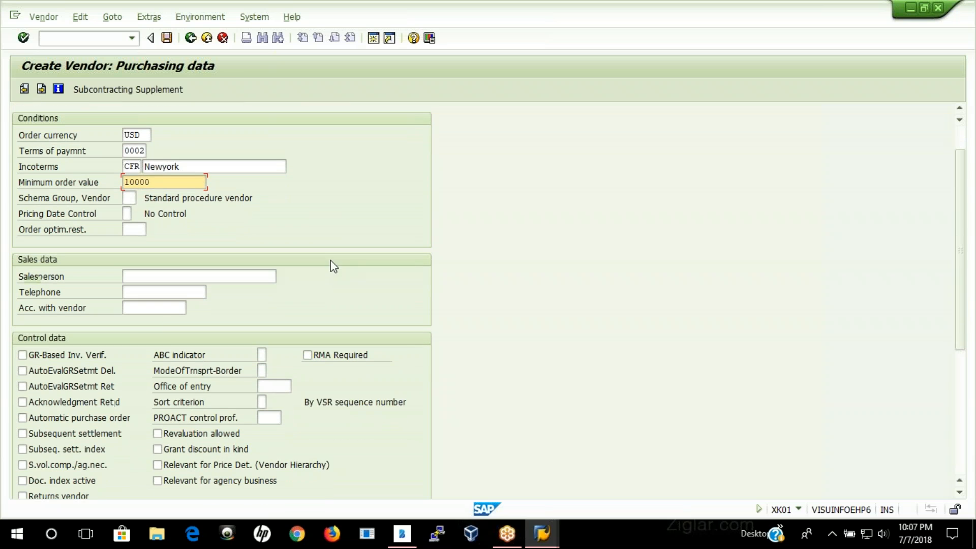
click(22, 356)
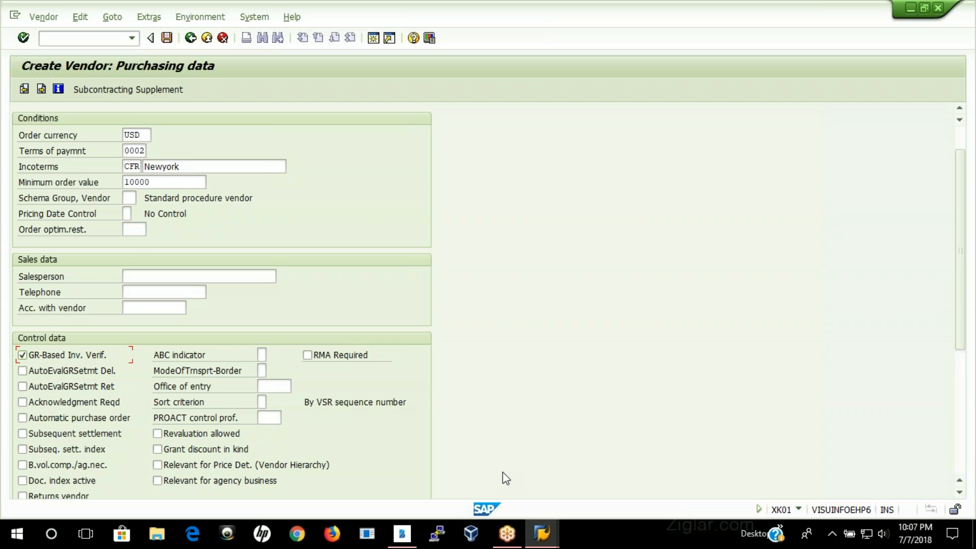
Step: Set the default purchasing group to n12 and the planned delivery time to 6 days, and continue to the partner functions
scroll(555, 291, down, 5)
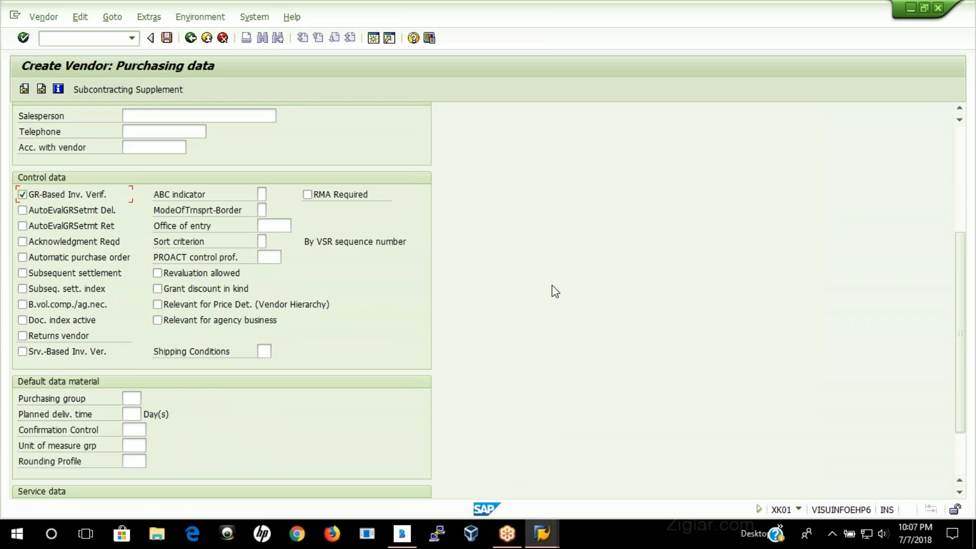
click(131, 398)
key(space)
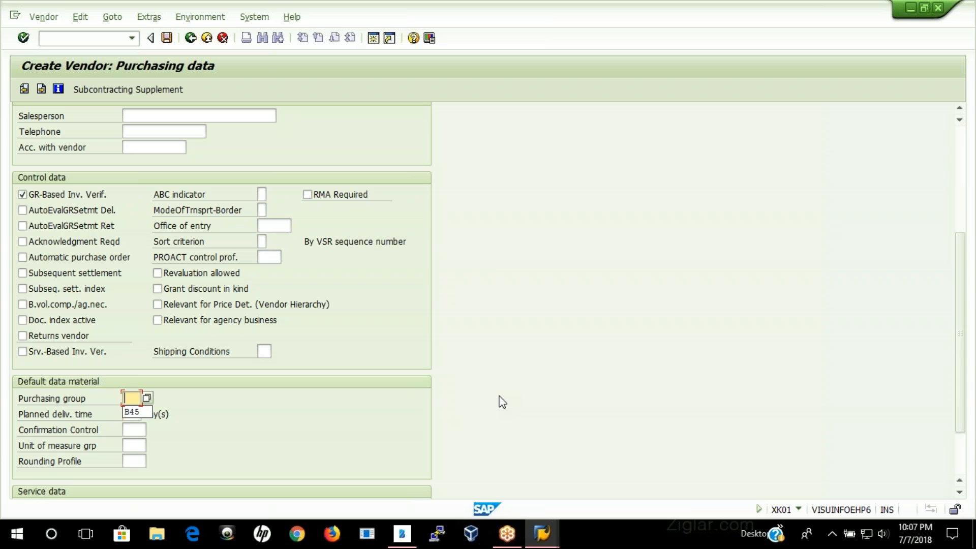
text(n12)
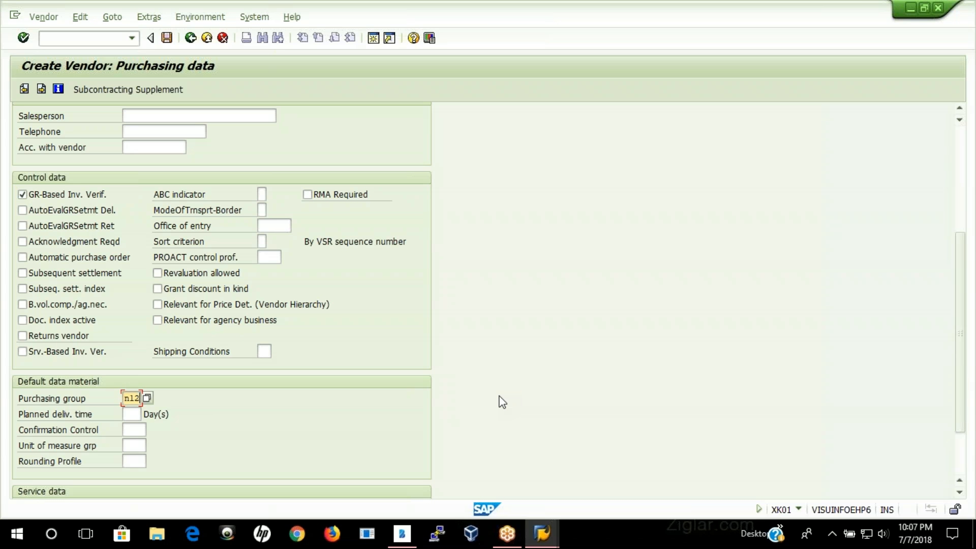
click(126, 414)
text(6)
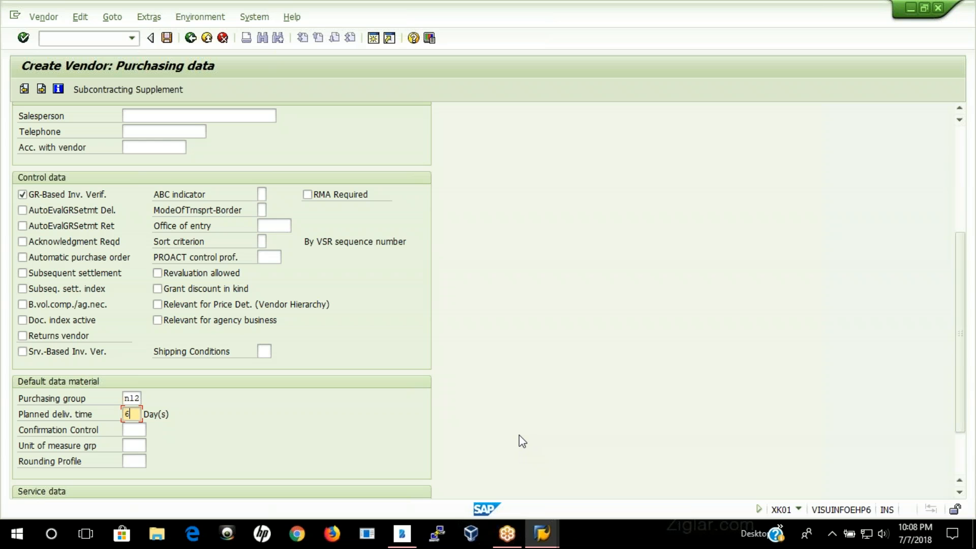
key(Return)
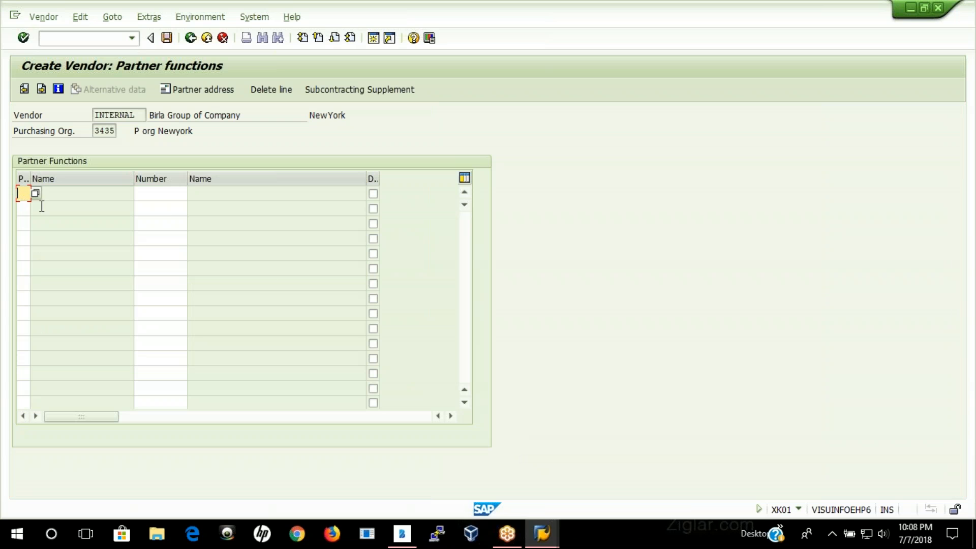
Step: Assign partner function VN with the number INTERNAL and save the new vendor
text(VN)
key(Return)
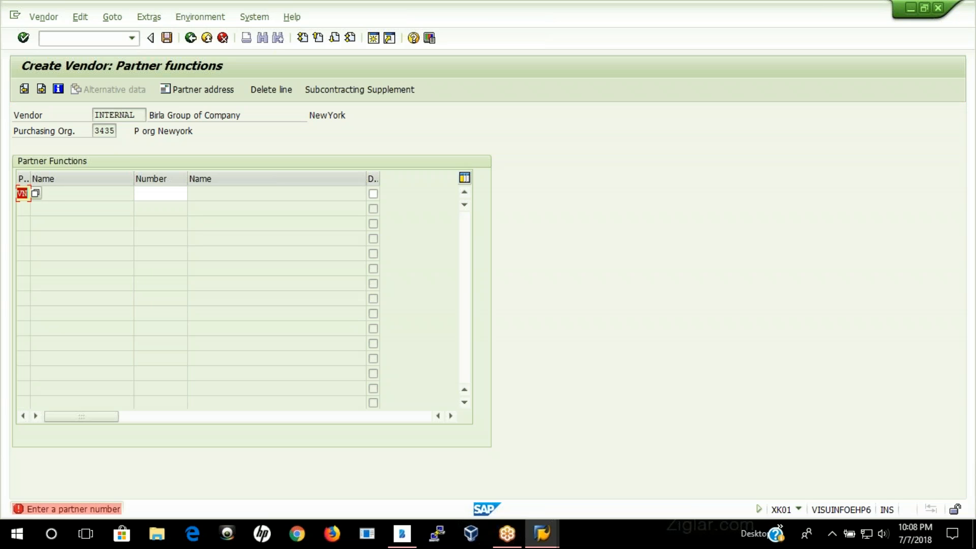
key(Tab)
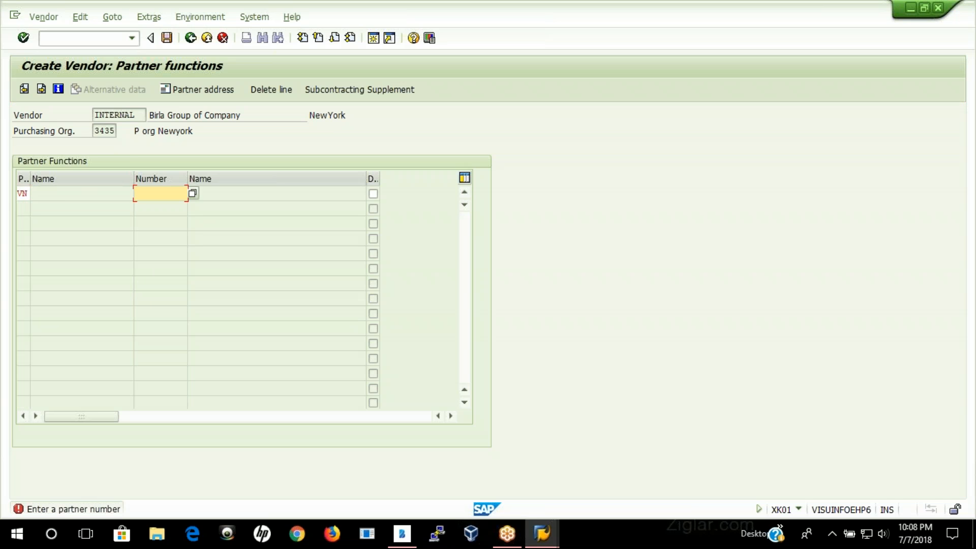
text(INTERNAL)
key(Return)
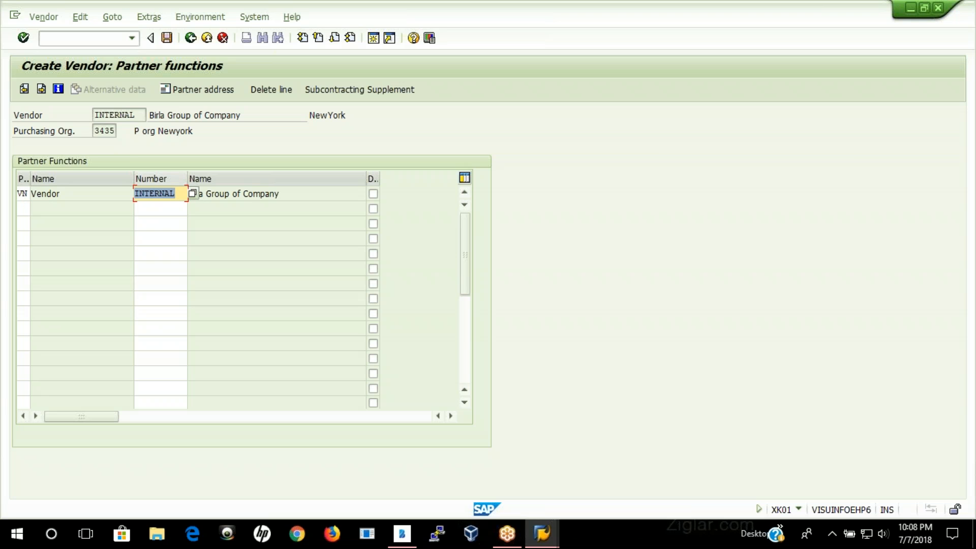
click(168, 42)
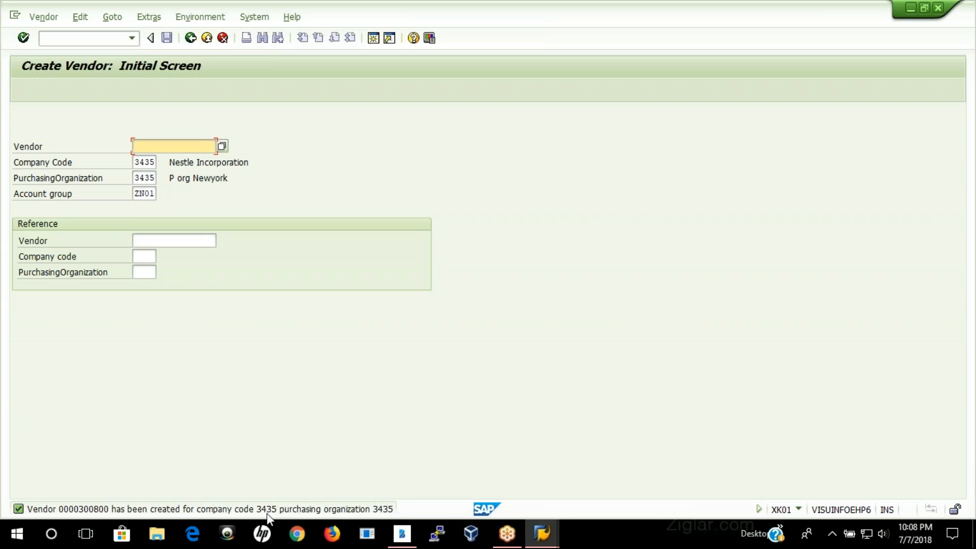
click(950, 35)
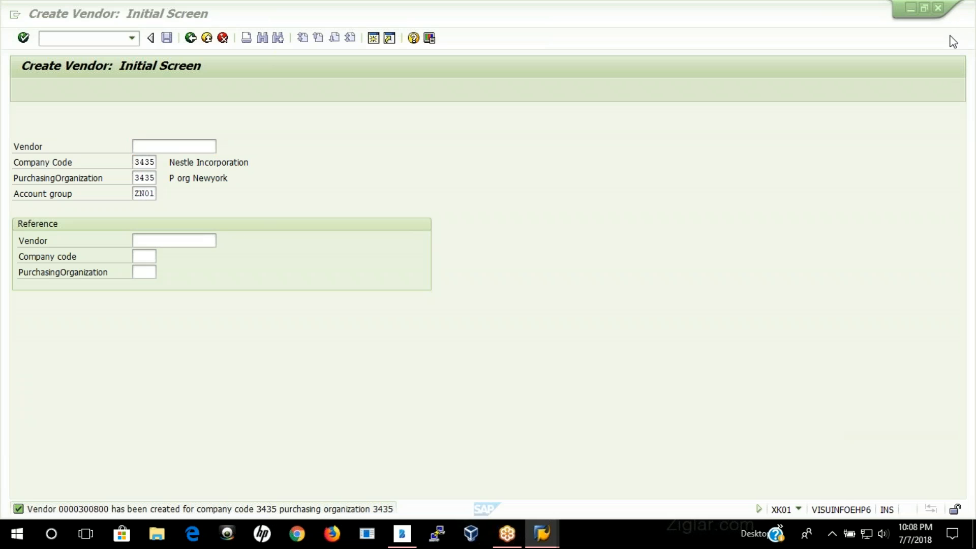
click(581, 252)
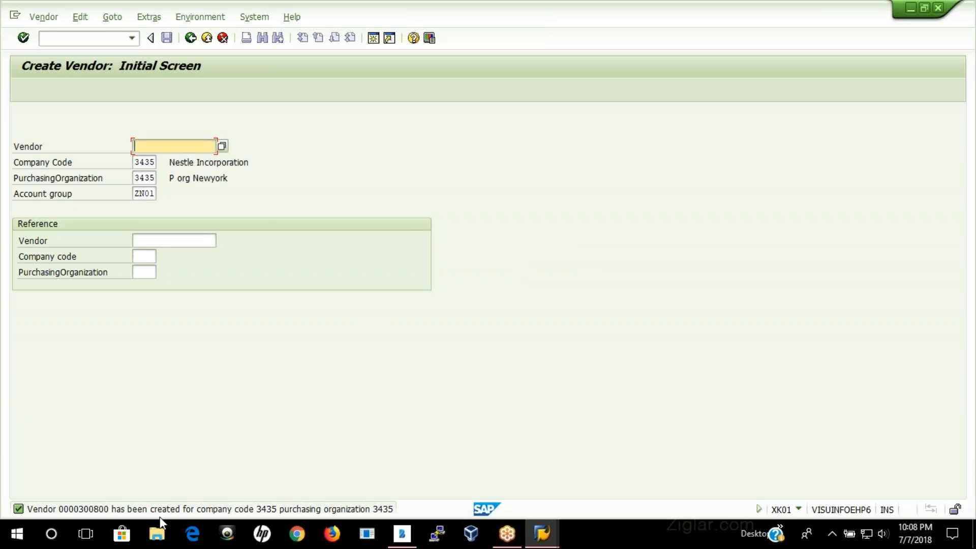
Step: Switch to File Explorer, open the Vendor Master Data Word document from SAP\SAP MM on drive H:, and dismiss the Office activation wizard
click(165, 533)
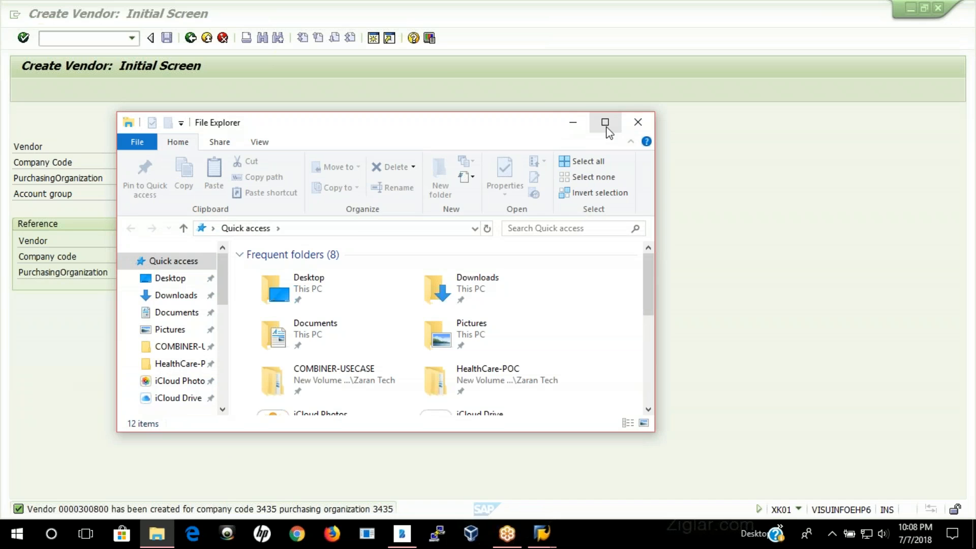
click(605, 122)
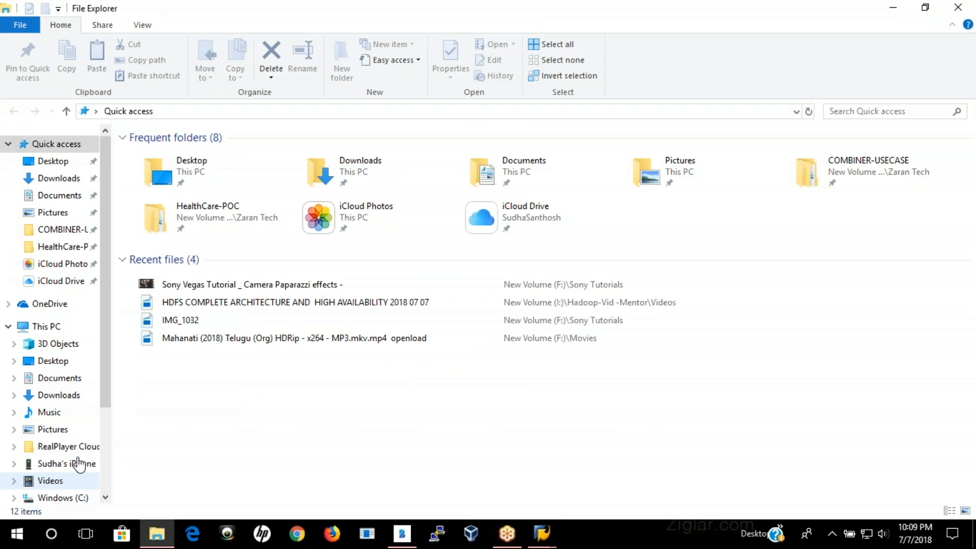
scroll(56, 494, down, 3)
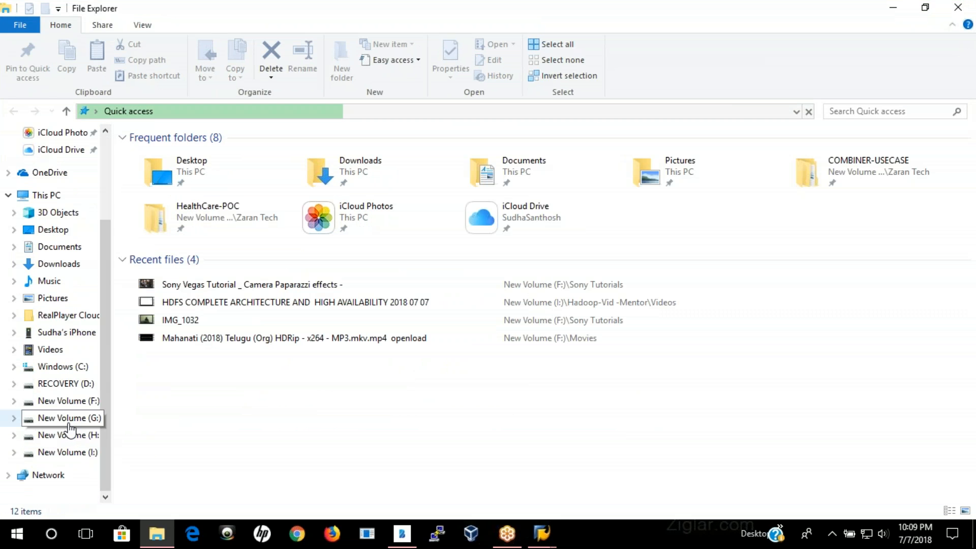
click(74, 437)
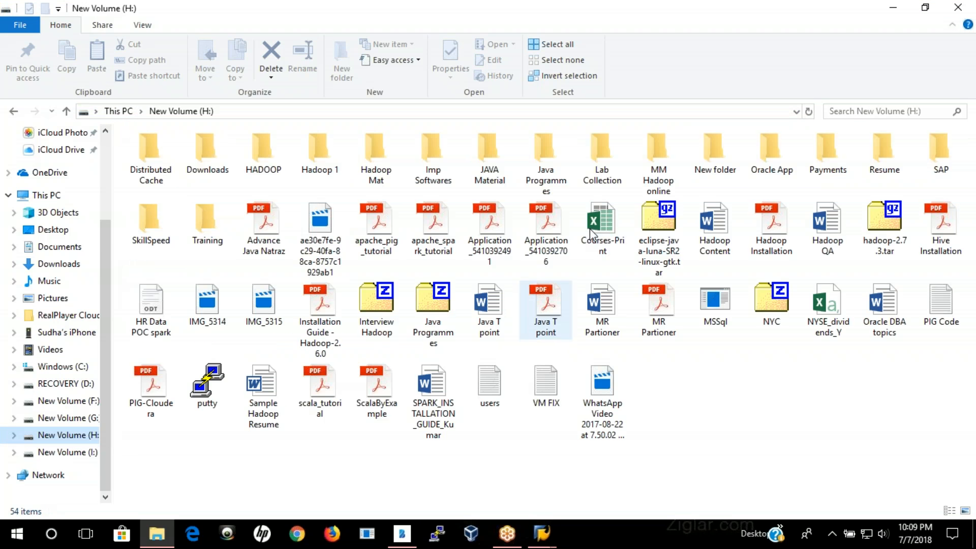
click(945, 158)
double_click(946, 159)
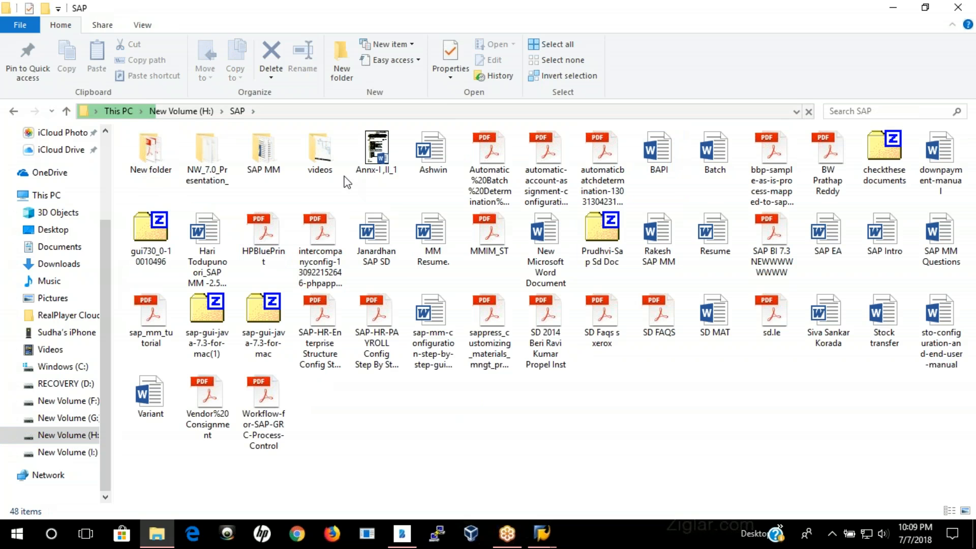
double_click(264, 152)
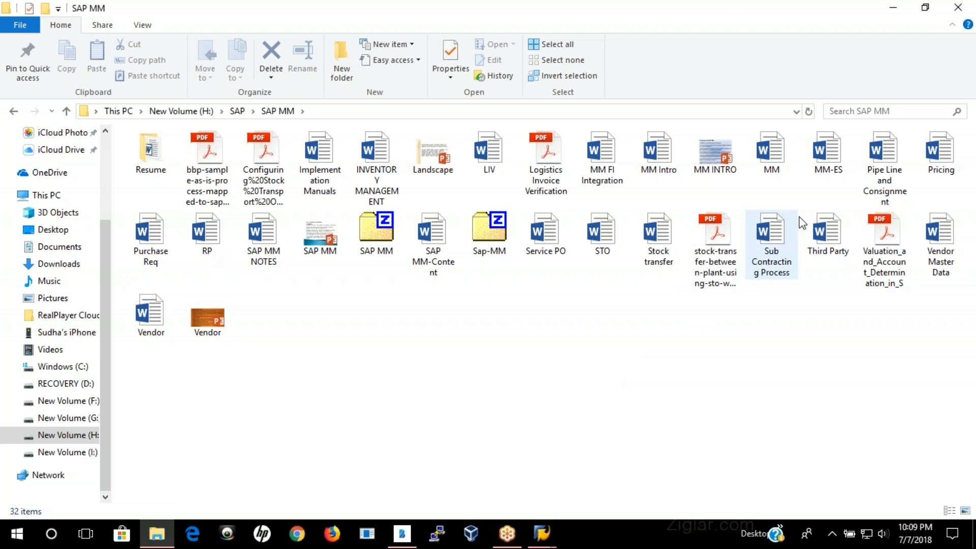
double_click(944, 239)
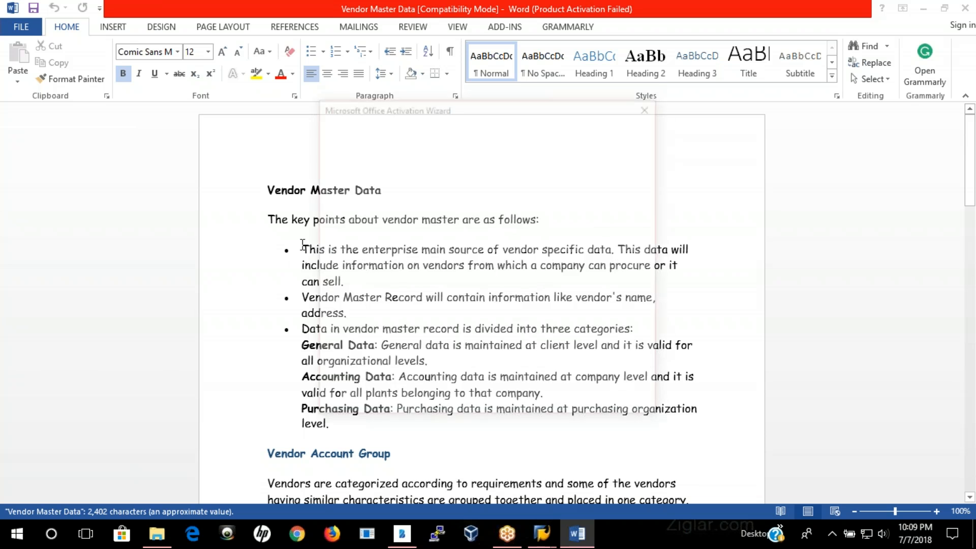
click(633, 411)
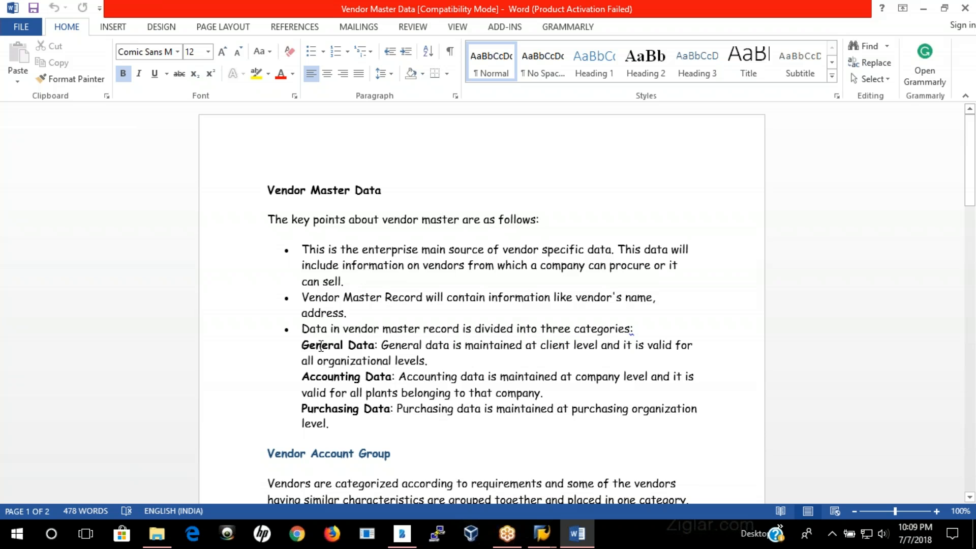
Step: Read through the notes on data categories, vendor account group, number range definition and assignment, and vendor master creation
scroll(322, 351, down, 2)
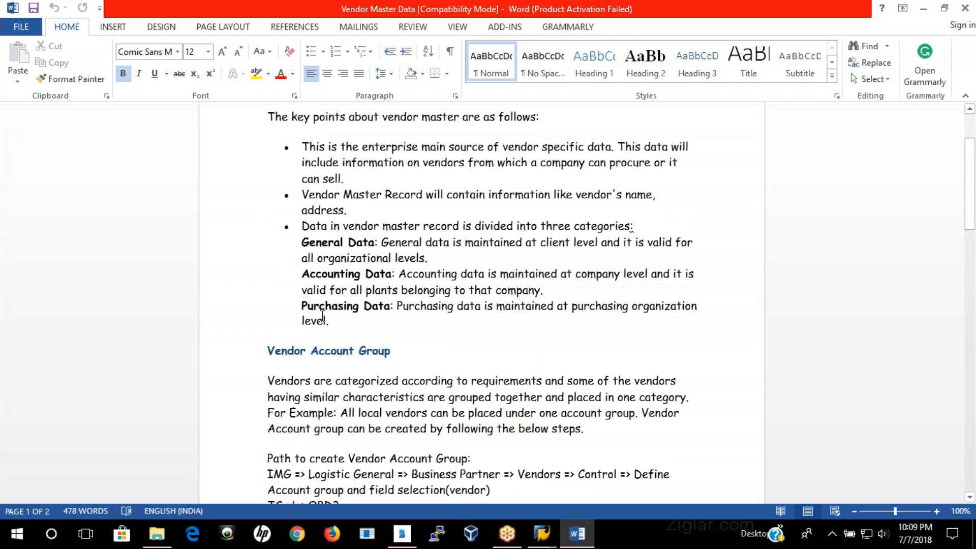
scroll(450, 302, down, 2)
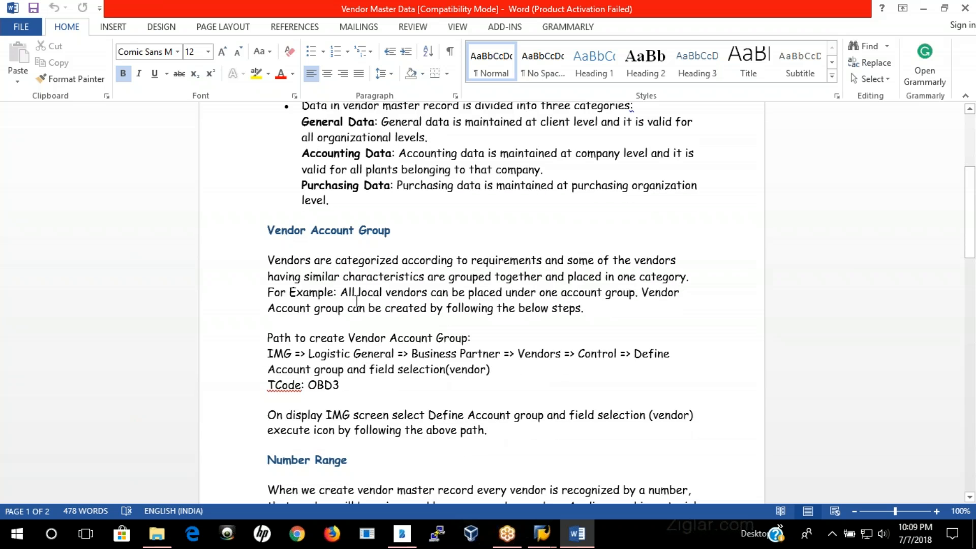
scroll(357, 303, down, 1)
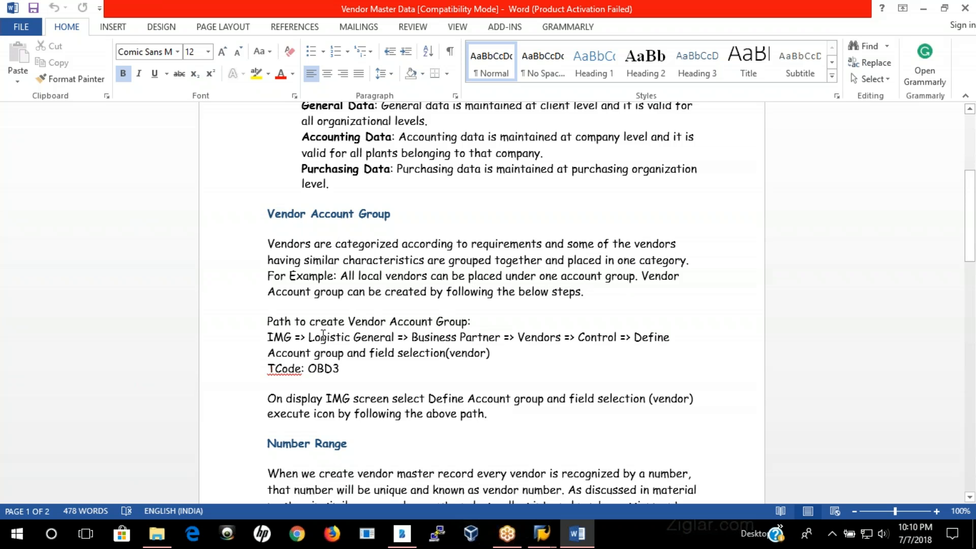
scroll(323, 337, down, 2)
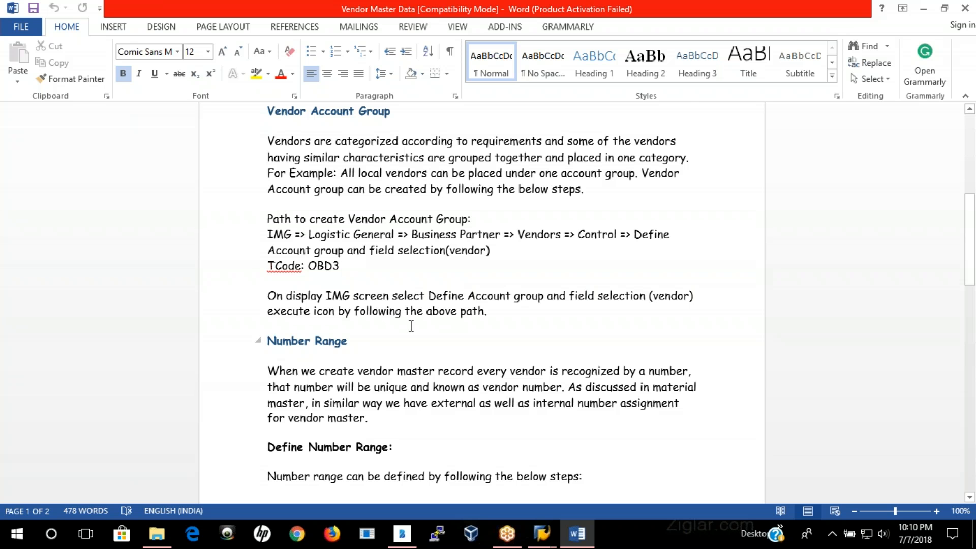
scroll(411, 326, down, 2)
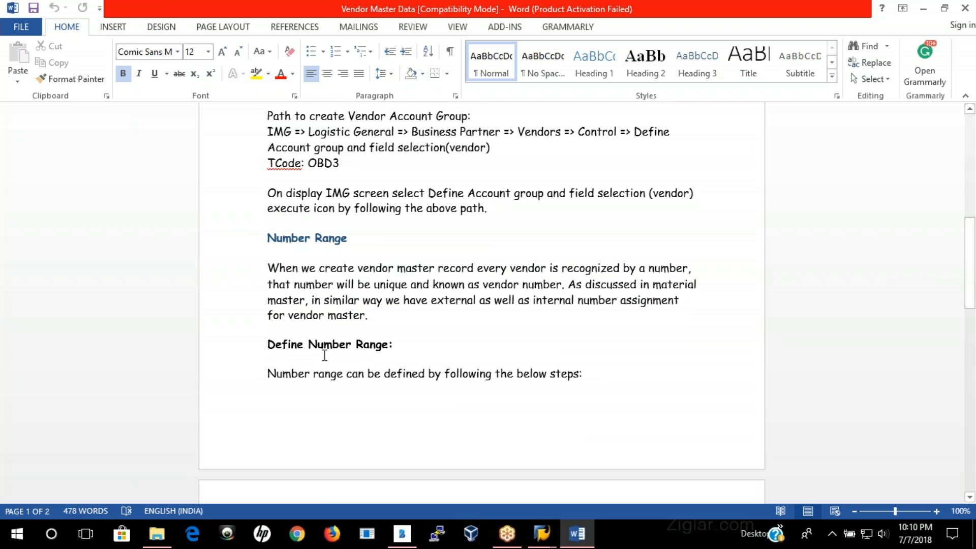
scroll(324, 355, down, 6)
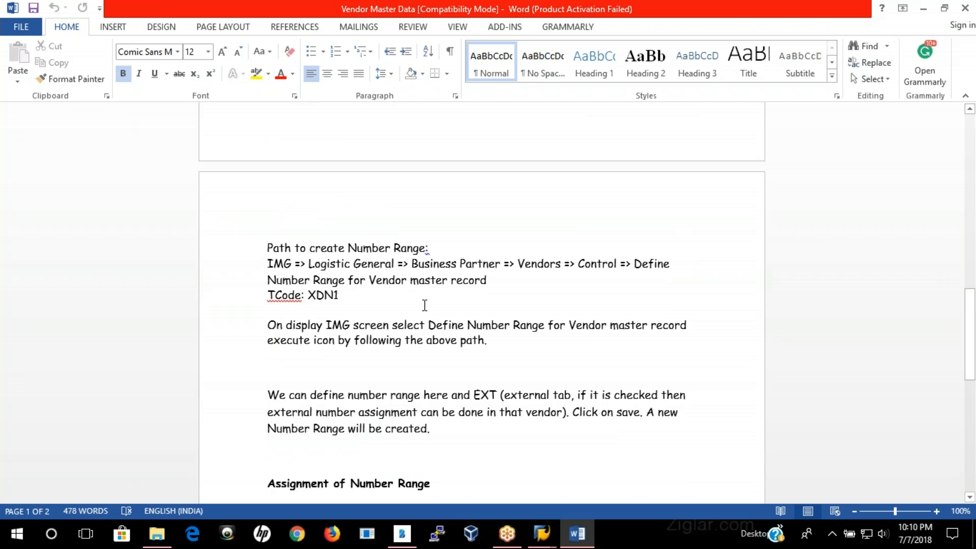
scroll(425, 305, down, 2)
scroll(348, 328, down, 3)
scroll(319, 271, down, 3)
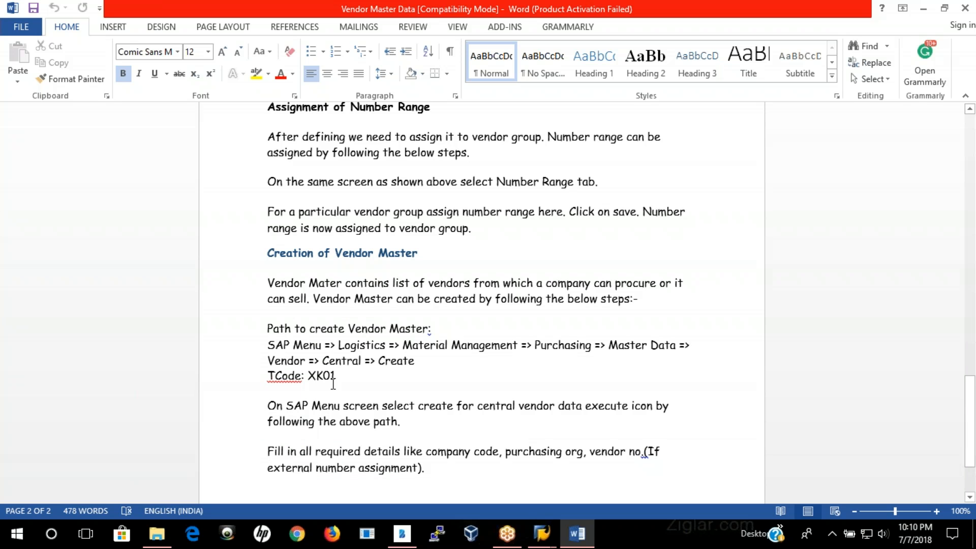
scroll(351, 384, down, 3)
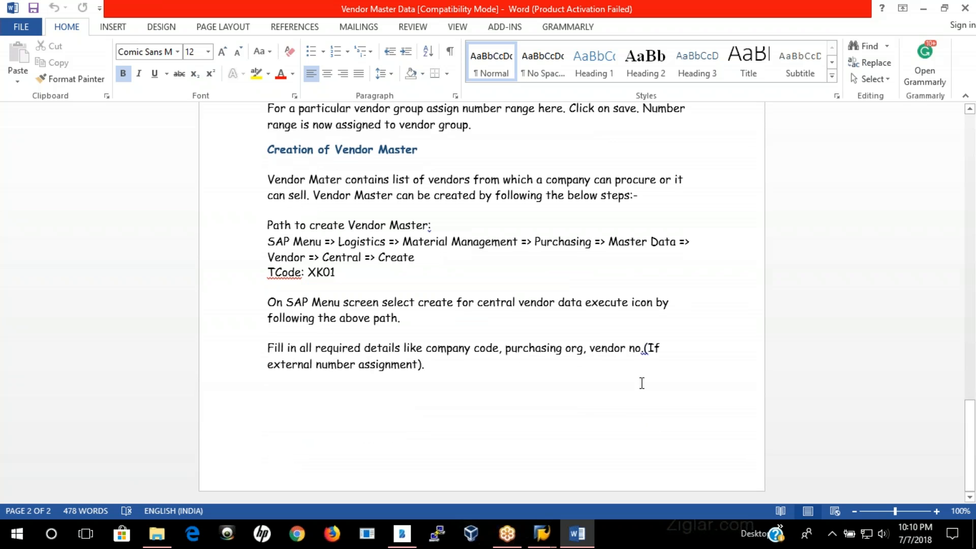
Step: Open the Vendor Word document from File Explorer and read its notes on account groups, number ranges and standard account groups
click(162, 534)
double_click(157, 325)
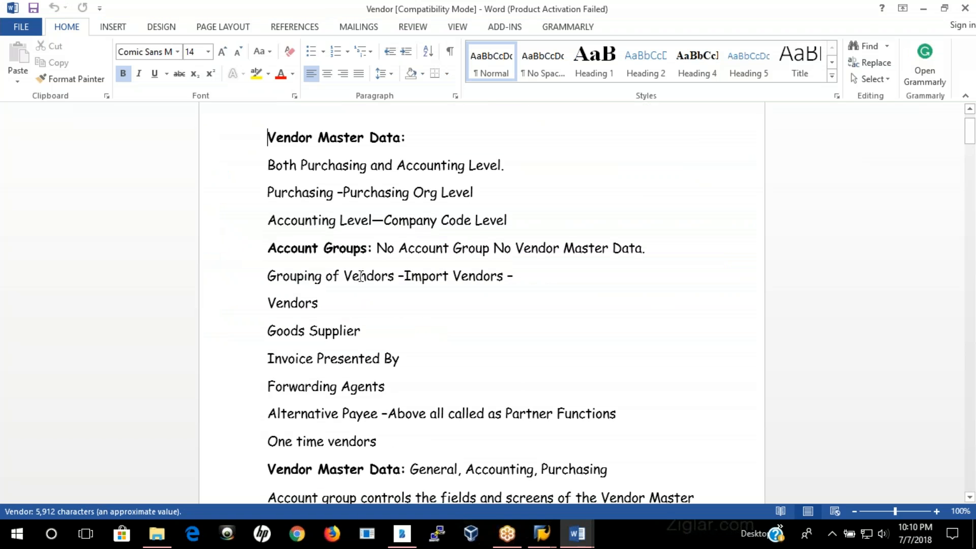
scroll(361, 276, down, 2)
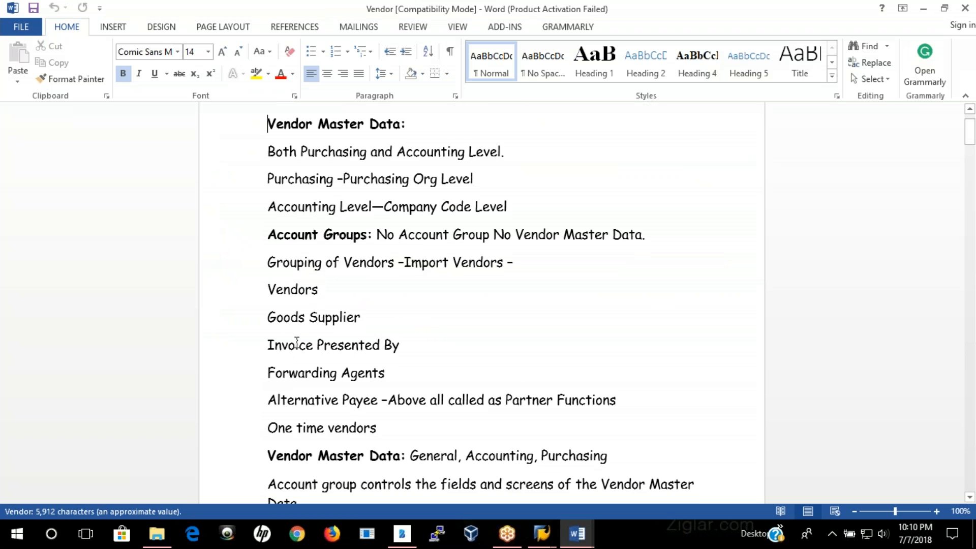
scroll(344, 338, down, 5)
scroll(398, 349, down, 8)
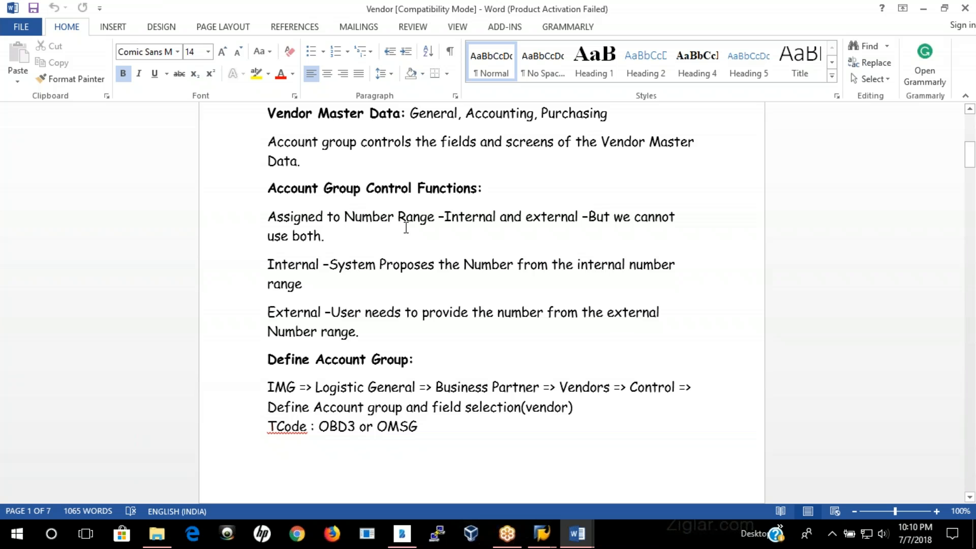
scroll(422, 352, down, 8)
scroll(425, 446, down, 8)
scroll(360, 375, down, 5)
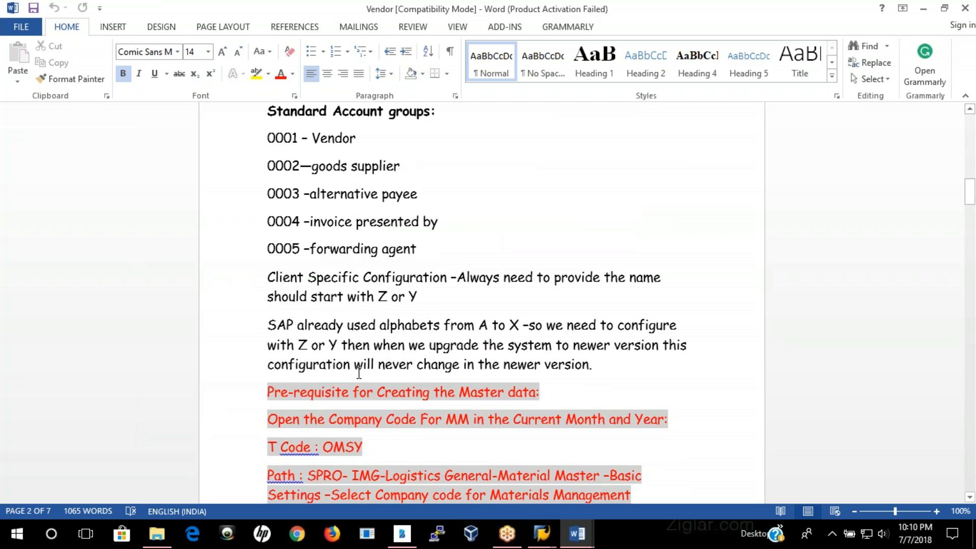
Step: Read the Vendor notes on accounting-level controls, payment terms, double-invoice checks and Evaluated Receipt Settlement
scroll(328, 345, down, 7)
scroll(305, 290, down, 20)
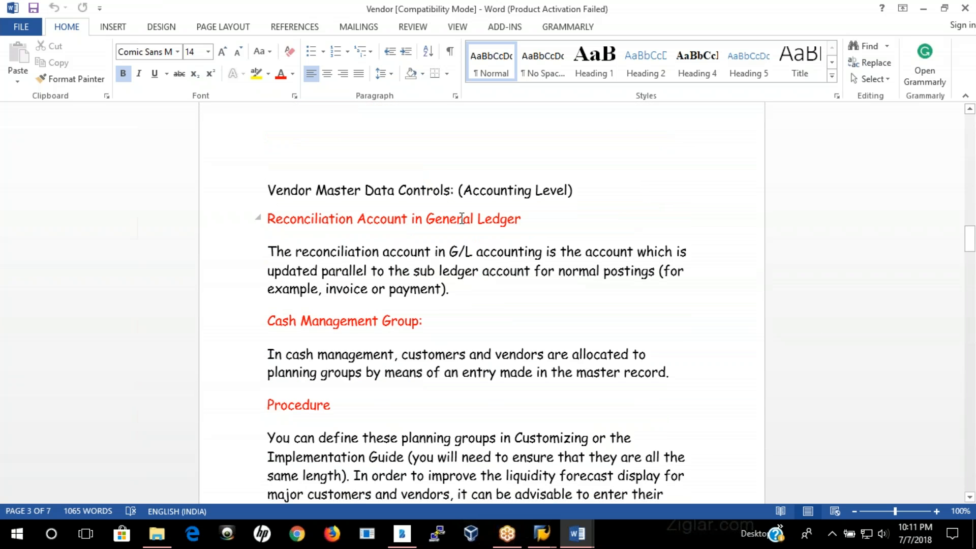
scroll(331, 312, down, 9)
scroll(339, 312, down, 20)
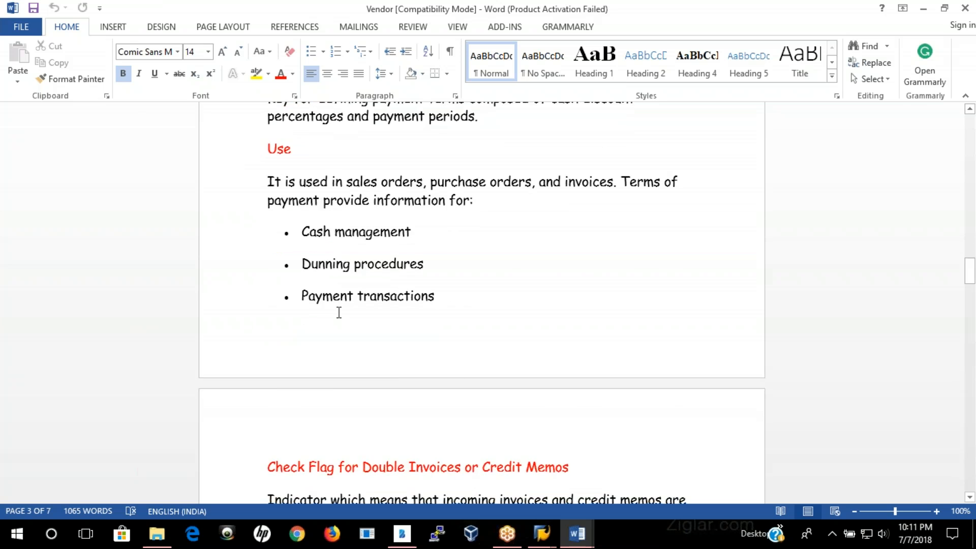
scroll(374, 326, down, 20)
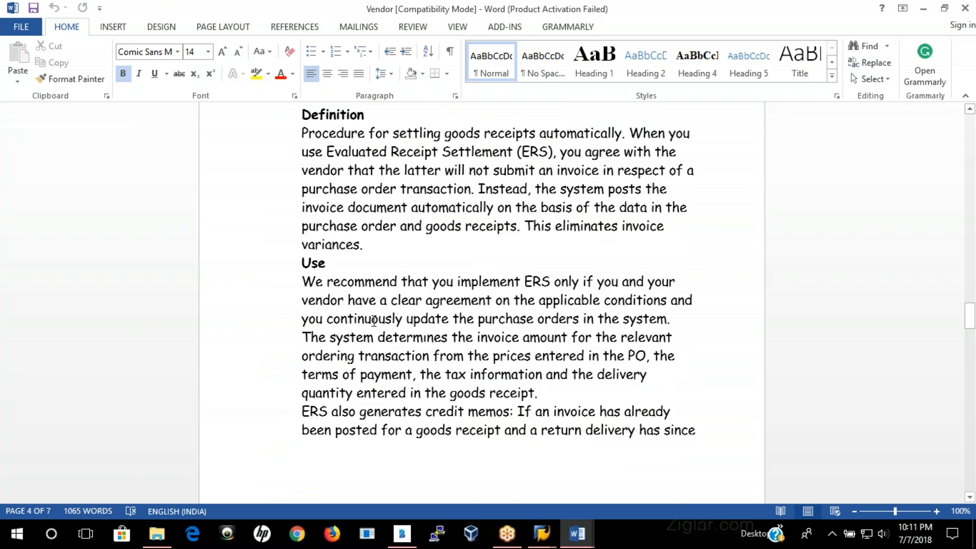
scroll(371, 319, down, 19)
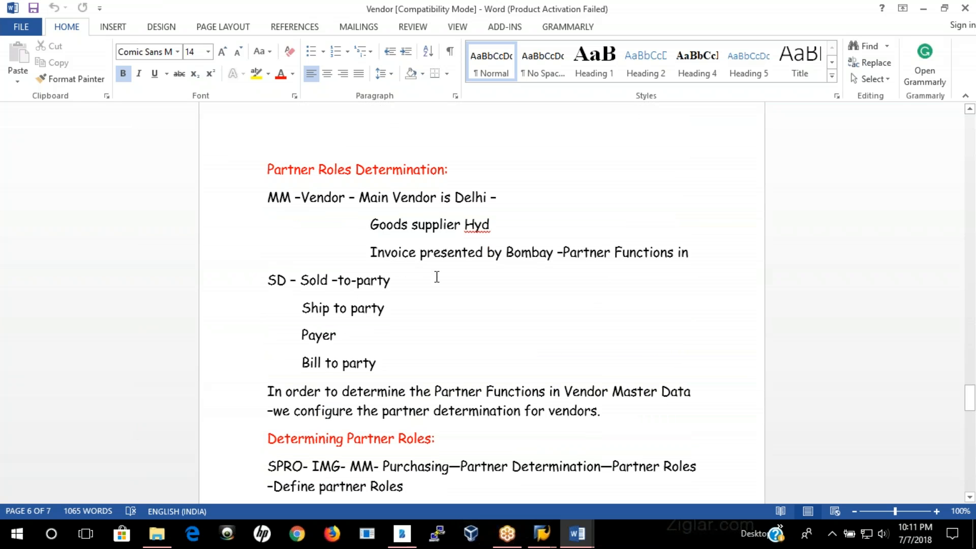
Step: Examine the notes on partner roles determination, highlighting the MM vendor example, and on creating vendors at purchasing organization level
drag(267, 197, 699, 260)
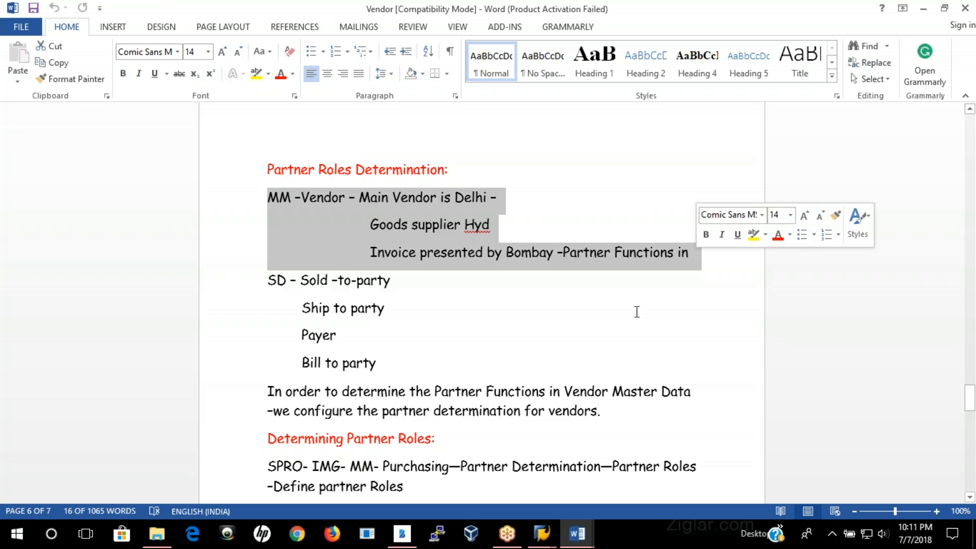
scroll(637, 312, down, 4)
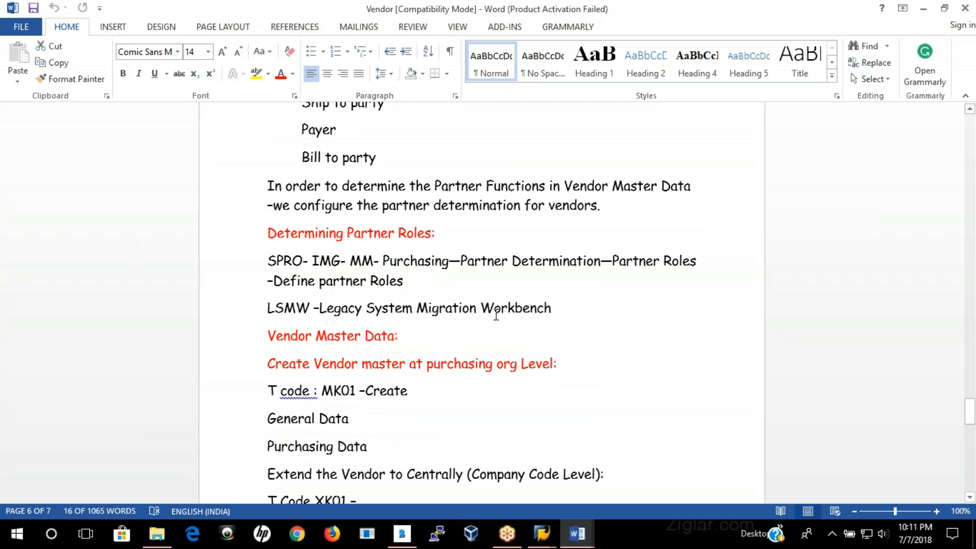
scroll(493, 372, down, 2)
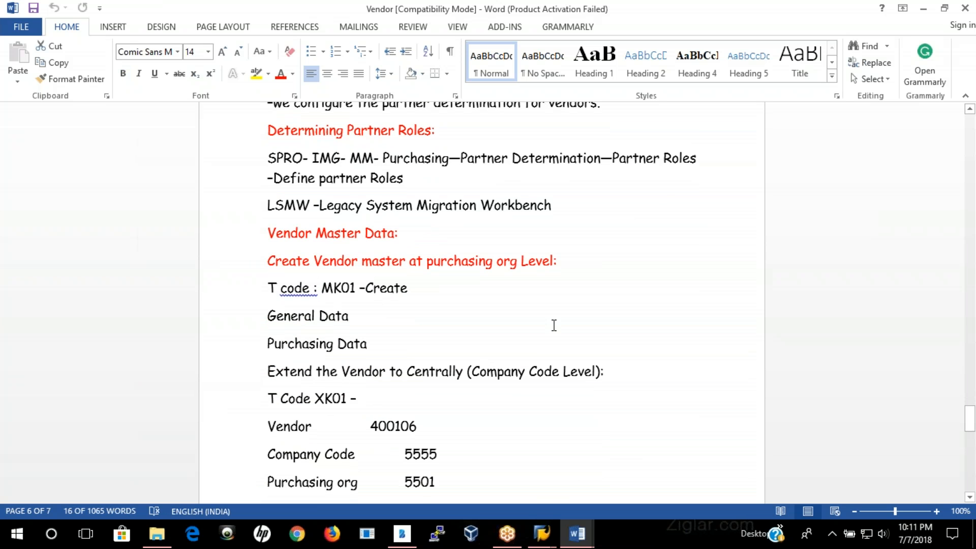
scroll(554, 326, down, 10)
scroll(410, 244, down, 6)
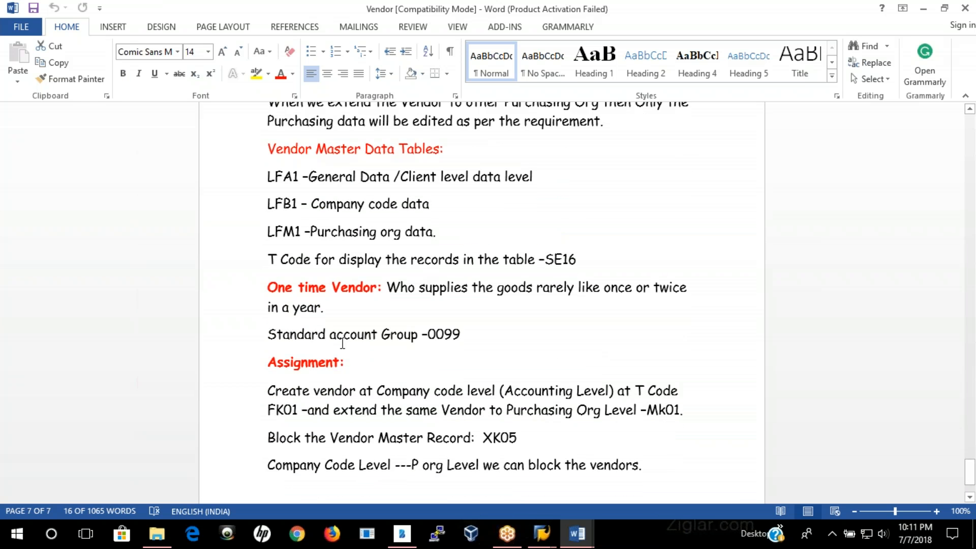
Step: Review the notes on extending a vendor with XK01 and the vendor master tables, highlighting the table display transaction SE16
scroll(342, 343, down, 2)
scroll(443, 333, up, 3)
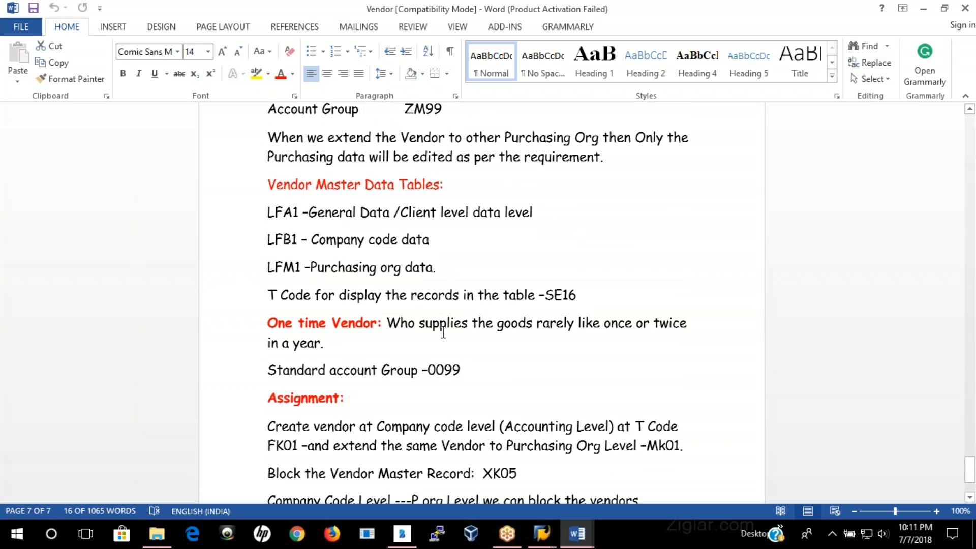
scroll(608, 388, down, 3)
scroll(608, 387, up, 5)
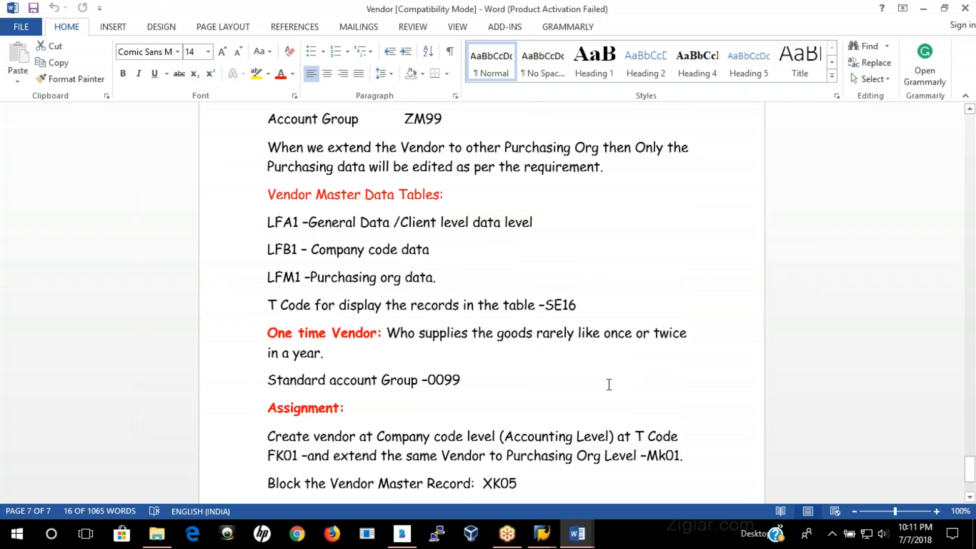
scroll(571, 390, up, 3)
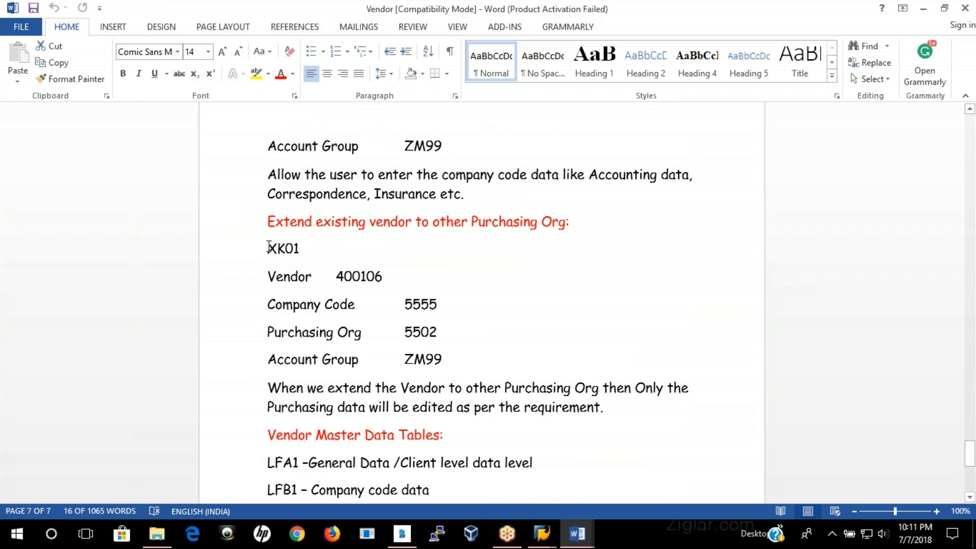
drag(269, 248, 331, 248)
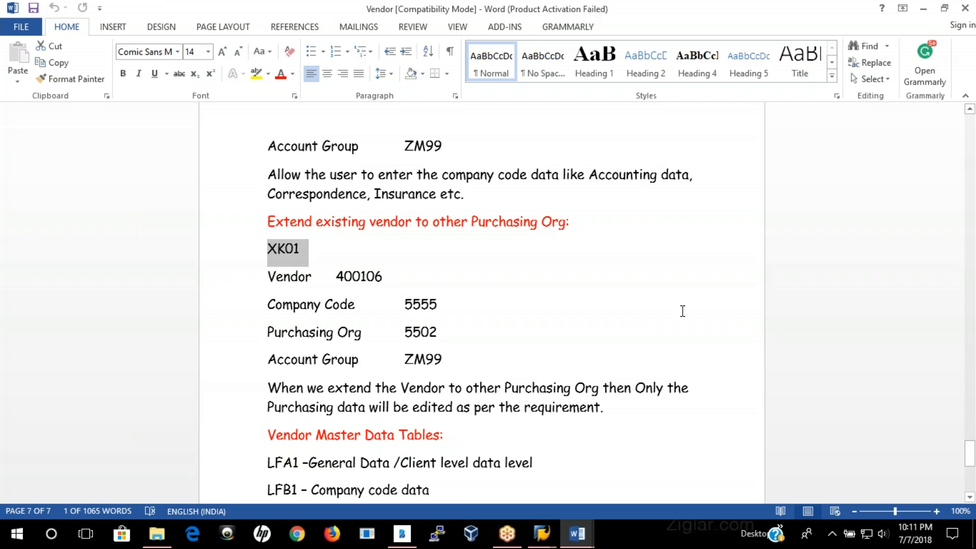
scroll(683, 311, down, 4)
drag(266, 257, 618, 337)
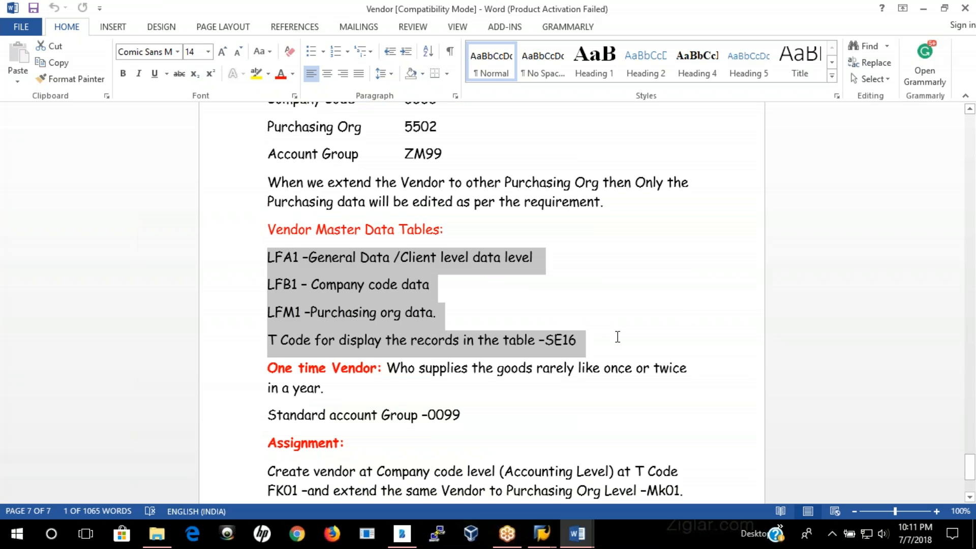
click(637, 281)
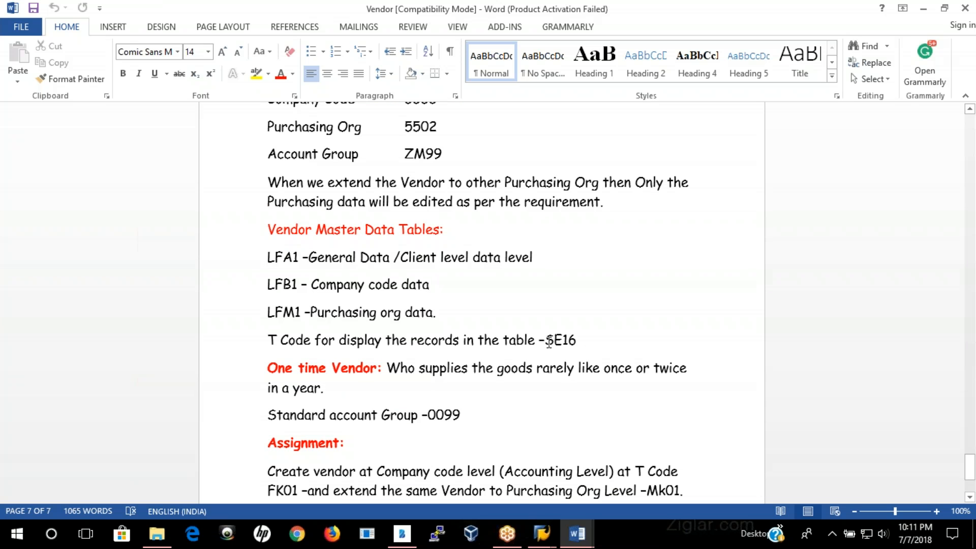
drag(547, 341, 588, 343)
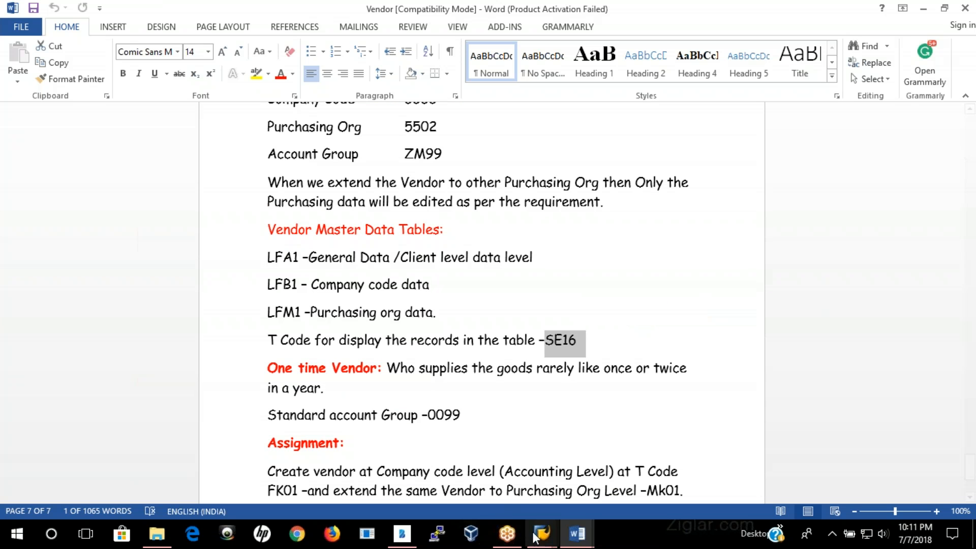
Step: Switch to the SAP Create Vendor window, open a new session and start the Data Browser with transaction SE16
mouse_move(554, 538)
click(608, 468)
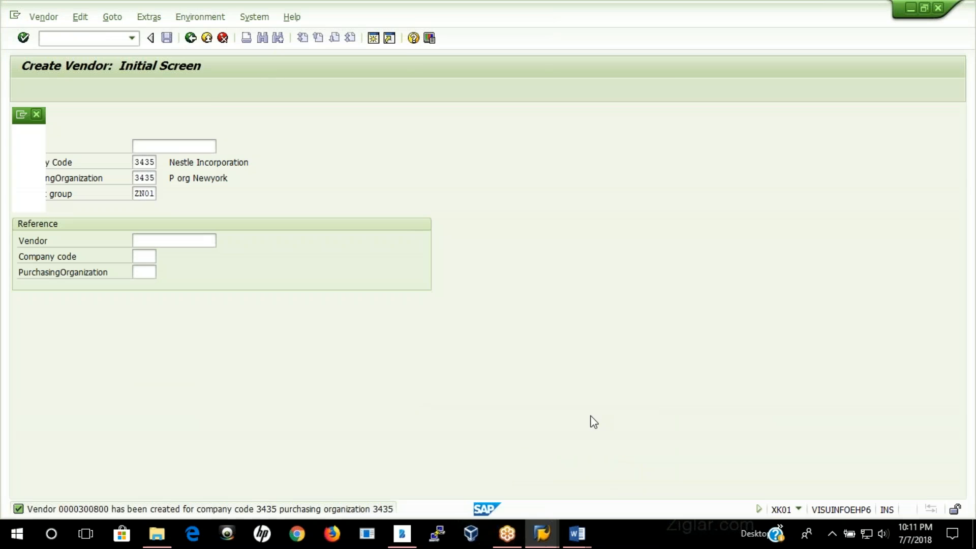
click(373, 40)
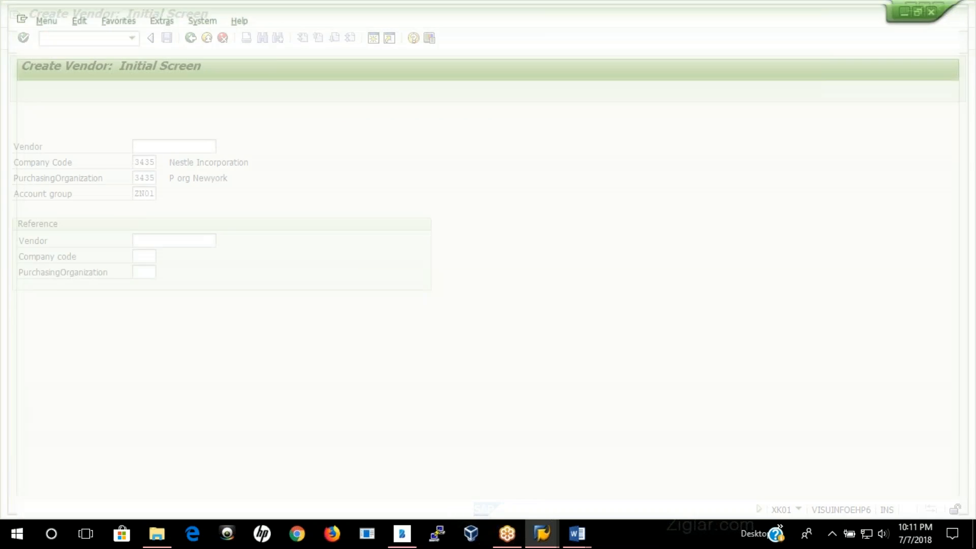
text(se16)
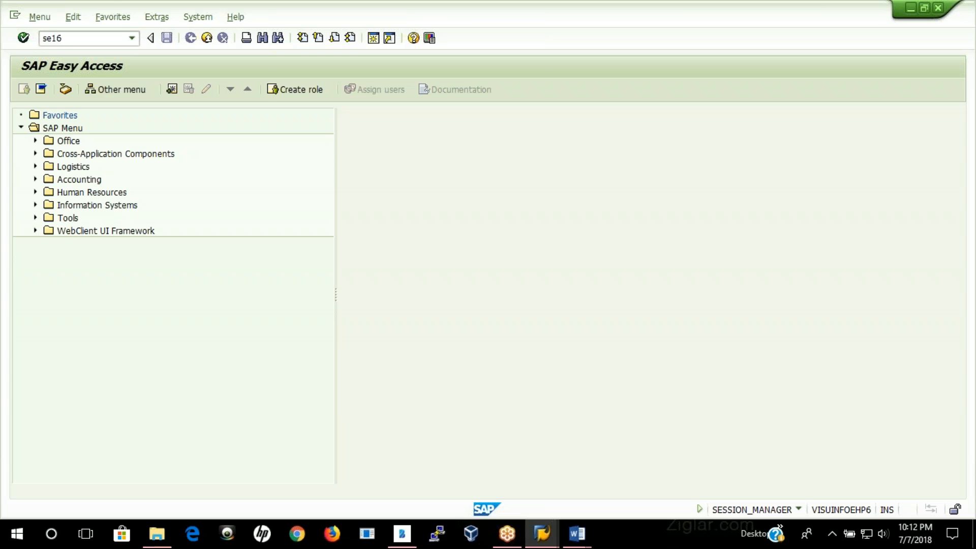
key(Return)
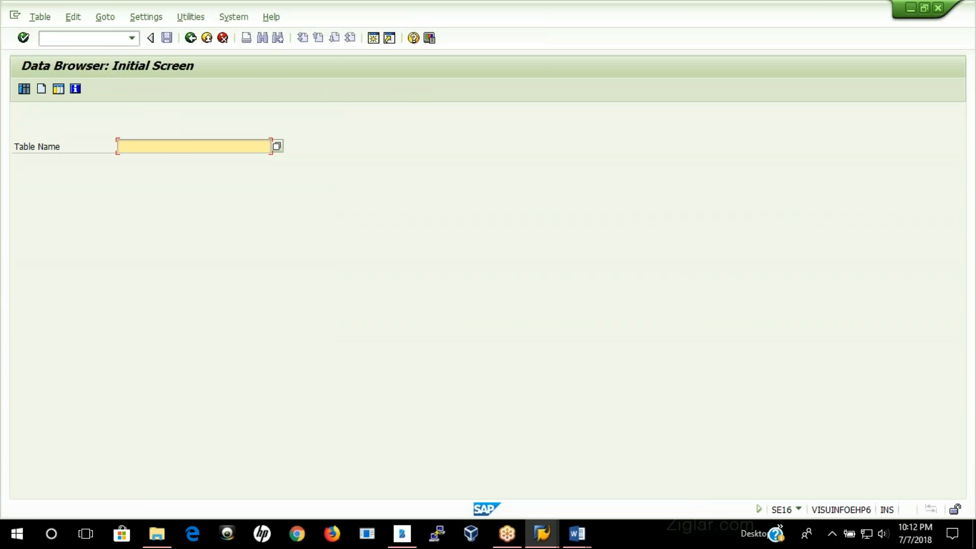
Step: Display the entry of table LFA1 for the newly created vendor by filtering LIFNR with its vendor number
text(lfa1)
key(Return)
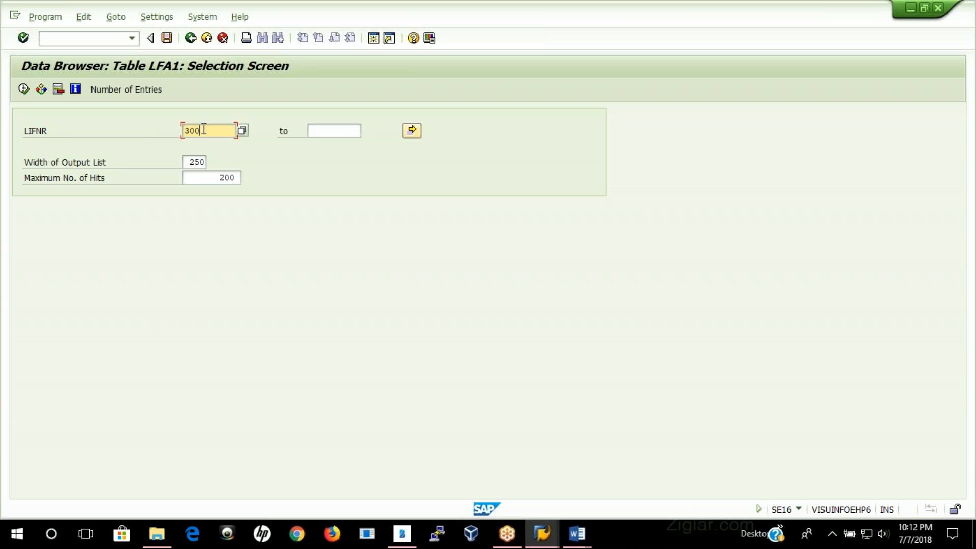
text(00)
key(Return)
click(23, 90)
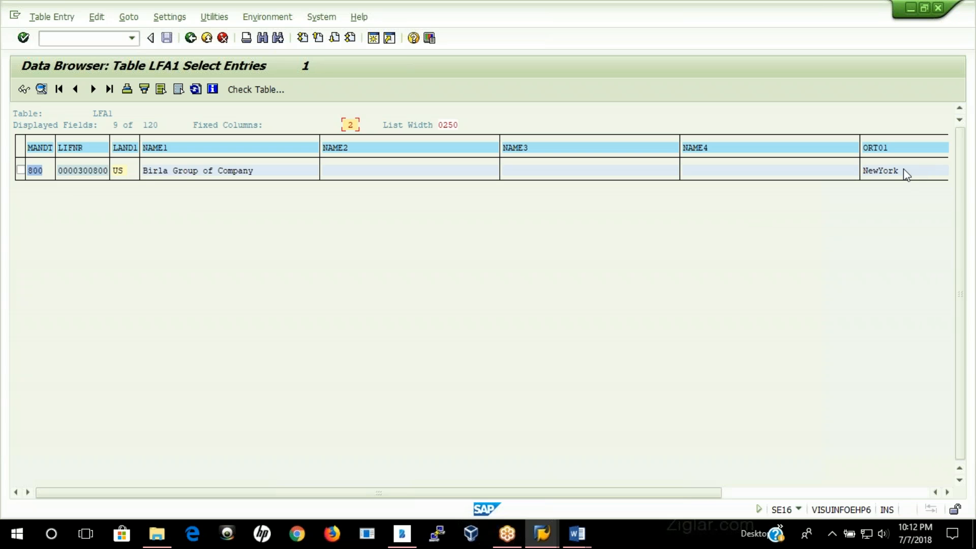
Step: Examine all columns of the vendor's LFA1 entry and return to the table notes in the Vendor Word document
drag(684, 495, 918, 489)
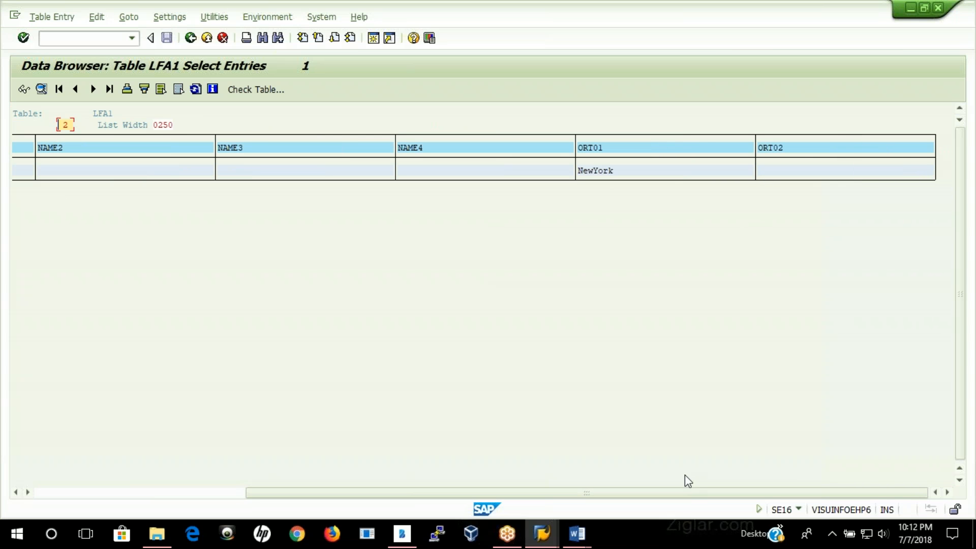
drag(659, 497, 334, 496)
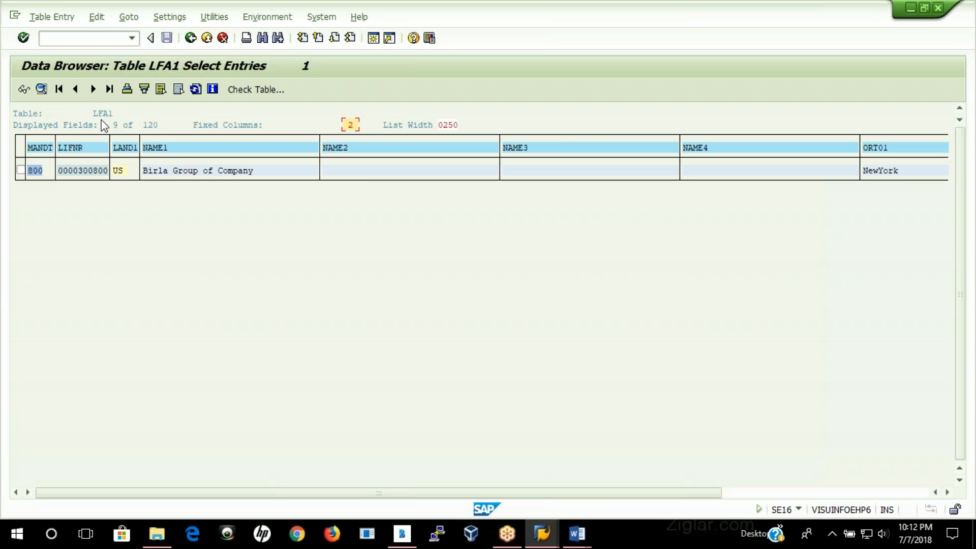
click(577, 534)
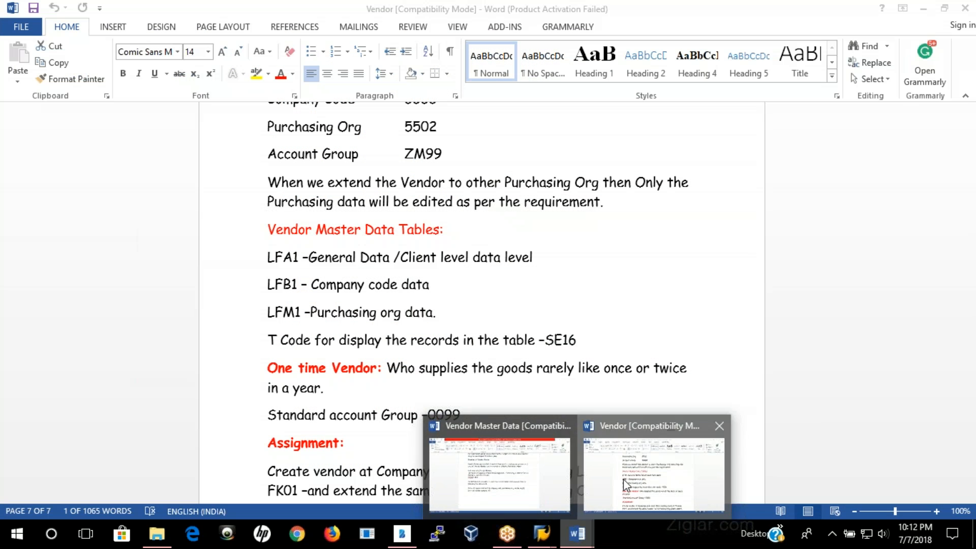
click(624, 479)
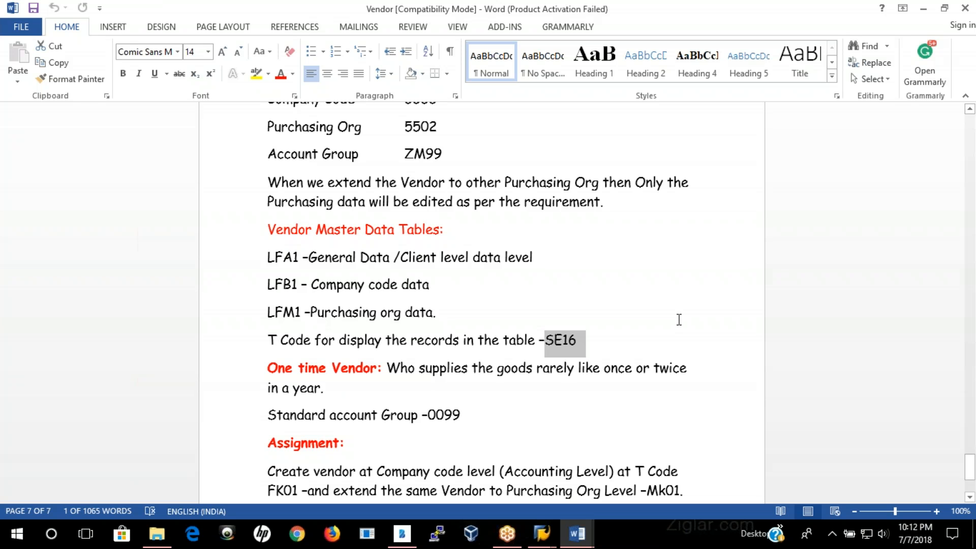
Step: In SAP's Create Vendor session, enter the existing Birla vendor's number with purchasing organization 3436 and continue to the purchasing data
click(542, 533)
click(504, 481)
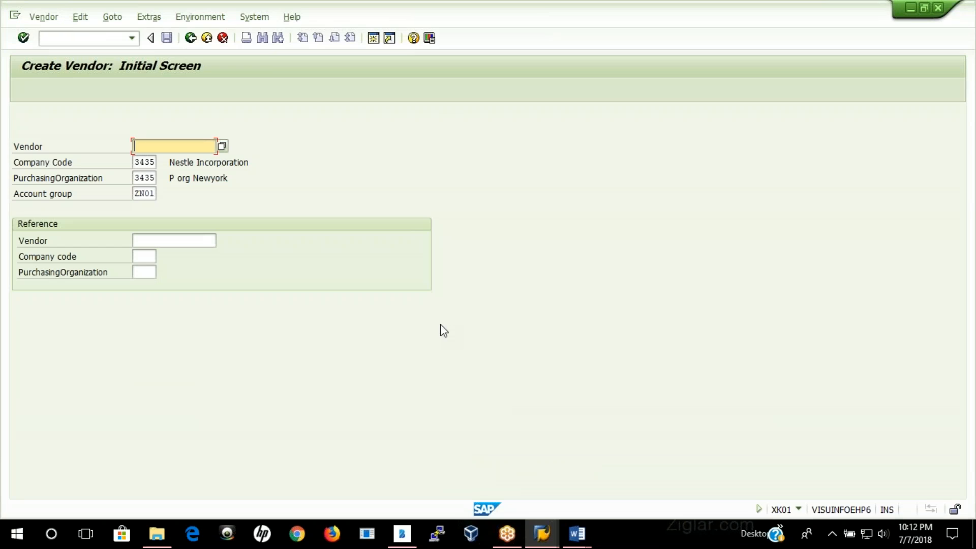
drag(133, 178, 165, 179)
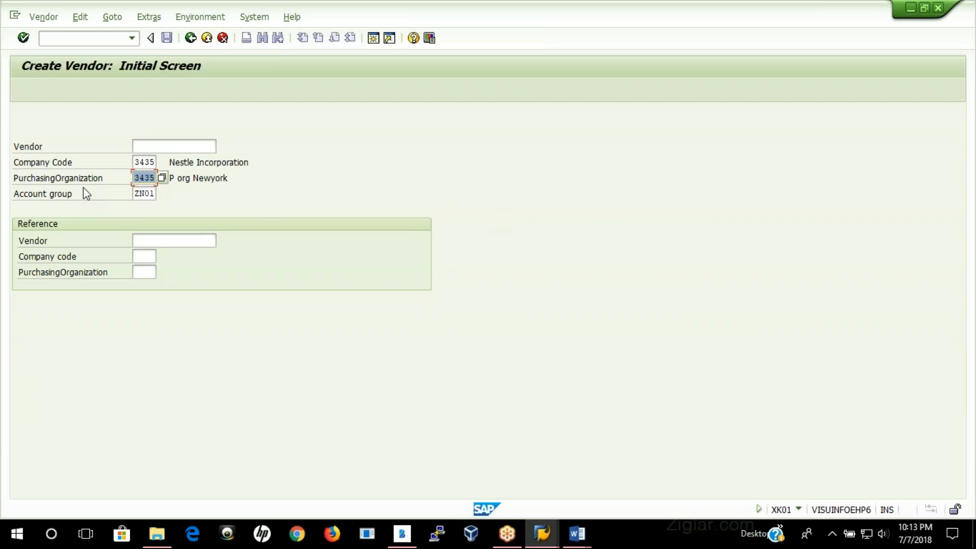
click(154, 179)
click(145, 145)
text(300800)
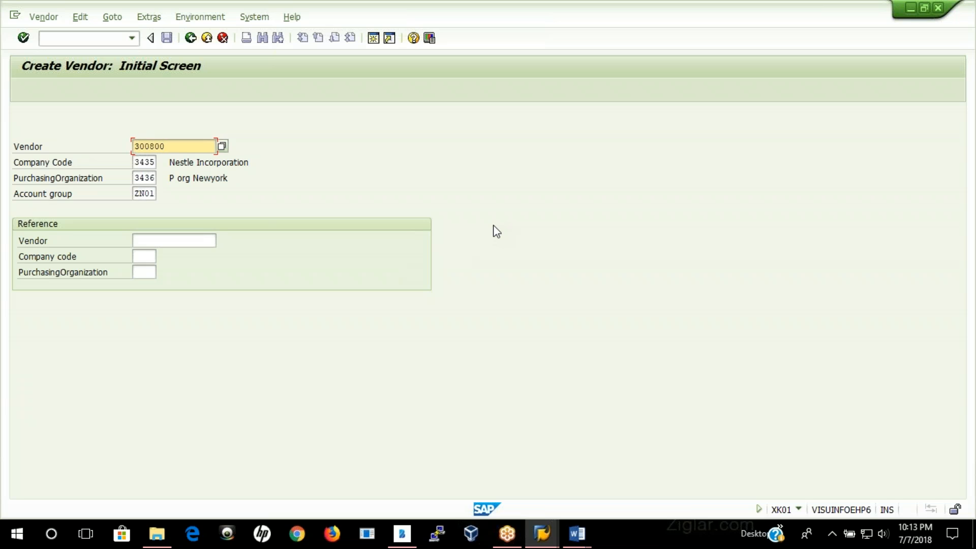
key(Return)
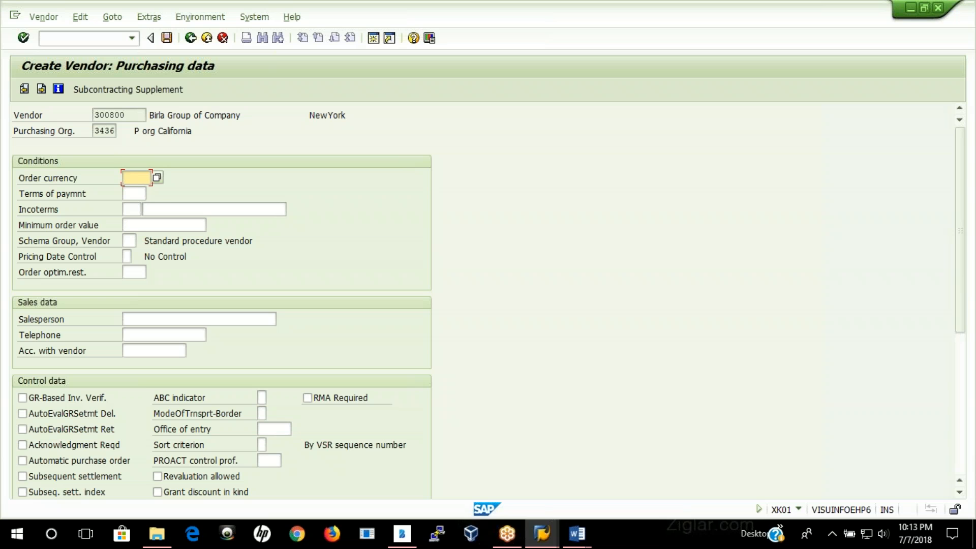
Step: Set the purchasing conditions to order currency USD, payment terms 0001, Incoterms CFR Newyork and minimum order value 30000
text(USD)
key(Tab)
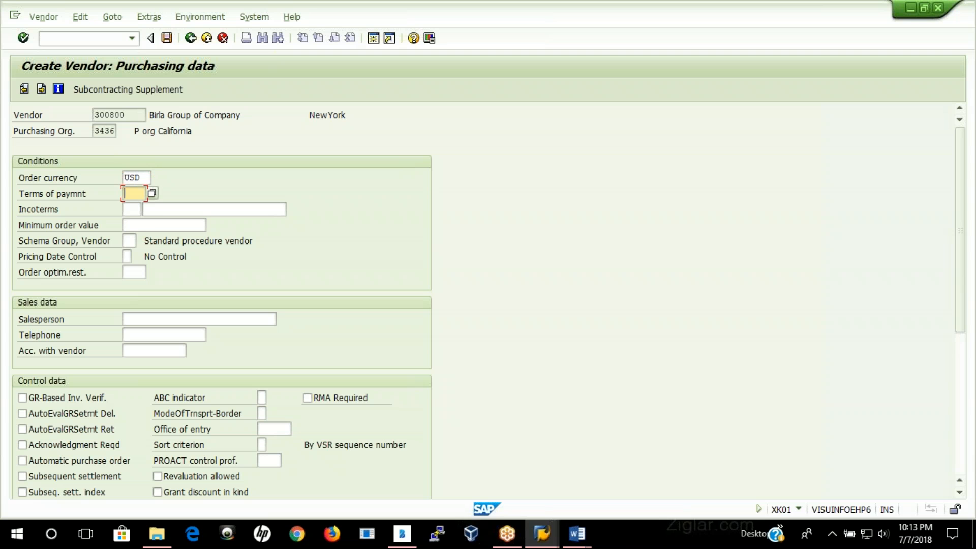
text(0001)
key(Tab)
text(CFR)
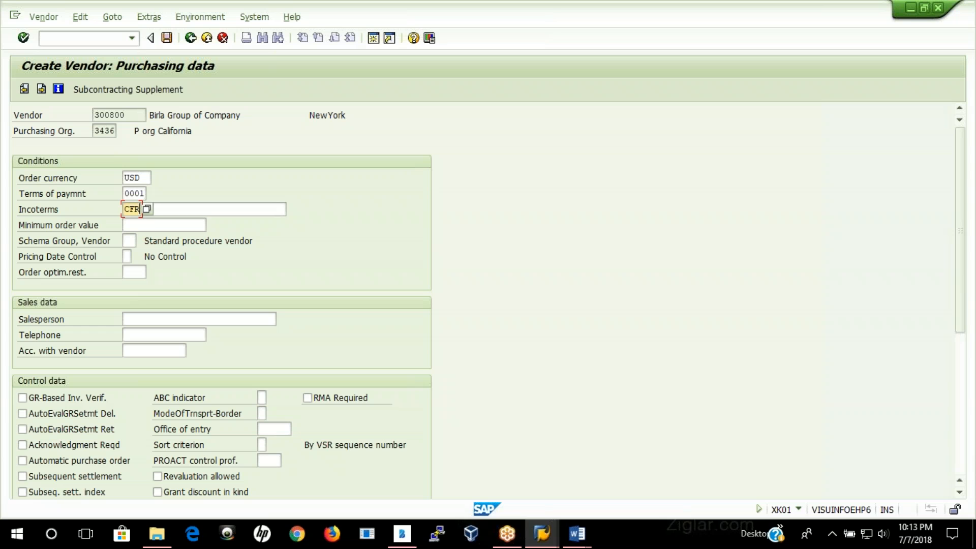
key(Tab)
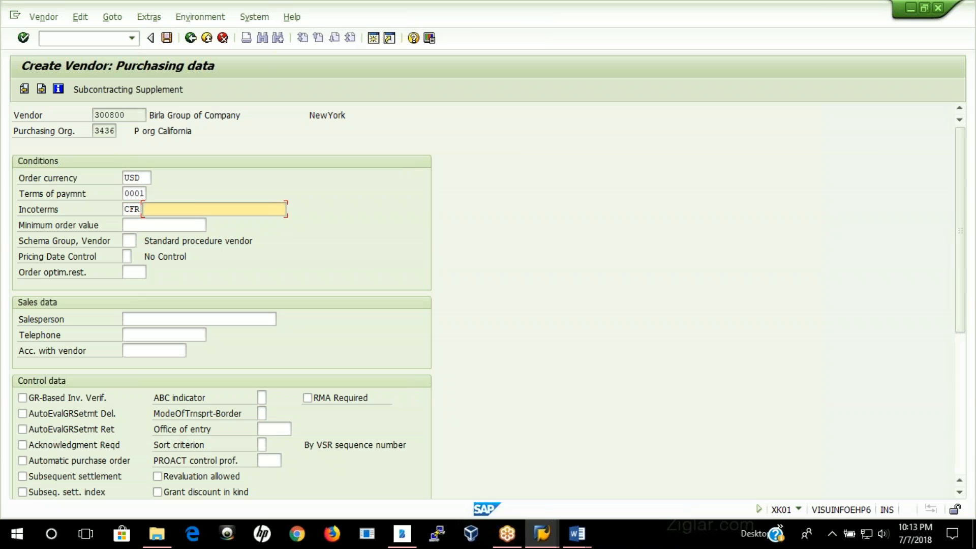
text(Newyork)
key(Tab)
text(30000)
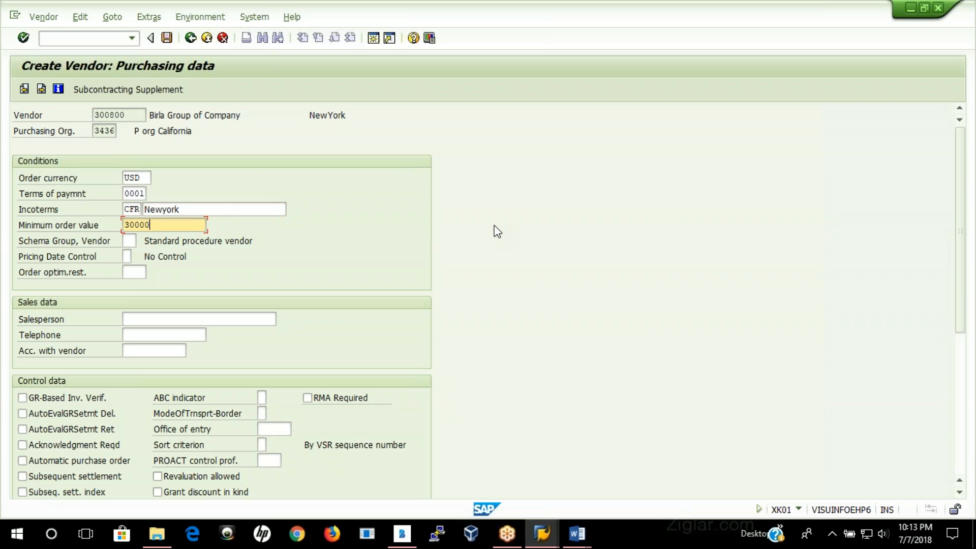
Step: Enable GR-based invoice verification, set purchasing group n12 with planned delivery time 8 days, and continue to the partner functions
click(70, 397)
scroll(474, 303, down, 5)
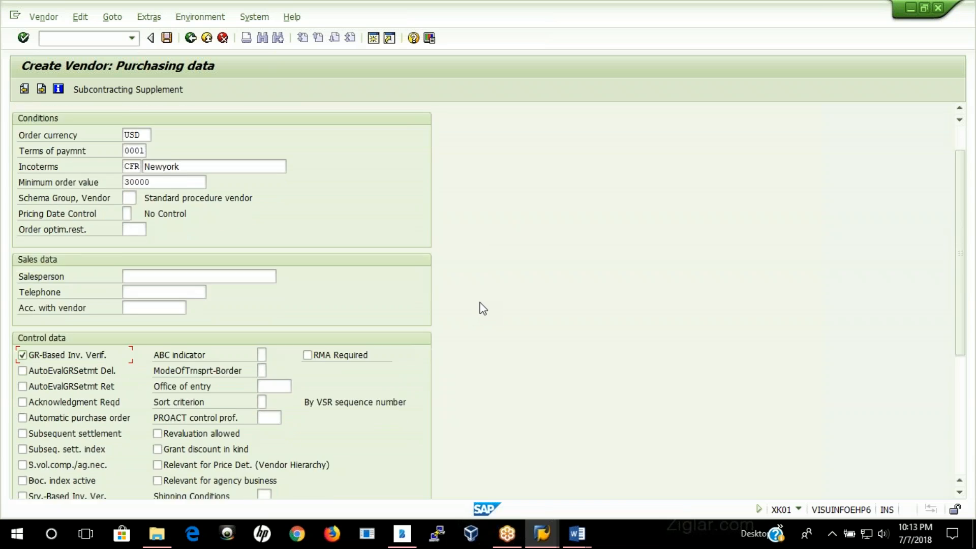
click(132, 361)
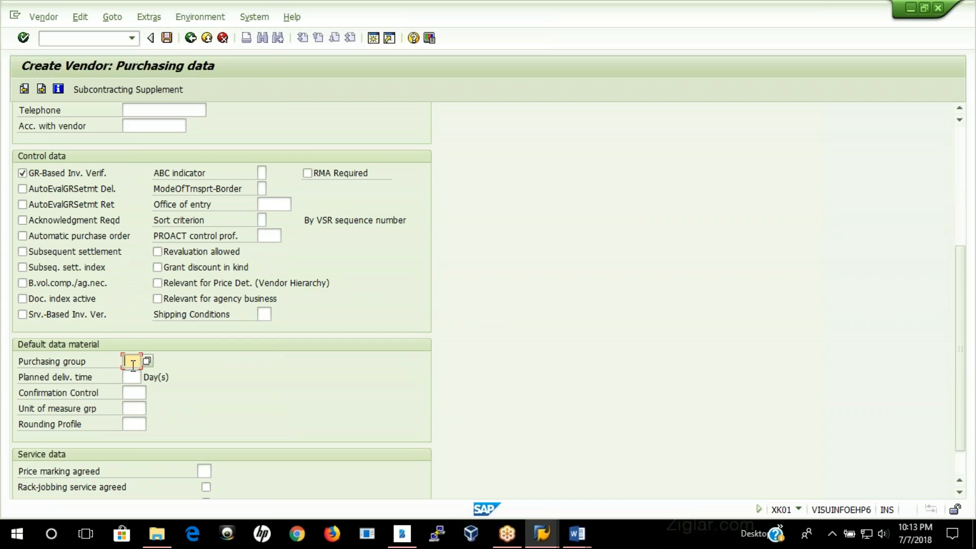
click(133, 378)
click(133, 378)
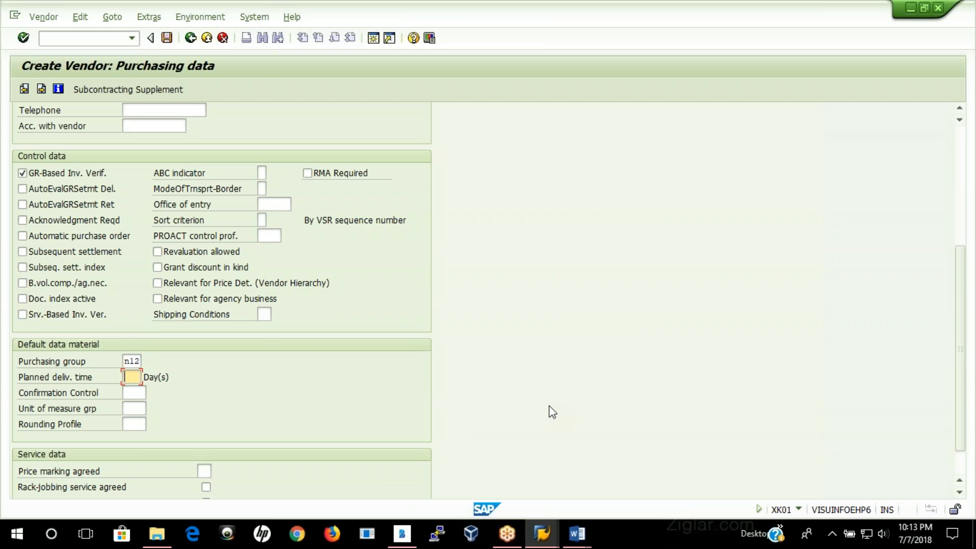
text(8)
key(Return)
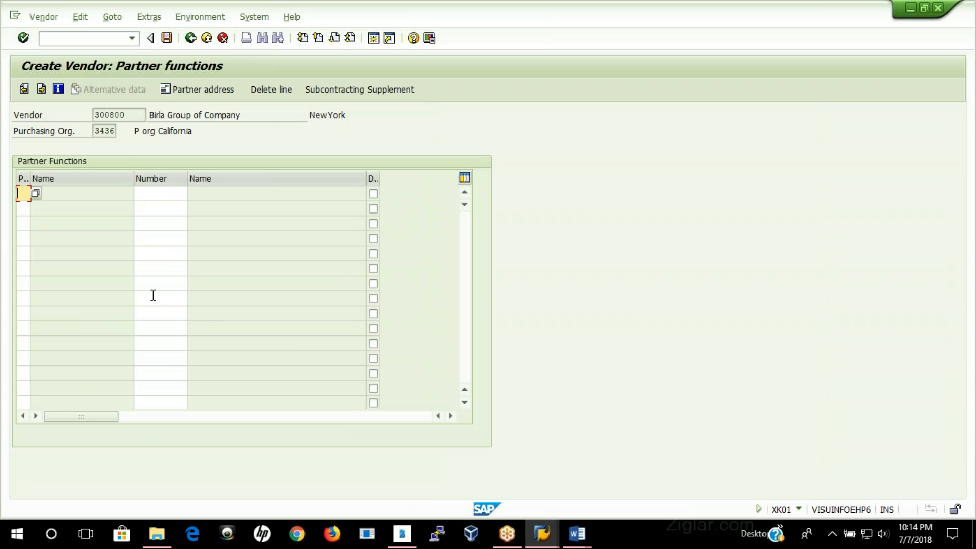
Step: Assign partner function VN with the Birla vendor's own number and save the vendor's purchasing organization extension
text(VN)
key(Tab)
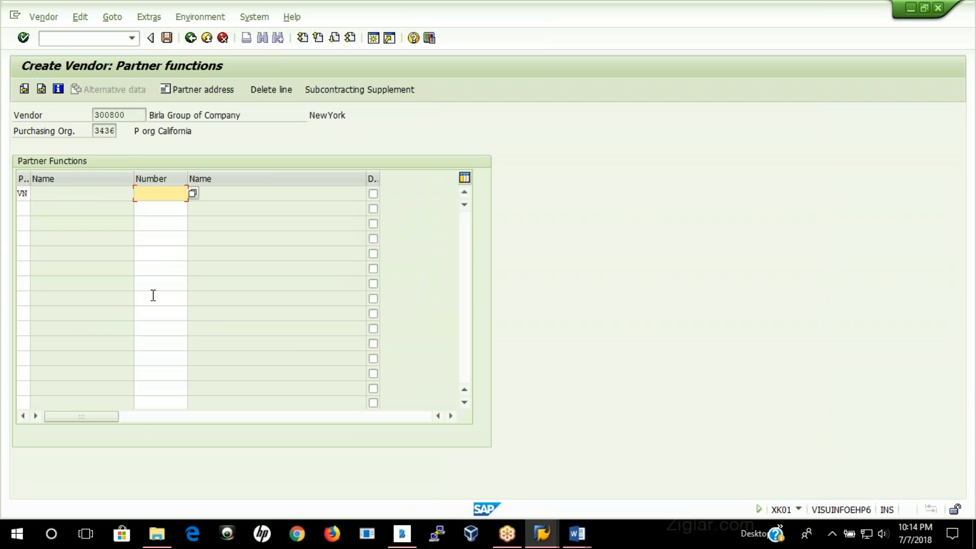
text(300800)
key(Return)
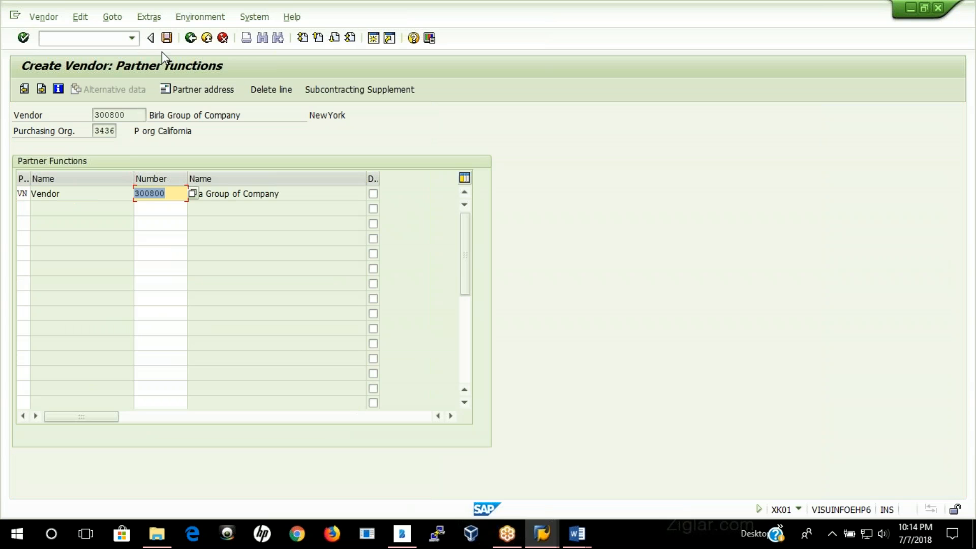
click(167, 37)
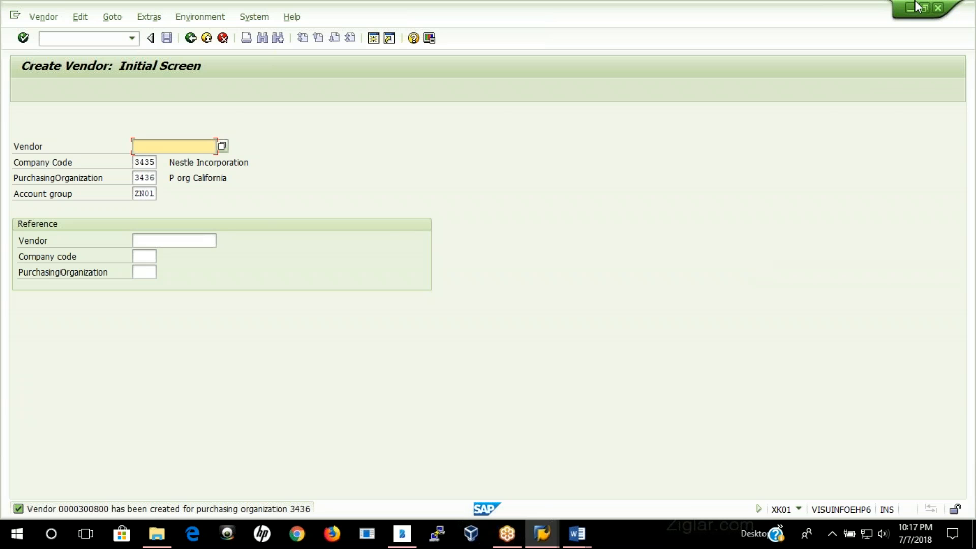
click(873, 111)
click(887, 272)
click(969, 32)
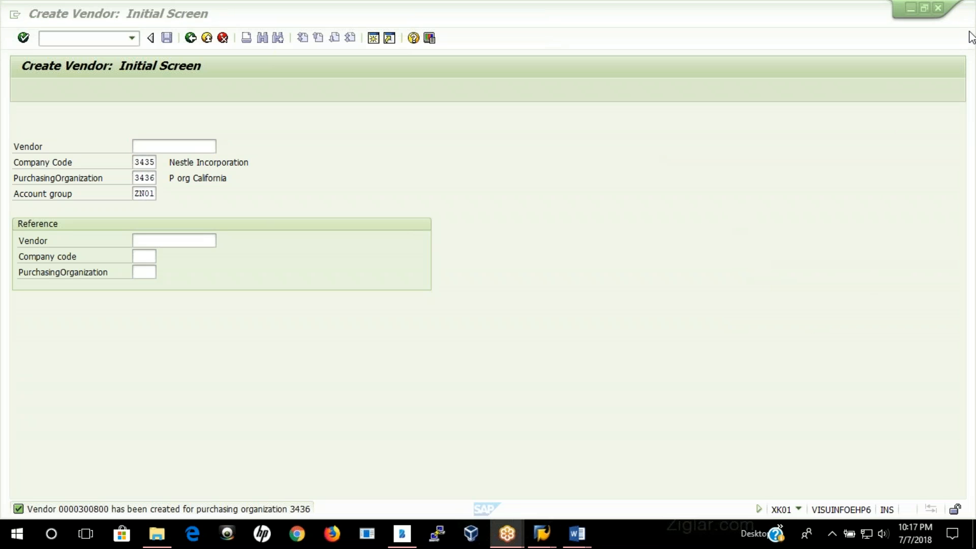